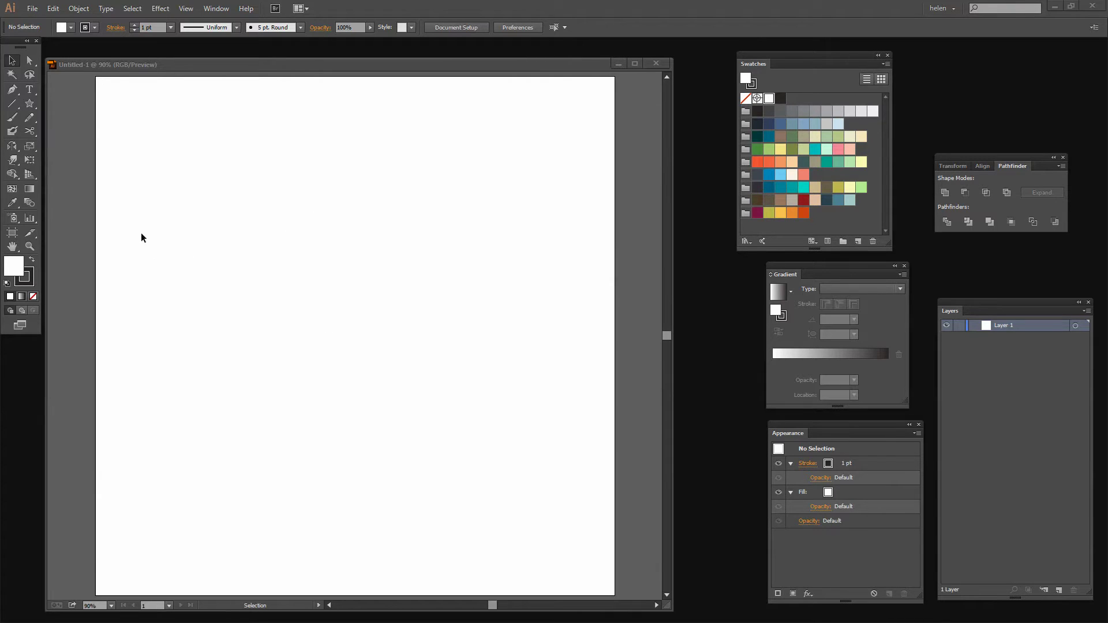
Draw a flat ellipse about 768 by 47 pt near the artboard's upper edge, with a black fill and no stroke.
{"action": "left_click", "coordinate": [31, 104]}
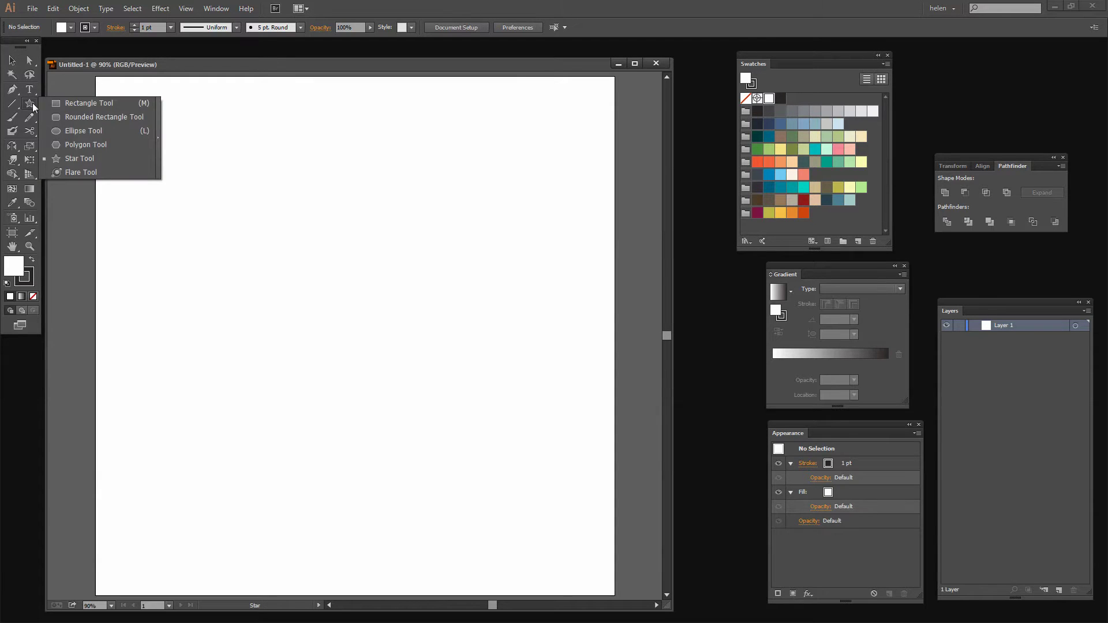
{"action": "left_click", "coordinate": [74, 130]}
{"action": "left_click_drag", "start_coordinate": [153, 167], "coordinate": [552, 190]}
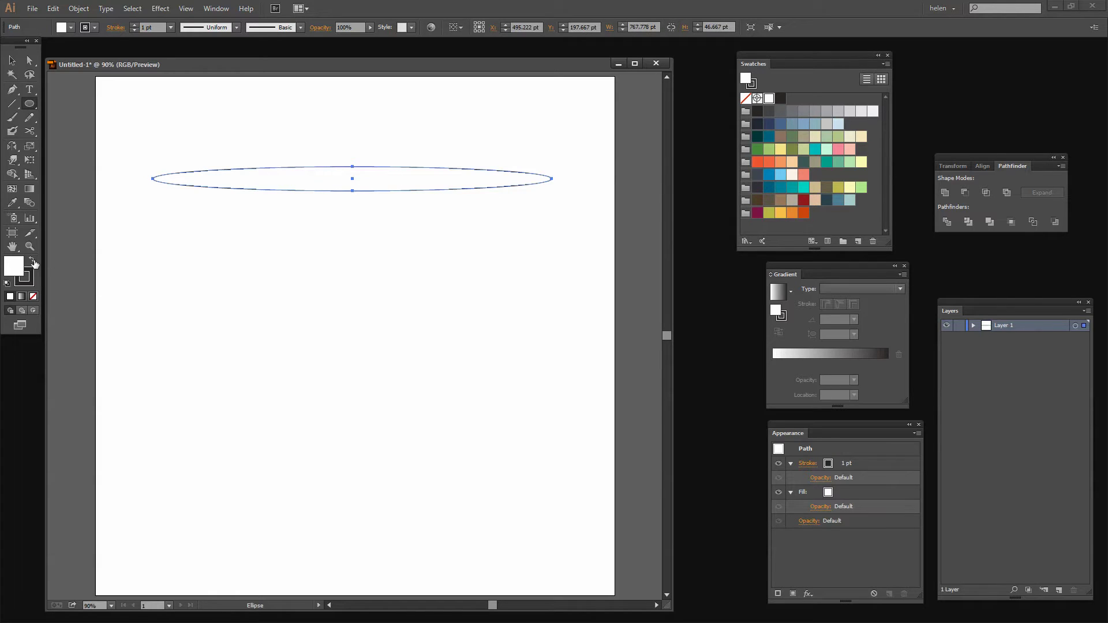
{"action": "key", "text": "shift+x"}
{"action": "left_click", "coordinate": [26, 277]}
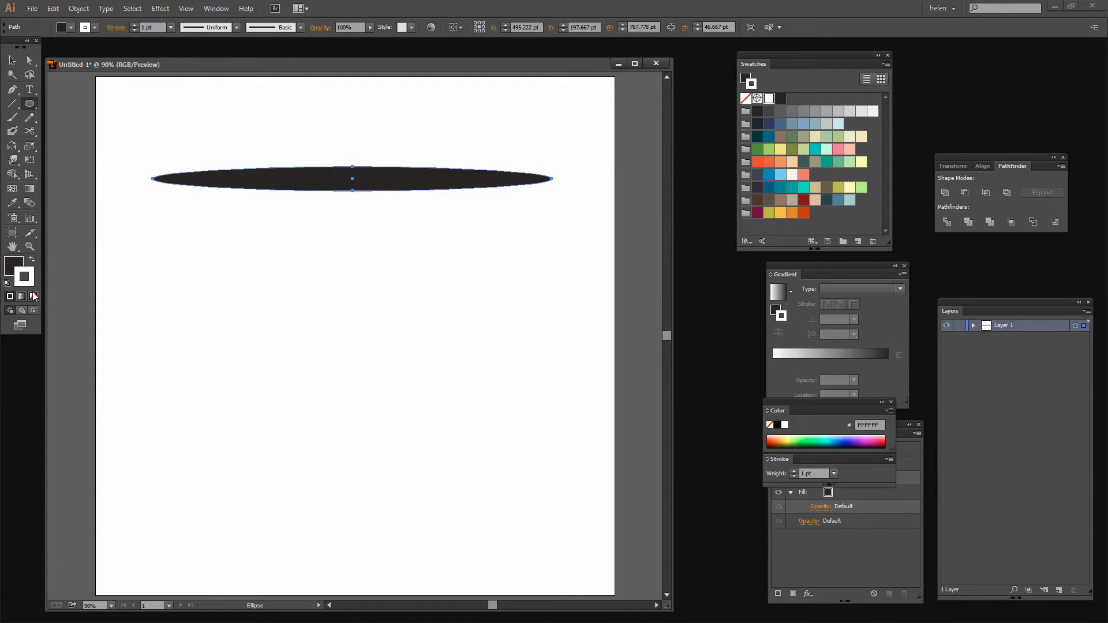
{"action": "left_click", "coordinate": [33, 296]}
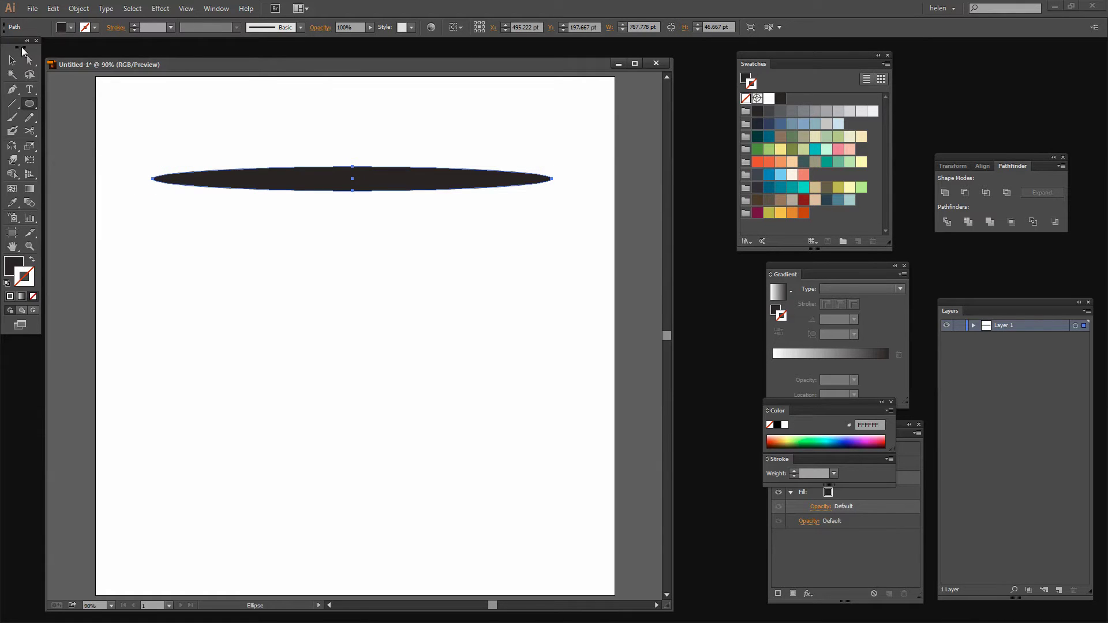
Convert the ellipse's far-left and far-right anchor points to corners so both ends taper to sharp points.
{"action": "left_click", "coordinate": [28, 60]}
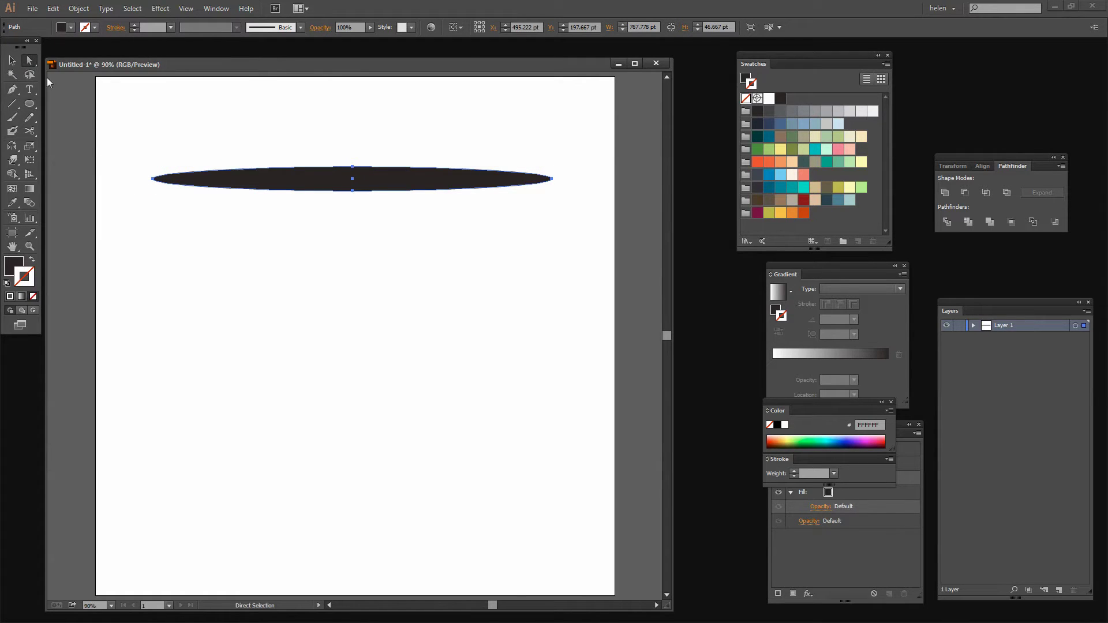
{"action": "left_click", "coordinate": [153, 180]}
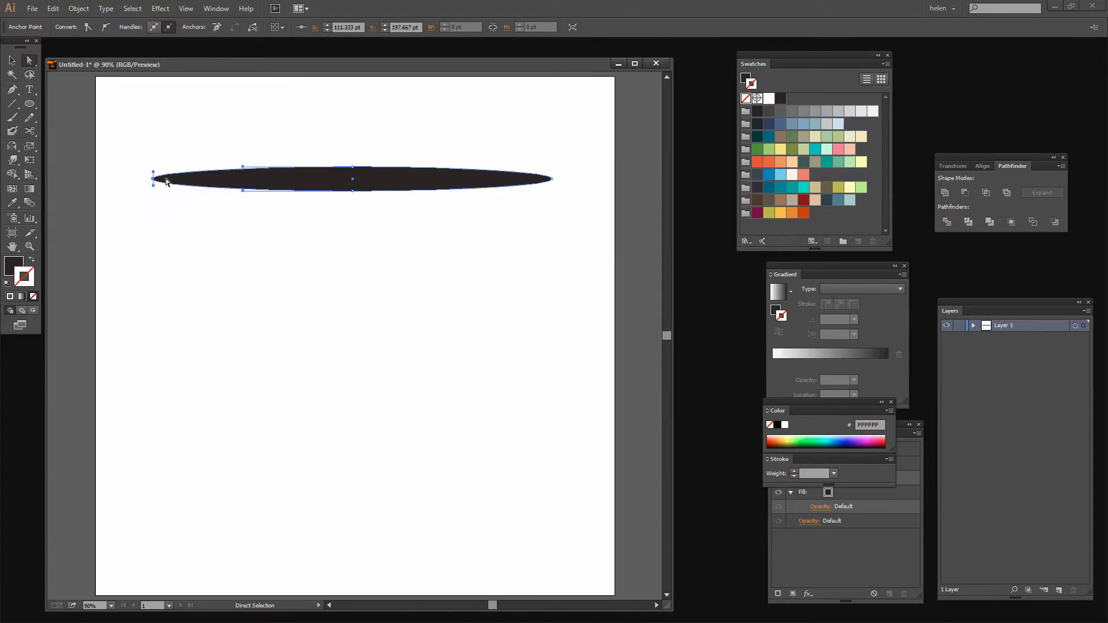
{"action": "left_click", "coordinate": [86, 28]}
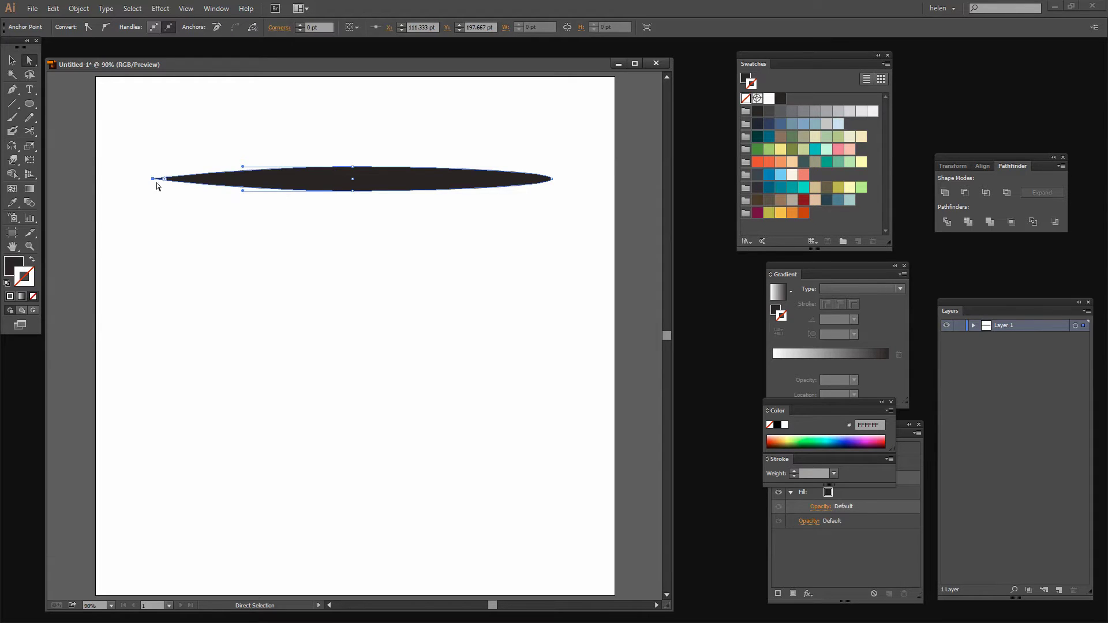
{"action": "left_click", "coordinate": [552, 178]}
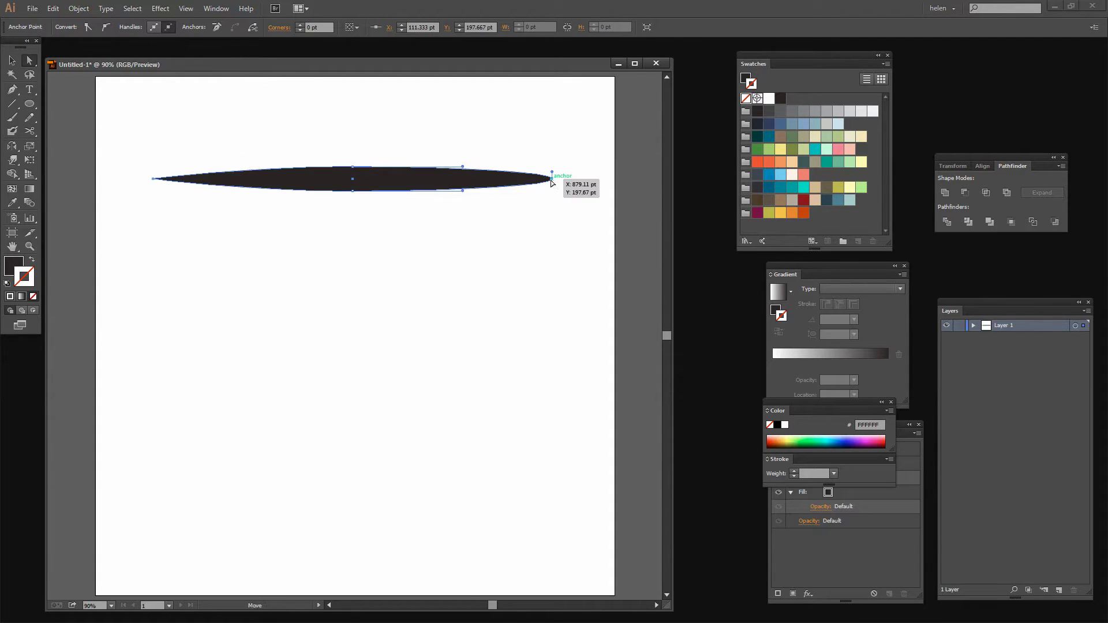
{"action": "left_click", "coordinate": [86, 28]}
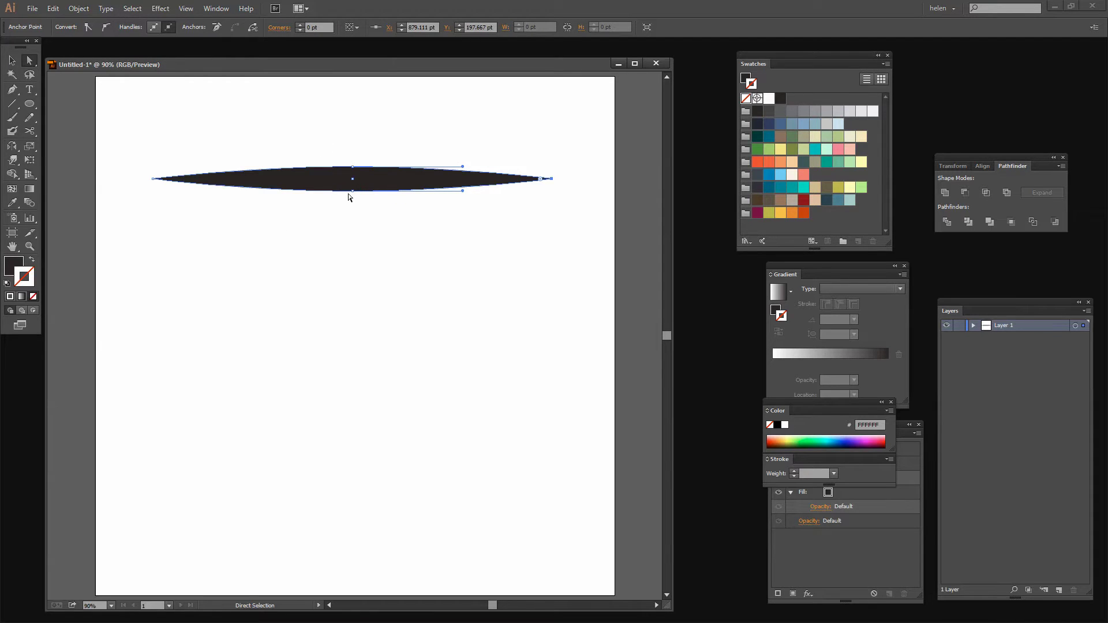
Flatten the pointed black shape to a thin sliver about 6.7 pt high and move it slightly down.
{"action": "left_click", "coordinate": [19, 55]}
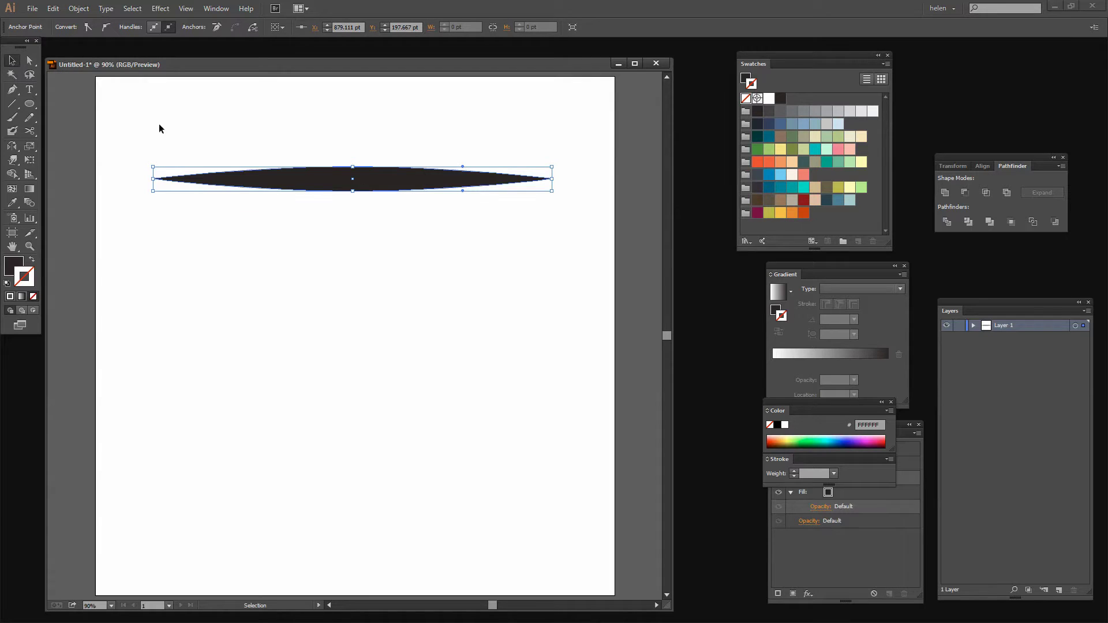
{"action": "mouse_move", "coordinate": [355, 192]}
{"action": "left_mouse_down"}
{"action": "mouse_move", "coordinate": [358, 169]}
{"action": "mouse_move", "coordinate": [347, 204]}
{"action": "left_mouse_up"}
{"action": "left_click", "coordinate": [344, 220]}
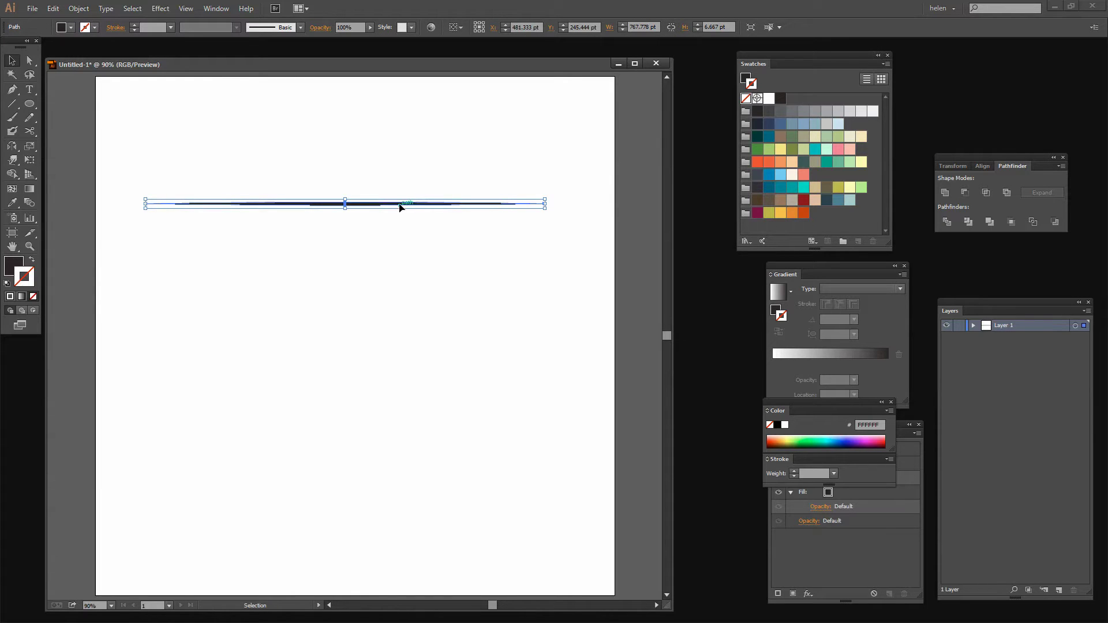
Show the Brushes panel, enlarge it to reveal all brushes, and place it beside the artboard.
{"action": "left_click", "coordinate": [216, 9]}
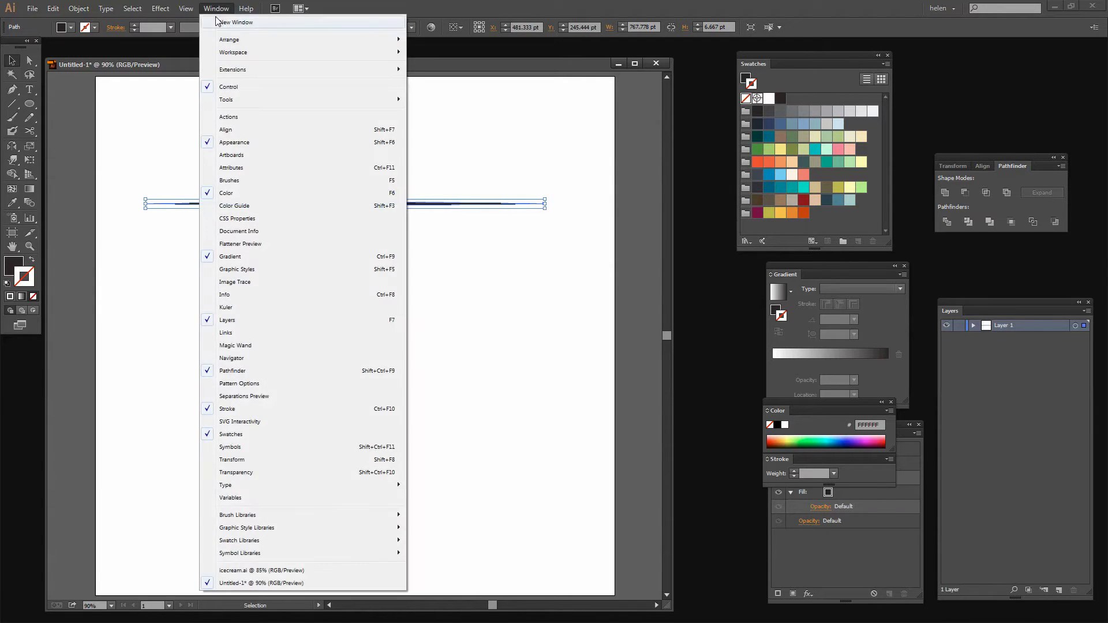
{"action": "left_click", "coordinate": [228, 181]}
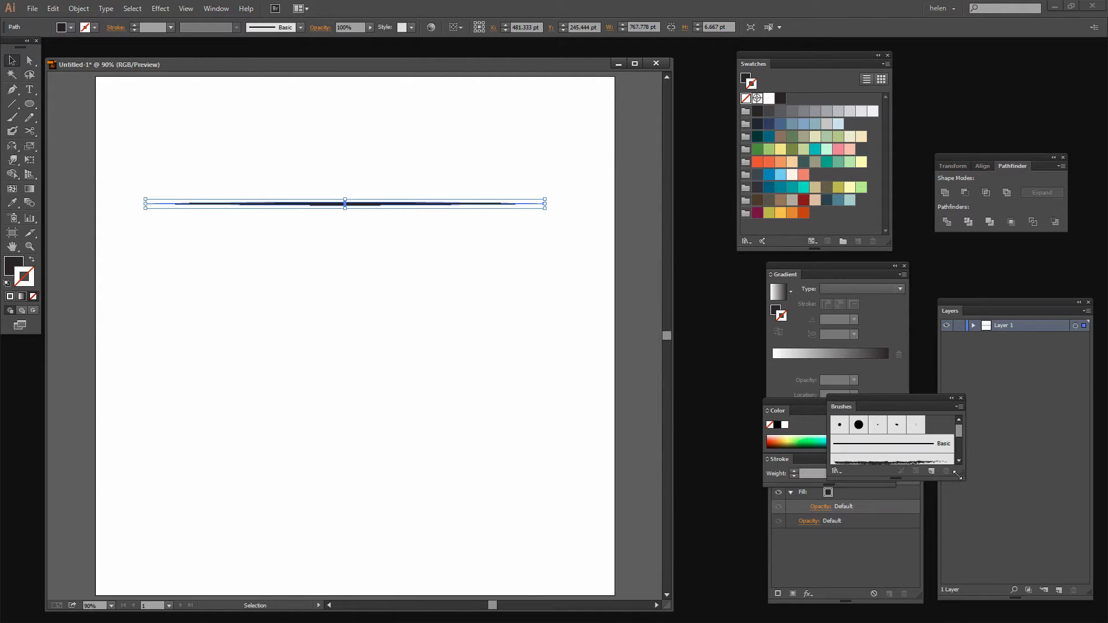
{"action": "mouse_move", "coordinate": [962, 474]}
{"action": "left_mouse_down"}
{"action": "mouse_move", "coordinate": [973, 476]}
{"action": "mouse_move", "coordinate": [993, 598]}
{"action": "left_mouse_up"}
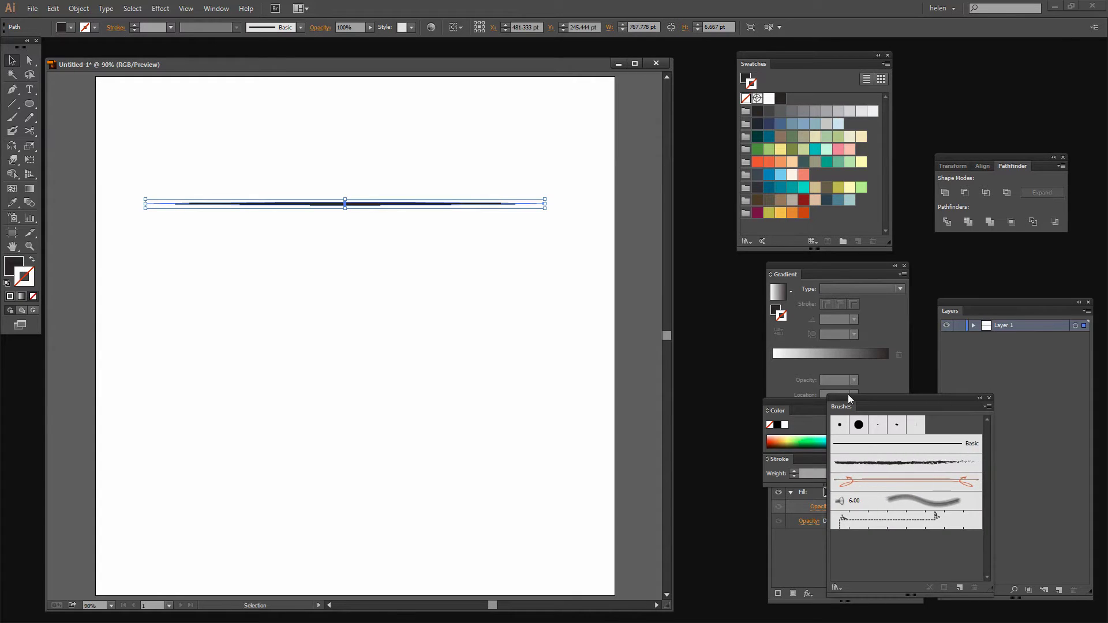
{"action": "mouse_move", "coordinate": [847, 394]}
{"action": "left_mouse_down"}
{"action": "mouse_move", "coordinate": [823, 379]}
{"action": "mouse_move", "coordinate": [703, 206]}
{"action": "left_mouse_up"}
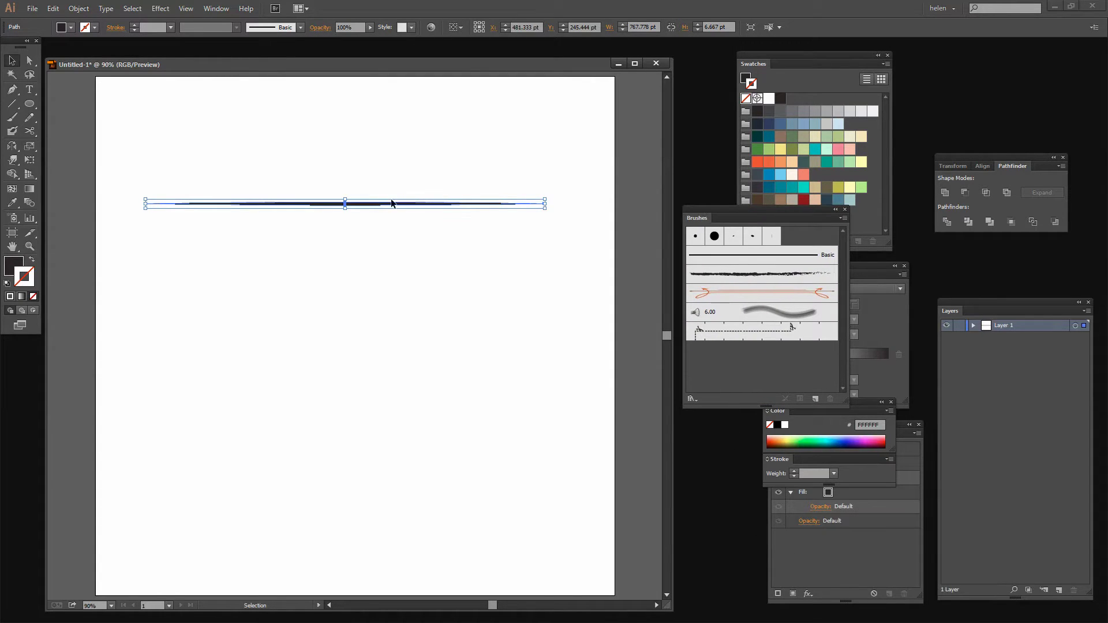
Make an art brush from the thin tapered shape with Tints colorization, and delete the original shape from the artboard.
{"action": "mouse_move", "coordinate": [374, 206]}
{"action": "left_mouse_down"}
{"action": "mouse_move", "coordinate": [731, 362]}
{"action": "mouse_move", "coordinate": [777, 367]}
{"action": "left_mouse_up"}
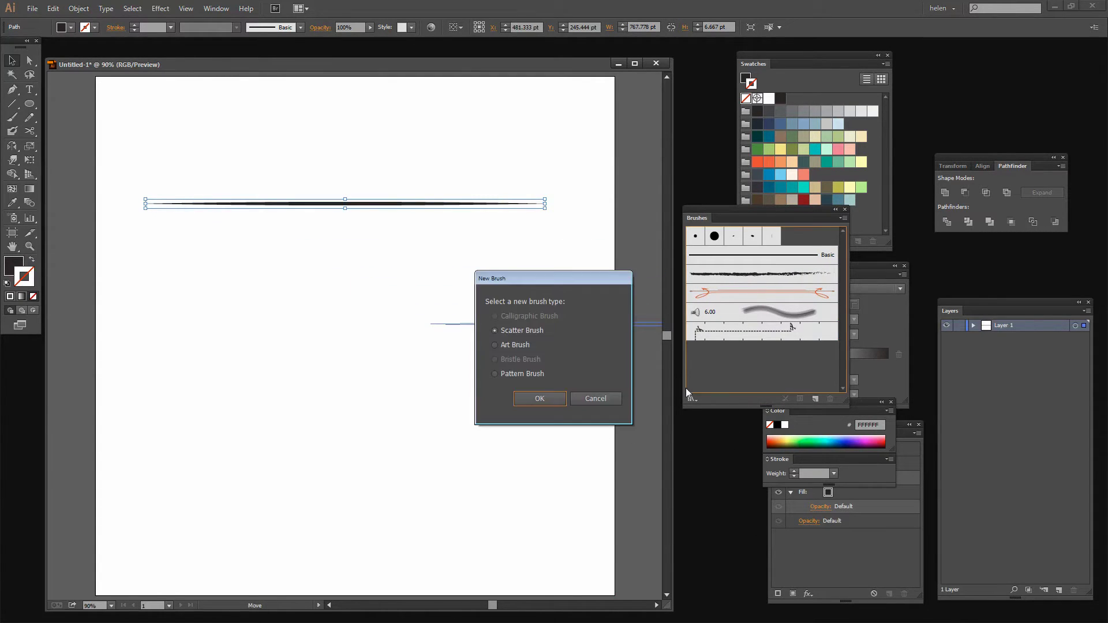
{"action": "left_click", "coordinate": [494, 345]}
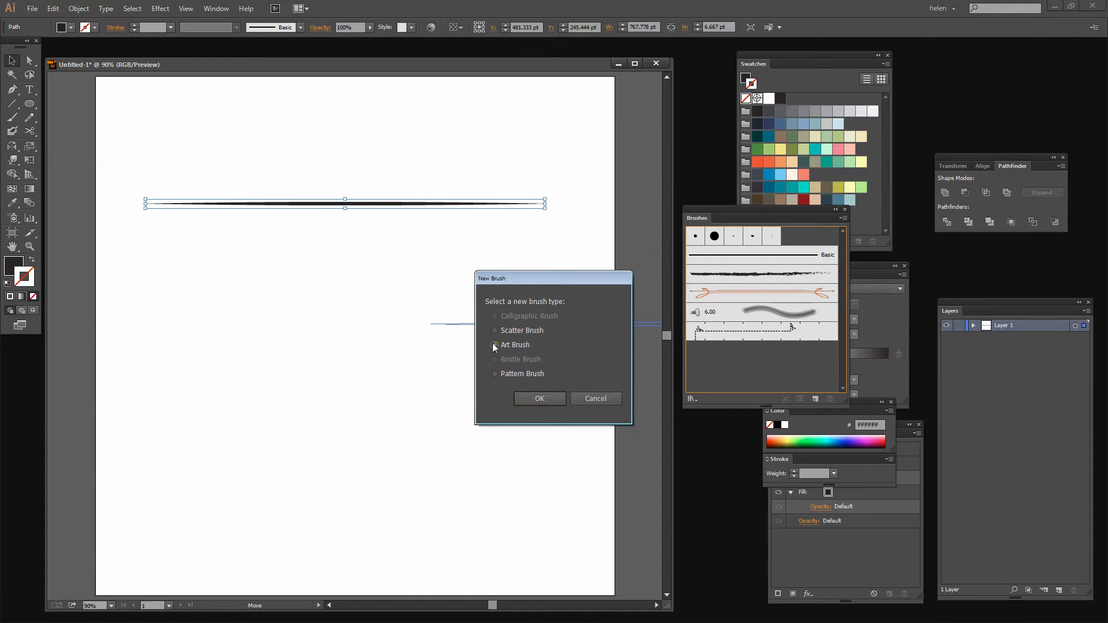
{"action": "left_click", "coordinate": [538, 399]}
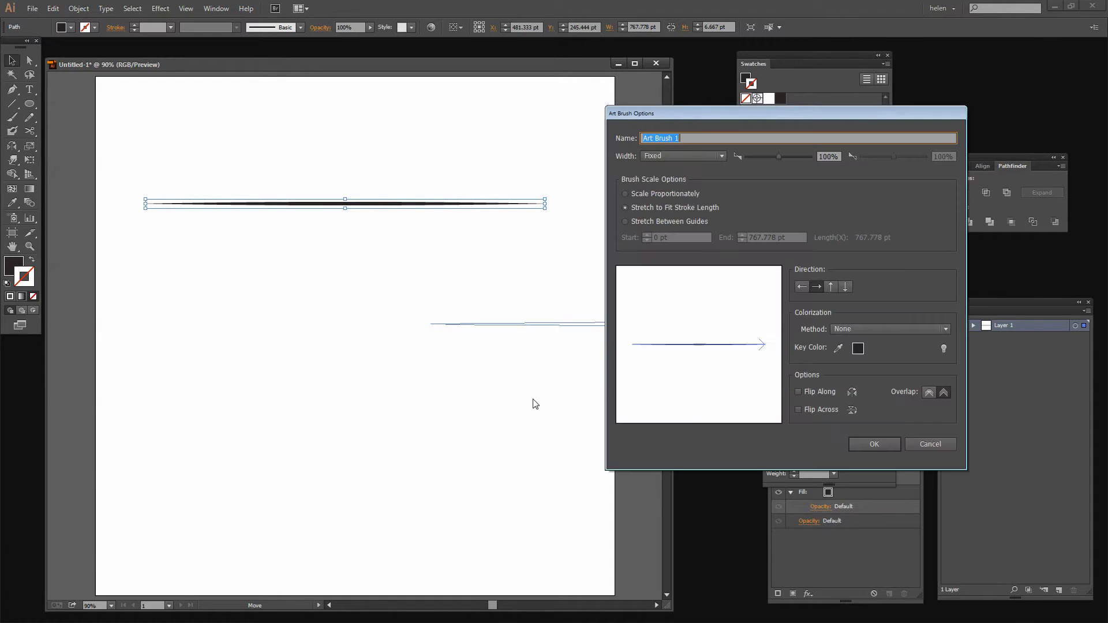
{"action": "left_click", "coordinate": [850, 329]}
{"action": "left_click", "coordinate": [848, 352]}
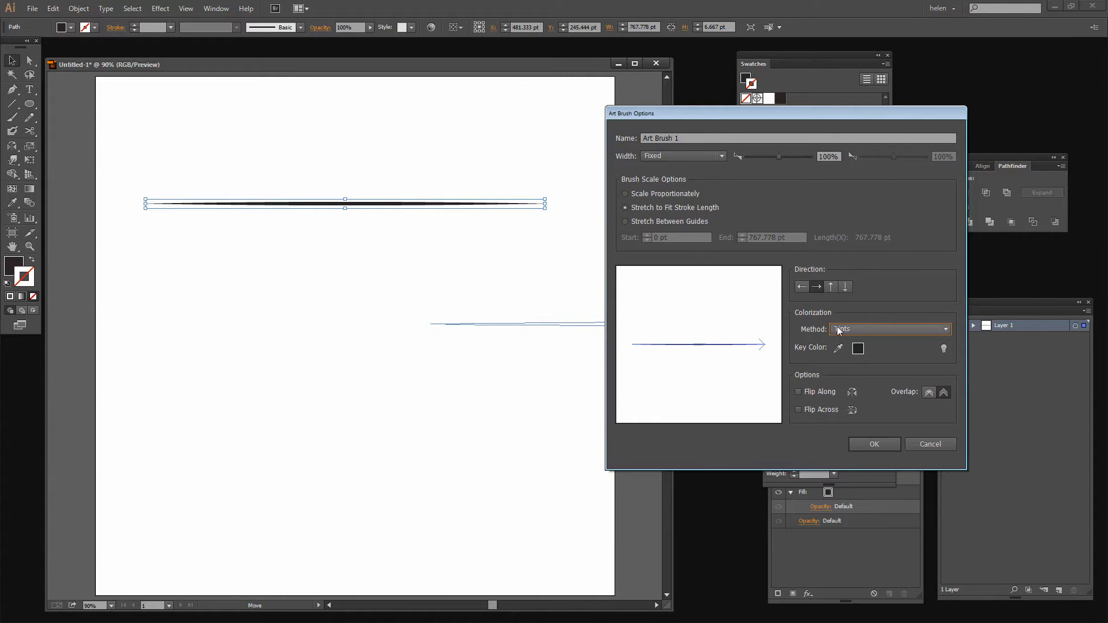
{"action": "left_click", "coordinate": [868, 444]}
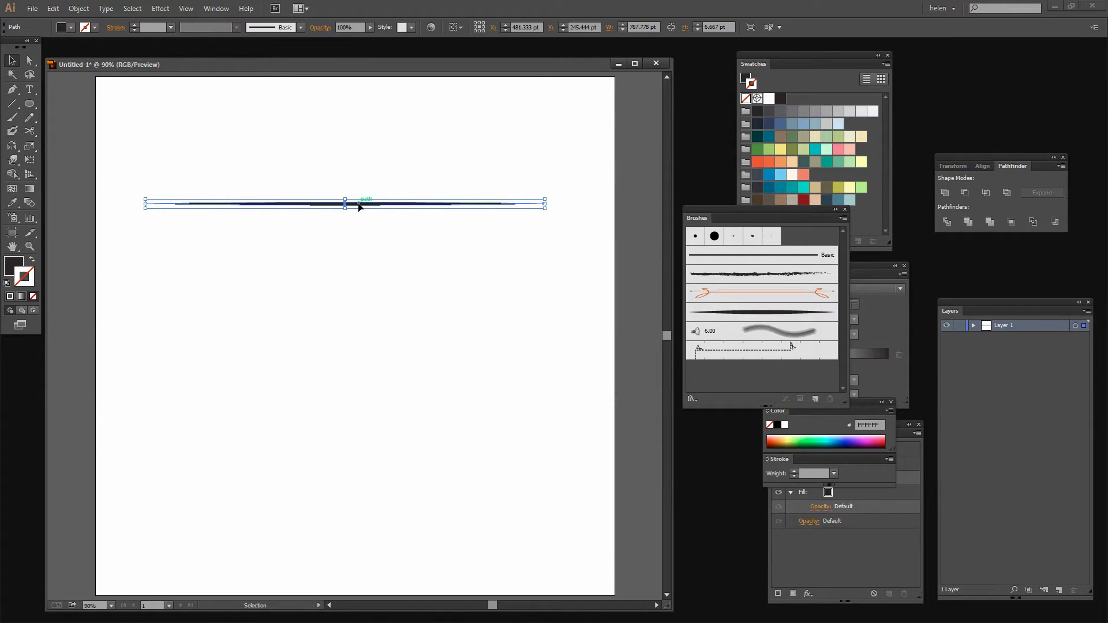
{"action": "key", "text": "Delete"}
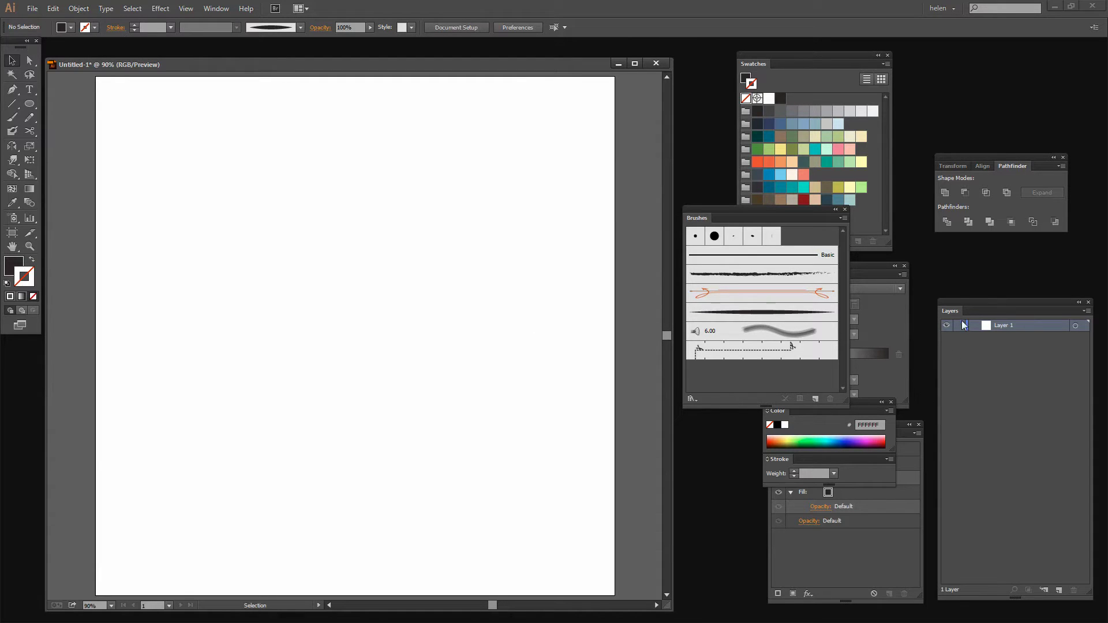
Bring the Layers panel closer to the artboard and run the "download rectangle artboard size" script to add an artboard-sized rectangle.
{"action": "left_click_drag", "start_coordinate": [960, 301], "coordinate": [730, 308]}
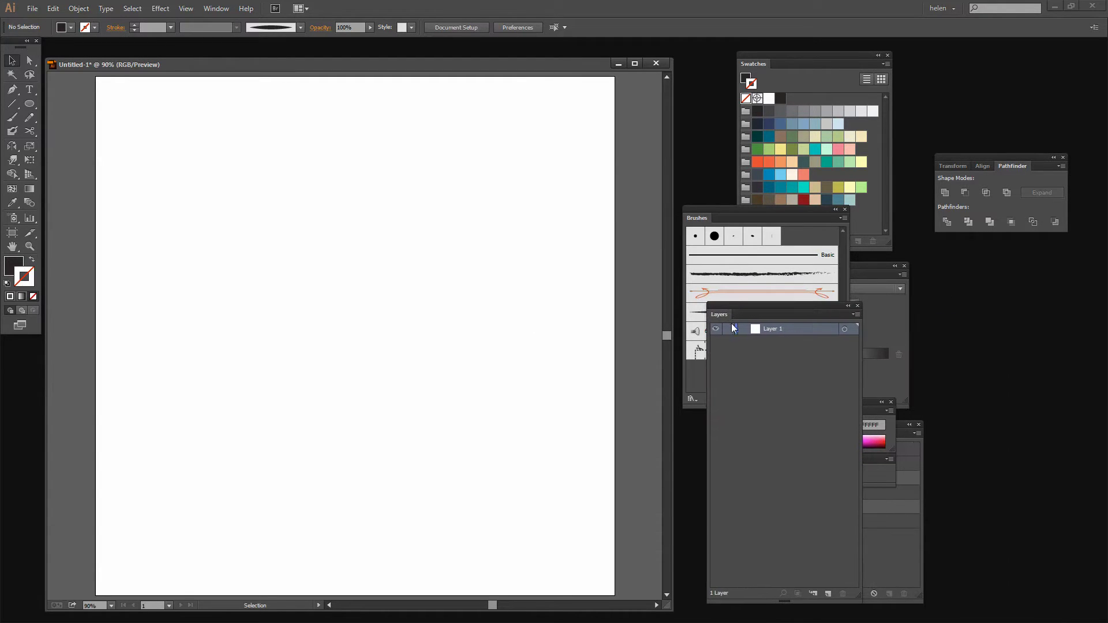
{"action": "left_click", "coordinate": [33, 10]}
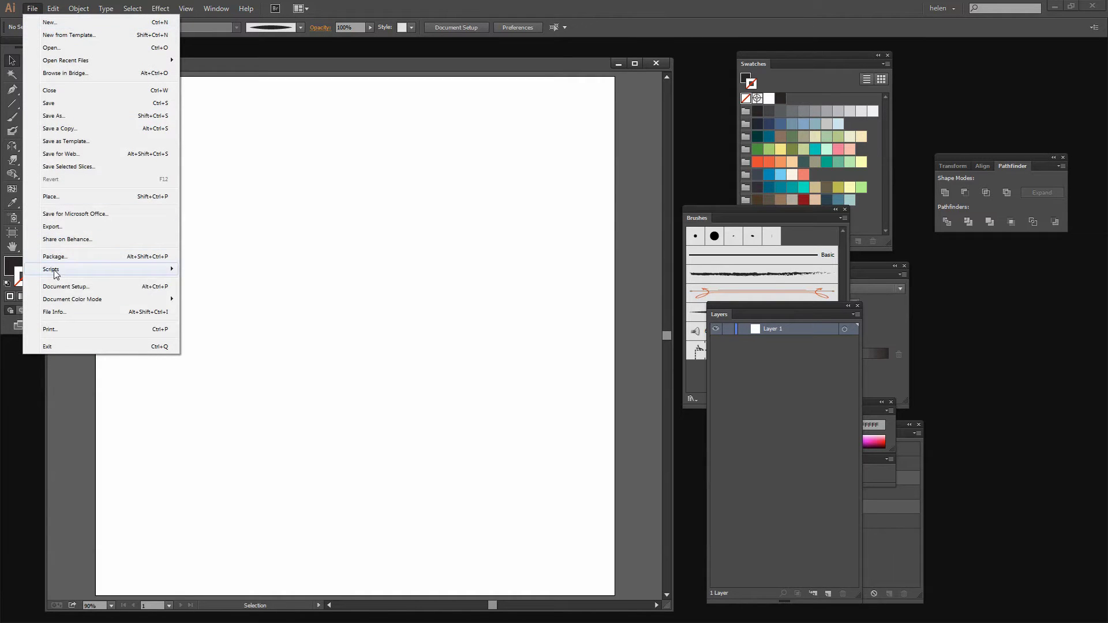
{"action": "mouse_move", "coordinate": [56, 273]}
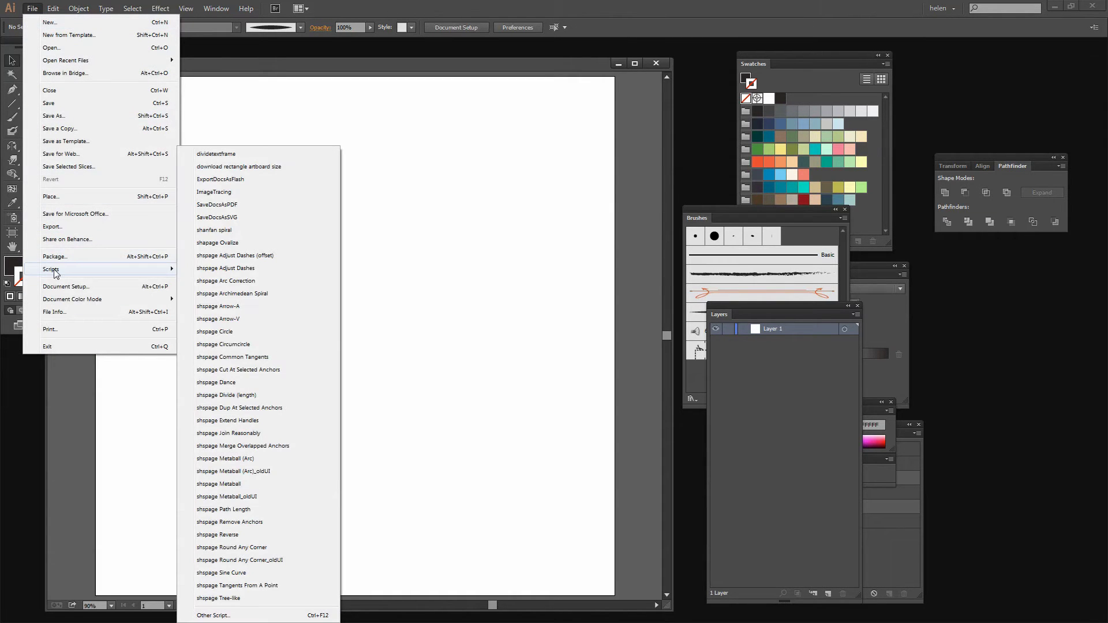
{"action": "left_click", "coordinate": [234, 167]}
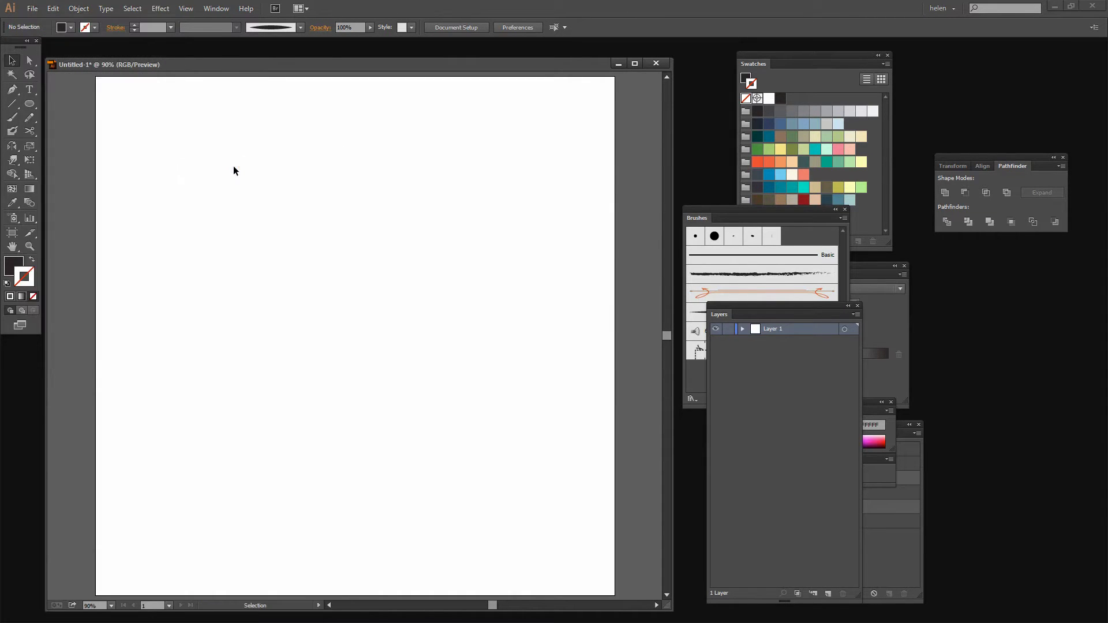
Expand Layer 1 and target the artboard-sized path, rearranging the Layers and Brushes panels to uncover the swatches and gradient settings.
{"action": "left_click", "coordinate": [742, 328]}
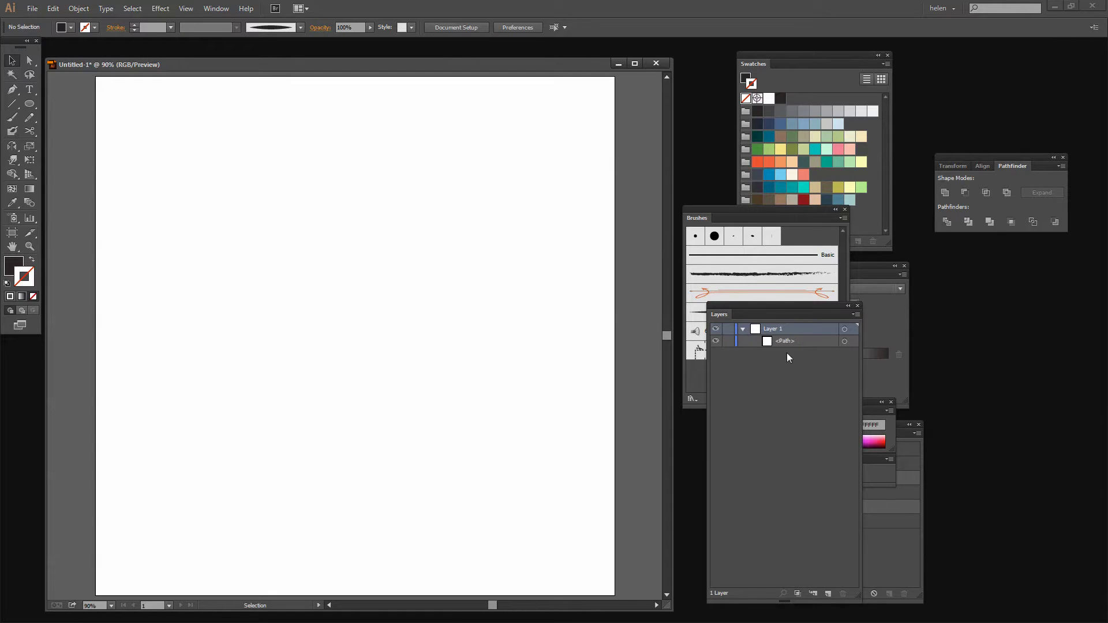
{"action": "left_click", "coordinate": [845, 341]}
{"action": "left_click_drag", "start_coordinate": [774, 306], "coordinate": [667, 305]}
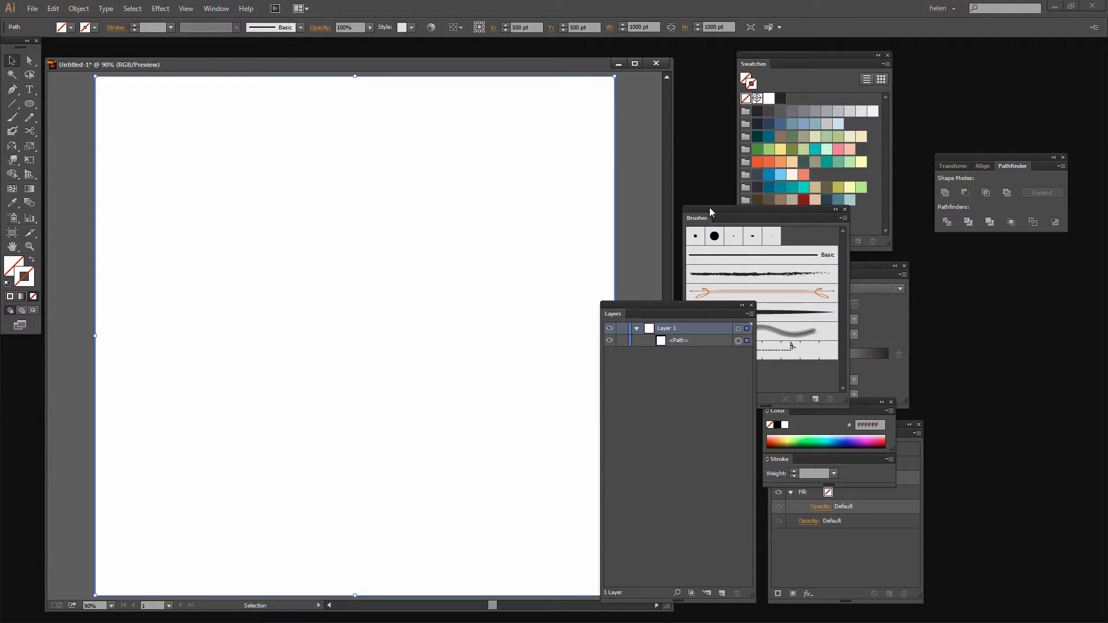
{"action": "mouse_move", "coordinate": [708, 206]}
{"action": "left_mouse_down"}
{"action": "mouse_move", "coordinate": [881, 269]}
{"action": "mouse_move", "coordinate": [947, 310]}
{"action": "left_mouse_up"}
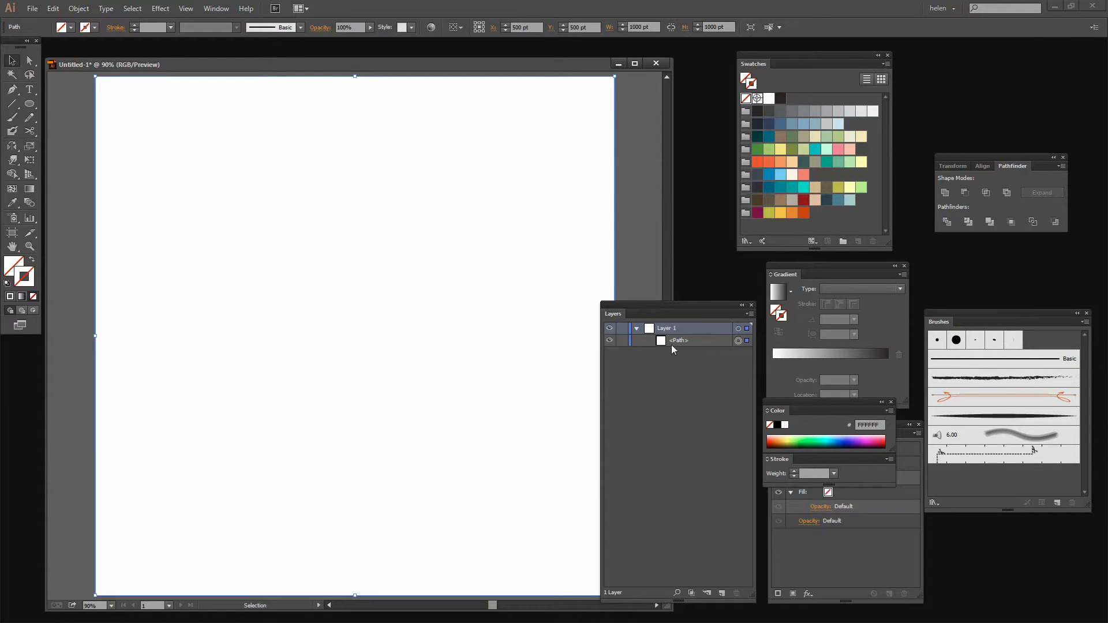
Fill the artboard-sized rectangle with a radial gradient running from pale yellow FFFFA6 to teal 29D9C2.
{"action": "left_click", "coordinate": [21, 295]}
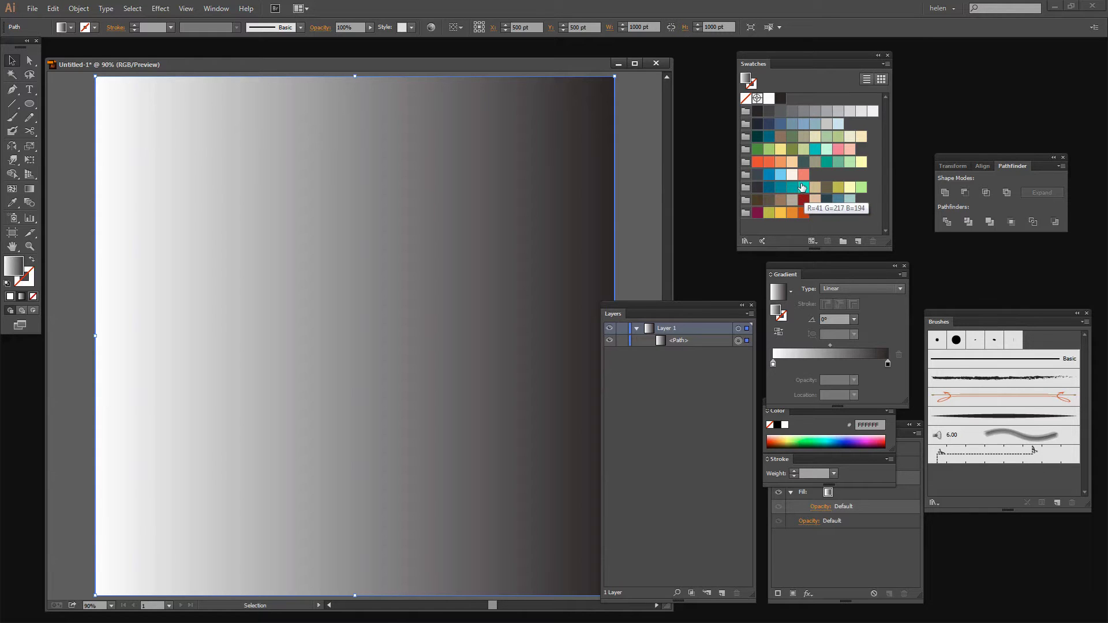
{"action": "left_click_drag", "start_coordinate": [800, 186], "coordinate": [887, 366]}
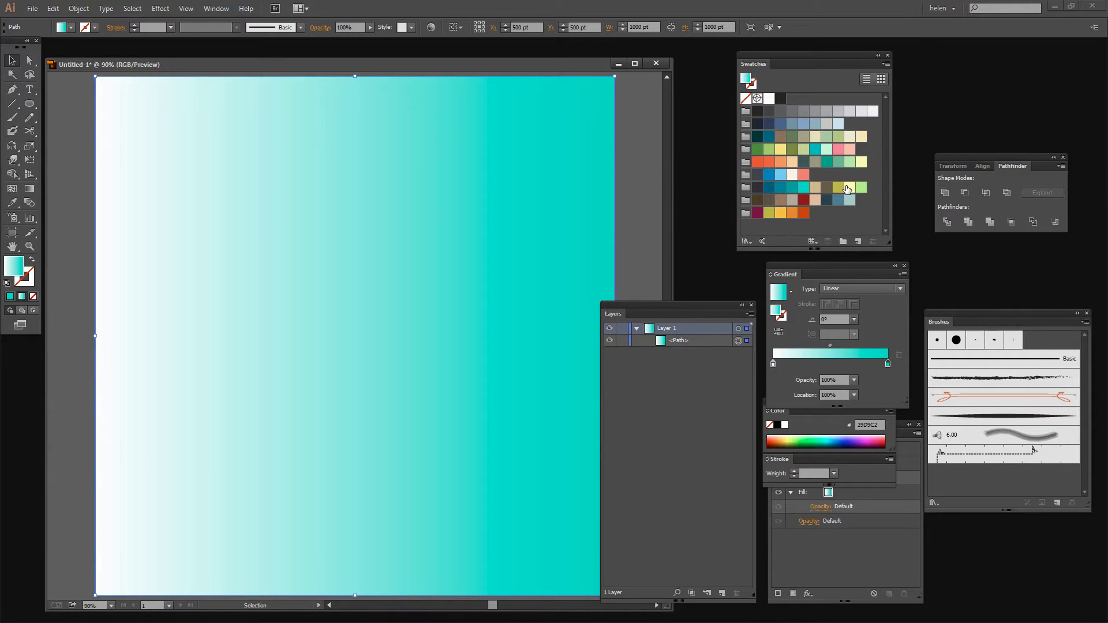
{"action": "left_click_drag", "start_coordinate": [847, 190], "coordinate": [773, 363]}
{"action": "left_click", "coordinate": [858, 289]}
{"action": "left_click", "coordinate": [856, 311]}
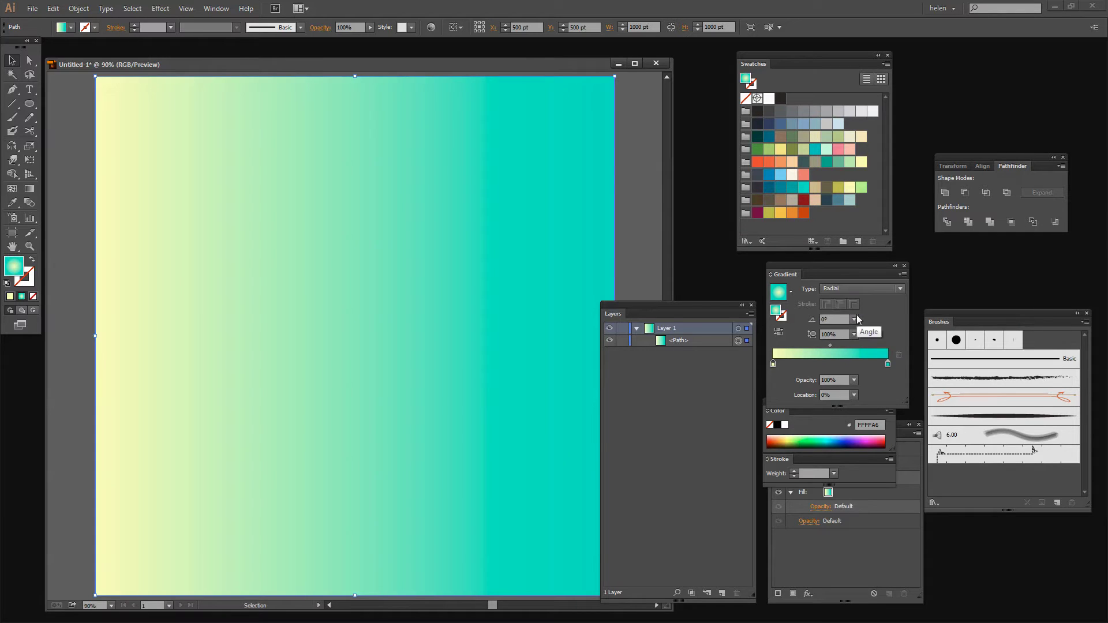
Move the Layers panel off the artboard and redraw the radial gradient from the rectangle's lower-right corner toward its centre.
{"action": "mouse_move", "coordinate": [639, 313]}
{"action": "left_mouse_down"}
{"action": "mouse_move", "coordinate": [756, 358]}
{"action": "mouse_move", "coordinate": [974, 347]}
{"action": "left_mouse_up"}
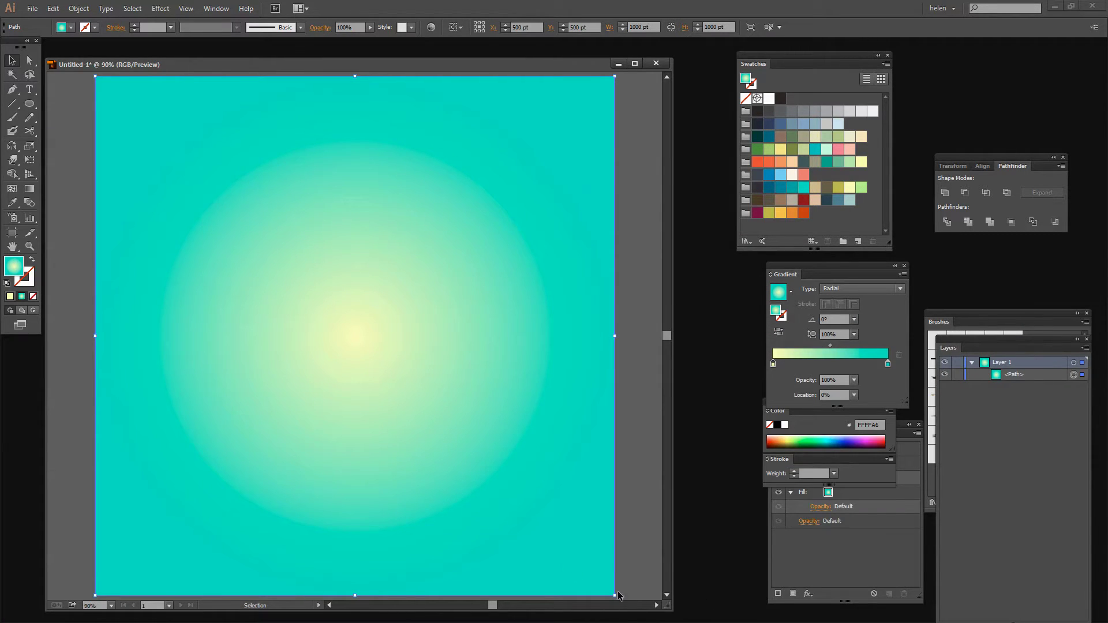
{"action": "left_click", "coordinate": [29, 189]}
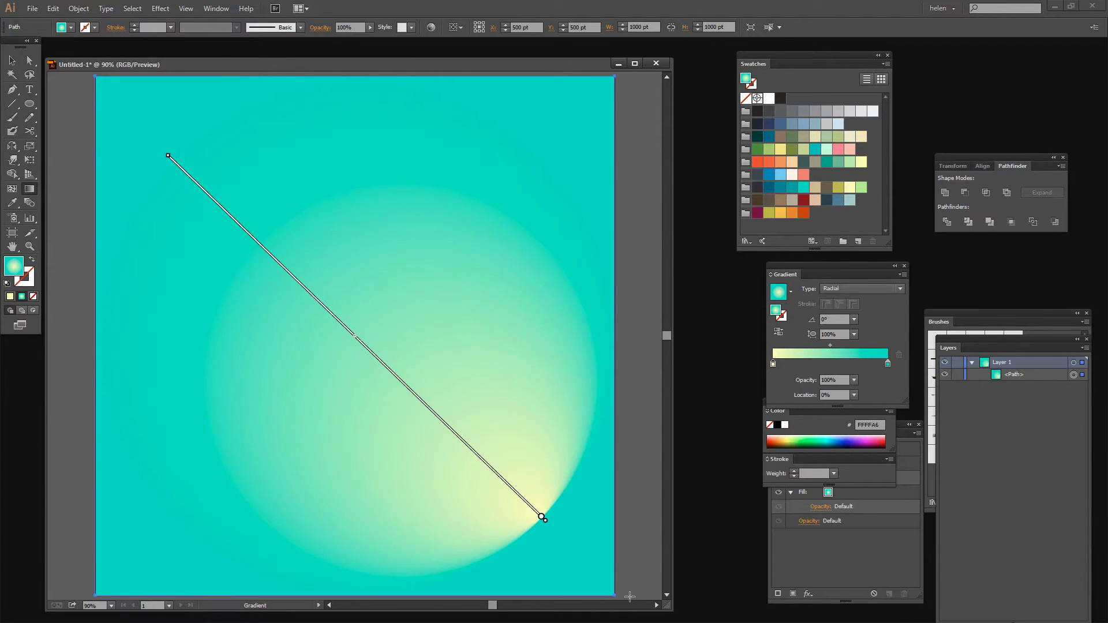
{"action": "mouse_move", "coordinate": [629, 596]}
{"action": "left_mouse_down"}
{"action": "mouse_move", "coordinate": [529, 519]}
{"action": "mouse_move", "coordinate": [344, 294]}
{"action": "left_mouse_up"}
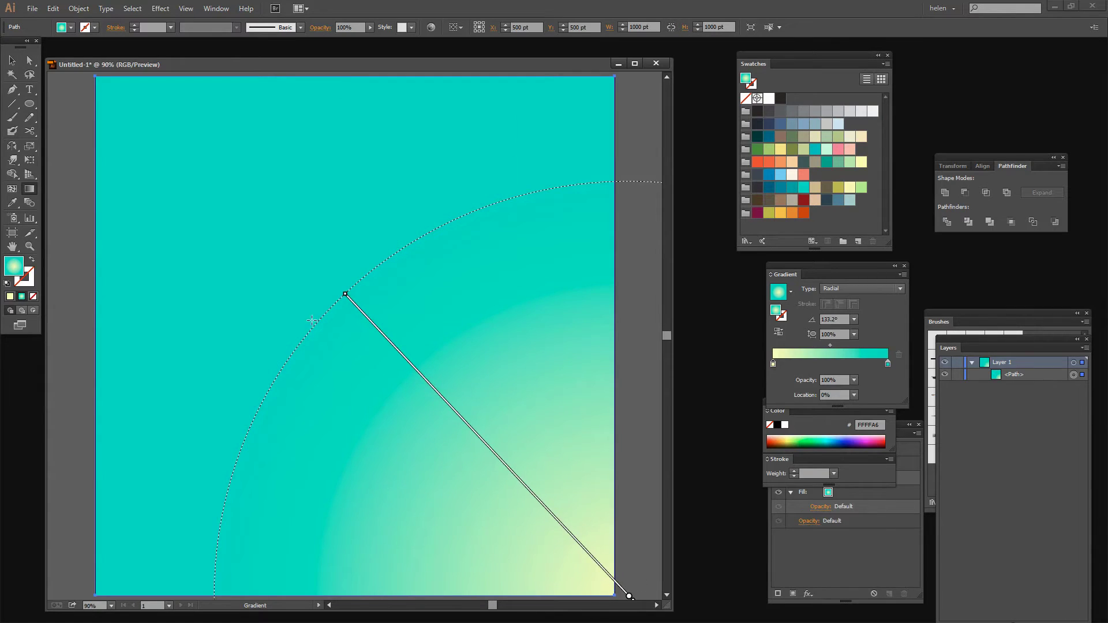
Set the opacity of both the teal and pale yellow gradient stops to 50%.
{"action": "left_click", "coordinate": [887, 363]}
{"action": "left_click", "coordinate": [857, 379]}
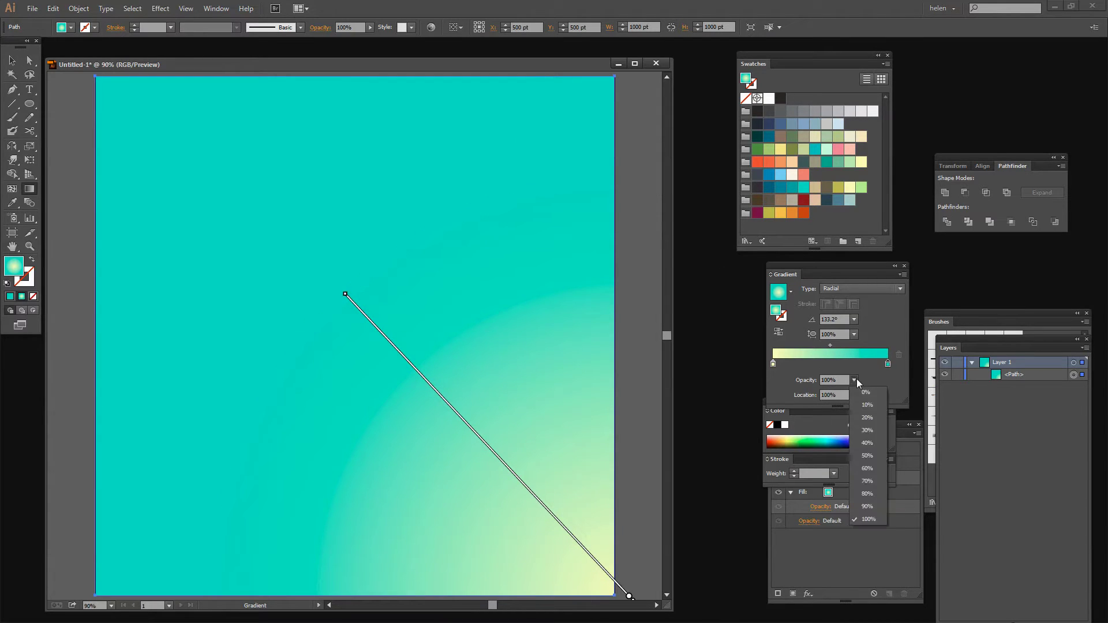
{"action": "left_click", "coordinate": [861, 455]}
{"action": "left_click", "coordinate": [773, 364]}
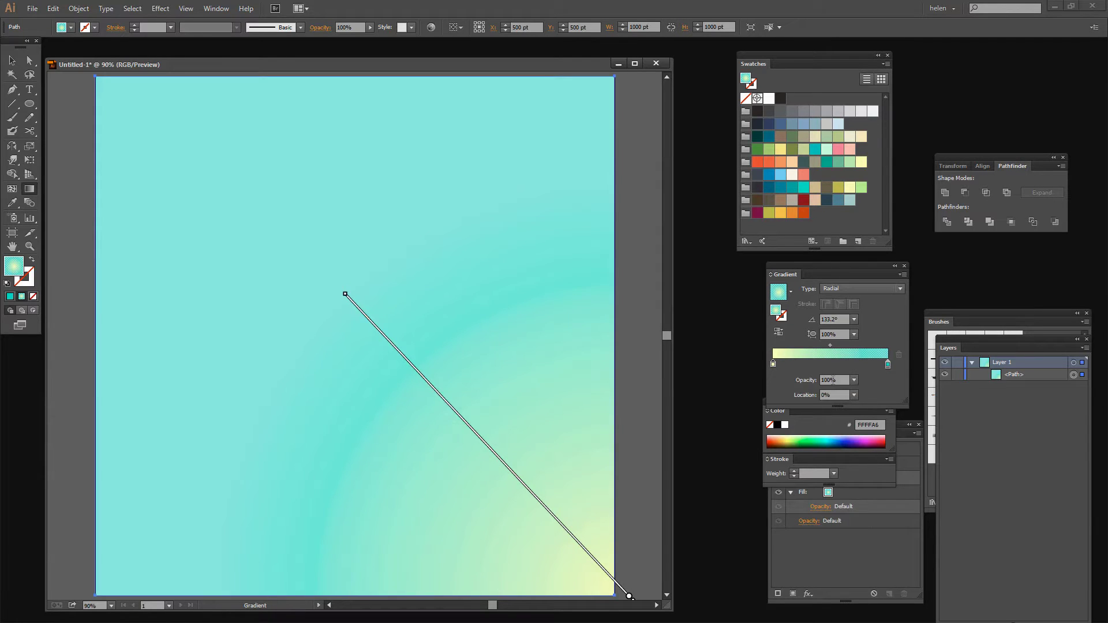
{"action": "left_click", "coordinate": [854, 380]}
{"action": "left_click", "coordinate": [863, 456]}
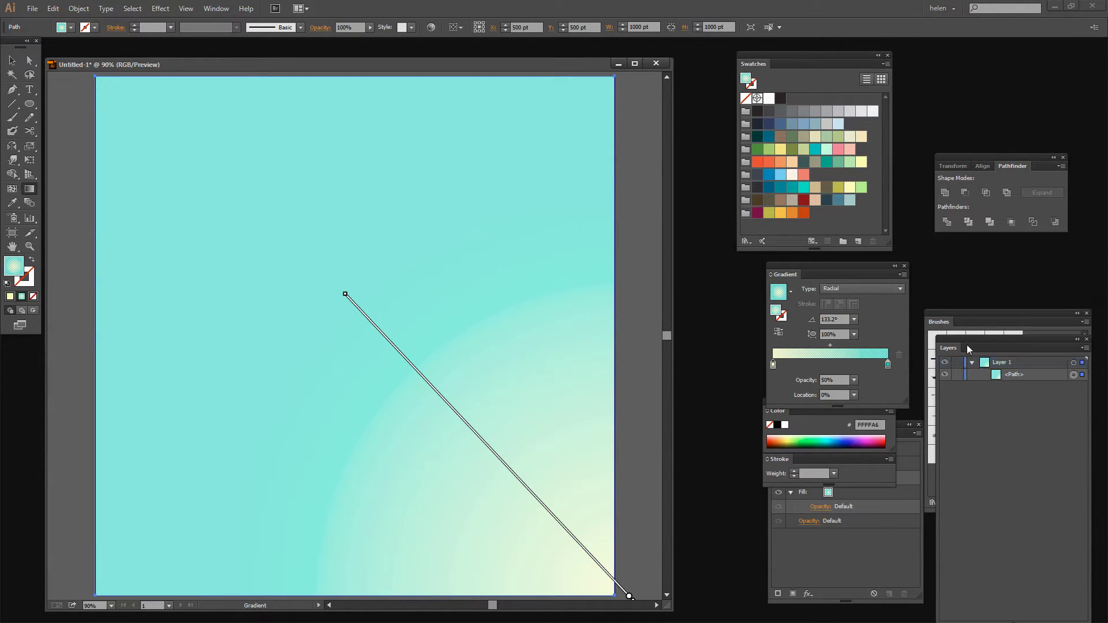
Lock the background path inside Layer 1, deselecting it with the Selection tool active, and collapse the layer.
{"action": "left_click_drag", "start_coordinate": [970, 337], "coordinate": [856, 323]}
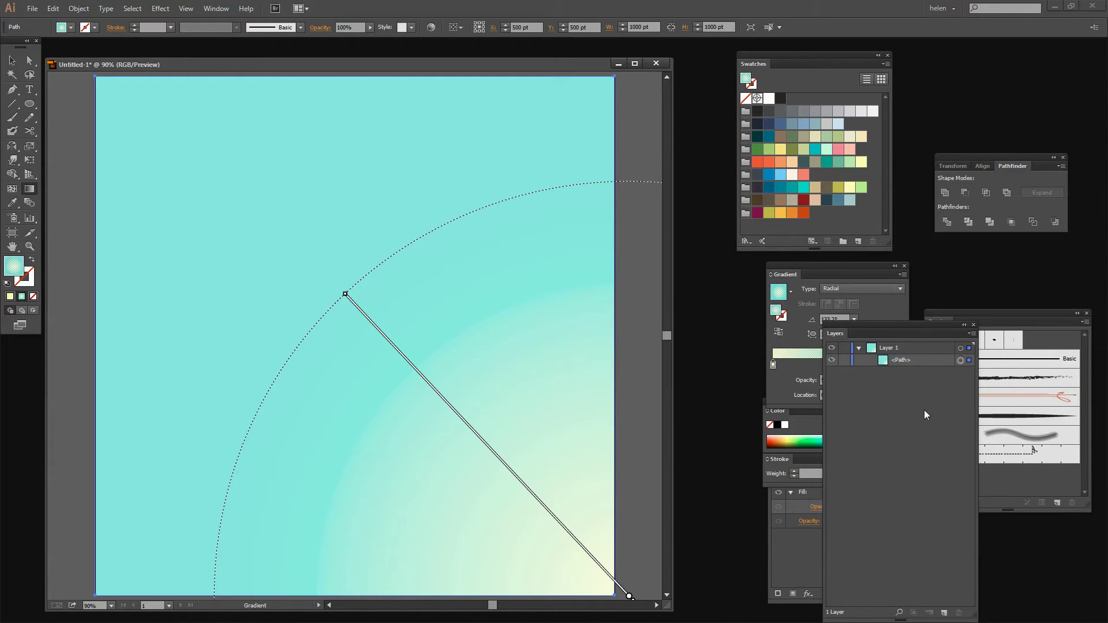
{"action": "left_click", "coordinate": [11, 60]}
{"action": "left_click", "coordinate": [844, 360]}
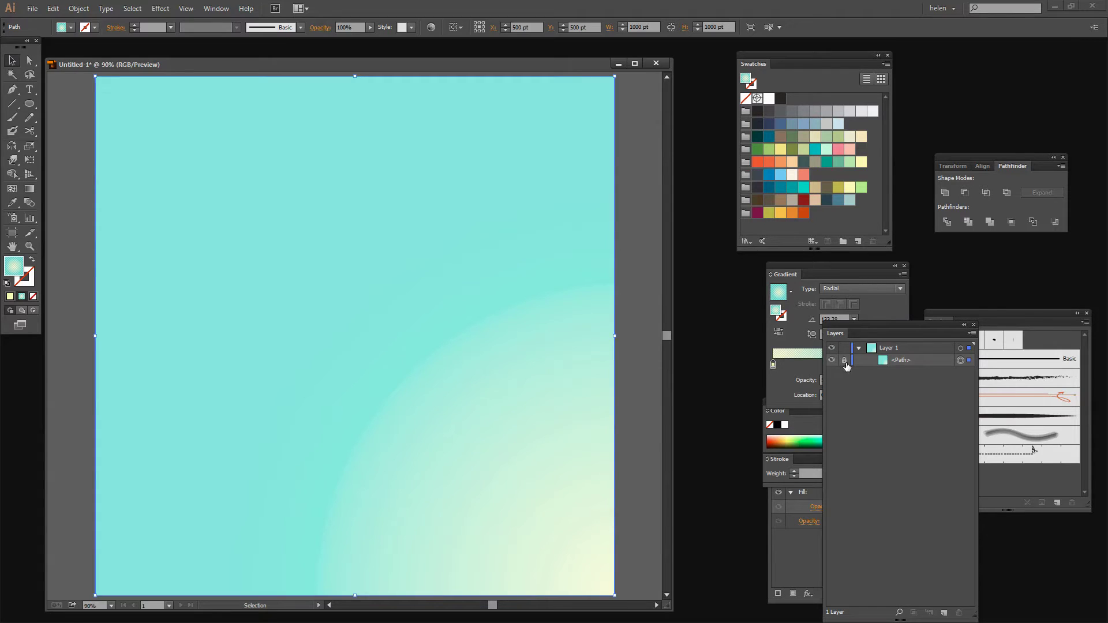
{"action": "left_click", "coordinate": [857, 348]}
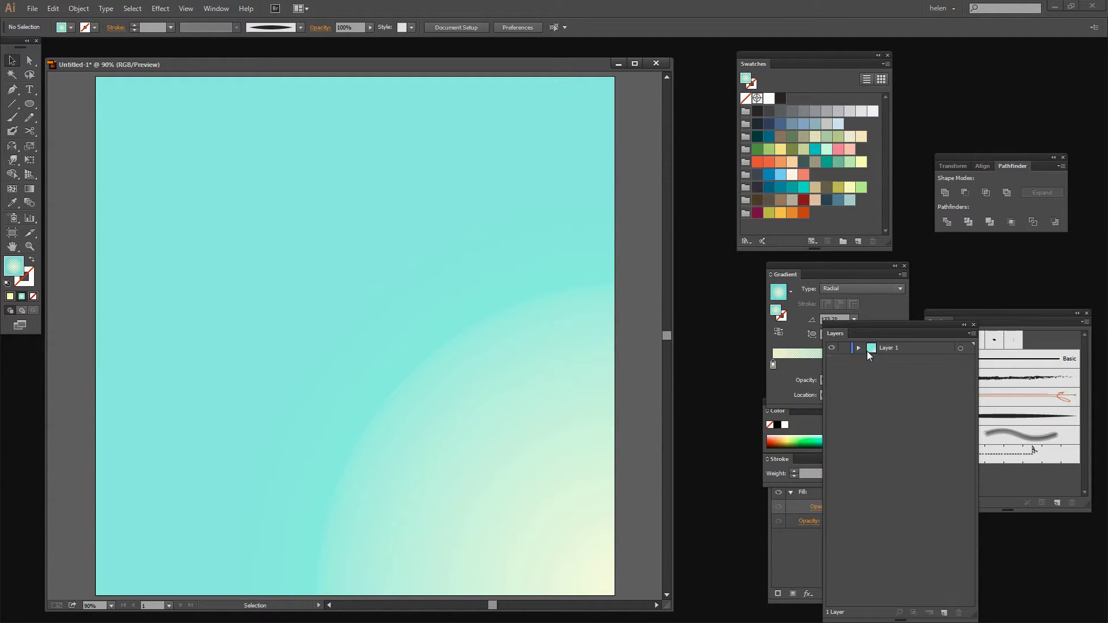
Add a new layer above Layer 1 and move the Layers panel clear of the gradient settings.
{"action": "left_click_drag", "start_coordinate": [853, 331], "coordinate": [763, 290]}
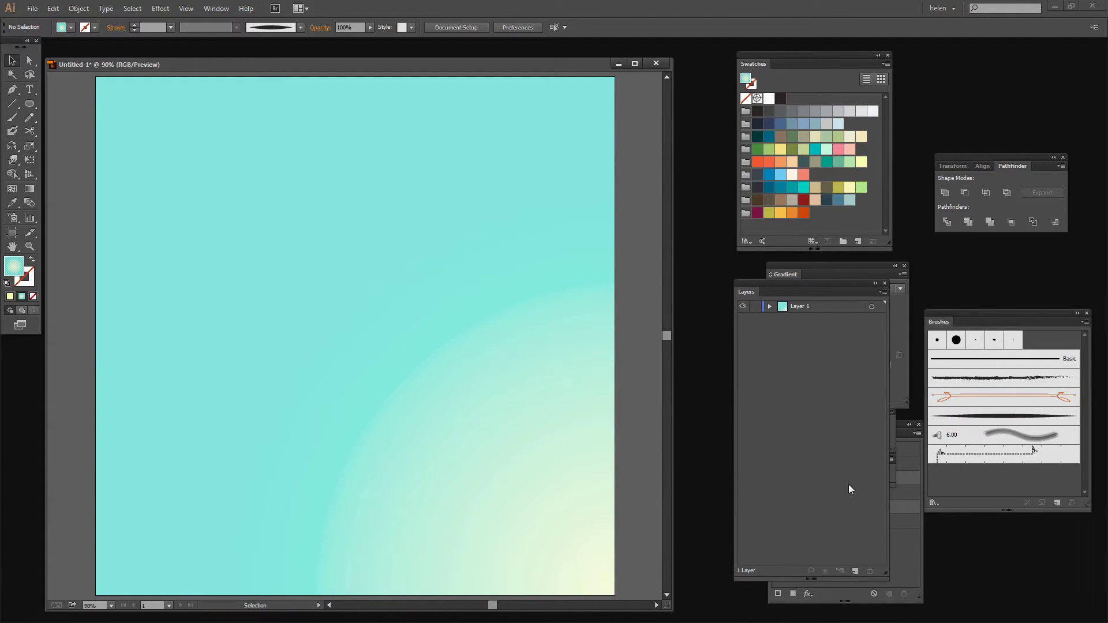
{"action": "left_click", "coordinate": [857, 569]}
{"action": "left_click_drag", "start_coordinate": [889, 571], "coordinate": [949, 570]}
{"action": "mouse_move", "coordinate": [766, 285]}
{"action": "left_mouse_down"}
{"action": "mouse_move", "coordinate": [757, 279]}
{"action": "mouse_move", "coordinate": [904, 310]}
{"action": "mouse_move", "coordinate": [923, 277]}
{"action": "left_mouse_up"}
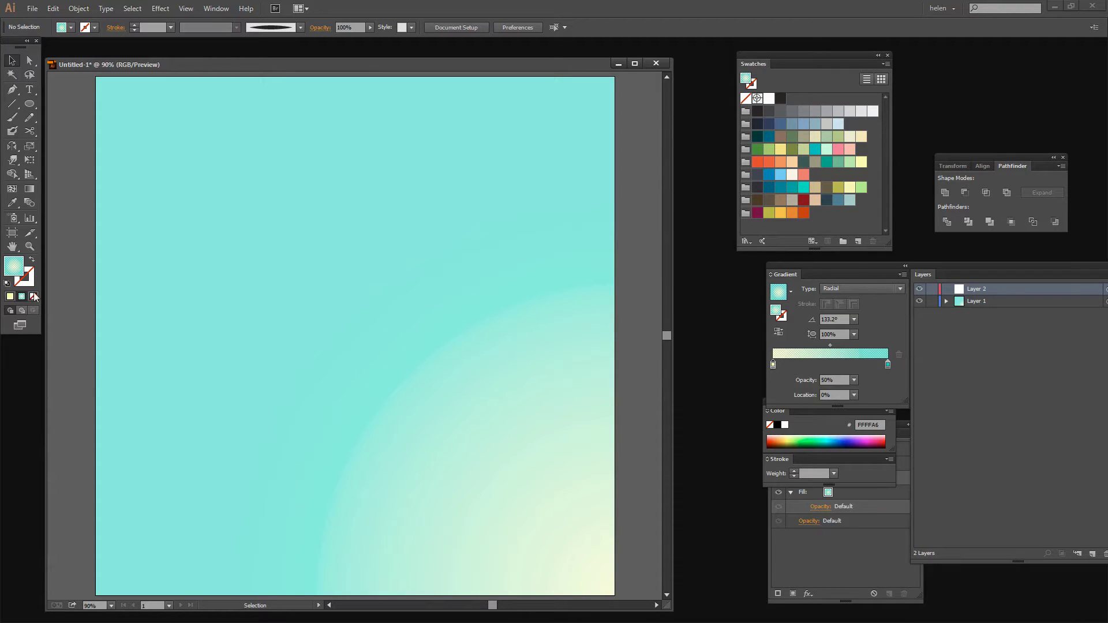
Restore the default colours with no fill and a 1 pt stroke, and draw a circle about 243 pt wide in the artboard's upper half.
{"action": "key", "text": "d"}
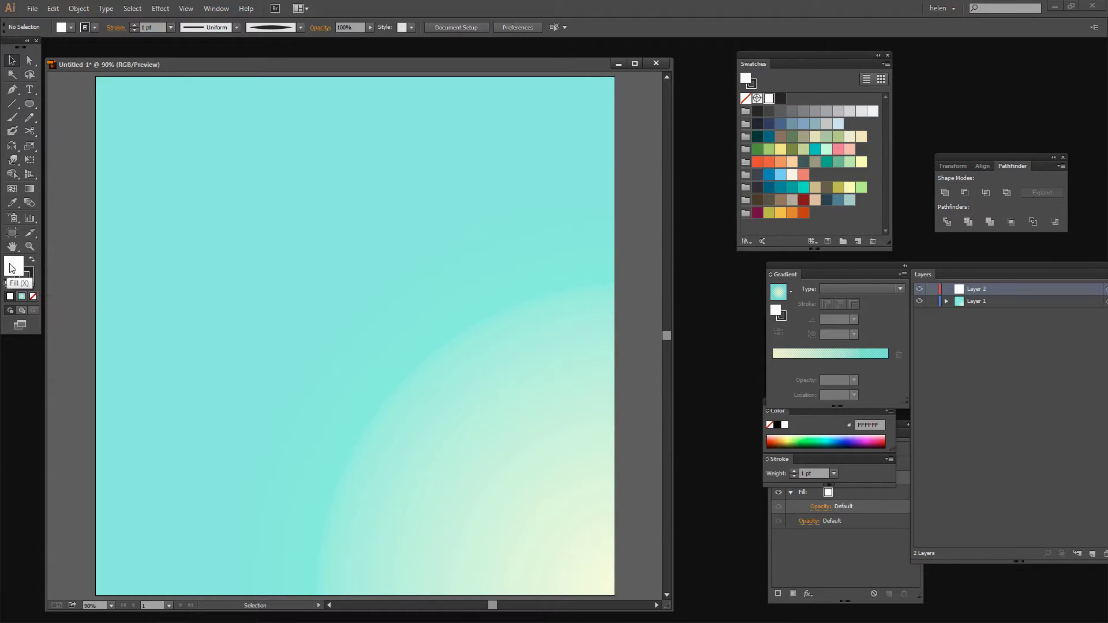
{"action": "left_click", "coordinate": [33, 296]}
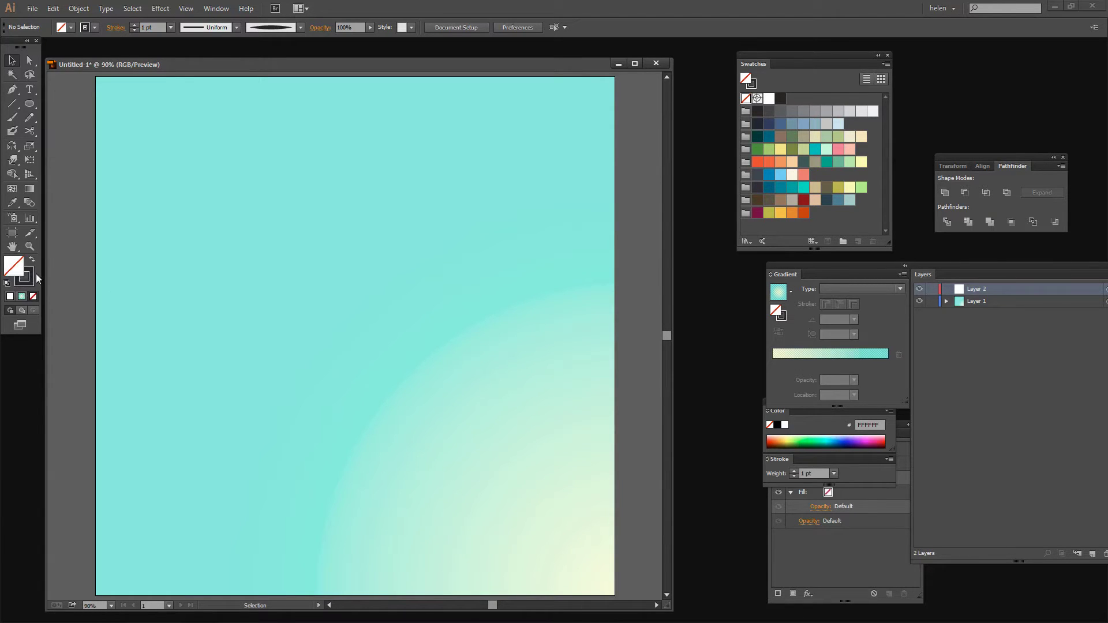
{"action": "left_click", "coordinate": [26, 277]}
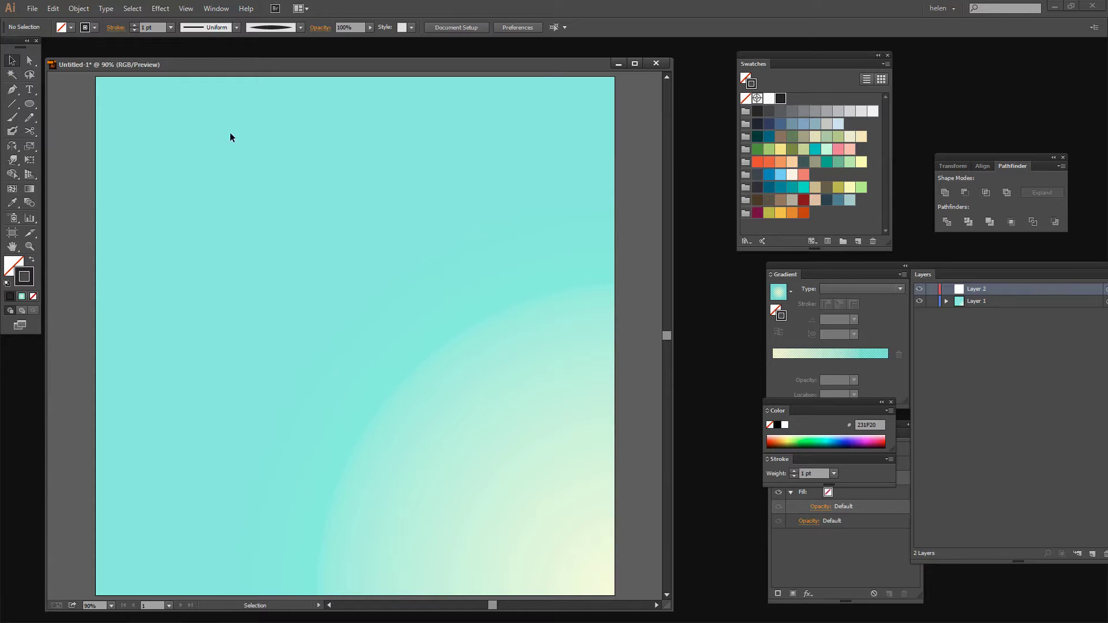
{"action": "left_click", "coordinate": [30, 104]}
{"action": "left_click_drag", "start_coordinate": [259, 195], "coordinate": [386, 321]}
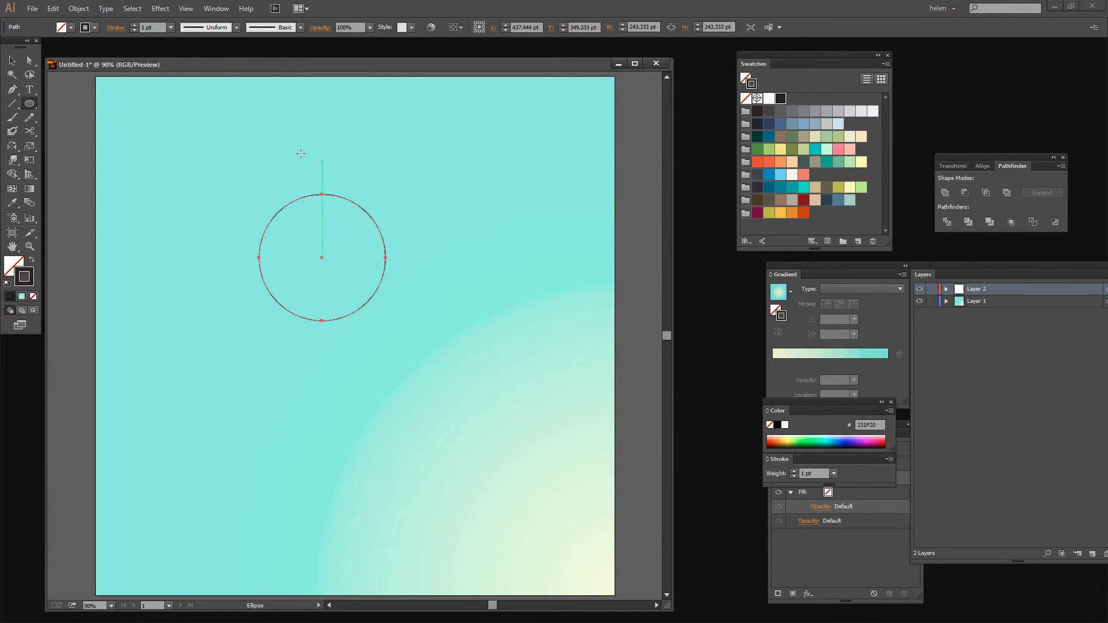
Draw a rectangle as wide as the circle, about 243 by 494 pt, overlapping it and extending below.
{"action": "left_click_drag", "start_coordinate": [30, 106], "coordinate": [72, 104]}
{"action": "left_click_drag", "start_coordinate": [259, 200], "coordinate": [386, 458]}
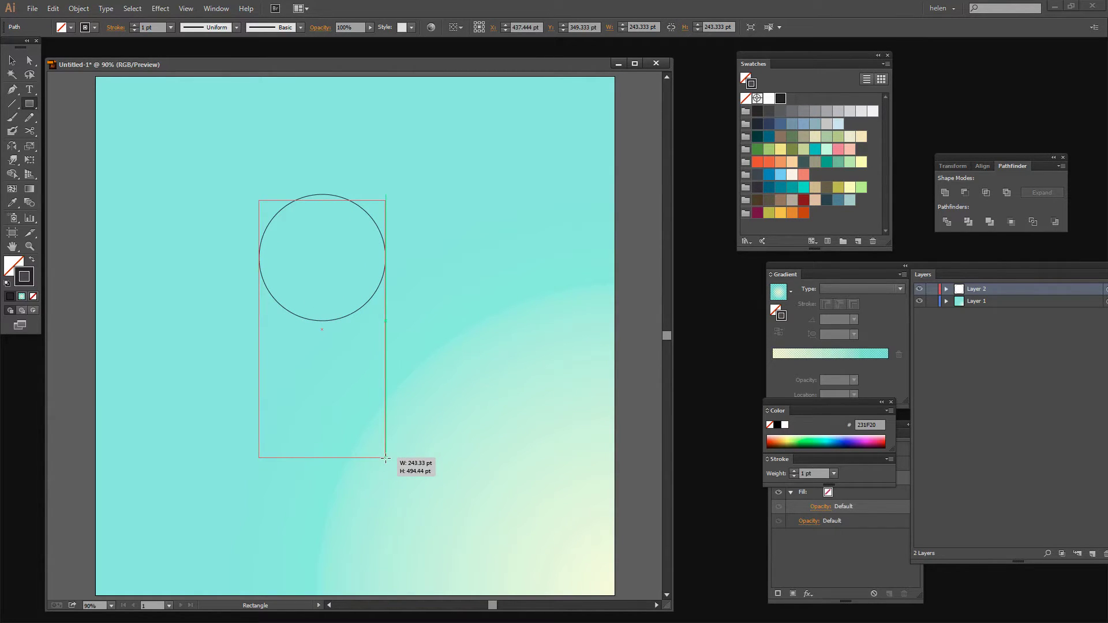
{"action": "left_click_drag", "start_coordinate": [386, 458], "coordinate": [386, 457]}
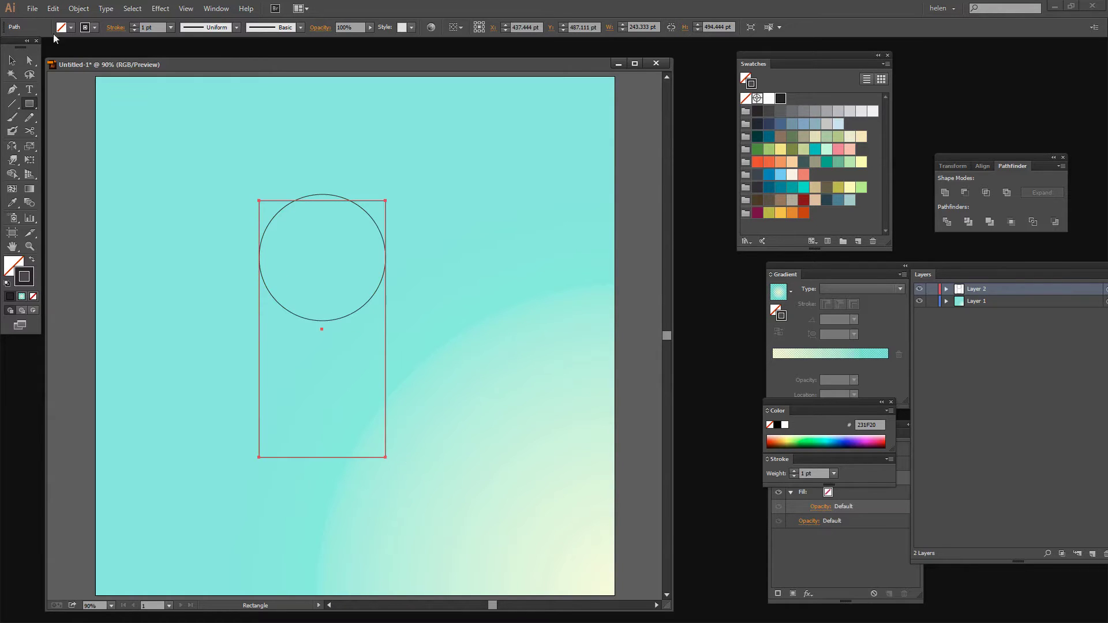
Move the rectangle down until its upper edge crosses the circle's middle, and shorten it from below to about 354 pt tall.
{"action": "left_click", "coordinate": [11, 60]}
{"action": "left_click_drag", "start_coordinate": [385, 345], "coordinate": [386, 400]}
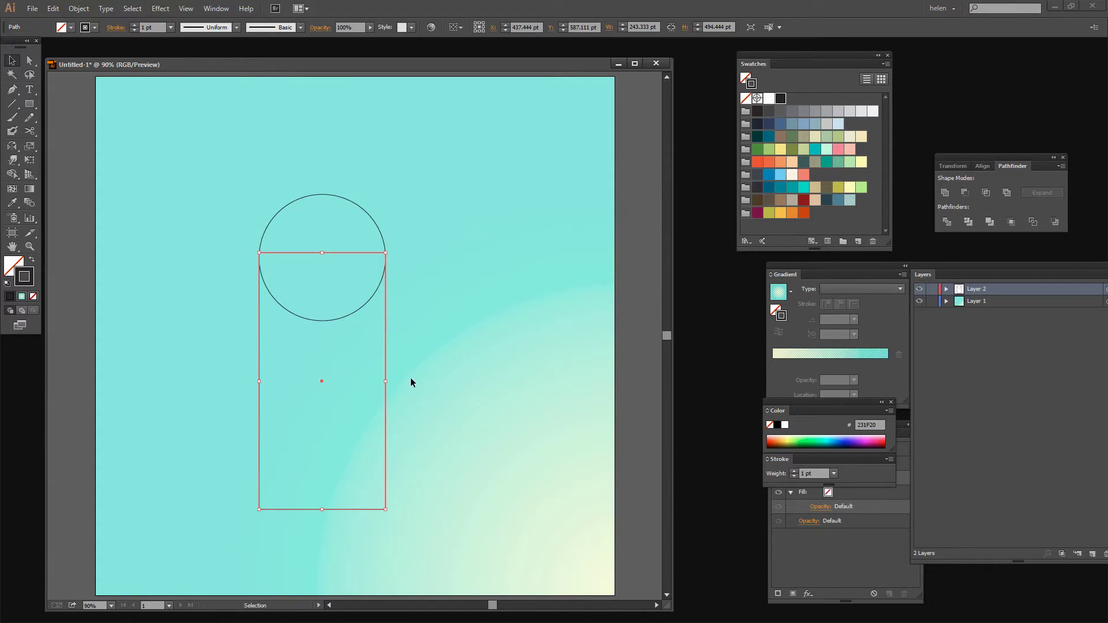
{"action": "left_click", "coordinate": [411, 378]}
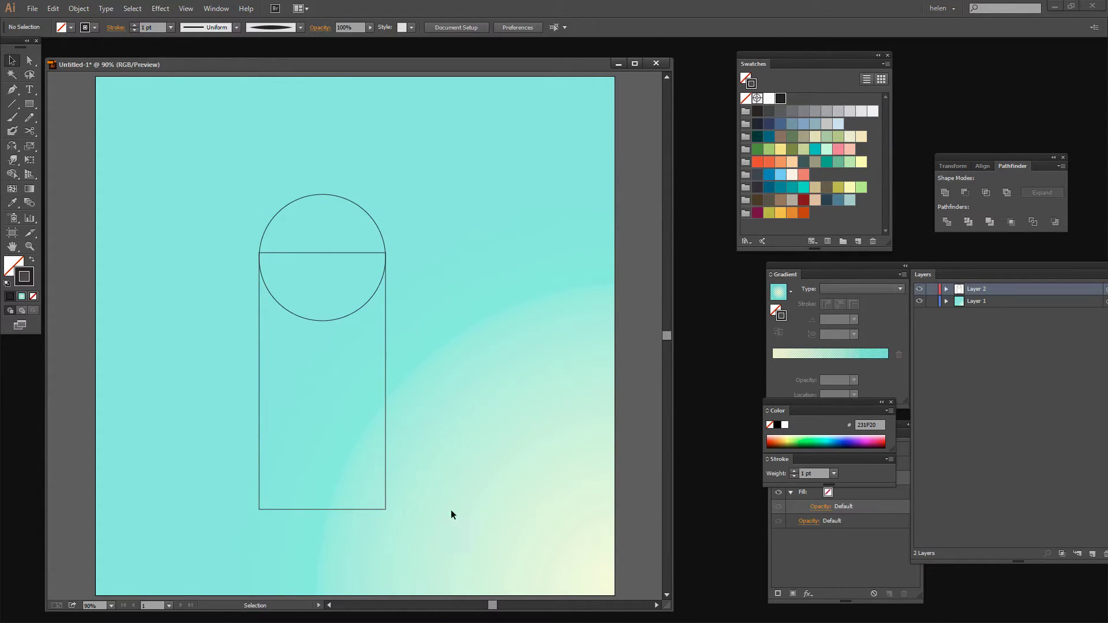
{"action": "left_click", "coordinate": [327, 510]}
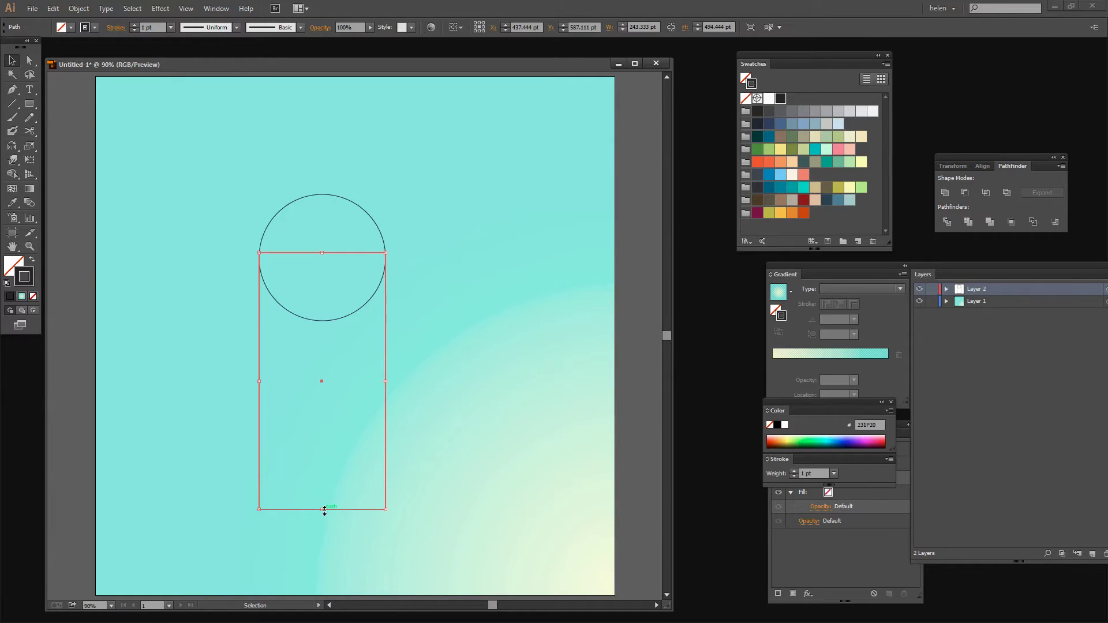
{"action": "left_click_drag", "start_coordinate": [324, 510], "coordinate": [326, 437]}
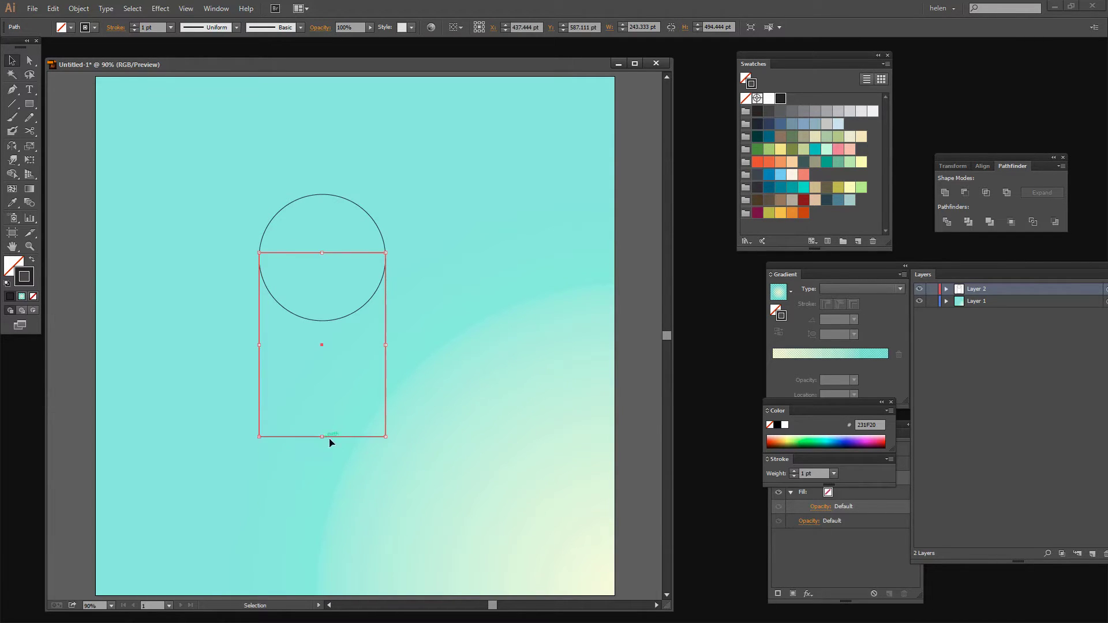
{"action": "left_click", "coordinate": [352, 443]}
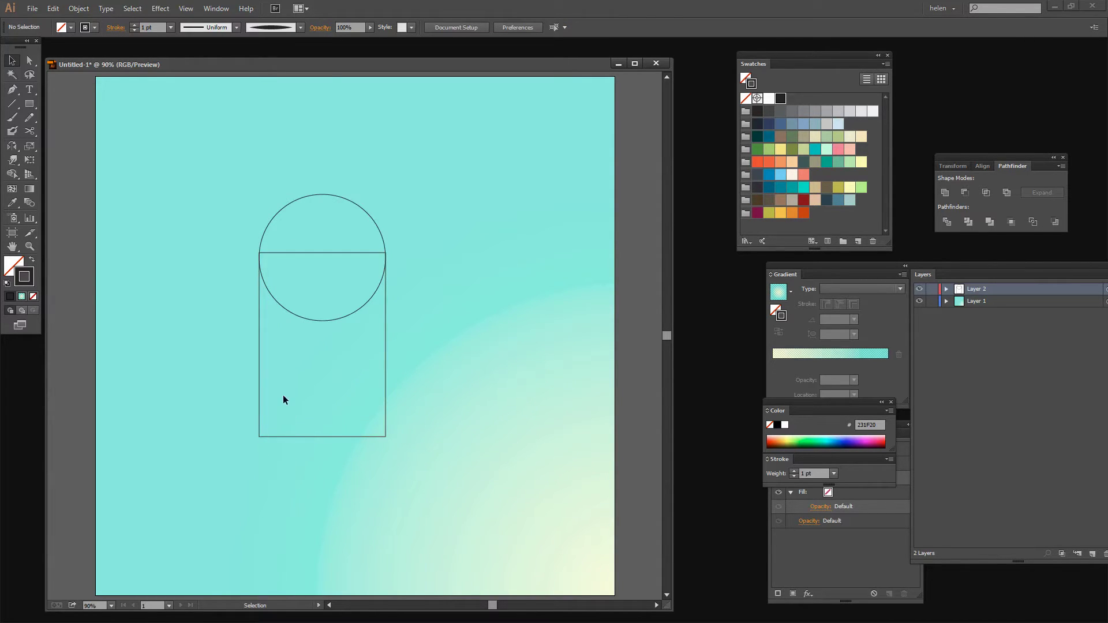
Apply a Round Corners effect to the rectangle with preview on, raising the radius above 10 pt.
{"action": "left_click", "coordinate": [357, 436]}
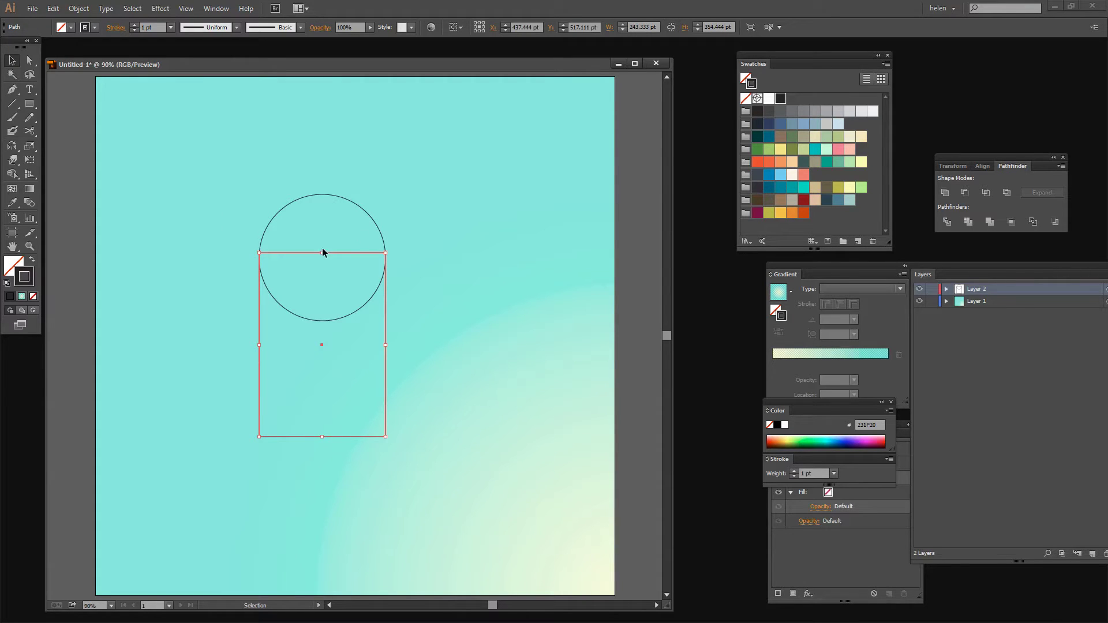
{"action": "left_click", "coordinate": [160, 9]}
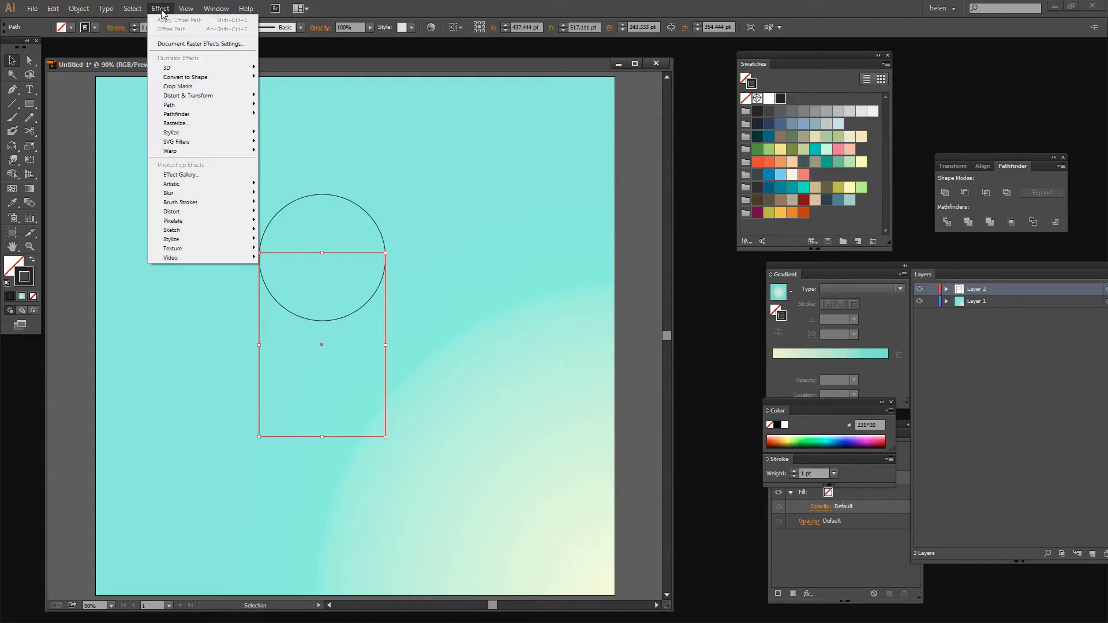
{"action": "mouse_move", "coordinate": [202, 132]}
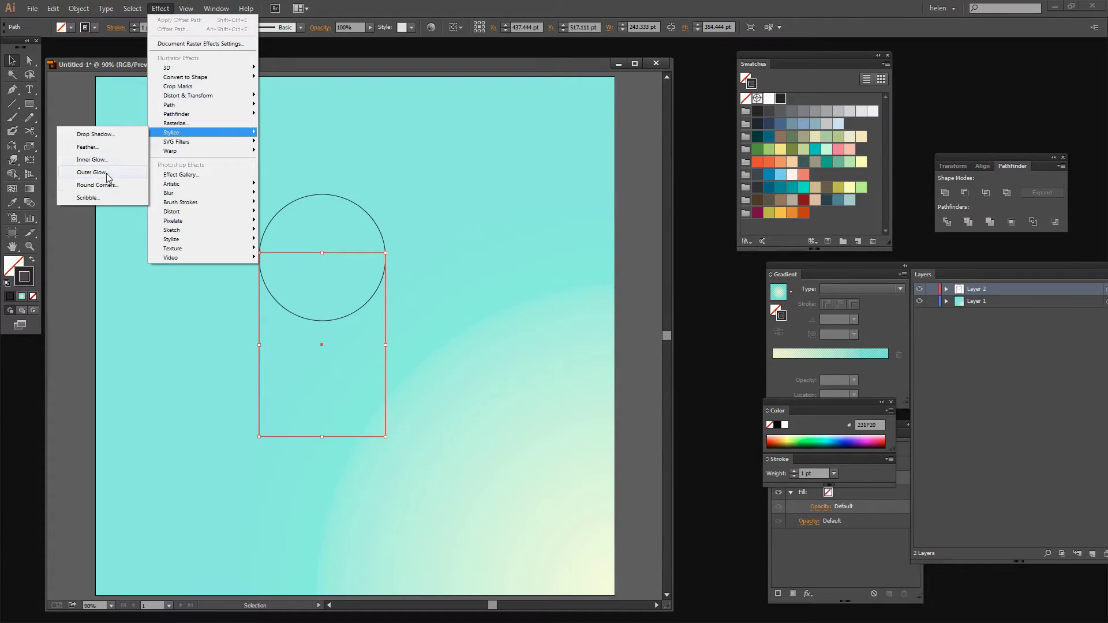
{"action": "left_click", "coordinate": [90, 186]}
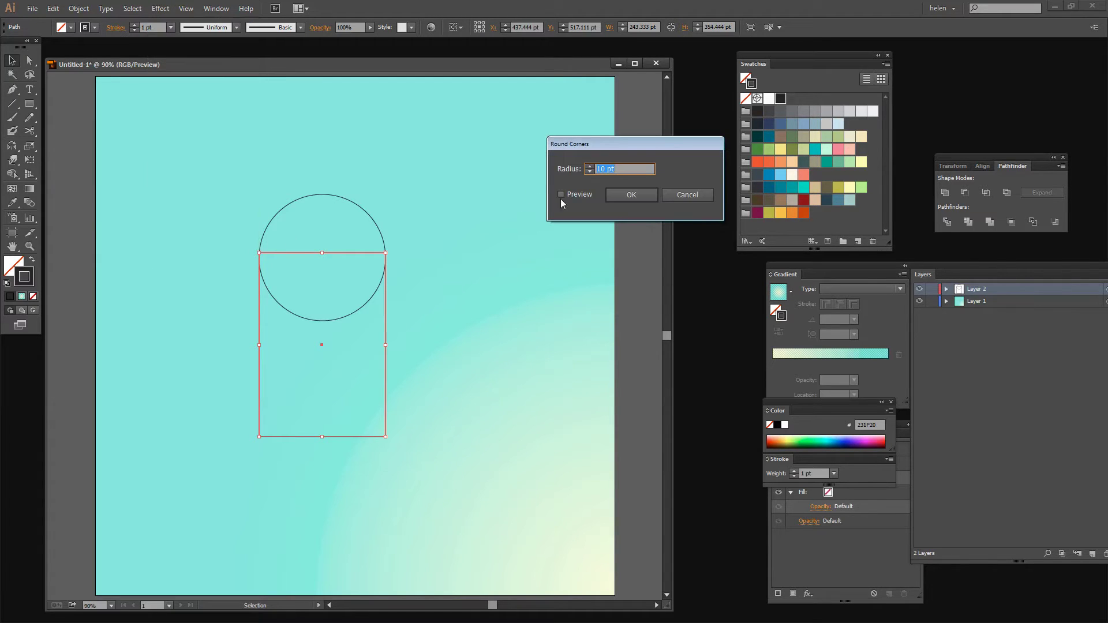
{"action": "left_click", "coordinate": [561, 195]}
{"action": "left_click", "coordinate": [598, 169]}
{"action": "key", "text": "Up"}
{"action": "key", "text": "Up"}
{"action": "key", "text": "Up"}
{"action": "left_click", "coordinate": [631, 195]}
{"action": "left_click", "coordinate": [476, 257]}
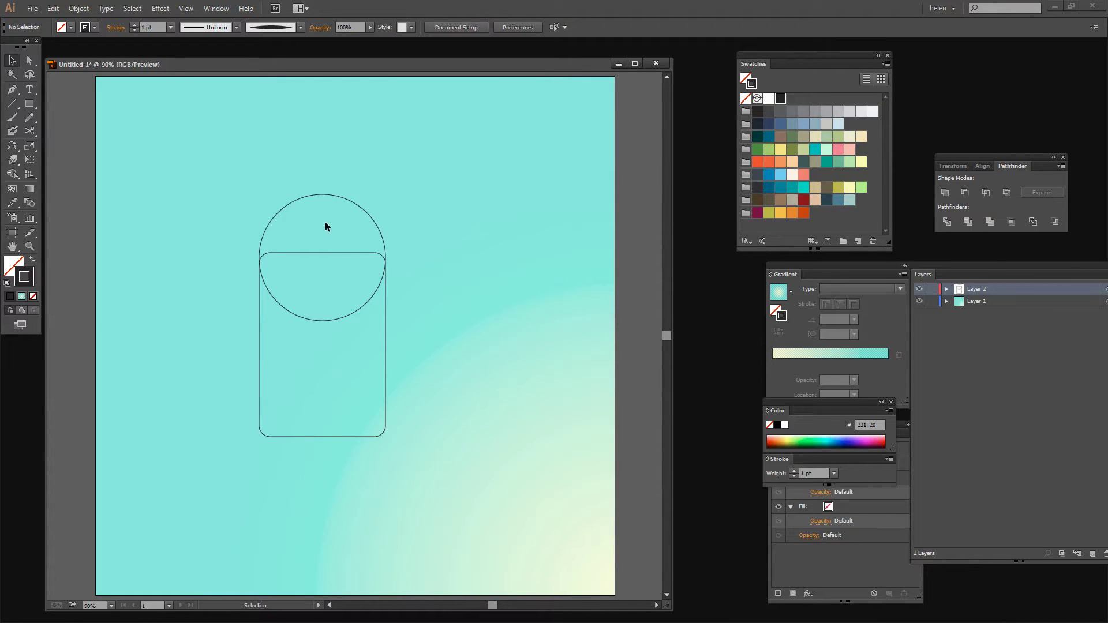
Nudge the circle down a few points so its sides meet the sides of the rounded rectangle.
{"action": "left_click", "coordinate": [332, 197]}
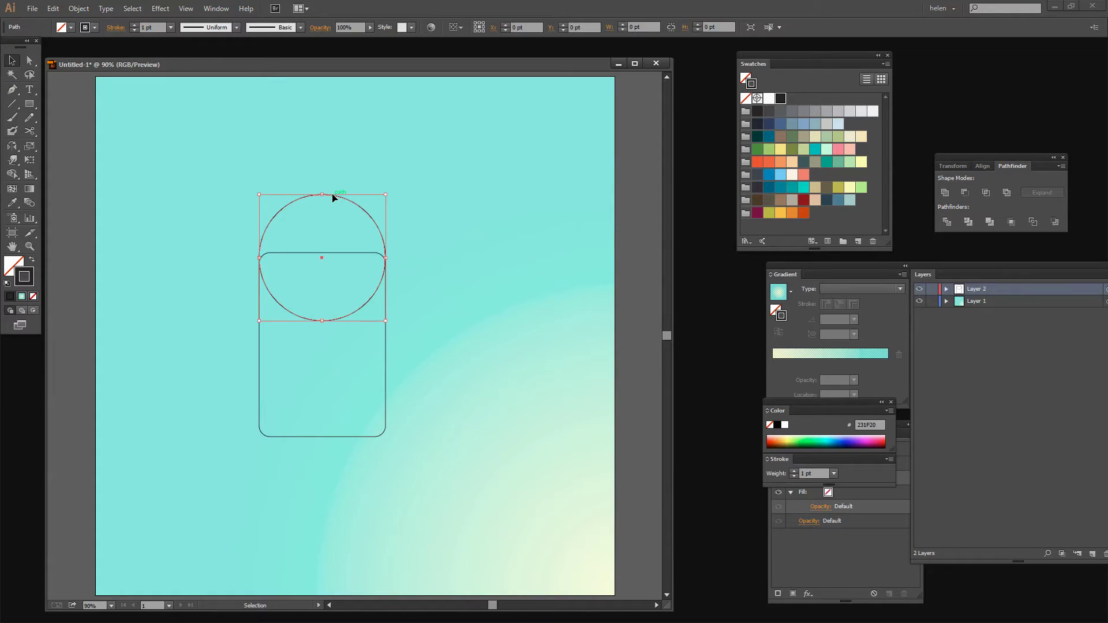
{"action": "key", "text": "Down"}
{"action": "key", "text": "Down"}
{"action": "key", "text": "Down"}
{"action": "key", "text": "Down"}
{"action": "key", "text": "Down"}
{"action": "key", "text": "Down"}
{"action": "key", "text": "Down"}
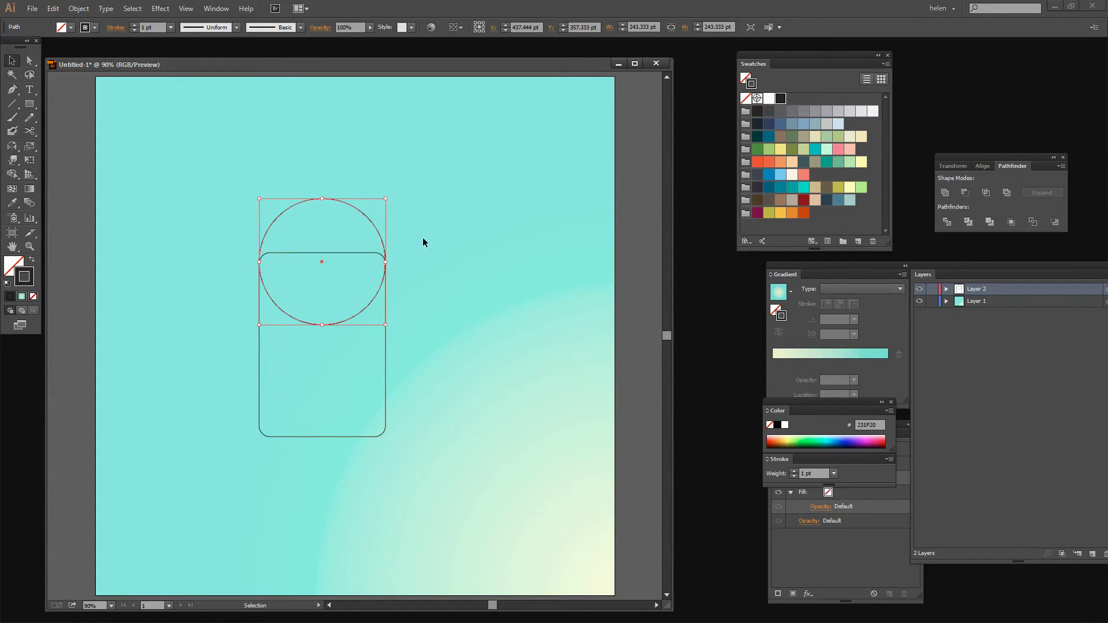
{"action": "left_click", "coordinate": [463, 244]}
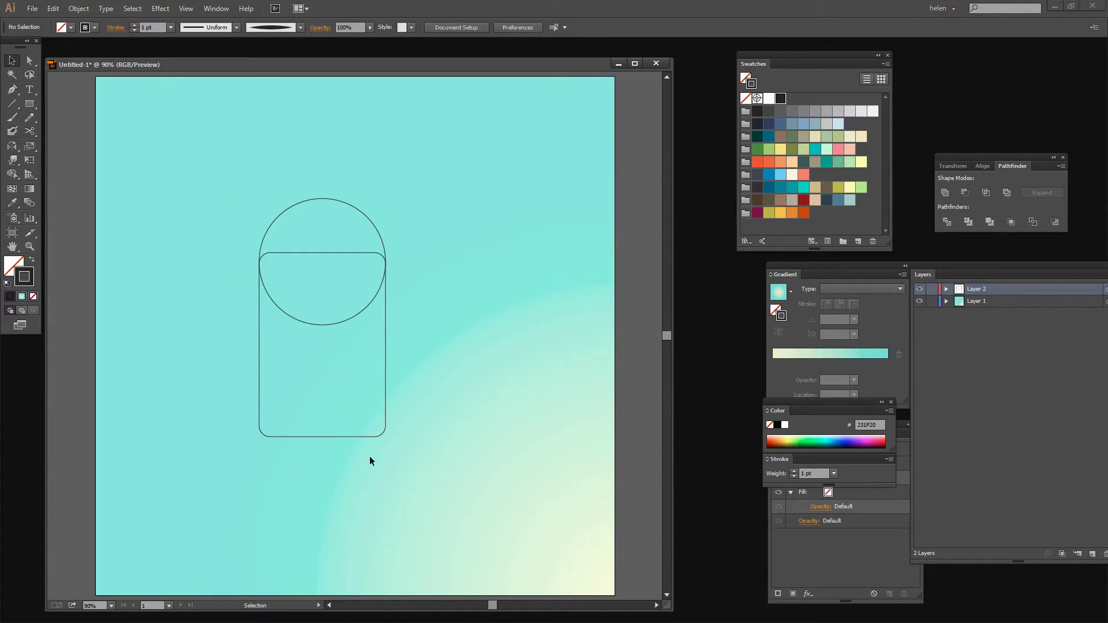
{"action": "left_click_drag", "start_coordinate": [369, 460], "coordinate": [428, 383]}
{"action": "left_click", "coordinate": [329, 430]}
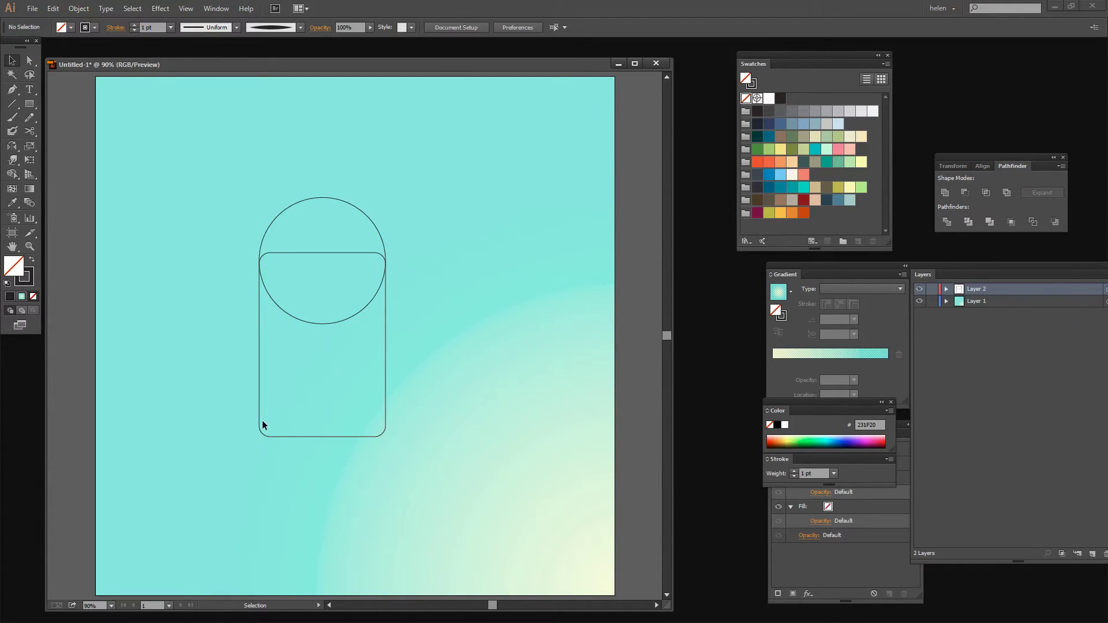
Expand the appearance of the rounded rectangle so its rounded corners become real path points.
{"action": "left_click", "coordinate": [266, 435]}
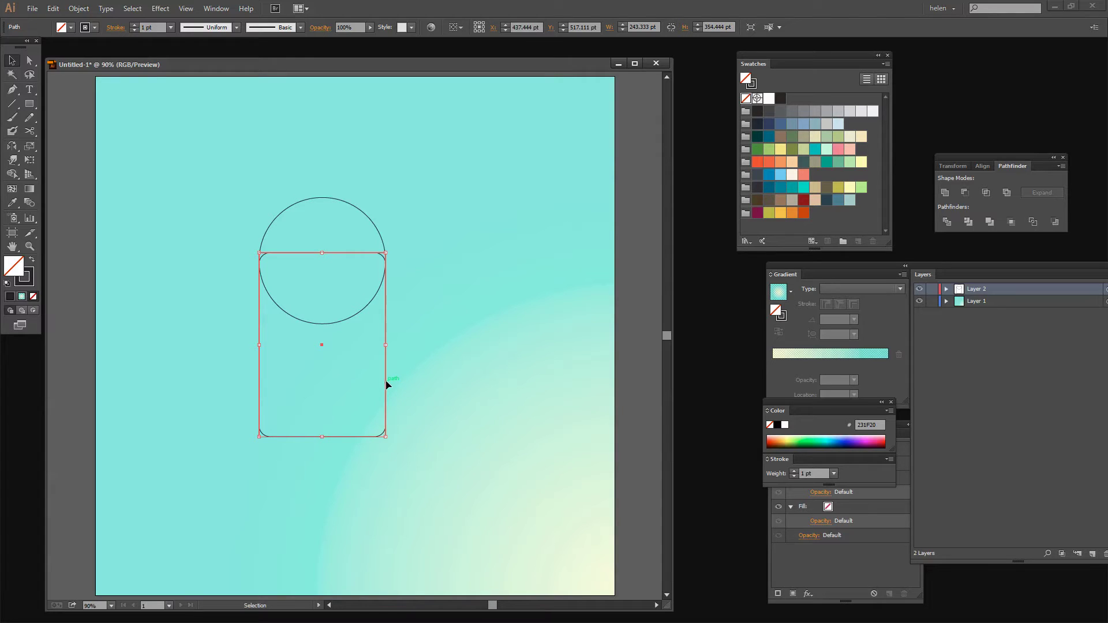
{"action": "left_click", "coordinate": [78, 8]}
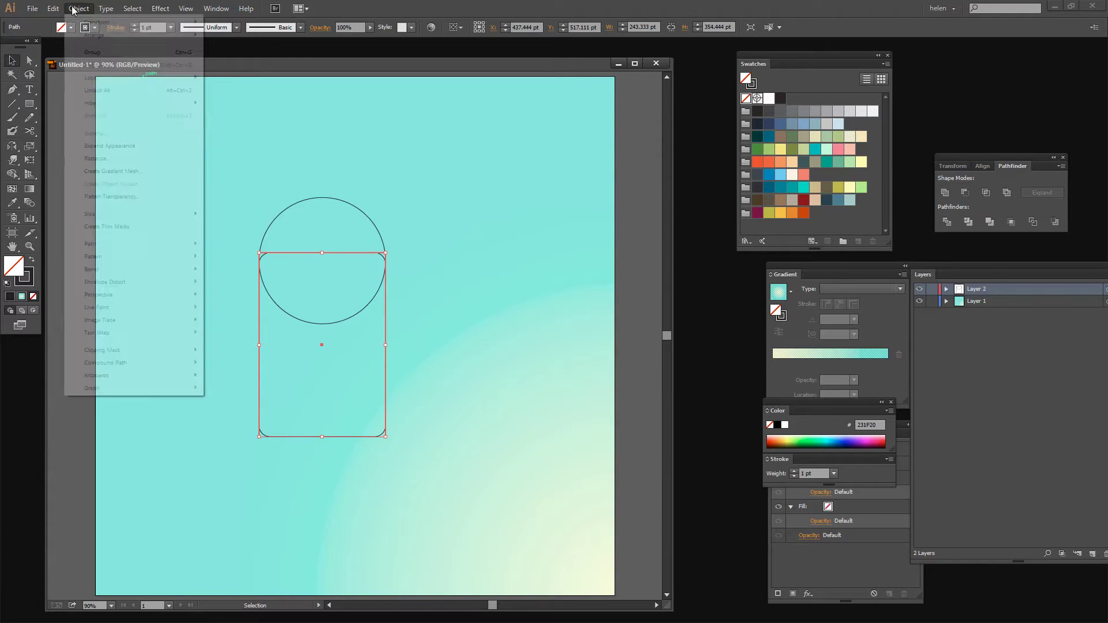
{"action": "left_click", "coordinate": [110, 145]}
{"action": "left_click", "coordinate": [408, 416]}
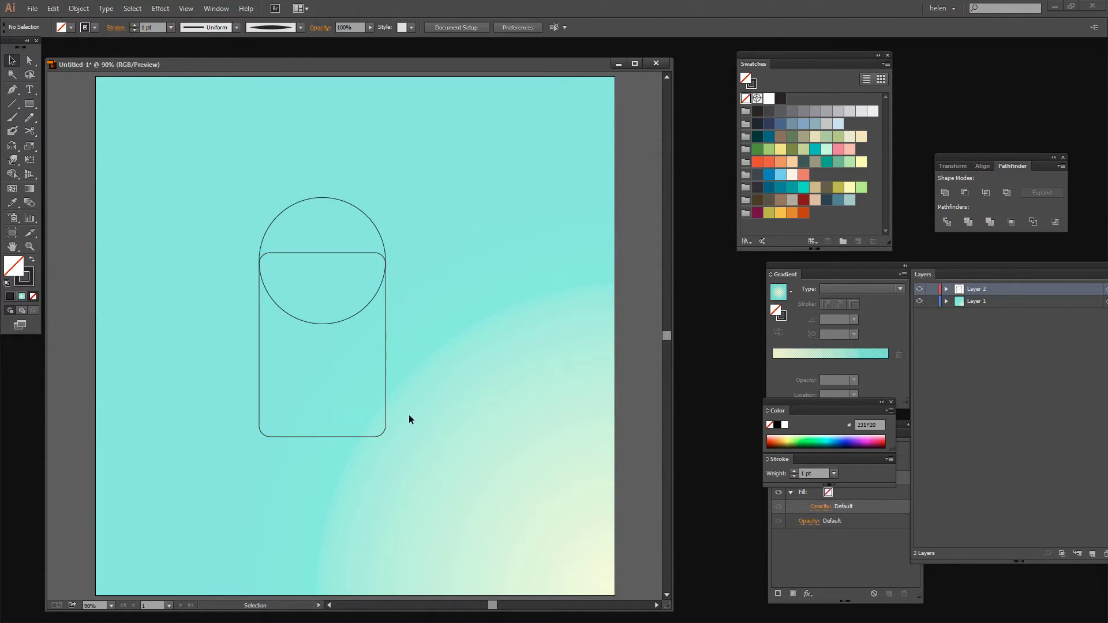
{"action": "left_click", "coordinate": [382, 435]}
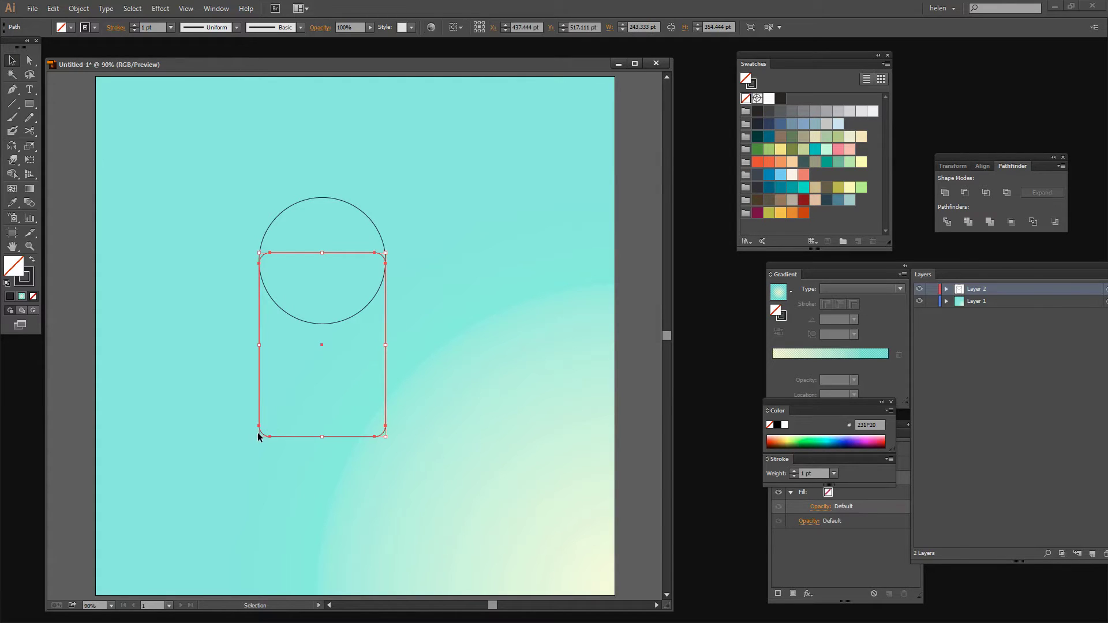
{"action": "left_click", "coordinate": [435, 477]}
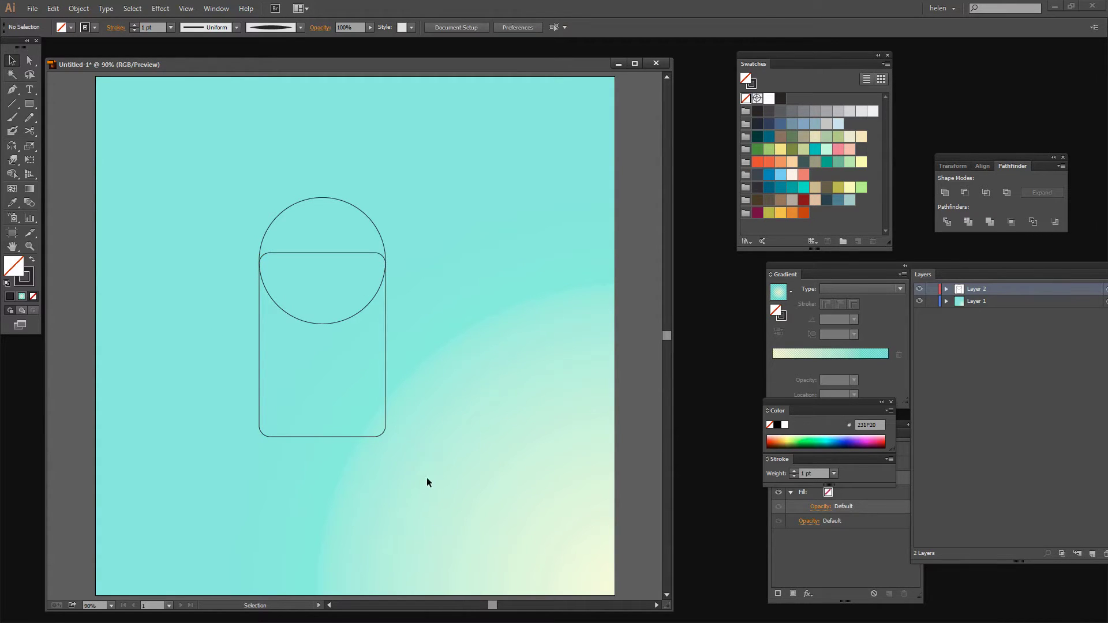
Merge the circle and the rounded rectangle into one arch-topped outline with the Shape Builder tool, then deselect it.
{"action": "left_click_drag", "start_coordinate": [421, 480], "coordinate": [228, 153]}
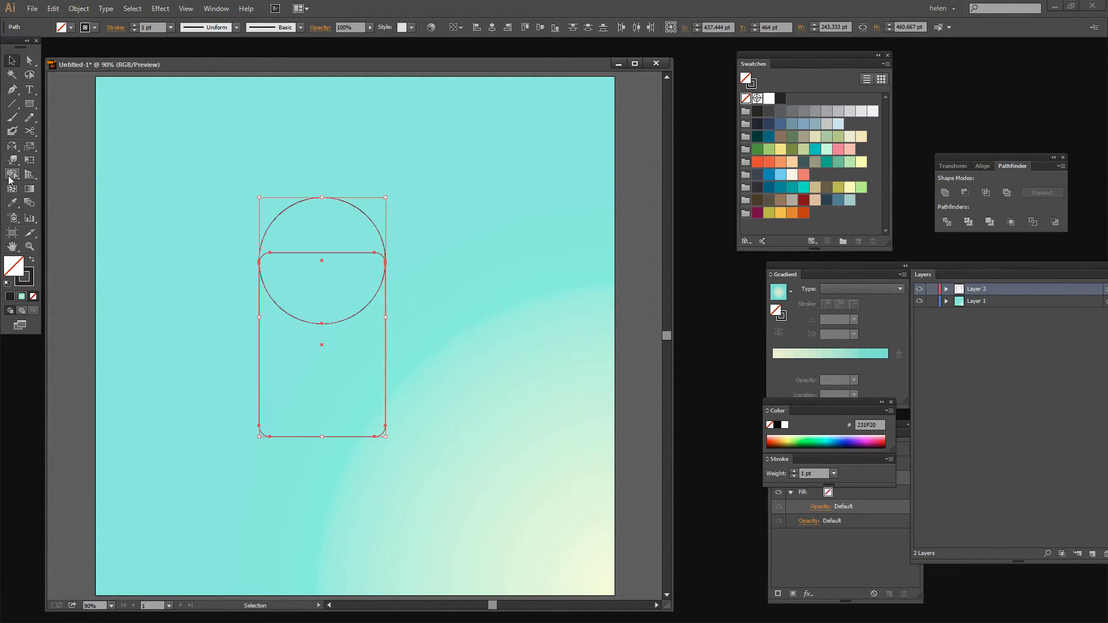
{"action": "left_click", "coordinate": [13, 175]}
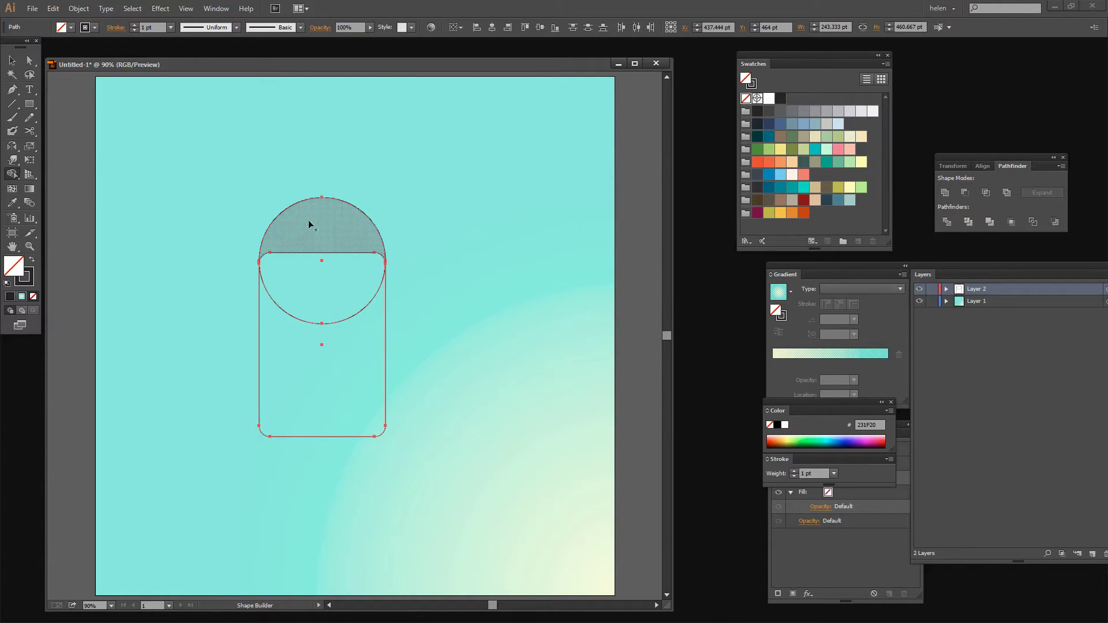
{"action": "mouse_move", "coordinate": [309, 221]}
{"action": "left_mouse_down"}
{"action": "mouse_move", "coordinate": [302, 390]}
{"action": "mouse_move", "coordinate": [317, 422]}
{"action": "left_mouse_up"}
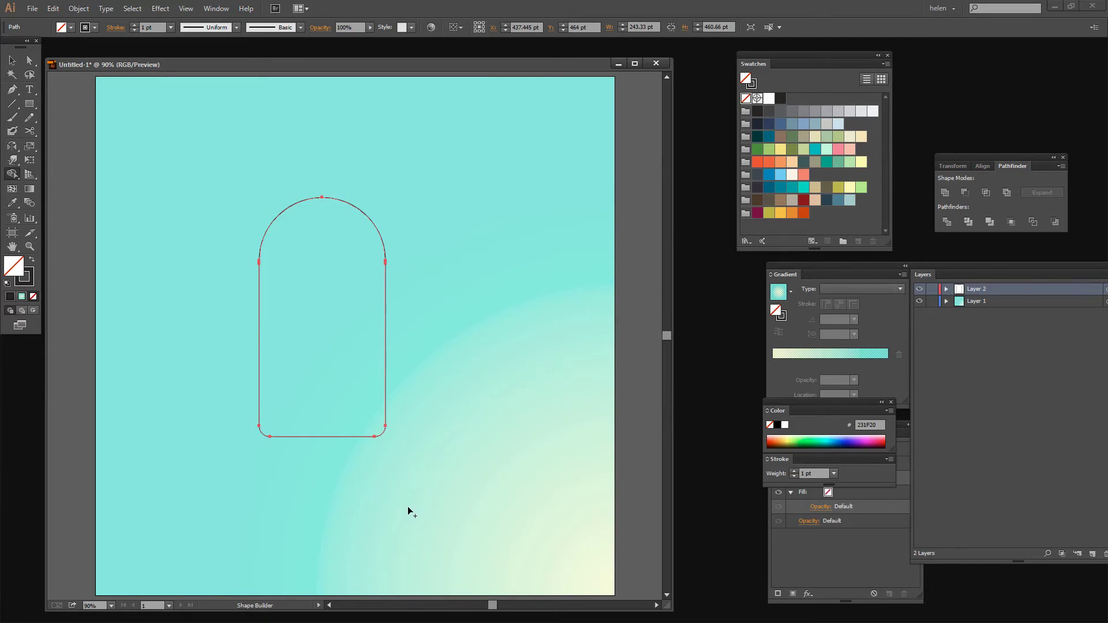
{"action": "left_click", "coordinate": [12, 60]}
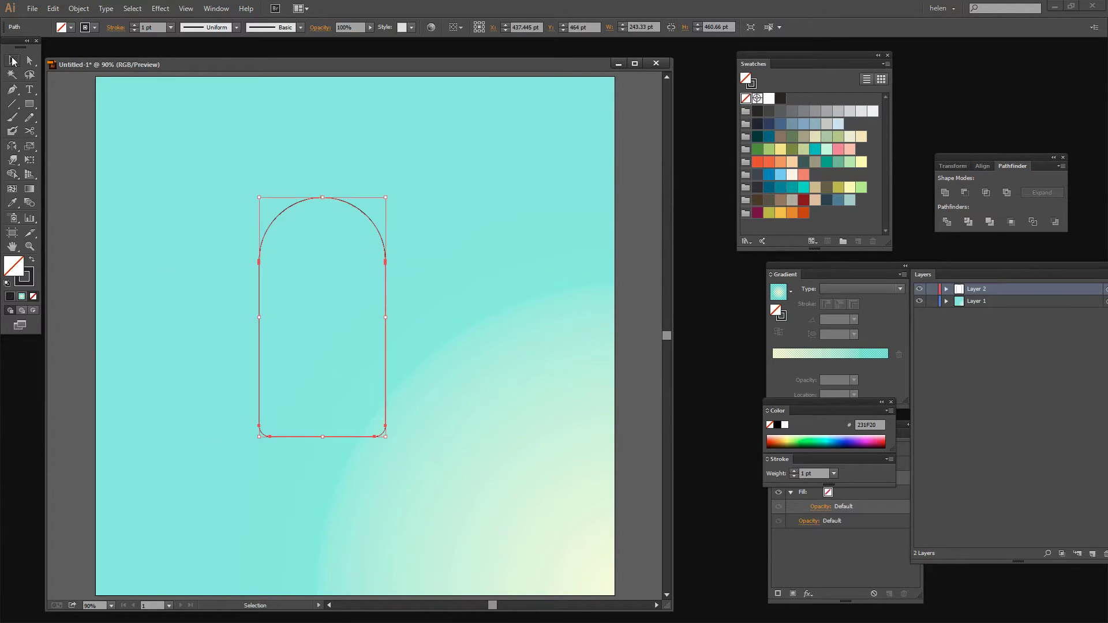
{"action": "left_click", "coordinate": [429, 398]}
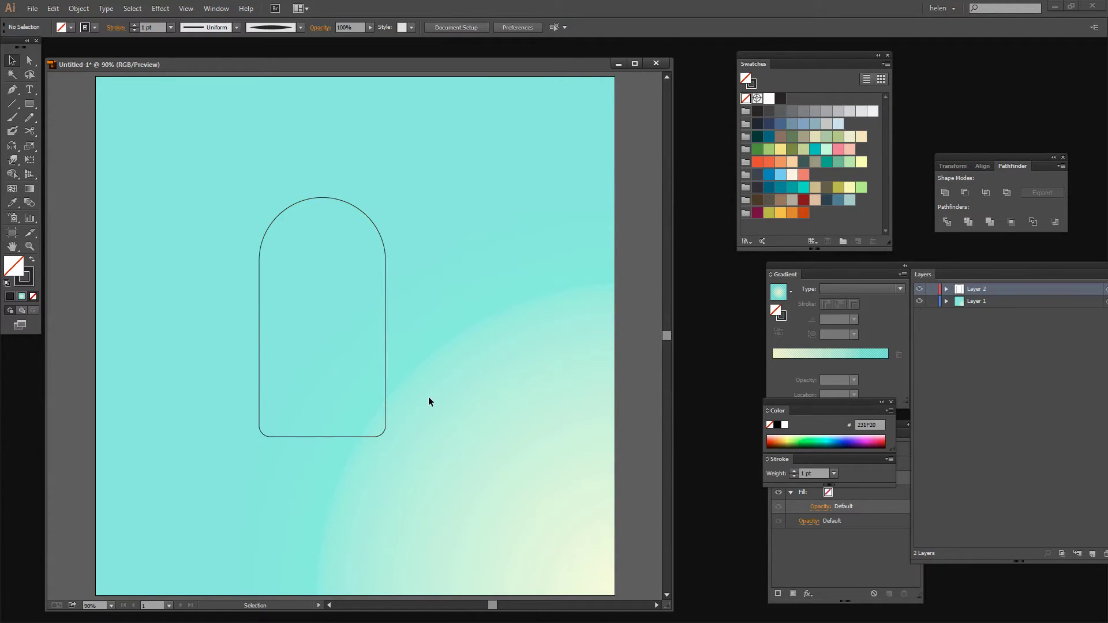
Move the merged arch shape up slightly and paste a copy of it in place.
{"action": "left_click_drag", "start_coordinate": [384, 355], "coordinate": [386, 341]}
{"action": "left_click", "coordinate": [400, 340]}
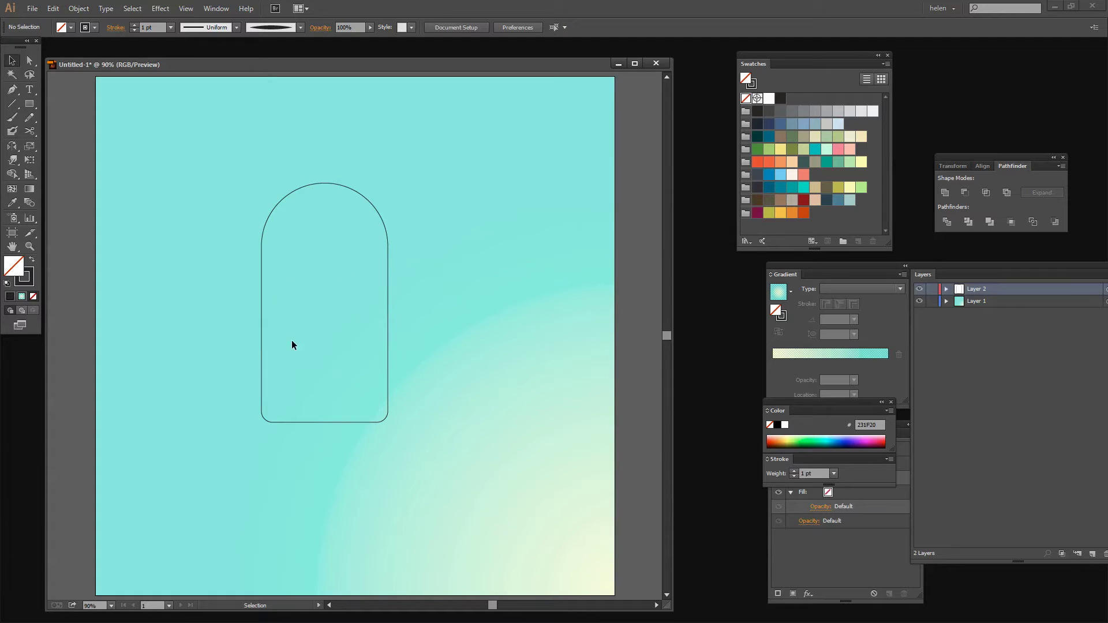
{"action": "left_click", "coordinate": [269, 224]}
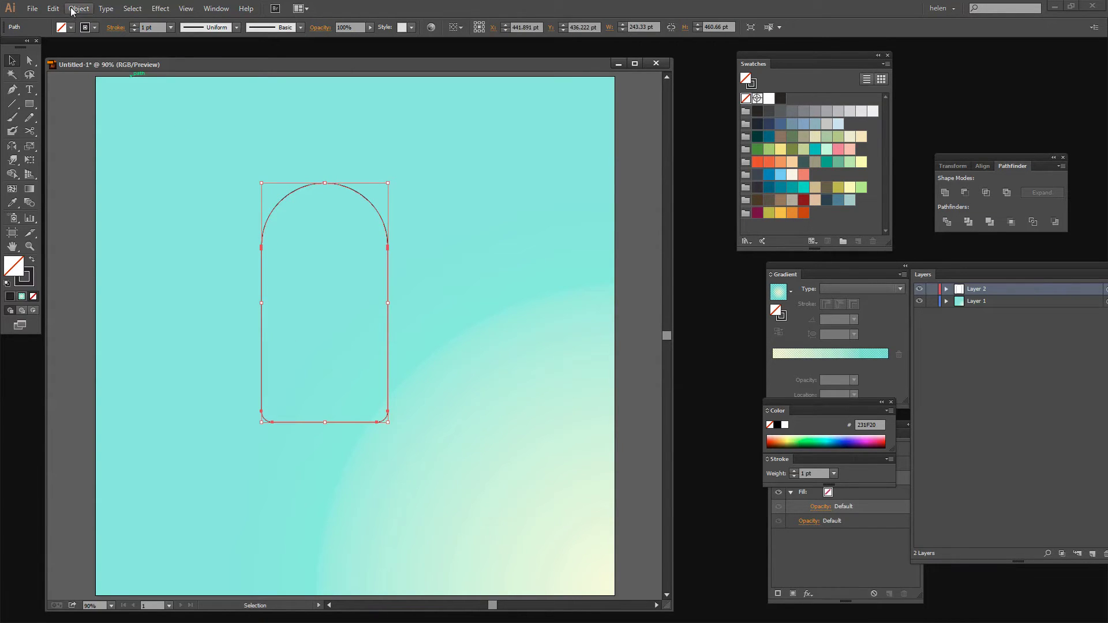
{"action": "left_click", "coordinate": [53, 9]}
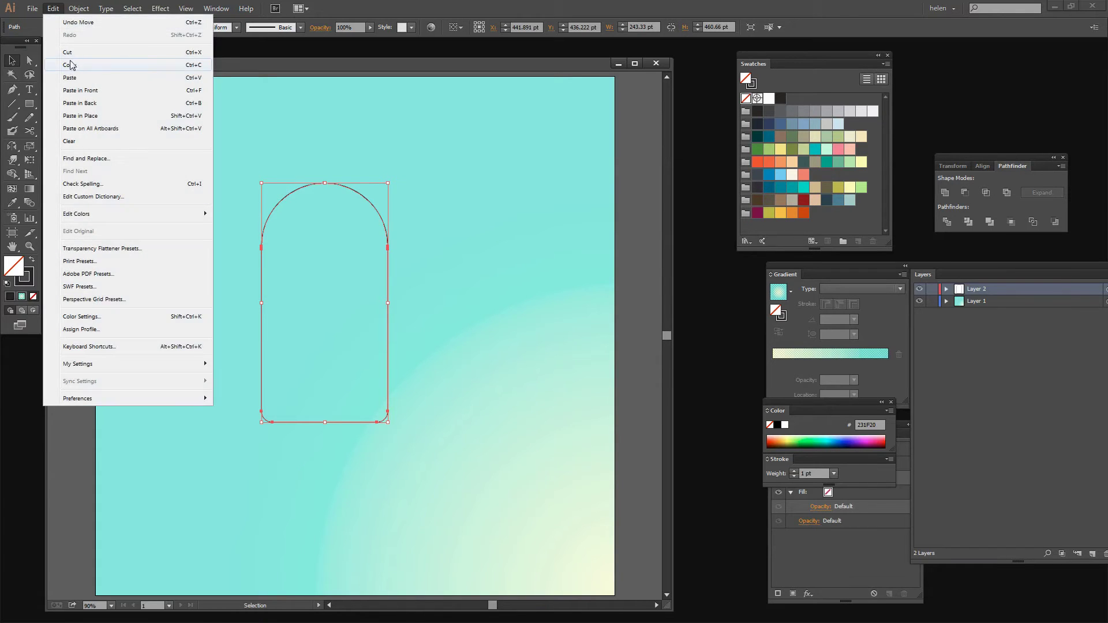
{"action": "left_click", "coordinate": [72, 64]}
{"action": "left_click", "coordinate": [82, 116]}
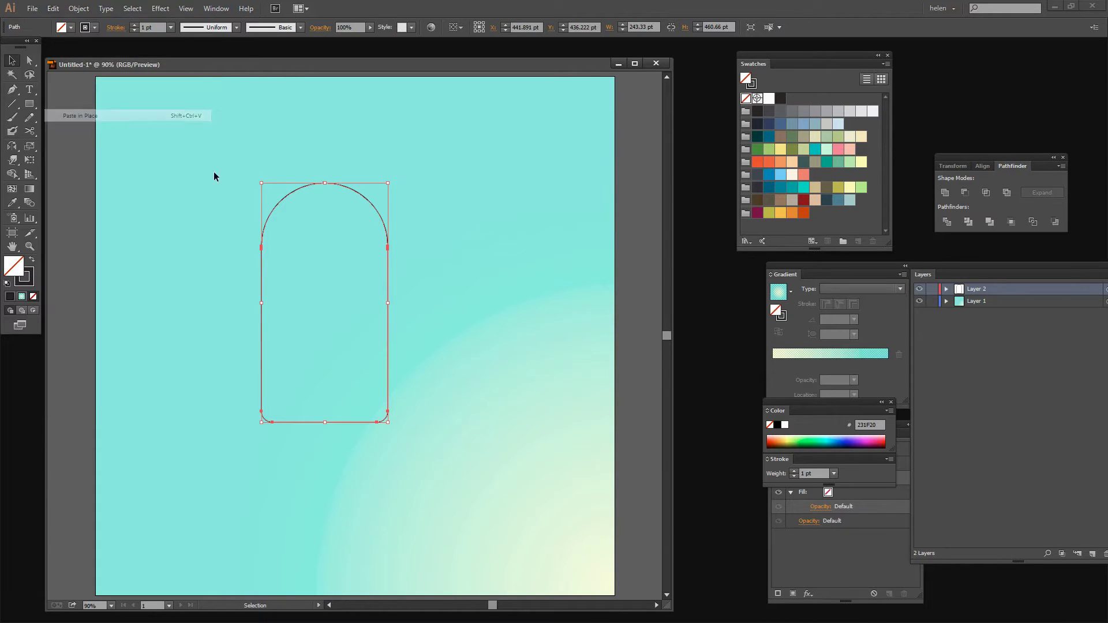
Expand Layer 2 to show its two paths and set the layer list's row size to Large.
{"action": "mouse_move", "coordinate": [988, 267]}
{"action": "left_mouse_down"}
{"action": "mouse_move", "coordinate": [767, 262]}
{"action": "mouse_move", "coordinate": [983, 299]}
{"action": "mouse_move", "coordinate": [598, 209]}
{"action": "mouse_move", "coordinate": [525, 202]}
{"action": "left_mouse_up"}
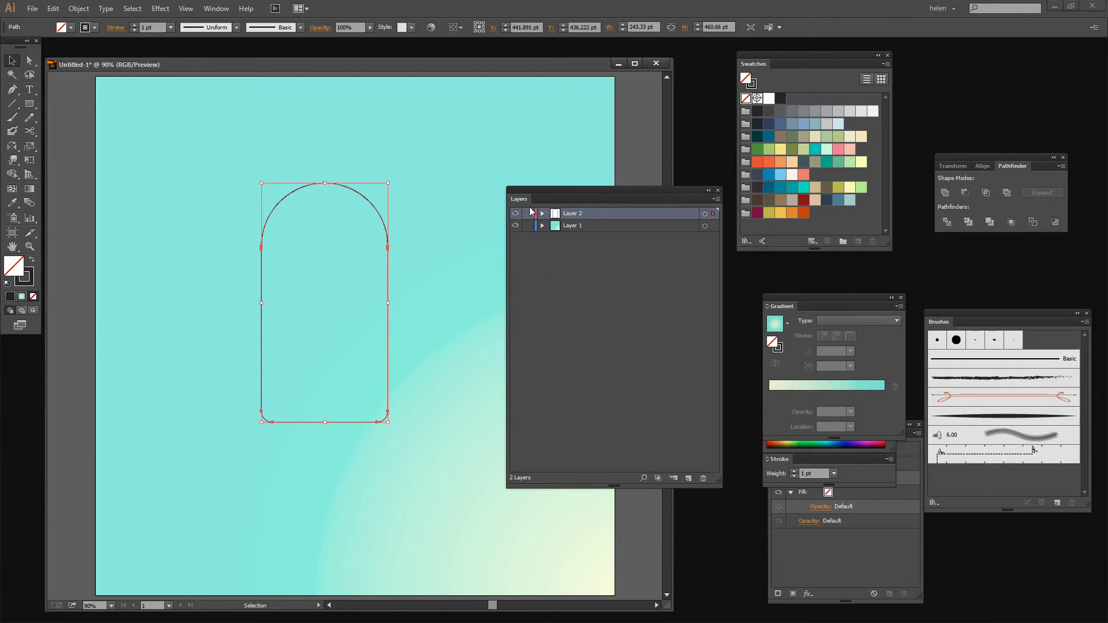
{"action": "left_click", "coordinate": [543, 213]}
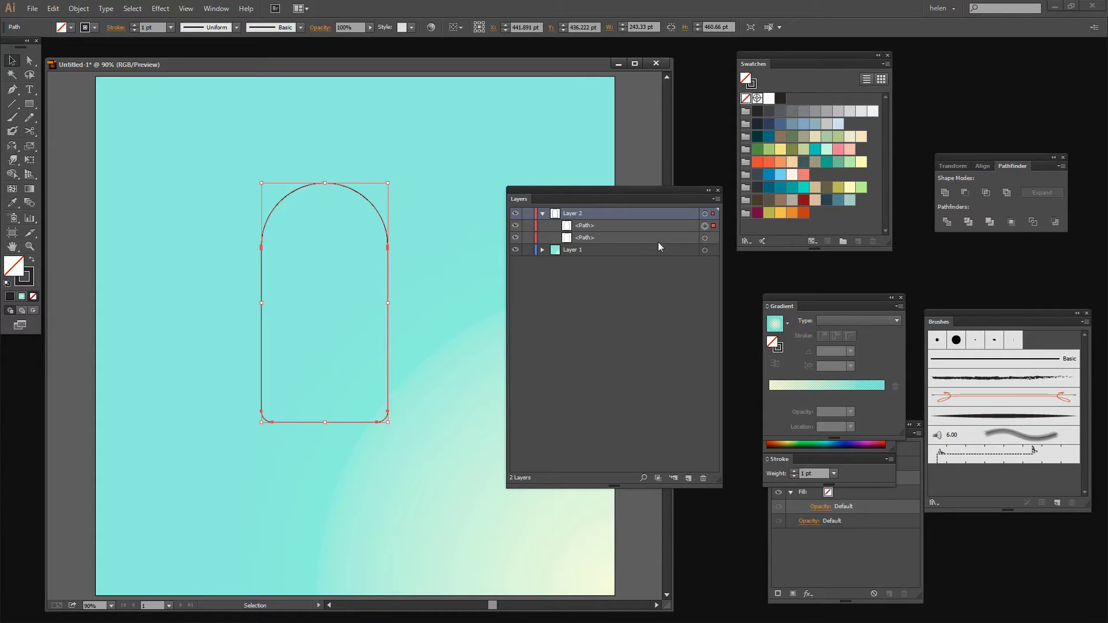
{"action": "left_click", "coordinate": [717, 200]}
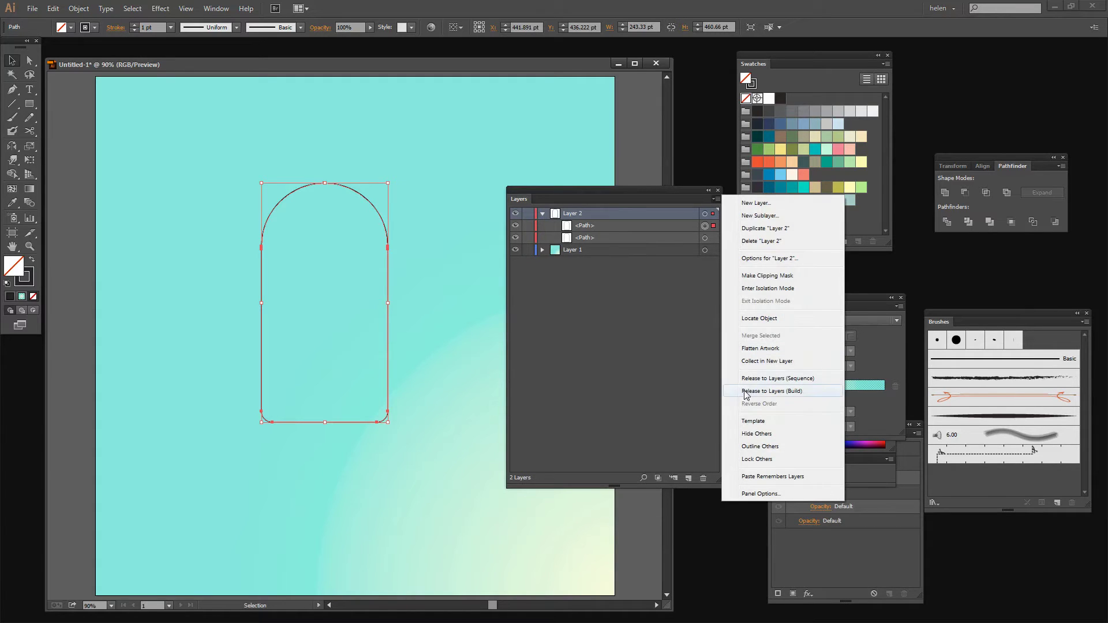
{"action": "left_click", "coordinate": [746, 494]}
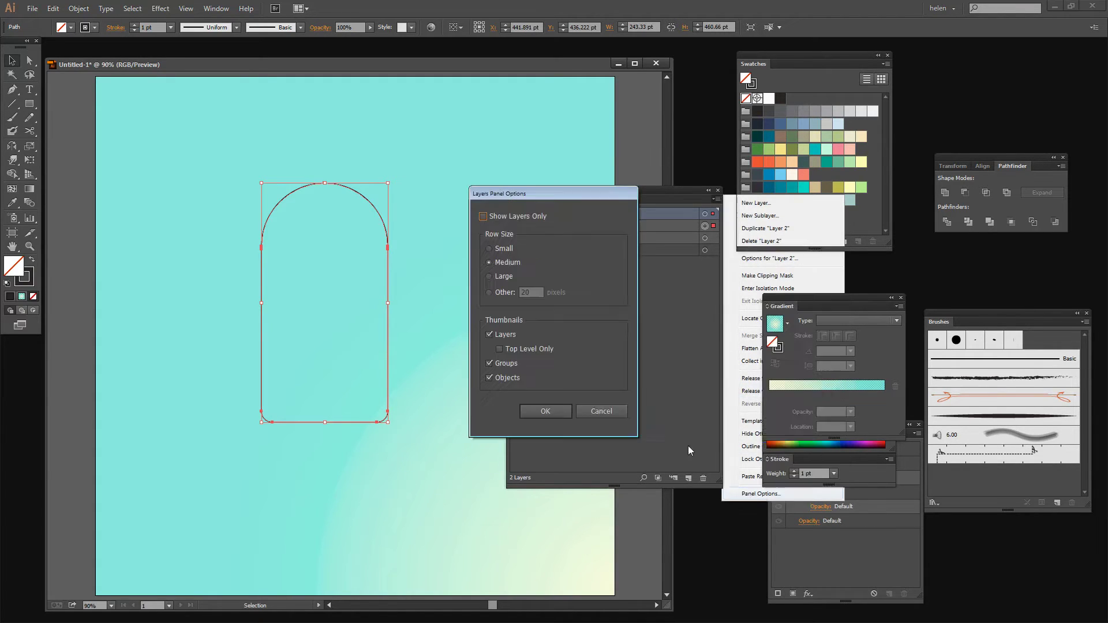
{"action": "left_click", "coordinate": [500, 278]}
{"action": "left_click", "coordinate": [544, 411]}
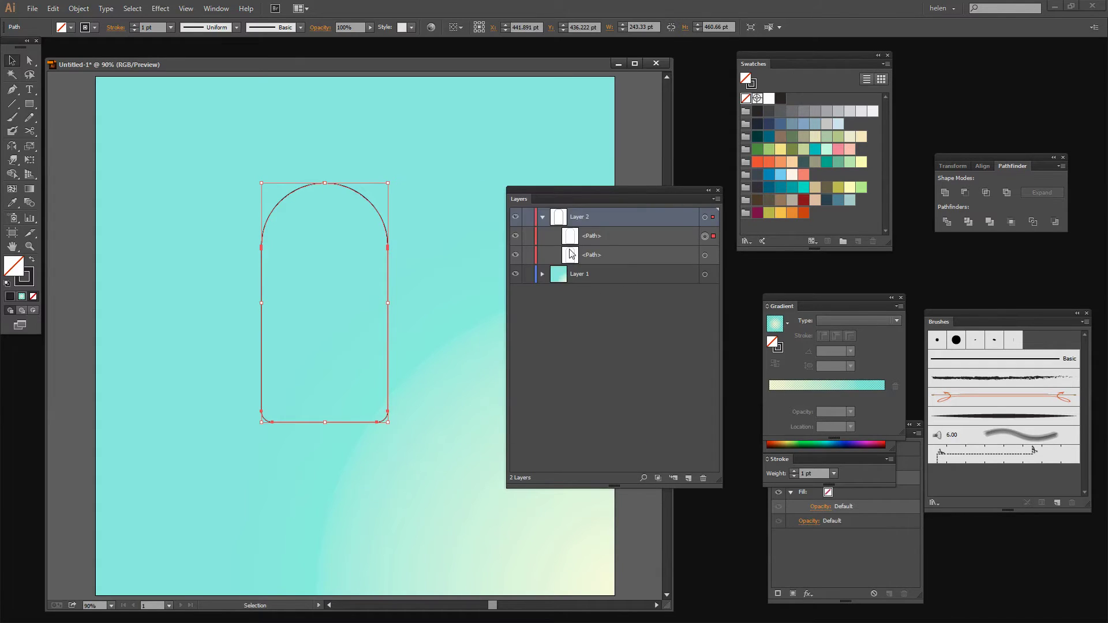
Give the lower path in Layer 2 an orange fill and no stroke.
{"action": "left_click", "coordinate": [704, 255]}
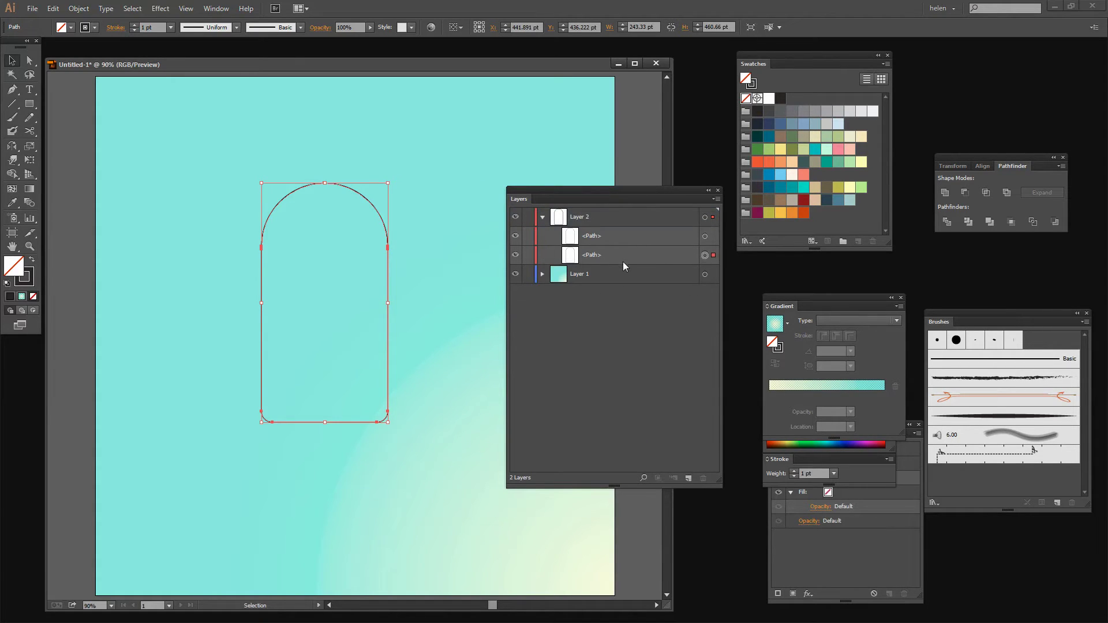
{"action": "left_click", "coordinate": [32, 261]}
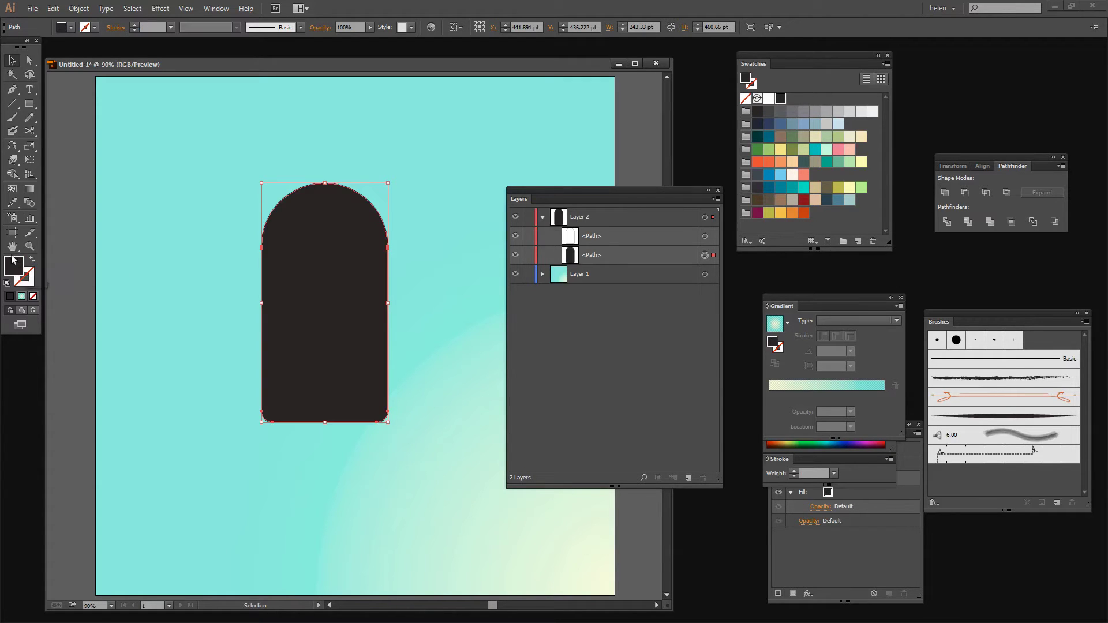
{"action": "left_click", "coordinate": [781, 212]}
{"action": "left_click", "coordinate": [791, 212]}
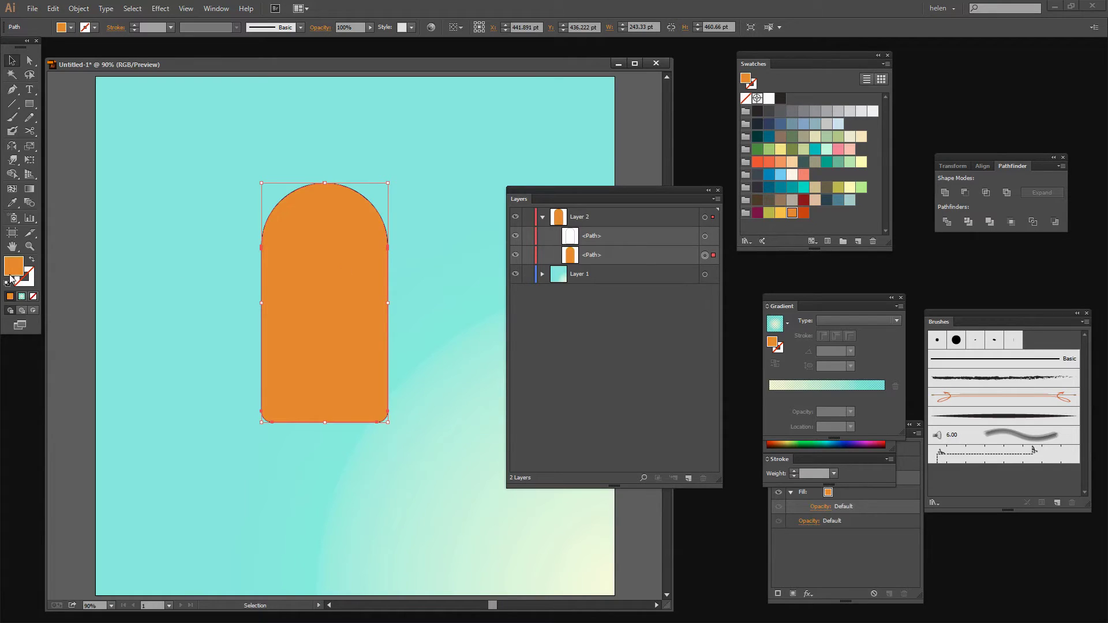
Apply the tapered Art Brush 1 to the stroke of the upper path in Layer 2.
{"action": "left_click", "coordinate": [600, 238]}
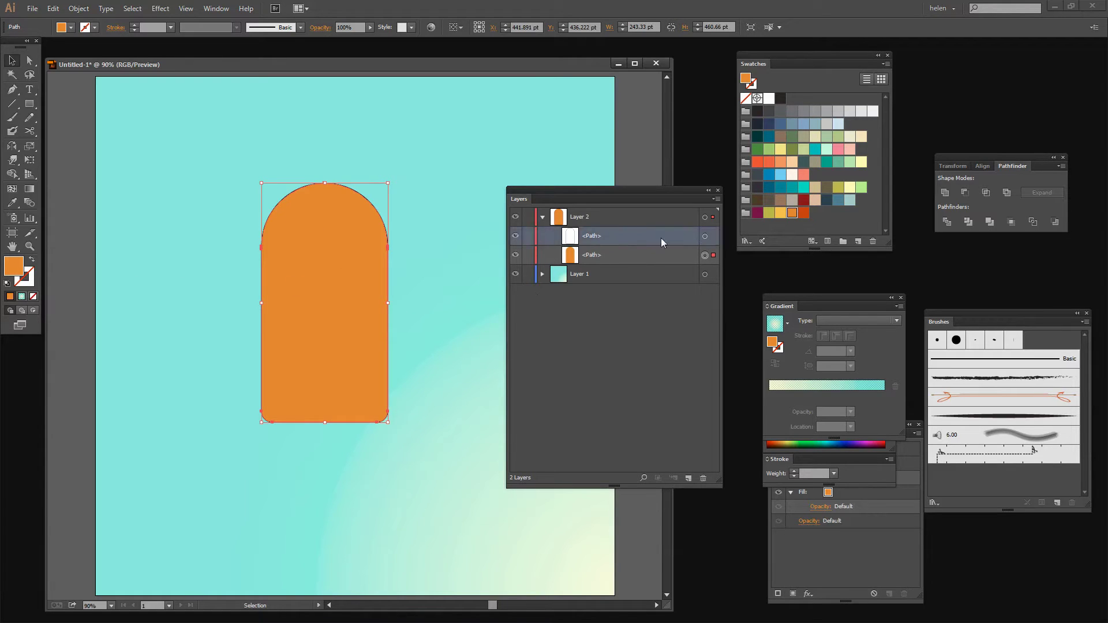
{"action": "left_click", "coordinate": [705, 237]}
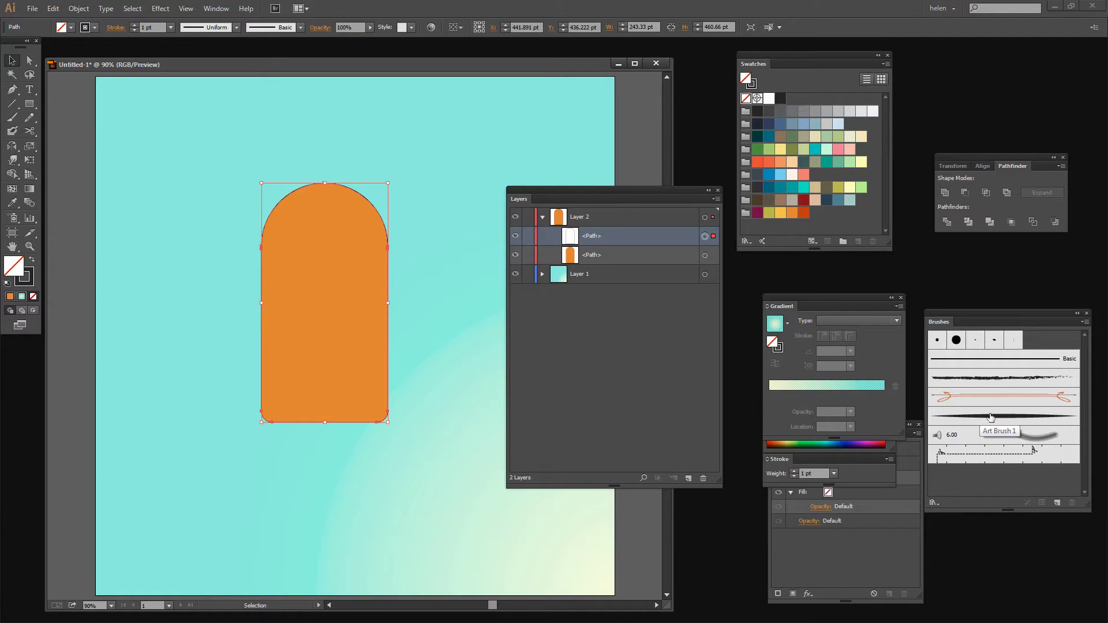
{"action": "left_click", "coordinate": [24, 278]}
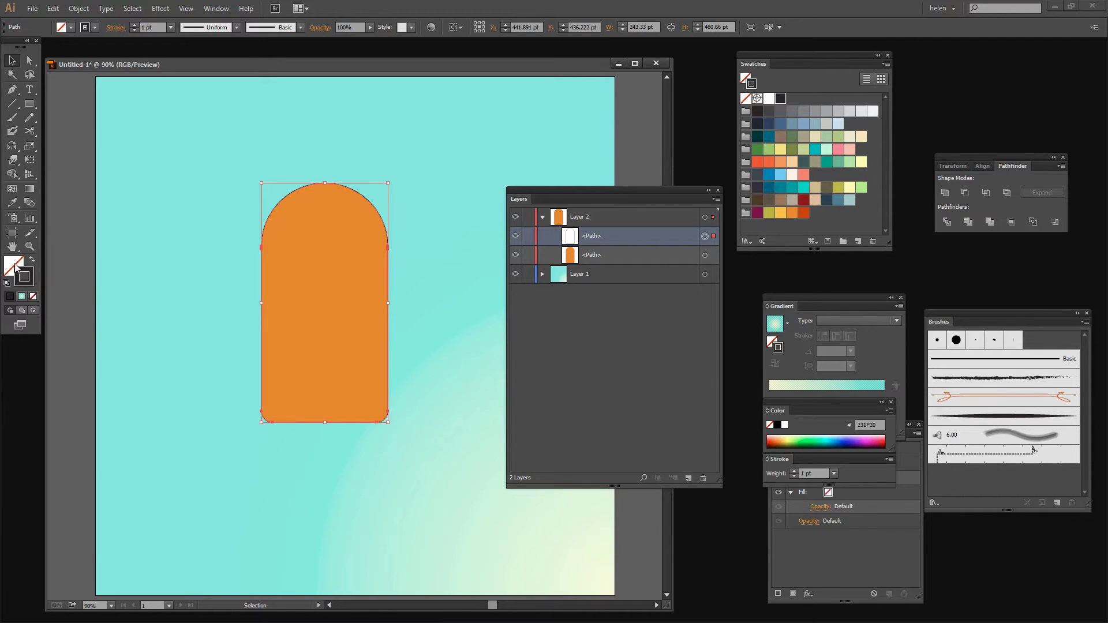
{"action": "left_click", "coordinate": [991, 420]}
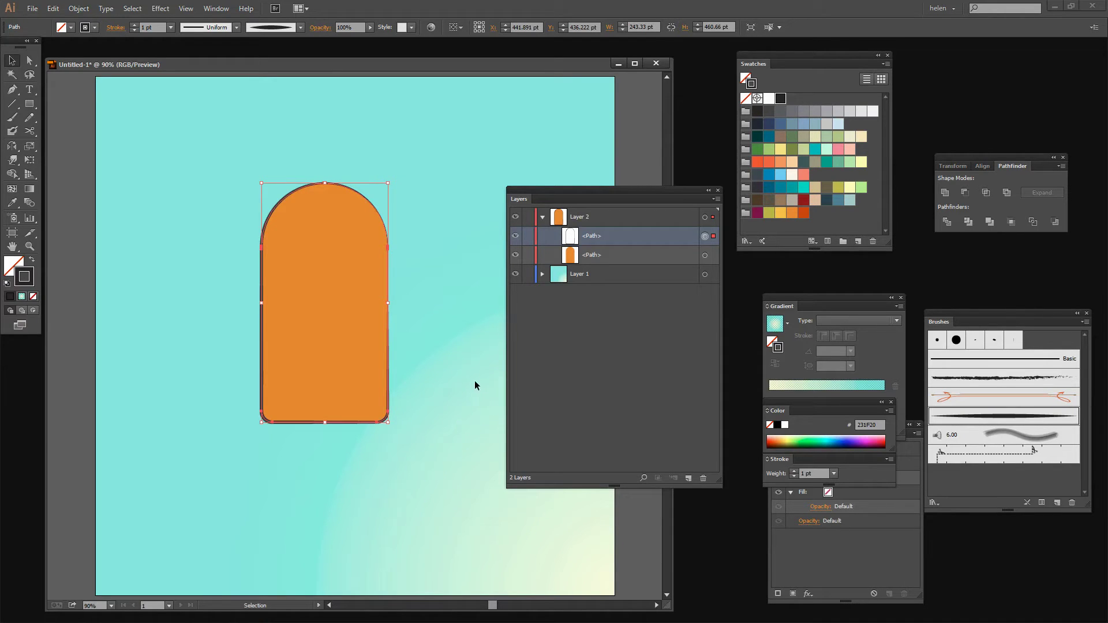
{"action": "left_click", "coordinate": [458, 411]}
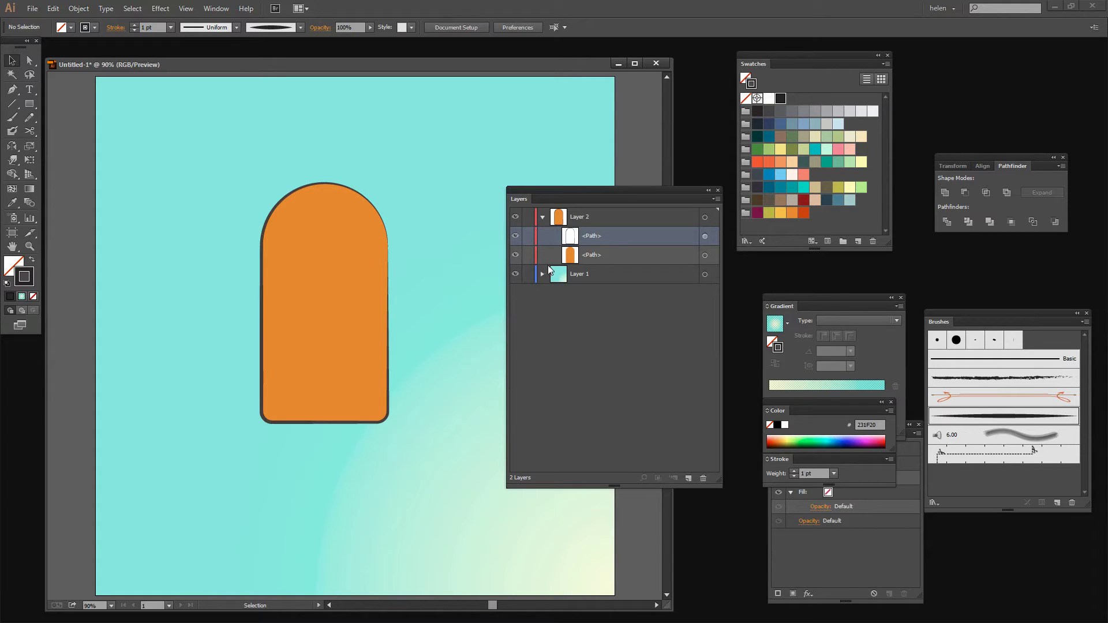
Nudge the brushed outline about 3 pt right and 4 pt up so it sits slightly offset from the orange fill.
{"action": "left_click", "coordinate": [704, 236]}
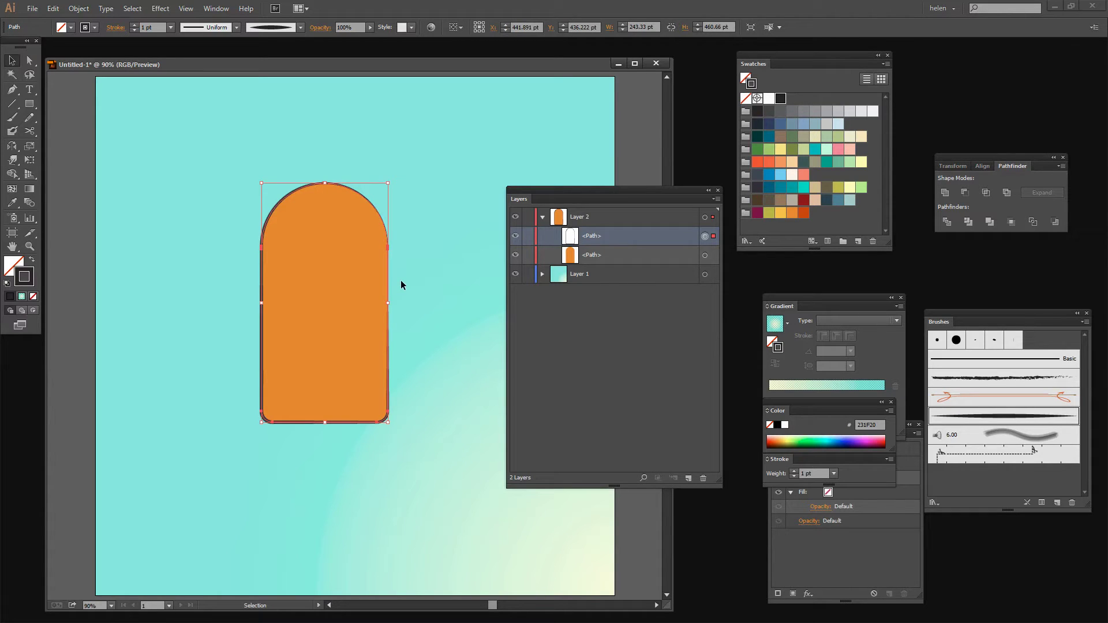
{"action": "key", "text": "Right"}
{"action": "key", "text": "Up"}
{"action": "key", "text": "Up"}
{"action": "key", "text": "Up"}
{"action": "key", "text": "Right"}
{"action": "key", "text": "Right"}
{"action": "key", "text": "Right"}
{"action": "key", "text": "Right"}
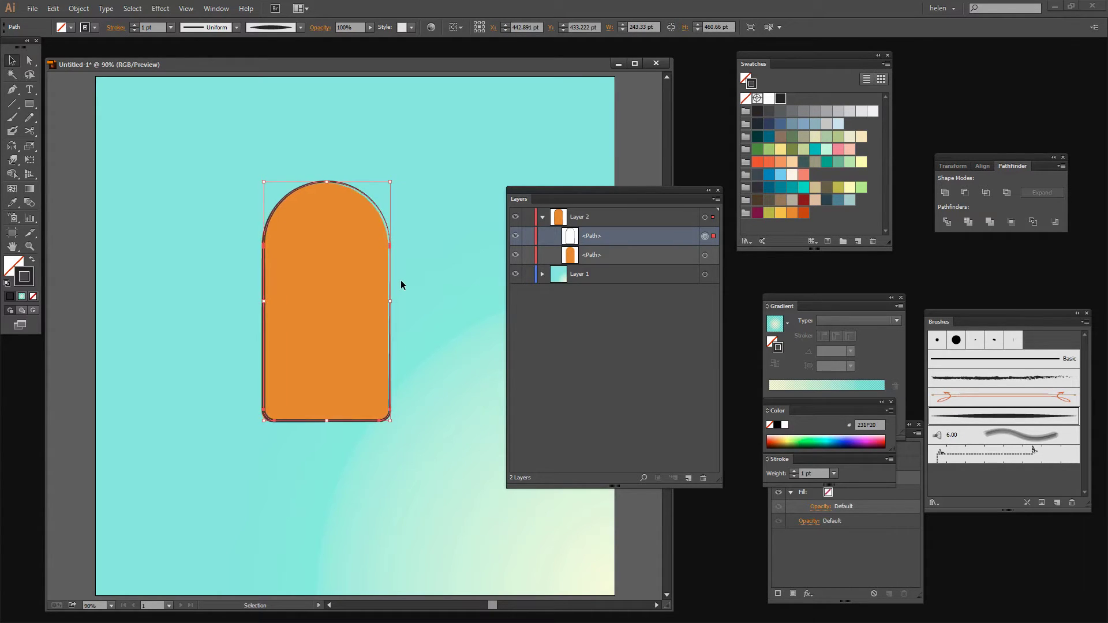
{"action": "key", "text": "Up"}
{"action": "key", "text": "Up"}
{"action": "key", "text": "Up"}
{"action": "key", "text": "Up"}
{"action": "key", "text": "Up"}
{"action": "key", "text": "Up"}
{"action": "key", "text": "Right"}
{"action": "key", "text": "Right"}
{"action": "key", "text": "Right"}
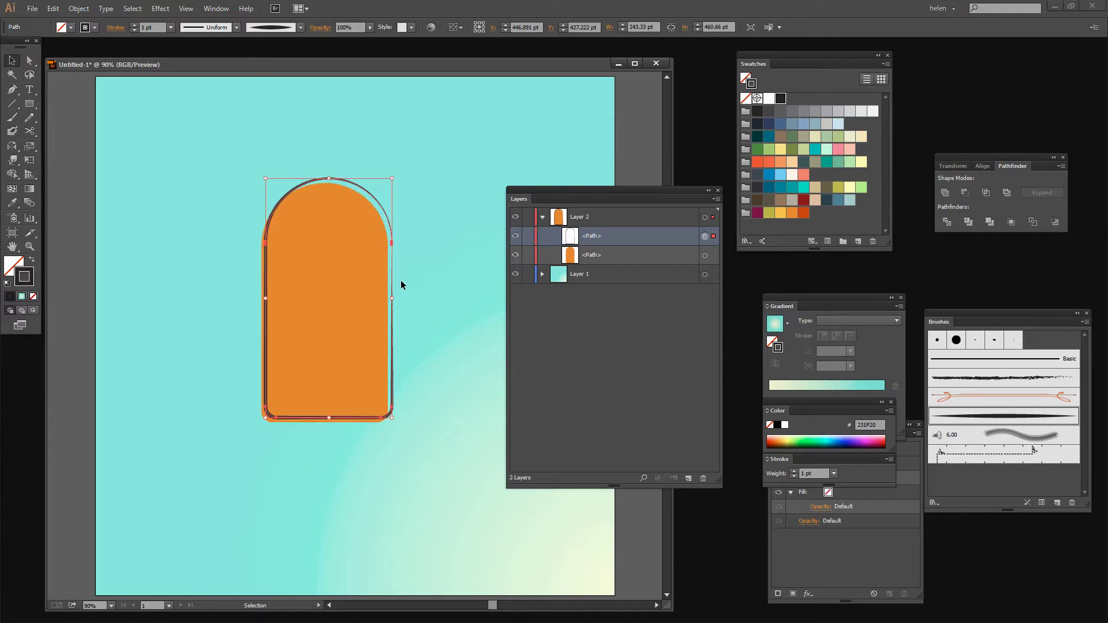
{"action": "key", "text": "Left"}
{"action": "key", "text": "Left"}
{"action": "key", "text": "Left"}
{"action": "key", "text": "Left"}
{"action": "key", "text": "Left"}
{"action": "key", "text": "Down"}
{"action": "key", "text": "Down"}
{"action": "key", "text": "Down"}
{"action": "key", "text": "Down"}
{"action": "key", "text": "Down"}
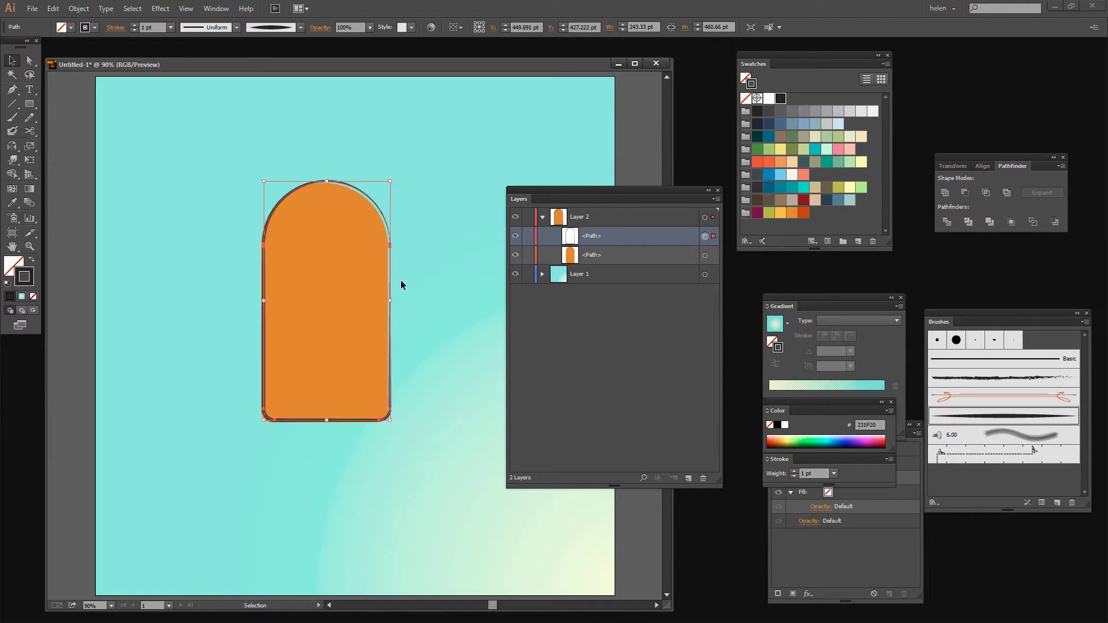
{"action": "key", "text": "ctrl+shift+a"}
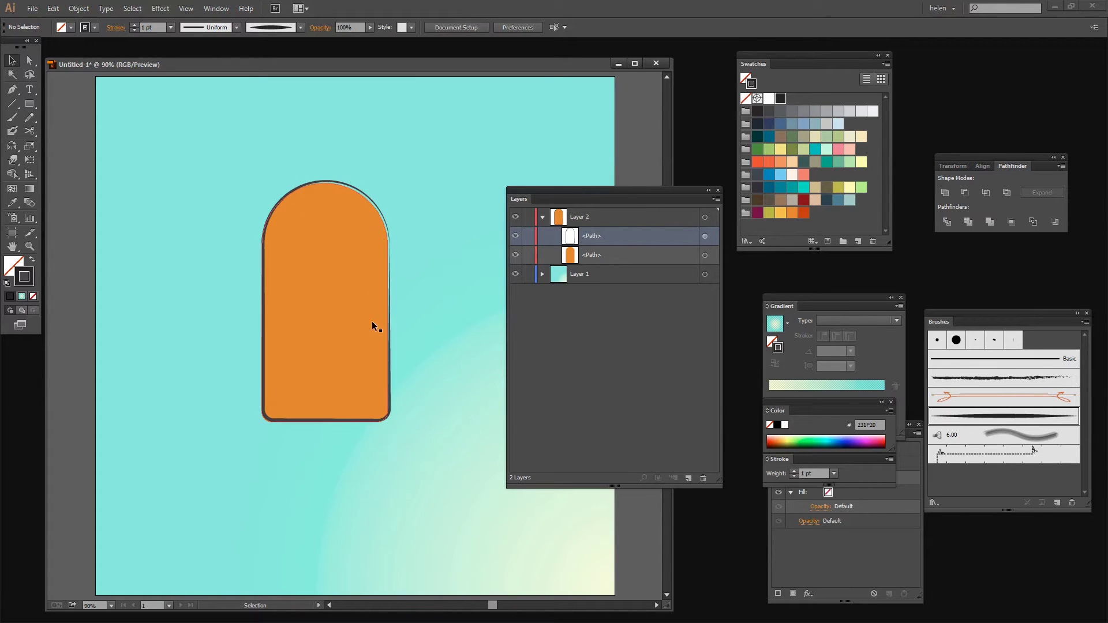
Cut the brushed outline with the Scissors tool at the right side, the arch's upper left, the lower left side and the bottom edge.
{"action": "left_click", "coordinate": [29, 132]}
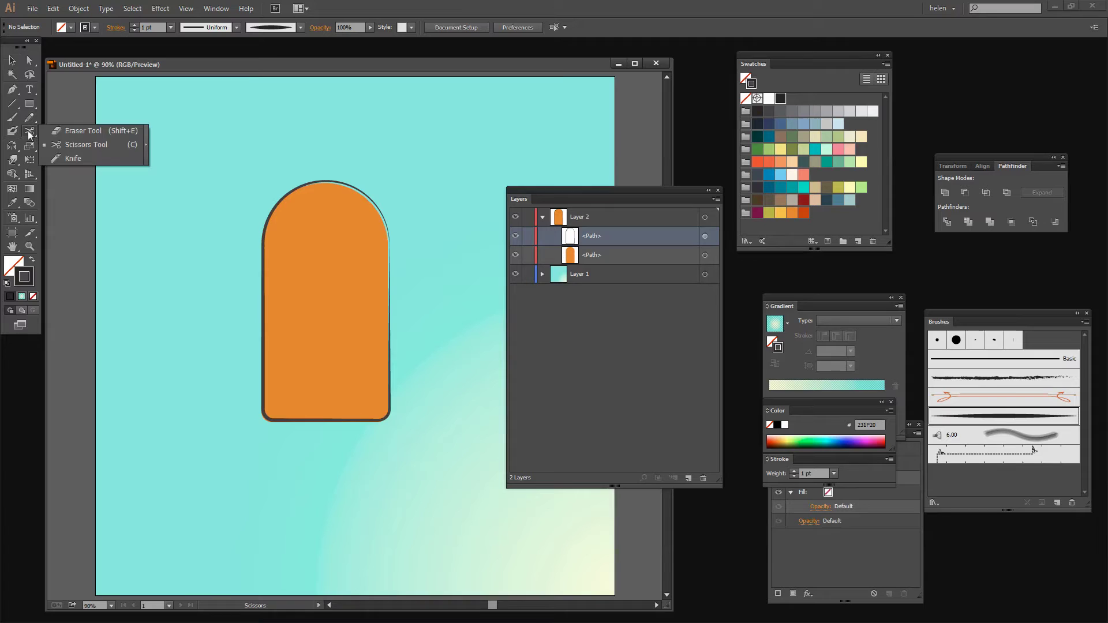
{"action": "left_click", "coordinate": [77, 145]}
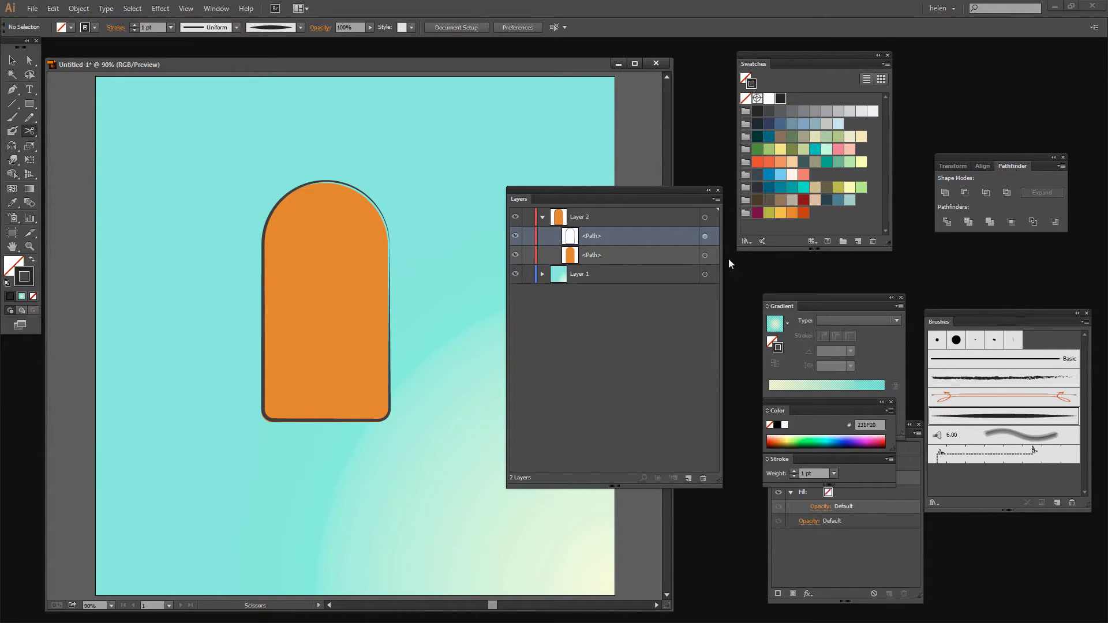
{"action": "left_click", "coordinate": [705, 236]}
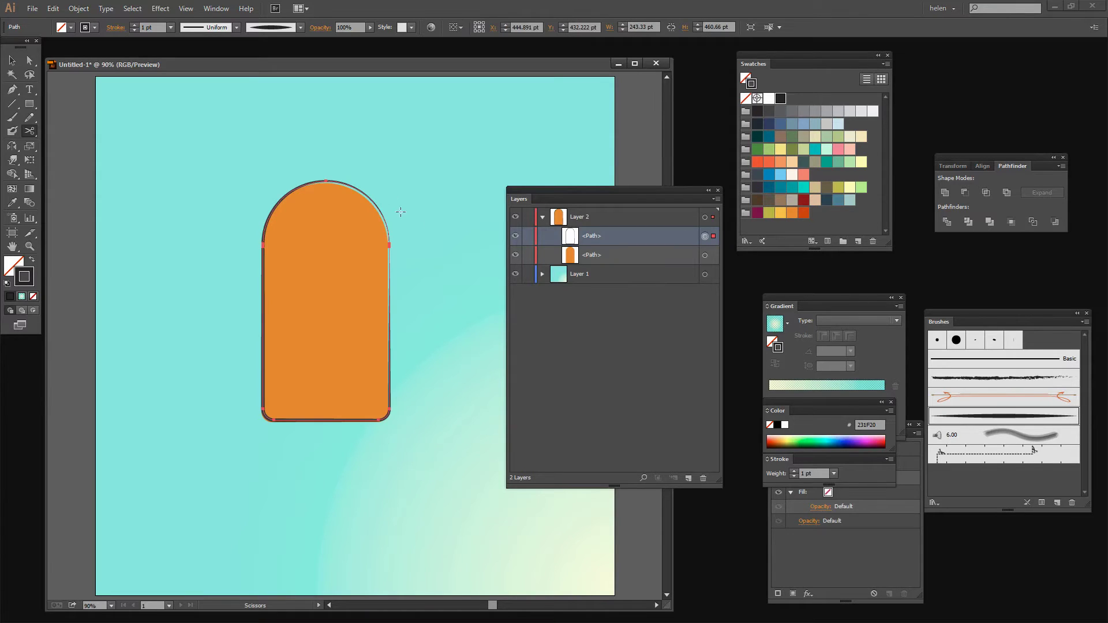
{"action": "left_click", "coordinate": [388, 310]}
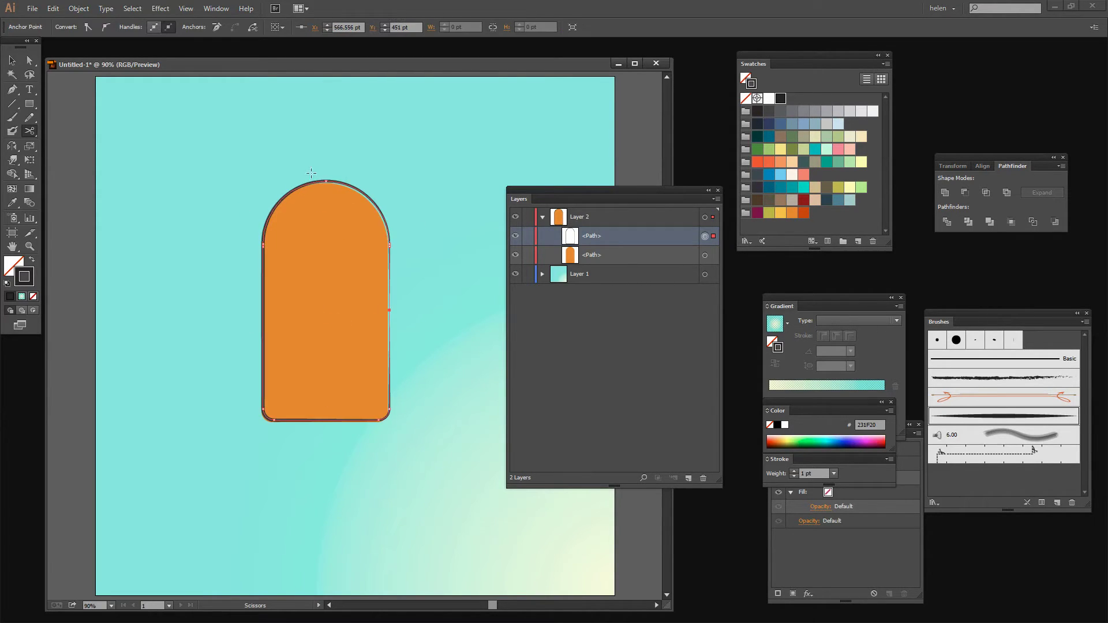
{"action": "left_click", "coordinate": [300, 188]}
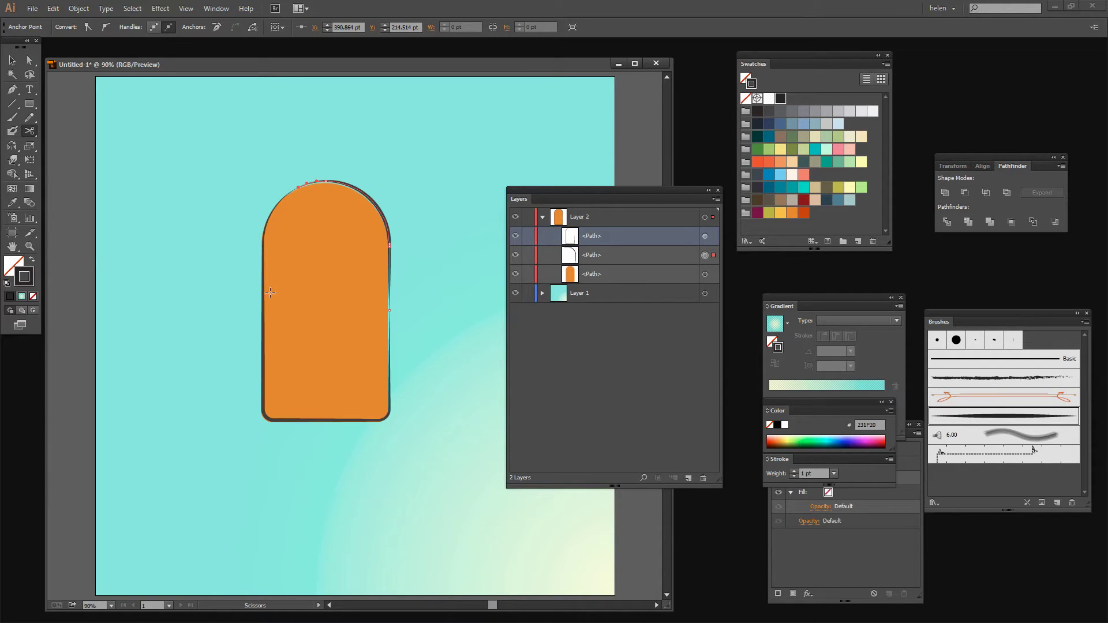
{"action": "left_click", "coordinate": [263, 363]}
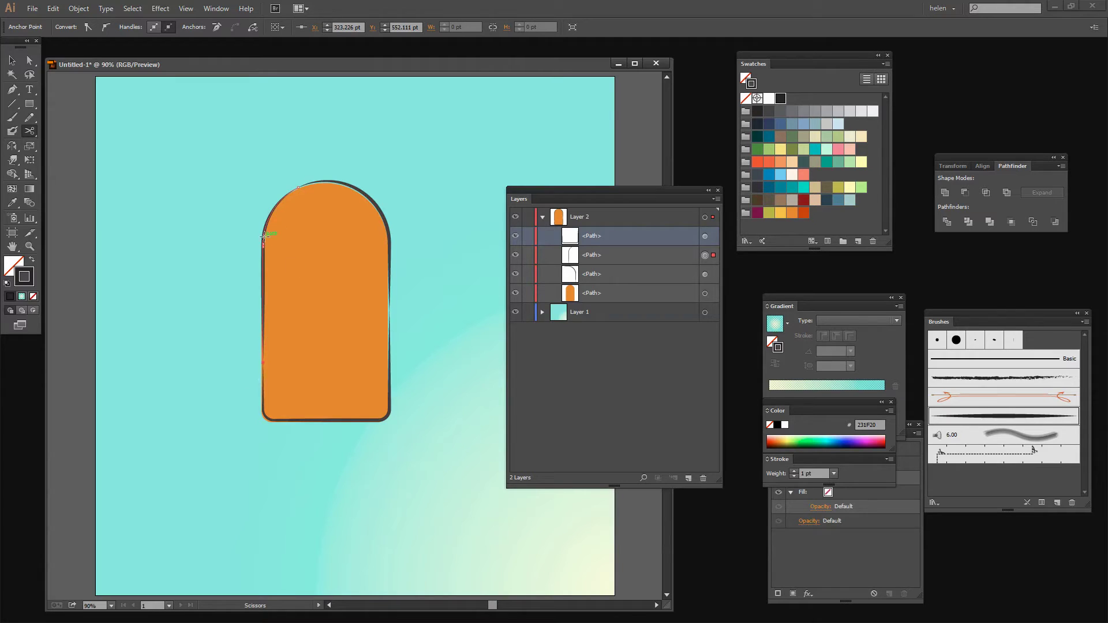
{"action": "left_click", "coordinate": [362, 420]}
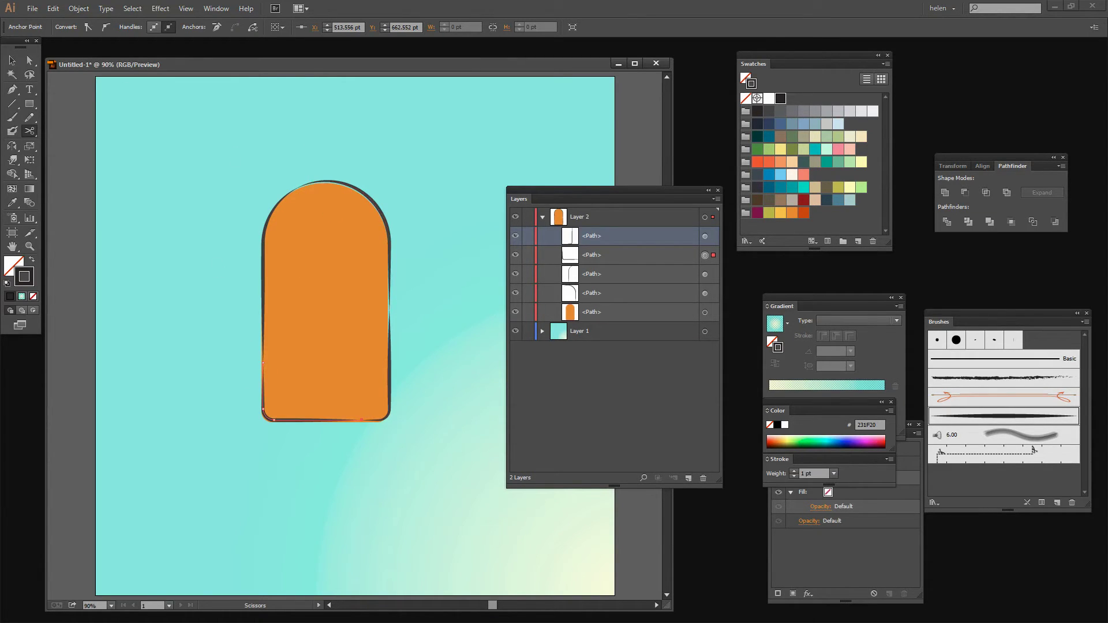
Set the stroke weight of the arch outline's upper-right segment to 0.75 pt.
{"action": "left_click", "coordinate": [11, 60]}
{"action": "left_click", "coordinate": [404, 237]}
{"action": "left_click_drag", "start_coordinate": [296, 237], "coordinate": [382, 375]}
{"action": "left_click", "coordinate": [281, 284]}
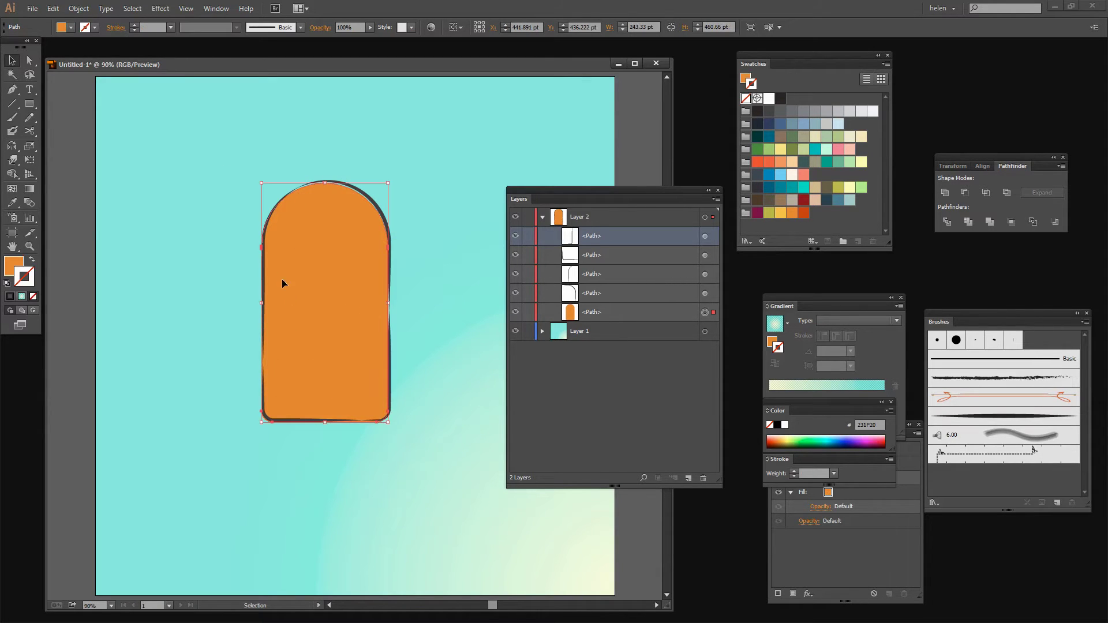
{"action": "left_click", "coordinate": [411, 225]}
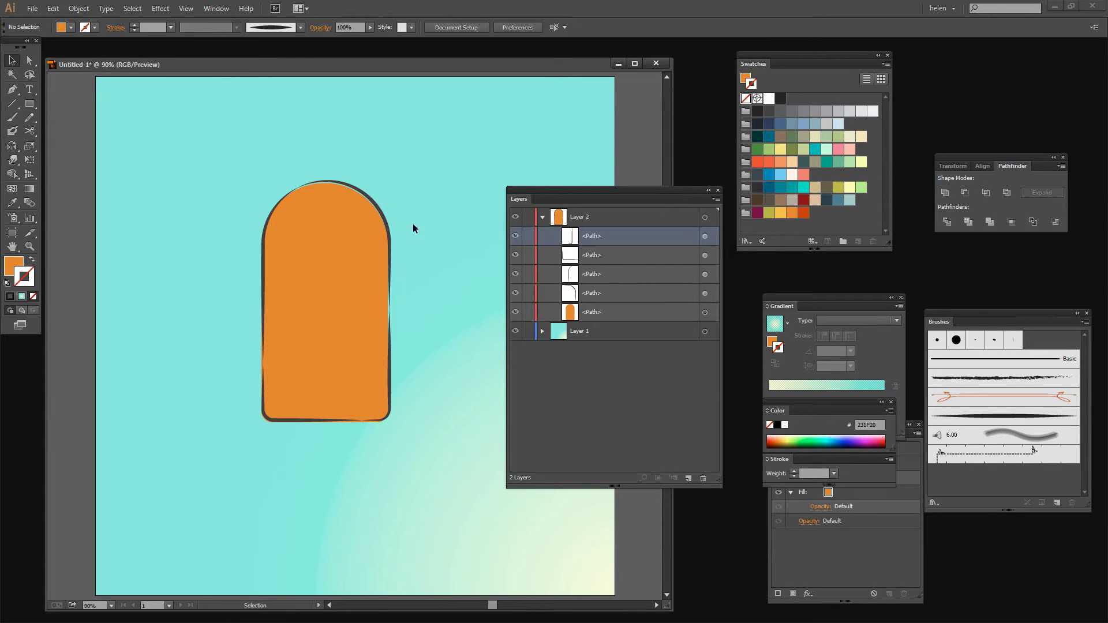
{"action": "left_click", "coordinate": [386, 220]}
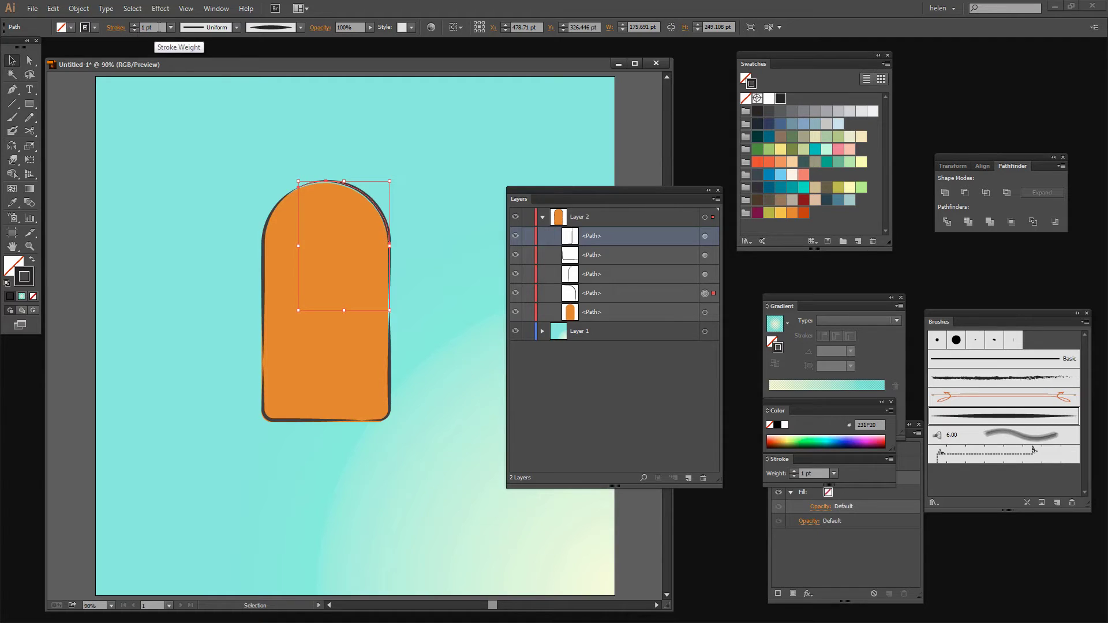
{"action": "left_click", "coordinate": [171, 28]}
{"action": "left_click", "coordinate": [185, 68]}
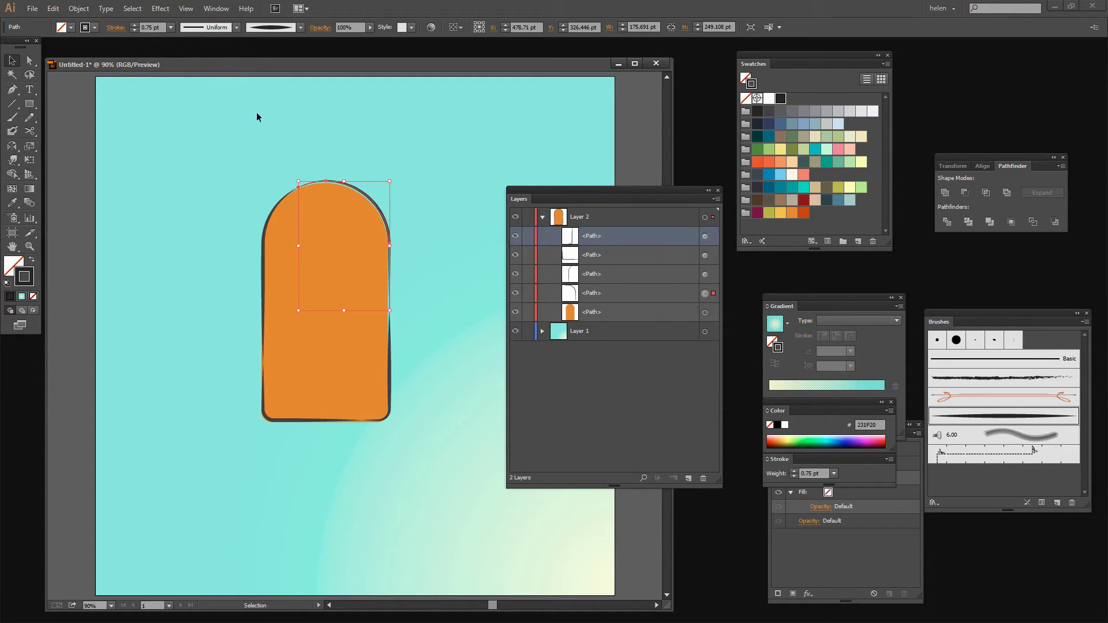
{"action": "key", "text": "ctrl+shift+a"}
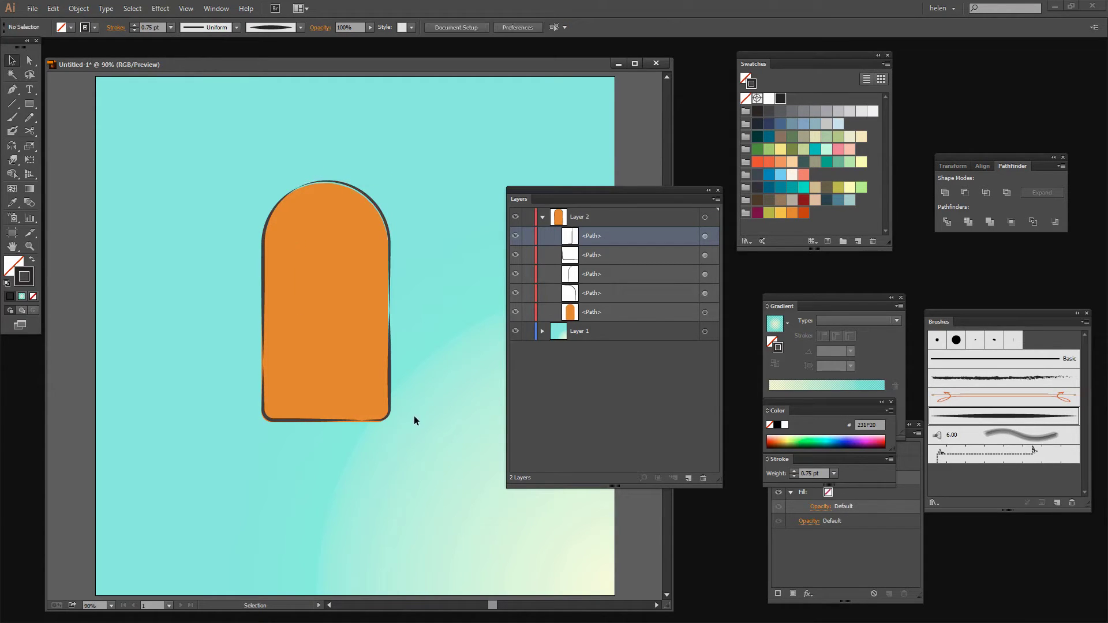
Apply the double-bulge variable width profile to the arch outline's lower-right segment.
{"action": "left_click", "coordinate": [389, 393]}
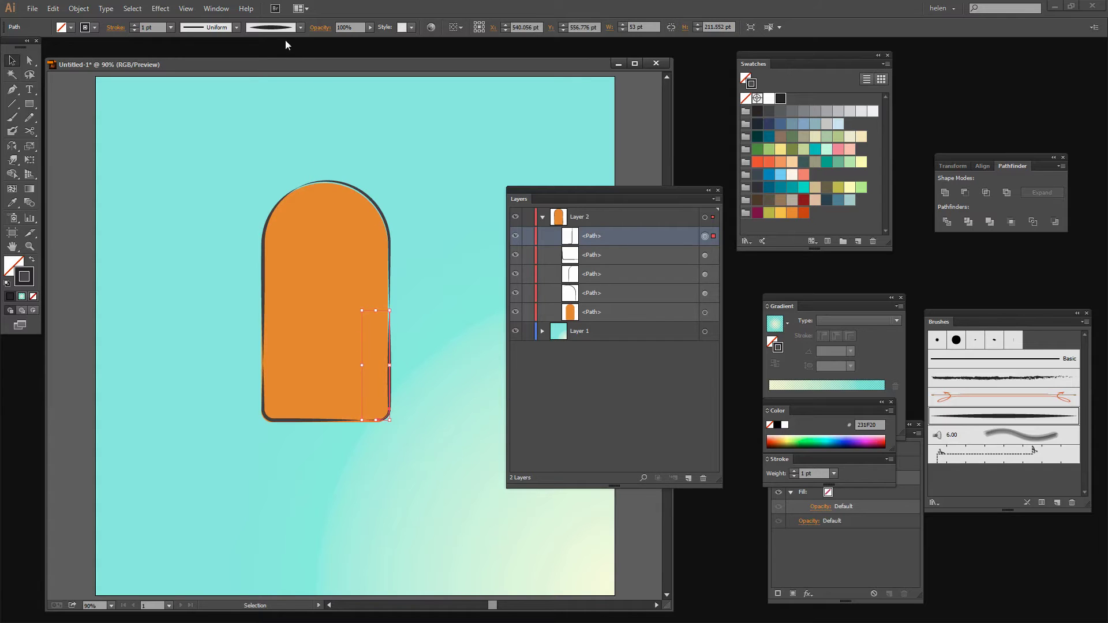
{"action": "left_click", "coordinate": [236, 27]}
{"action": "left_click", "coordinate": [201, 86]}
{"action": "left_click", "coordinate": [445, 388]}
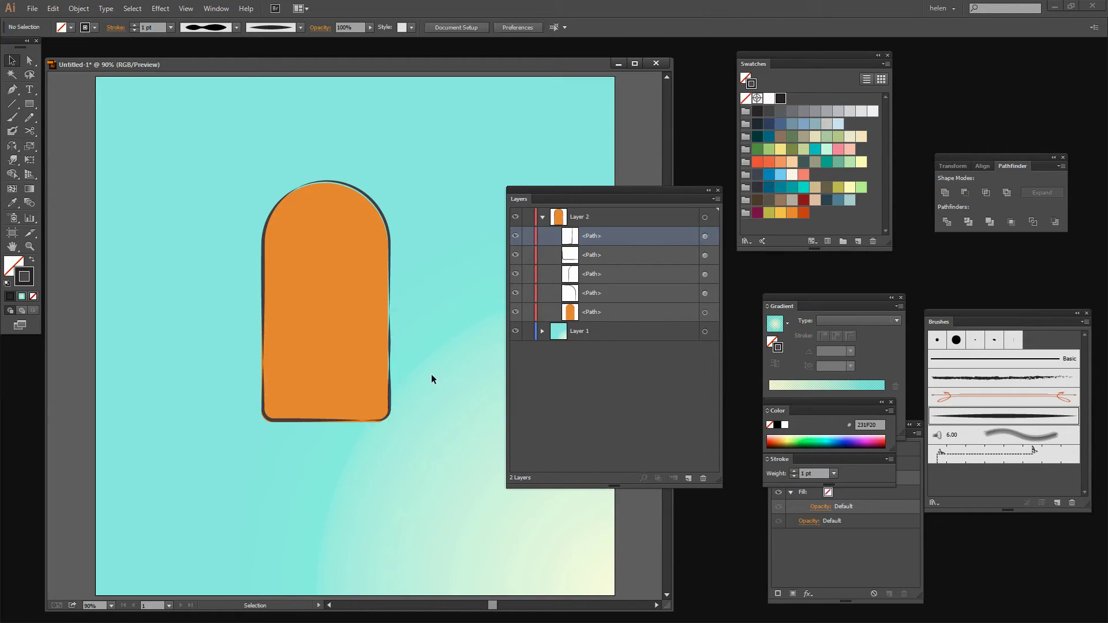
Apply the asymmetric teardrop-like variable width profile to the arch outline's bottom-left segment.
{"action": "left_click", "coordinate": [299, 418]}
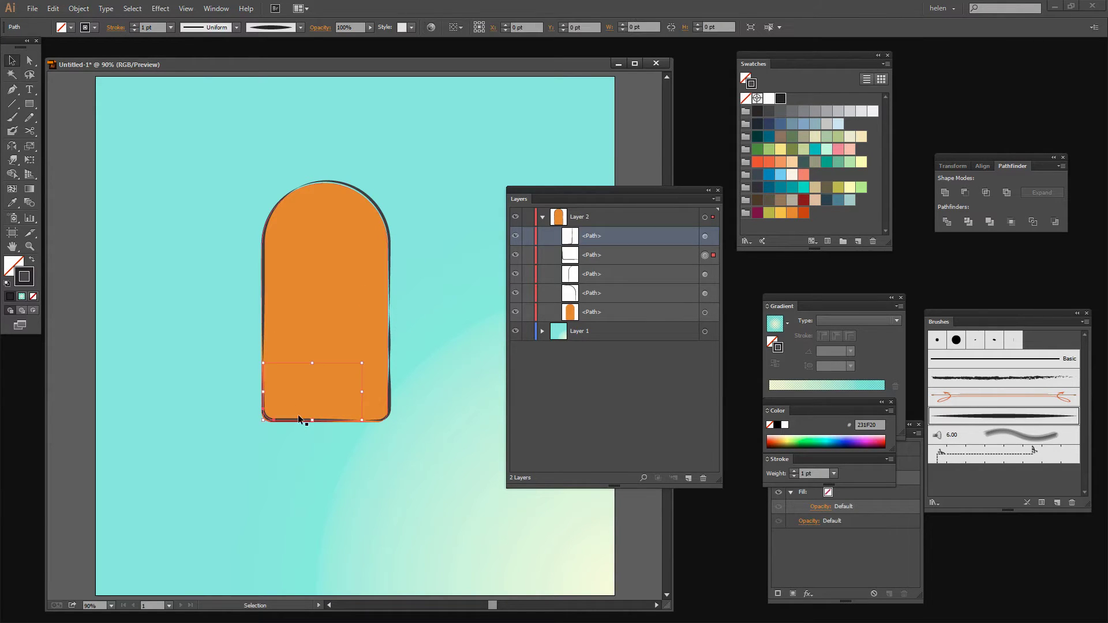
{"action": "left_click", "coordinate": [236, 27]}
{"action": "left_click", "coordinate": [196, 134]}
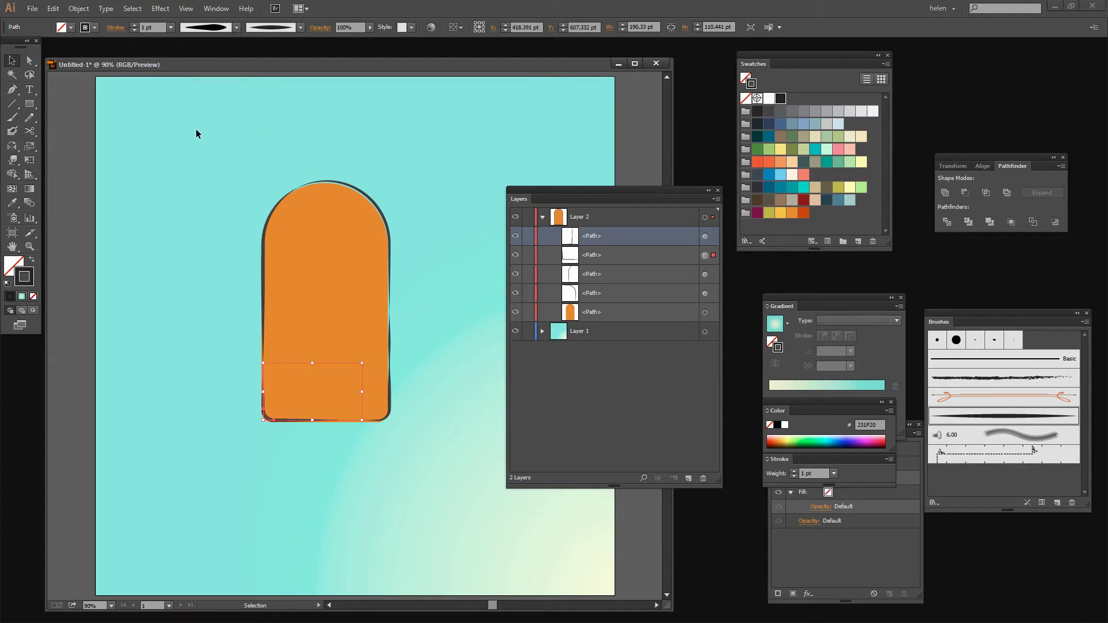
{"action": "left_click", "coordinate": [231, 450]}
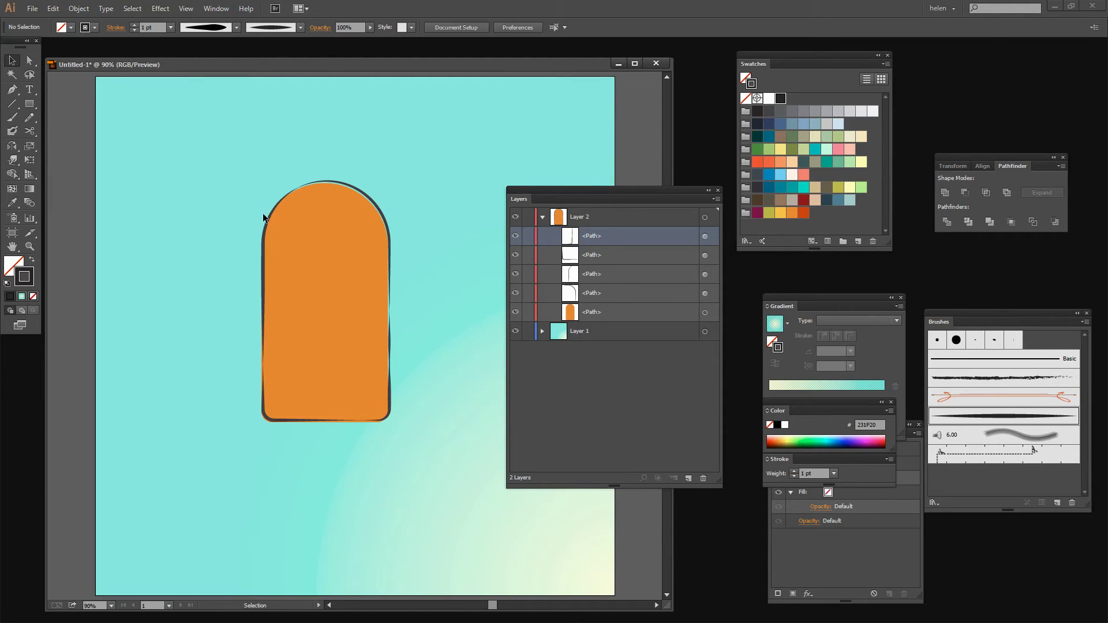
Apply the double-bulge variable width profile to the arch outline's long left segment.
{"action": "left_click", "coordinate": [262, 263]}
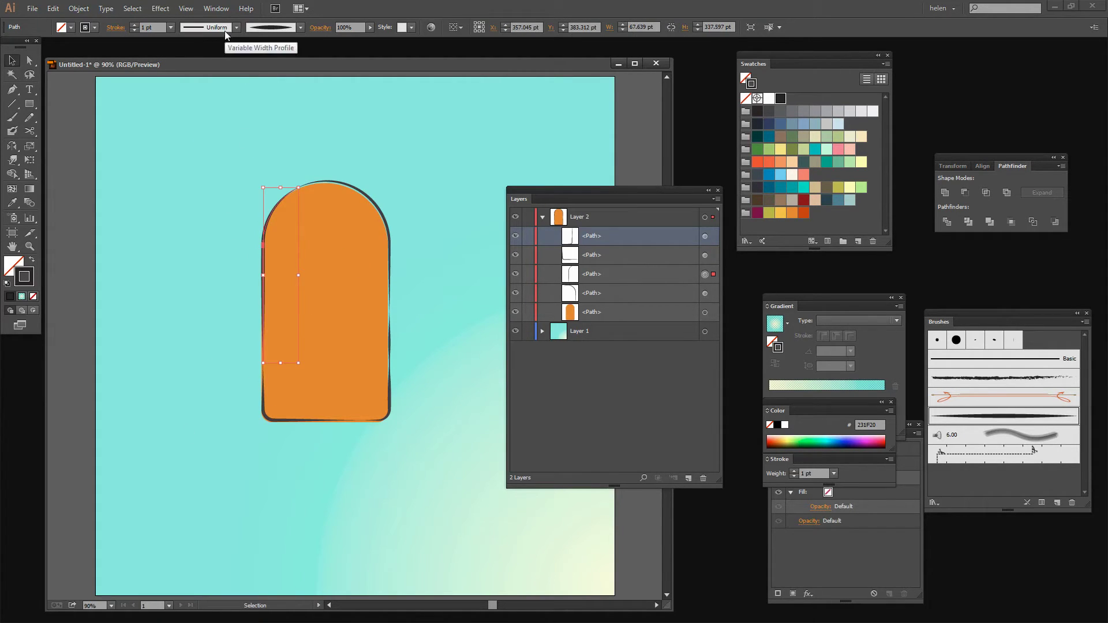
{"action": "left_click", "coordinate": [236, 27]}
{"action": "left_click", "coordinate": [228, 91]}
{"action": "left_click", "coordinate": [230, 215]}
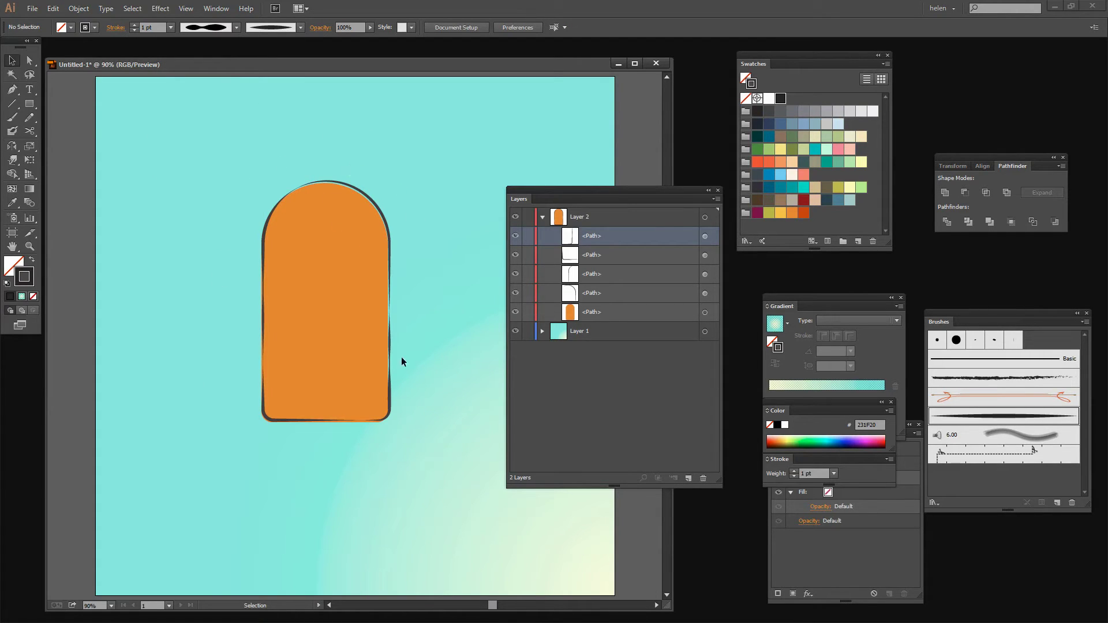
Apply the double-bulge variable width profile to the arch outline's upper-right segment.
{"action": "left_click", "coordinate": [368, 202]}
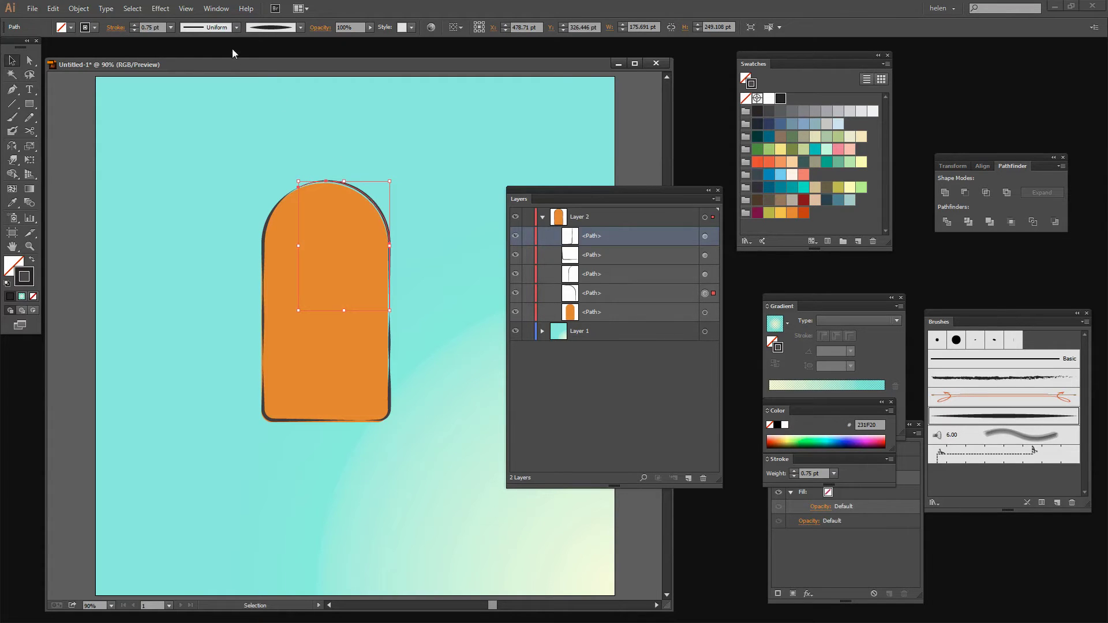
{"action": "left_click", "coordinate": [236, 28]}
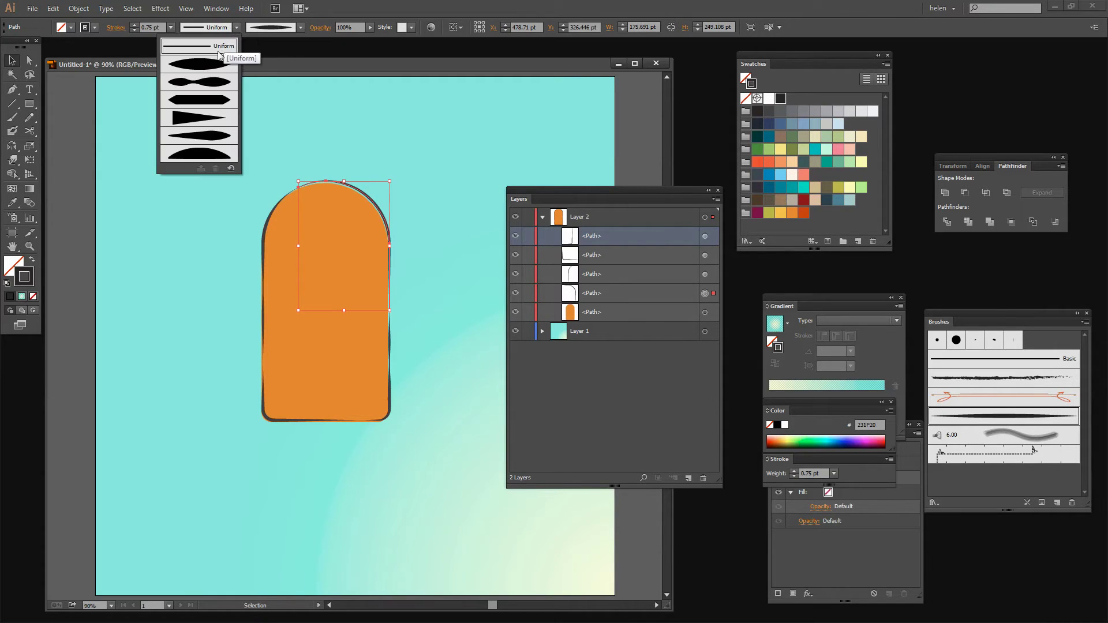
{"action": "left_click", "coordinate": [225, 82]}
{"action": "left_click", "coordinate": [476, 252]}
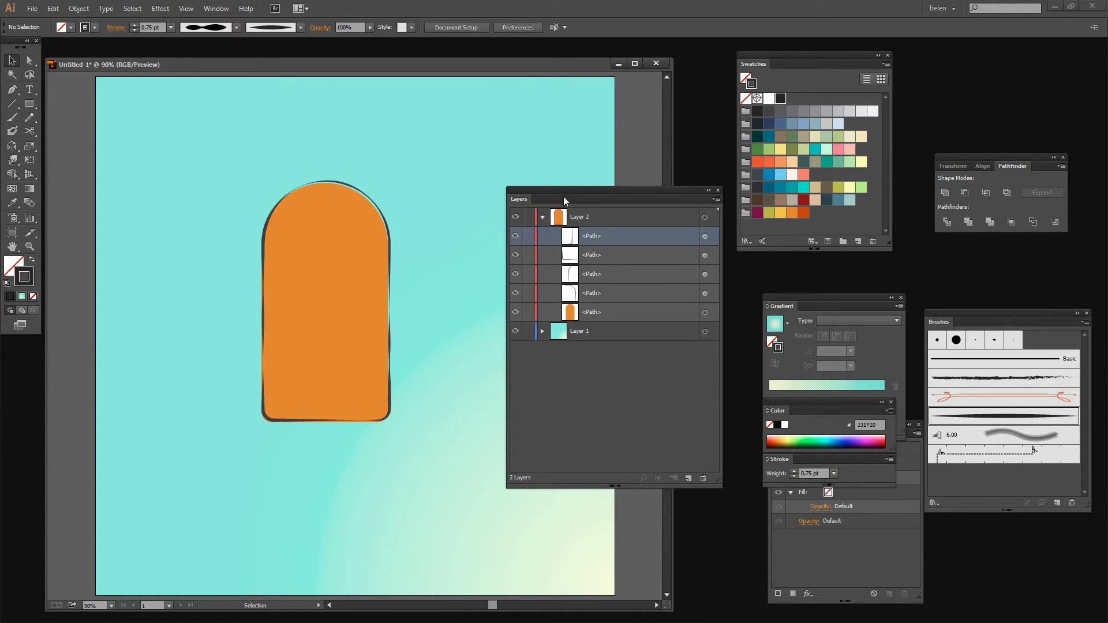
Draw a narrow upright rounded rectangle about 44 pt wide and 206 pt high to the upper right of the arch.
{"action": "left_click_drag", "start_coordinate": [615, 192], "coordinate": [703, 191]}
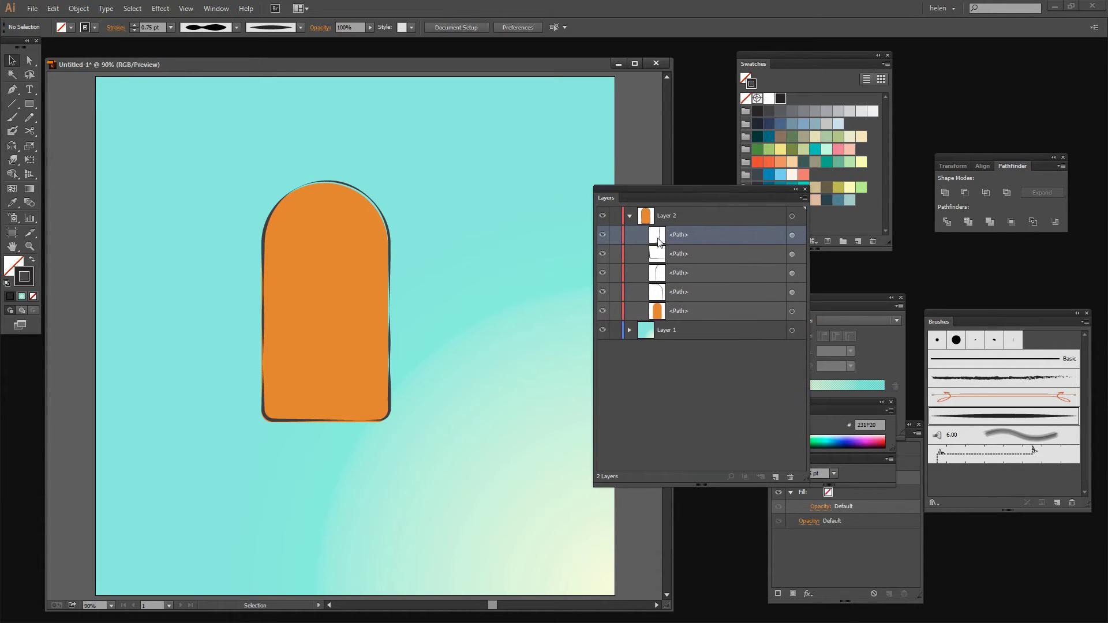
{"action": "left_click", "coordinate": [30, 105]}
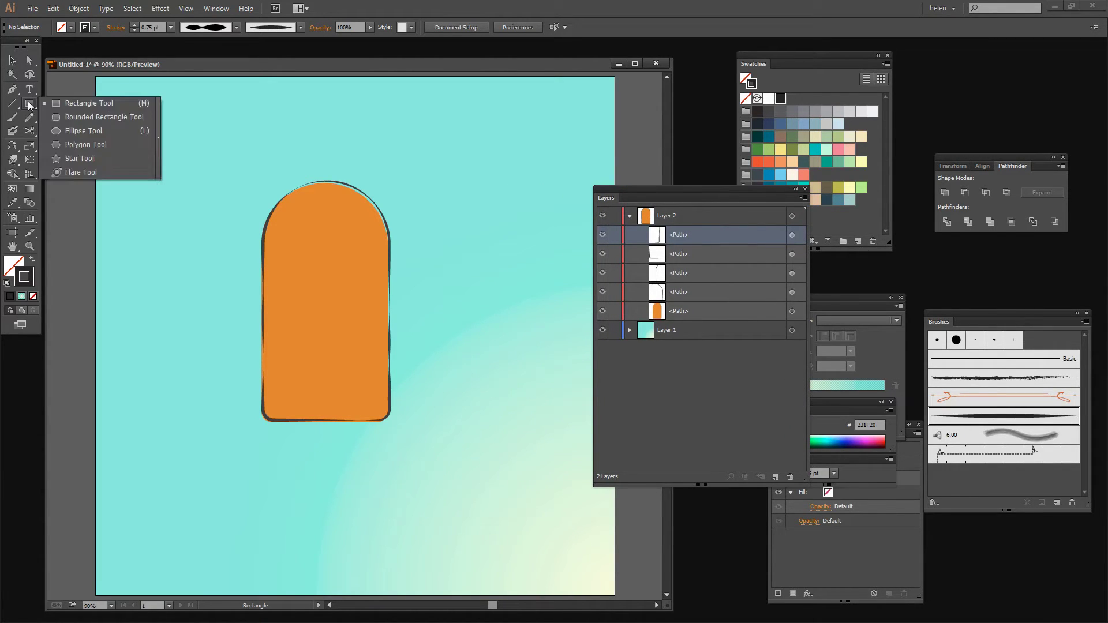
{"action": "left_click", "coordinate": [66, 118]}
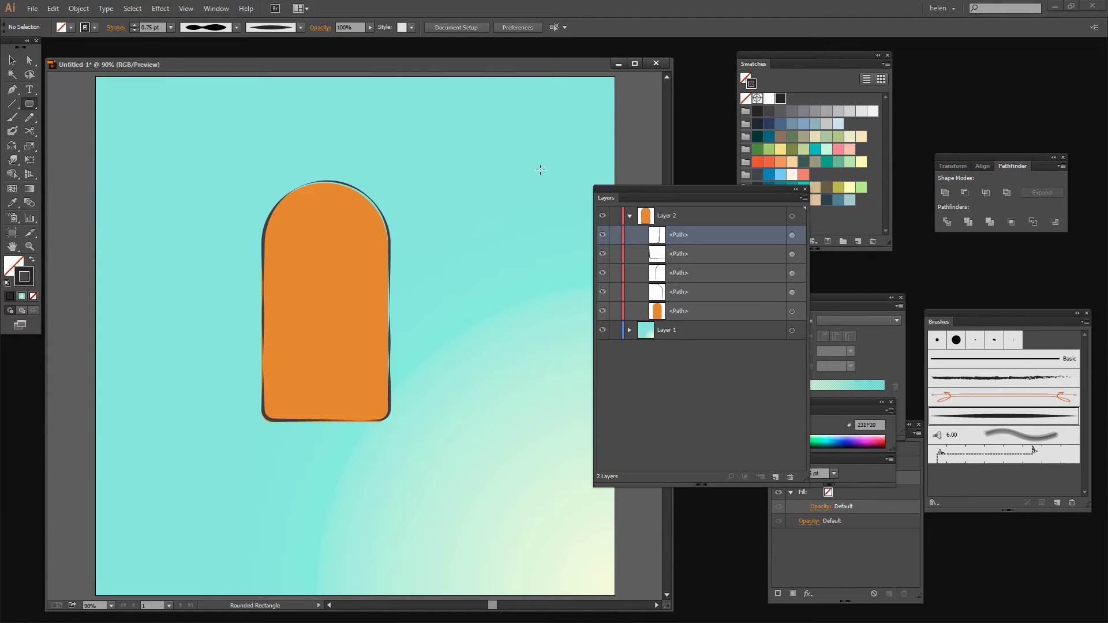
{"action": "left_click_drag", "start_coordinate": [463, 151], "coordinate": [488, 257]}
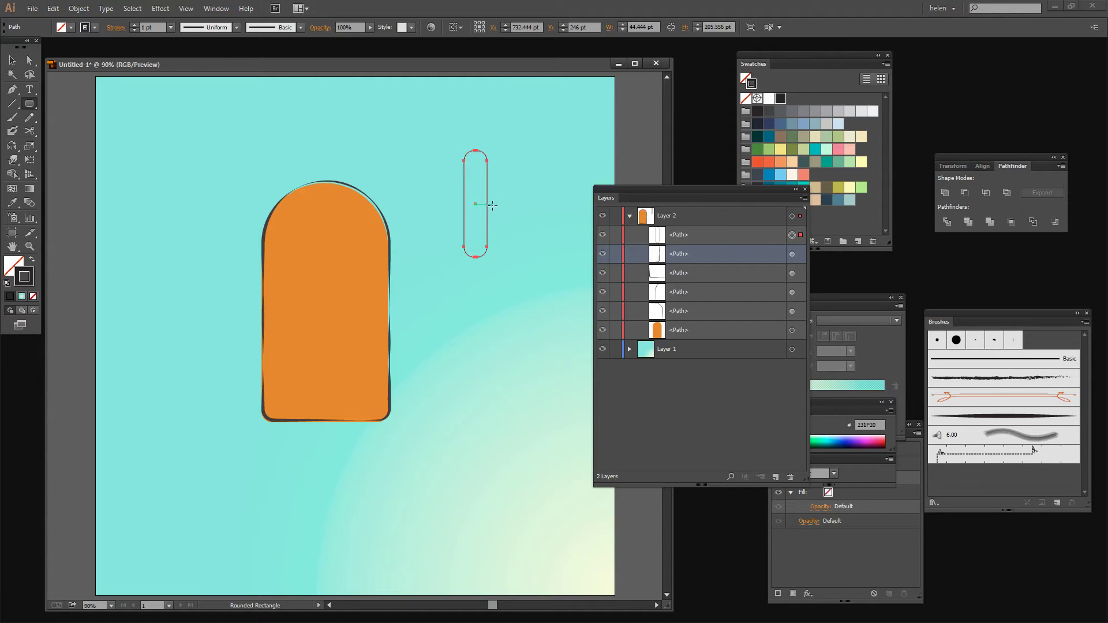
Copy the rounded rectangle and paste a duplicate exactly over it.
{"action": "left_click", "coordinate": [53, 8]}
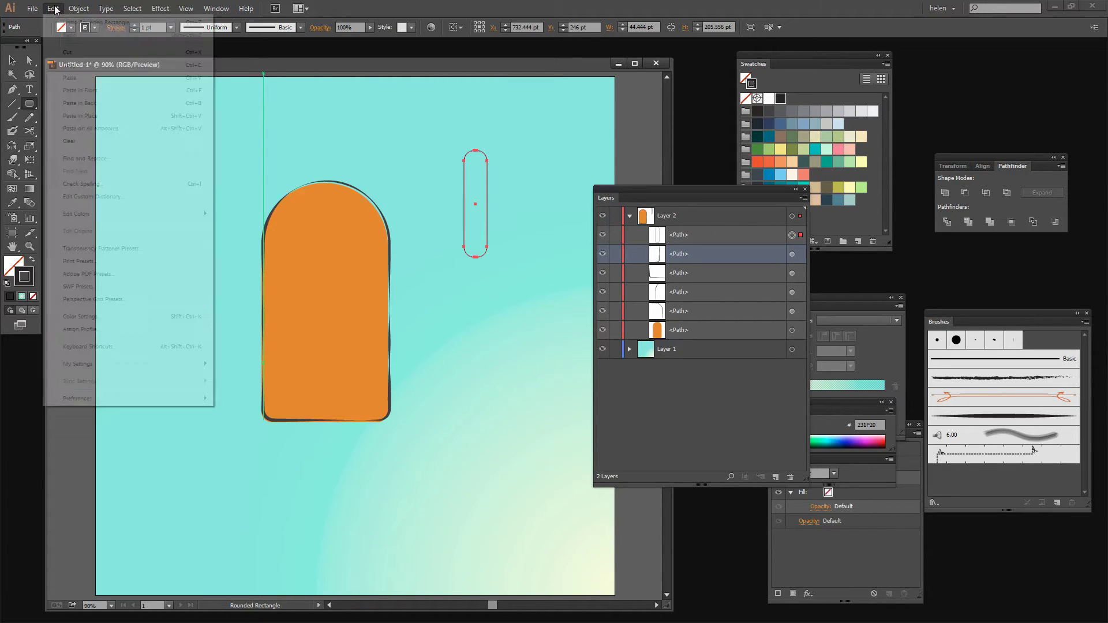
{"action": "left_click", "coordinate": [65, 66]}
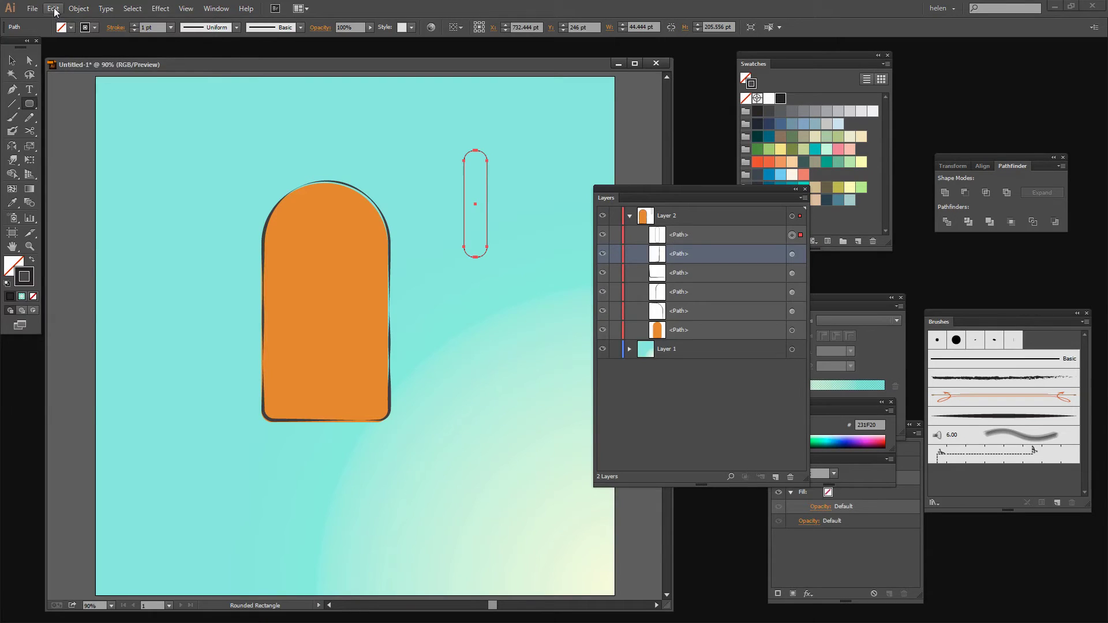
{"action": "left_click", "coordinate": [53, 8]}
{"action": "left_click", "coordinate": [84, 122]}
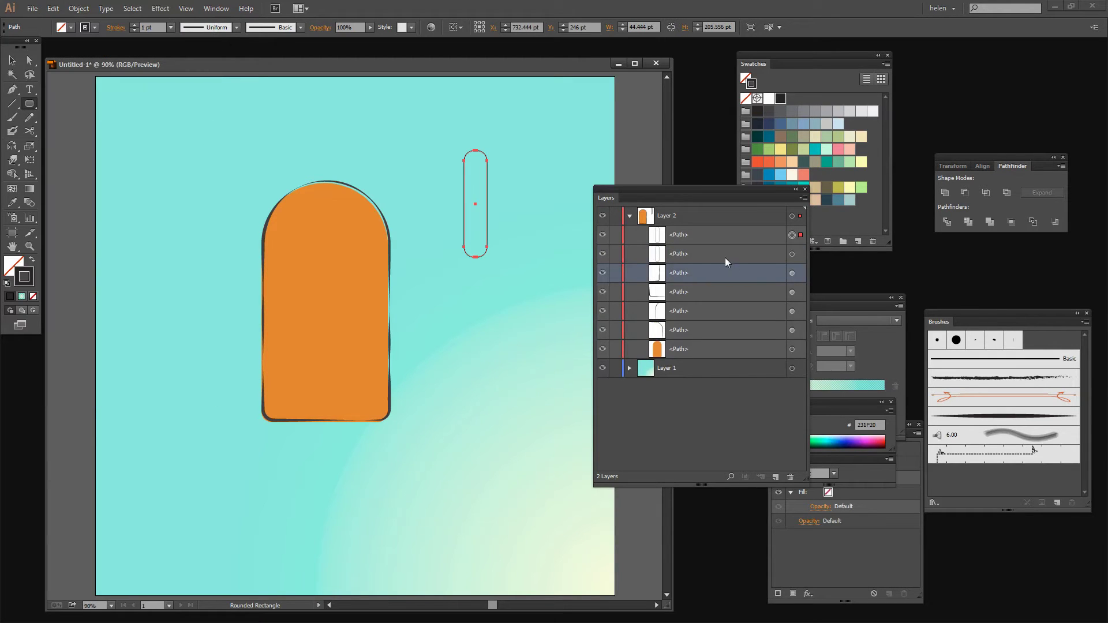
Give the lower rounded rectangle copy the tan fill C=20 M=21 Y=59 K=0 and no stroke.
{"action": "left_click", "coordinate": [661, 256]}
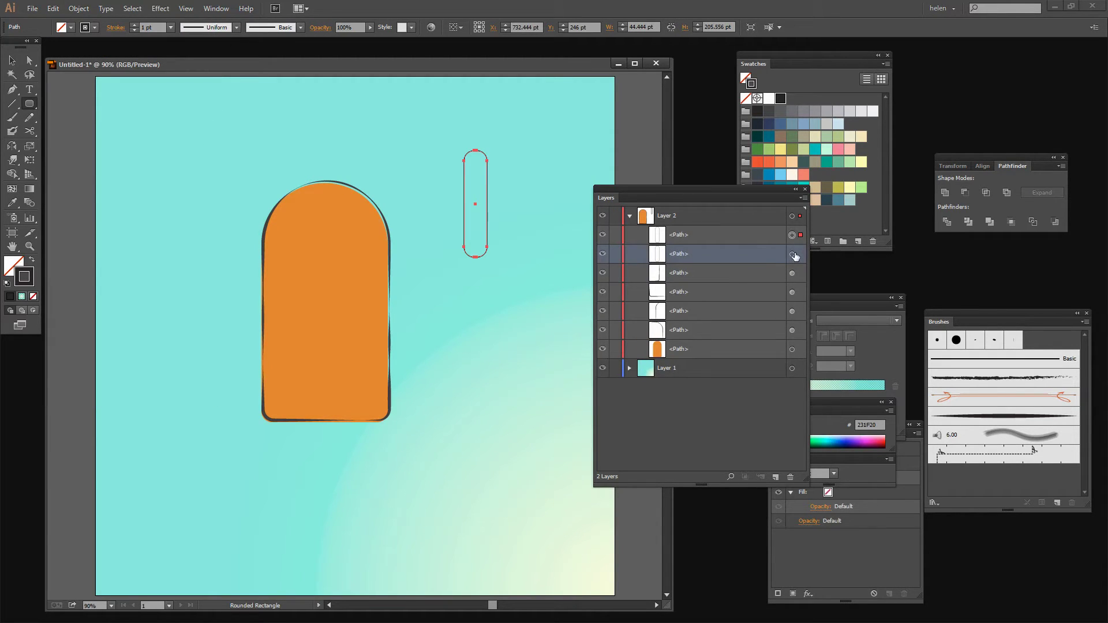
{"action": "left_click_drag", "start_coordinate": [726, 189], "coordinate": [701, 255]}
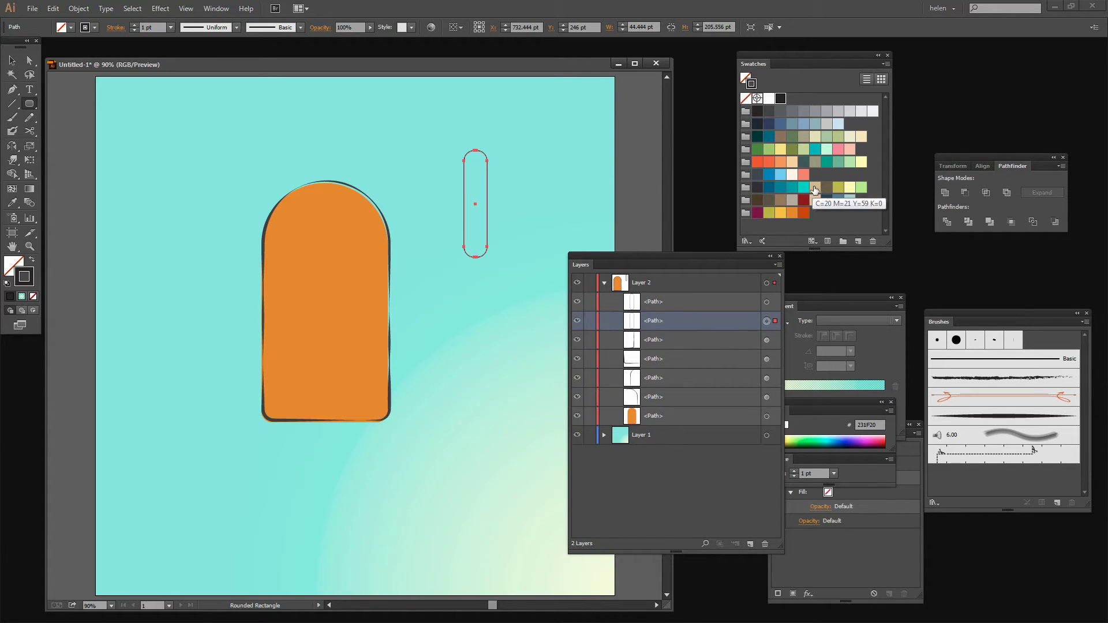
{"action": "left_click", "coordinate": [814, 188]}
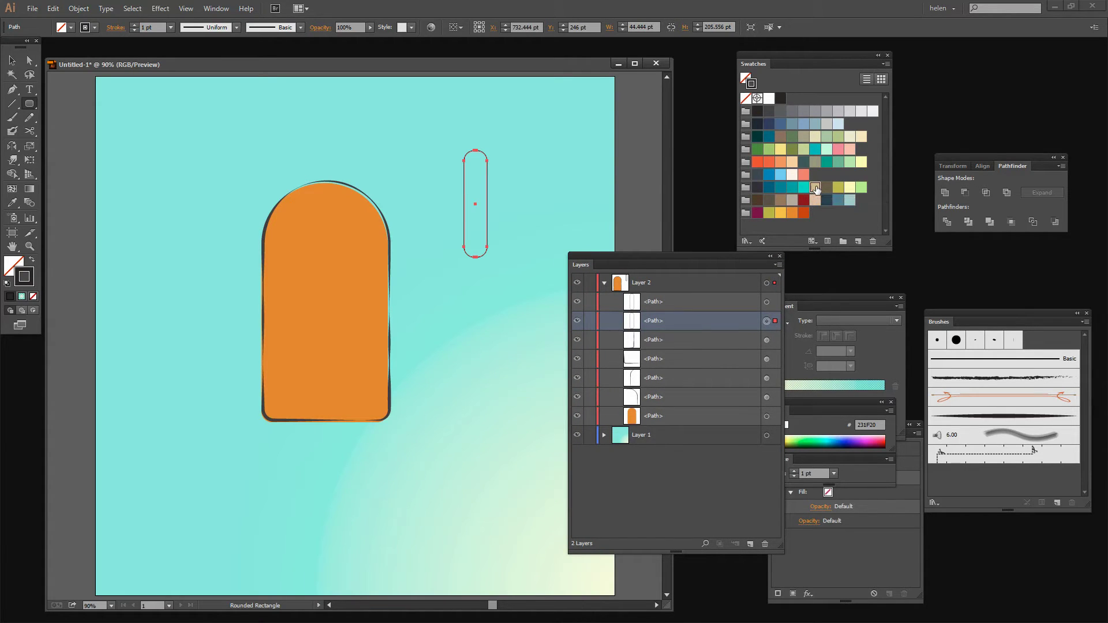
{"action": "left_click", "coordinate": [32, 260]}
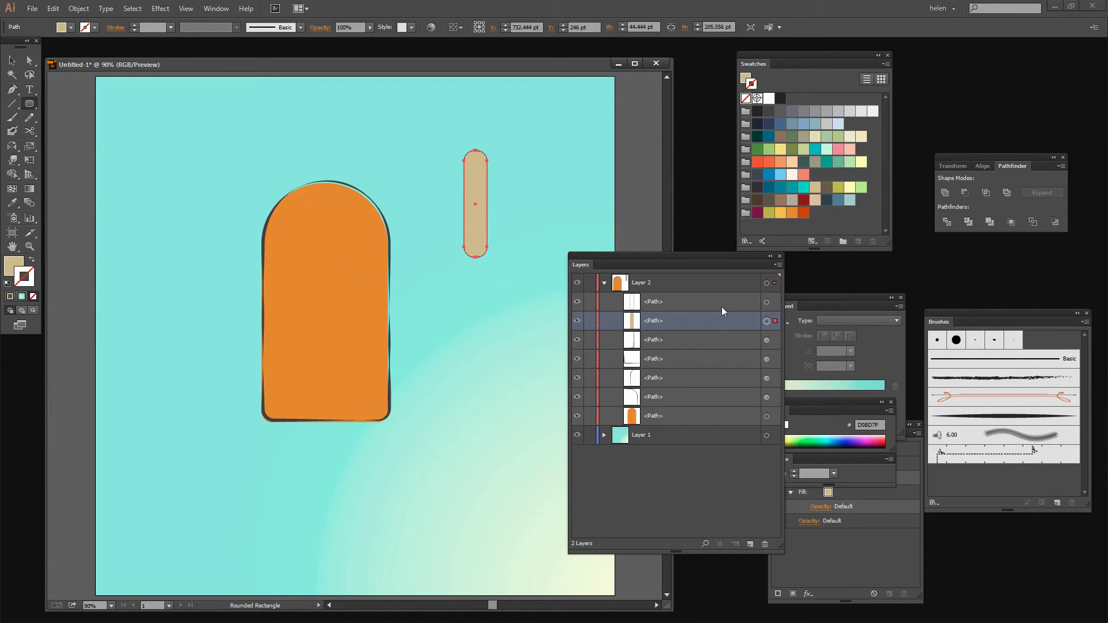
Apply the tapered art brush to the stroke of the upper rounded rectangle copy.
{"action": "left_click", "coordinate": [766, 301]}
{"action": "left_click", "coordinate": [648, 304]}
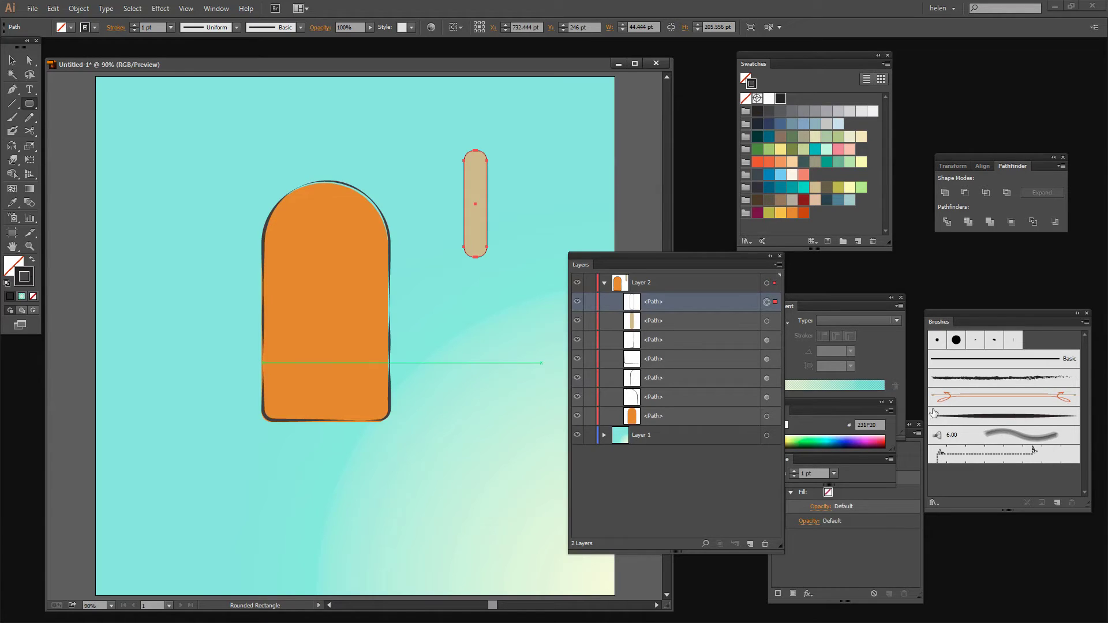
{"action": "left_click", "coordinate": [992, 418]}
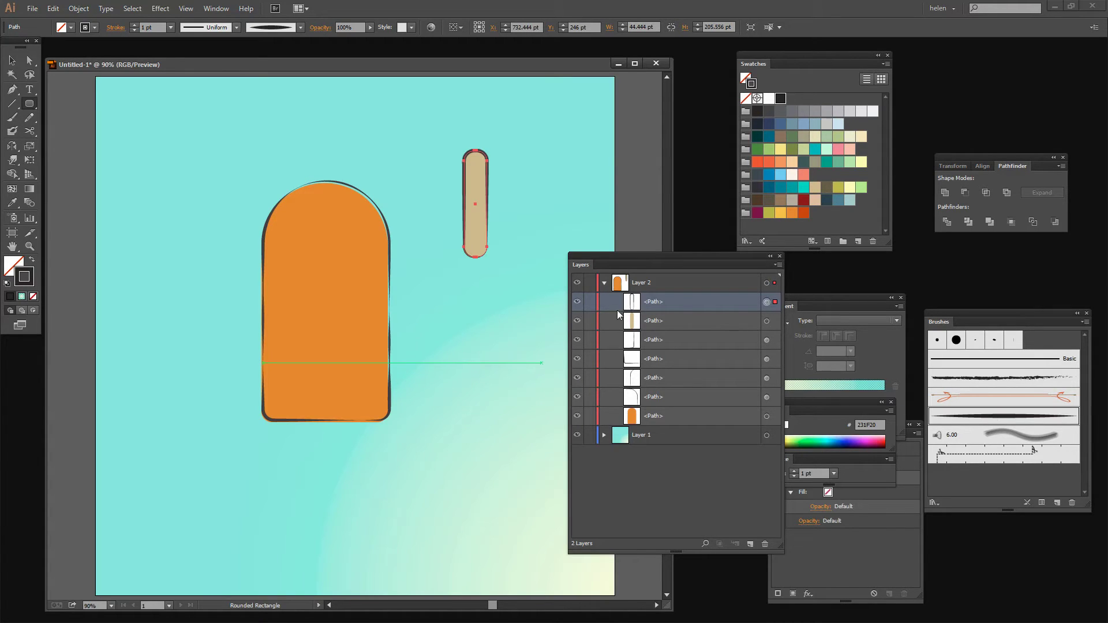
Cut the rounded rectangle's brushed outline with the Scissors tool at the top and low on the right and left sides.
{"action": "left_click", "coordinate": [29, 131]}
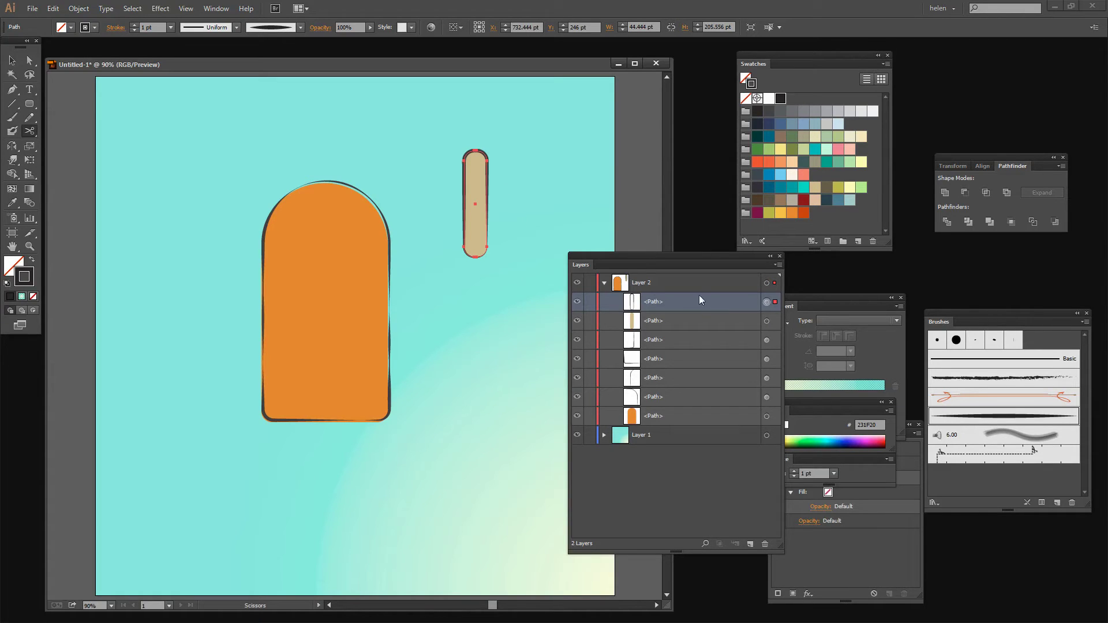
{"action": "left_click", "coordinate": [474, 152]}
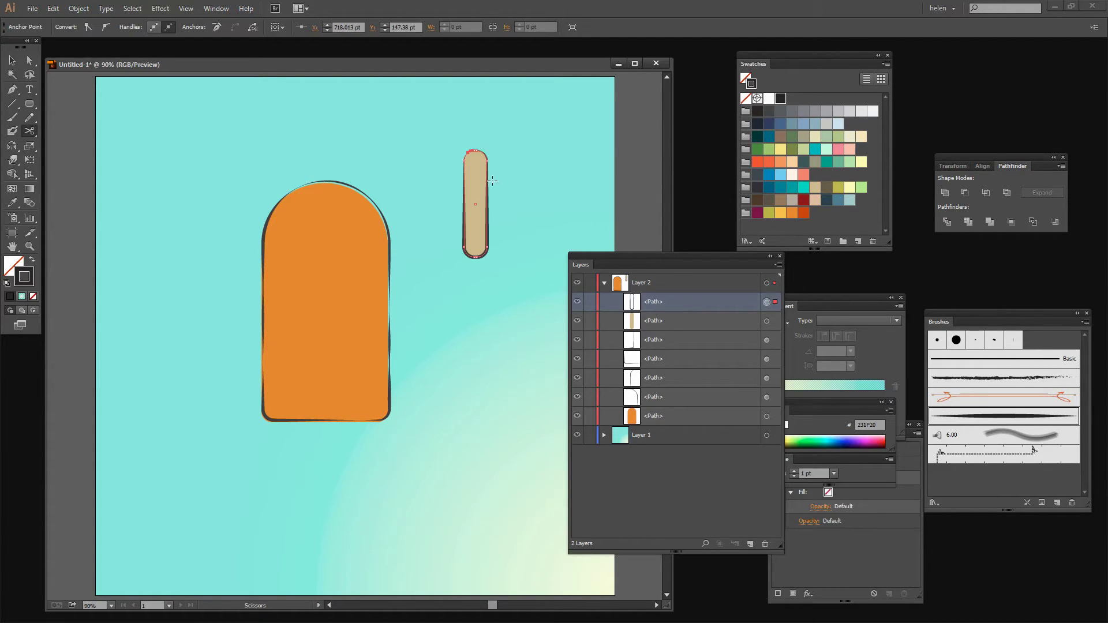
{"action": "left_click", "coordinate": [487, 234]}
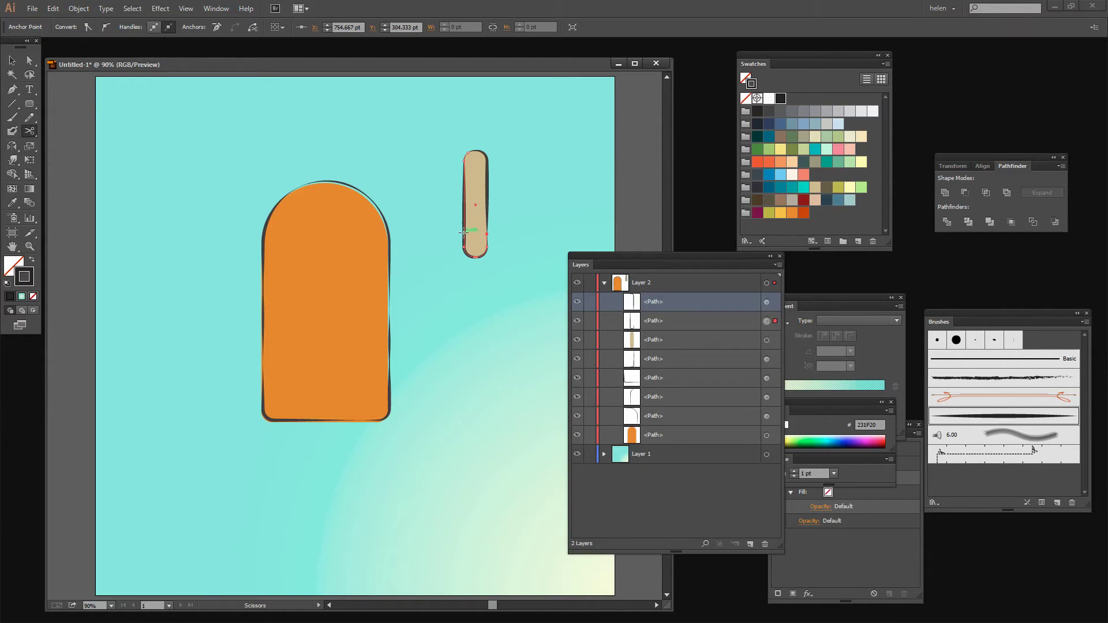
{"action": "left_click", "coordinate": [463, 232]}
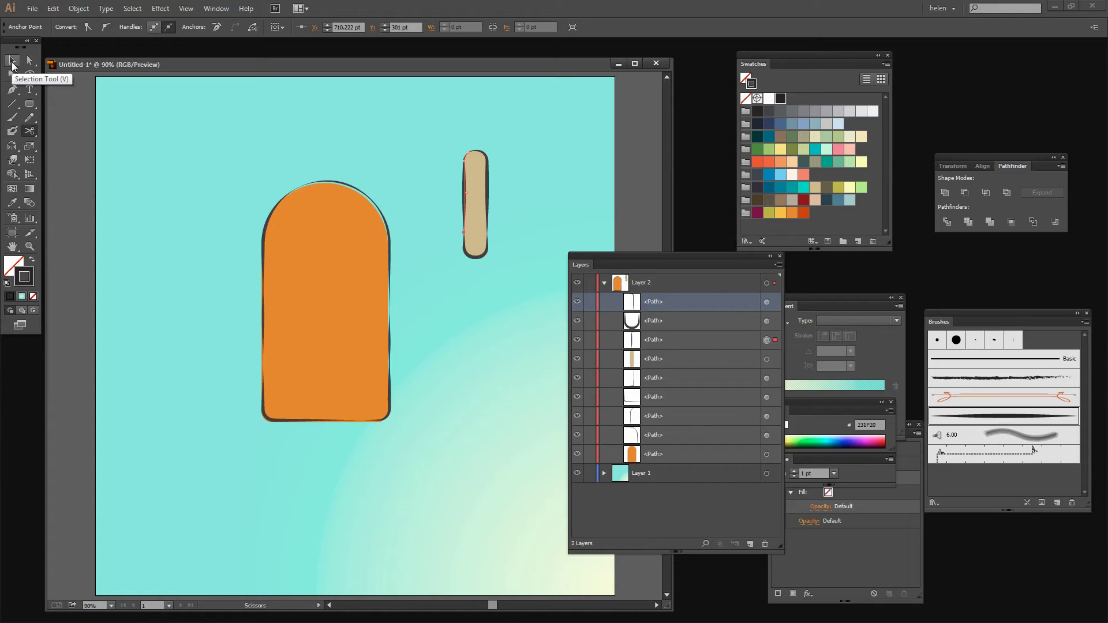
Apply the elliptical variable width profile to the right segment of the rounded rectangle's outline.
{"action": "left_click", "coordinate": [13, 61]}
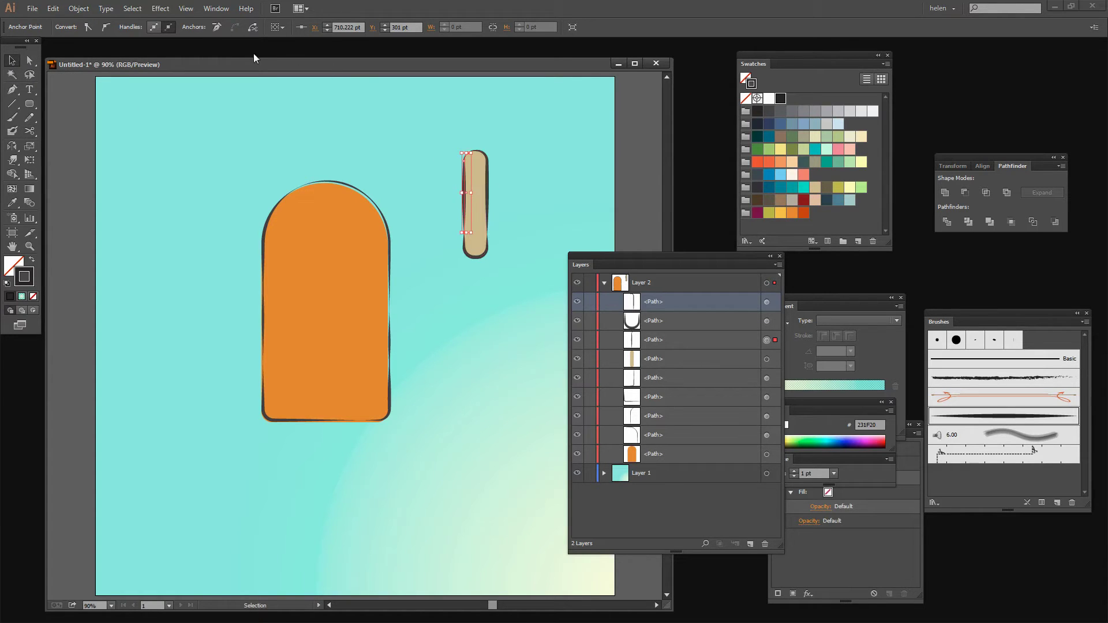
{"action": "left_click", "coordinate": [488, 185]}
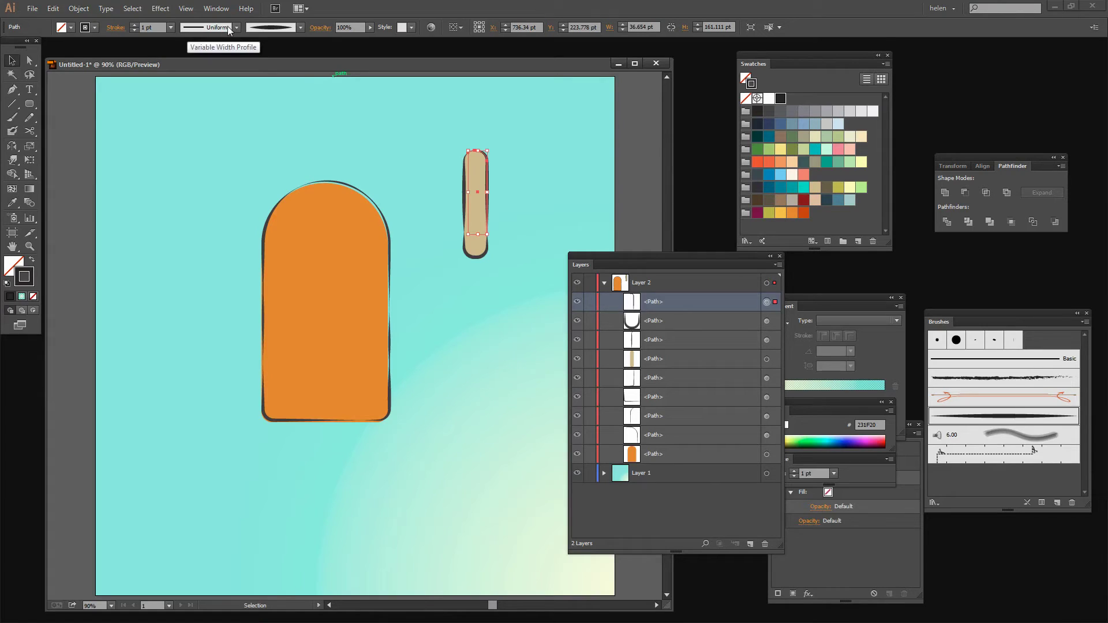
{"action": "left_click", "coordinate": [230, 28]}
{"action": "left_click", "coordinate": [231, 71]}
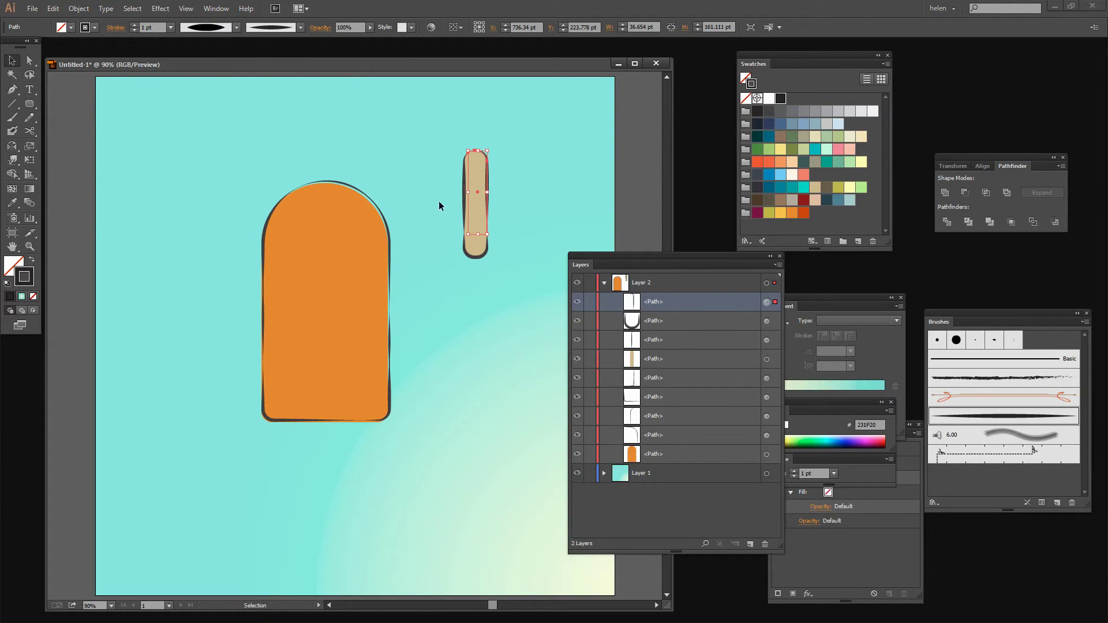
Apply Width Profile 2 to the bottom segment and Width Profile 3 to the left segment of the stick's brushed outline.
{"action": "left_click", "coordinate": [472, 257]}
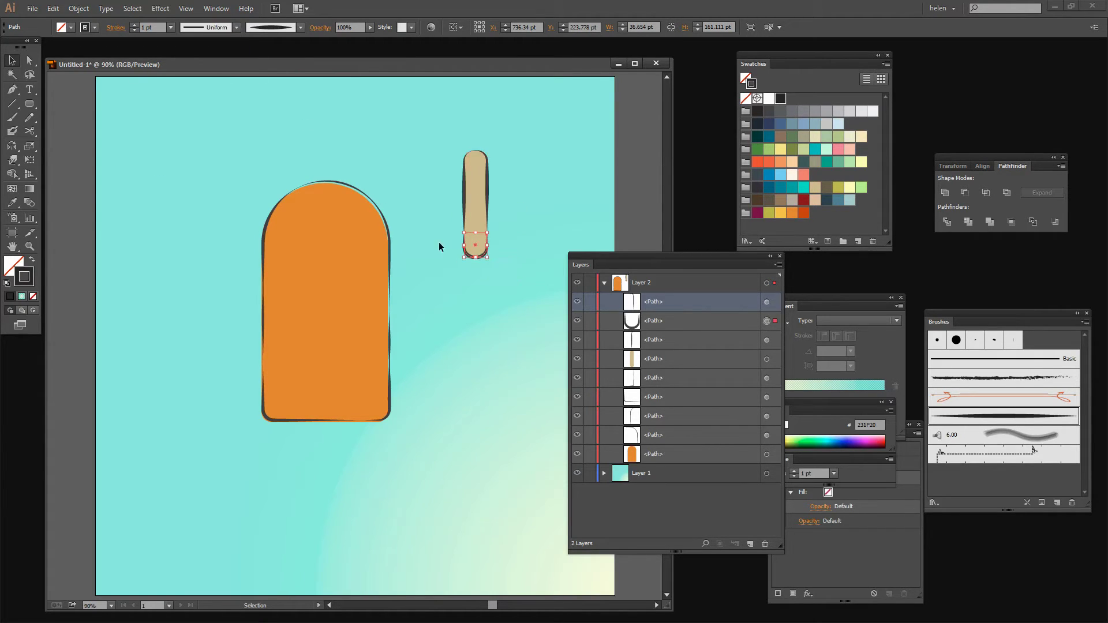
{"action": "left_click", "coordinate": [237, 27]}
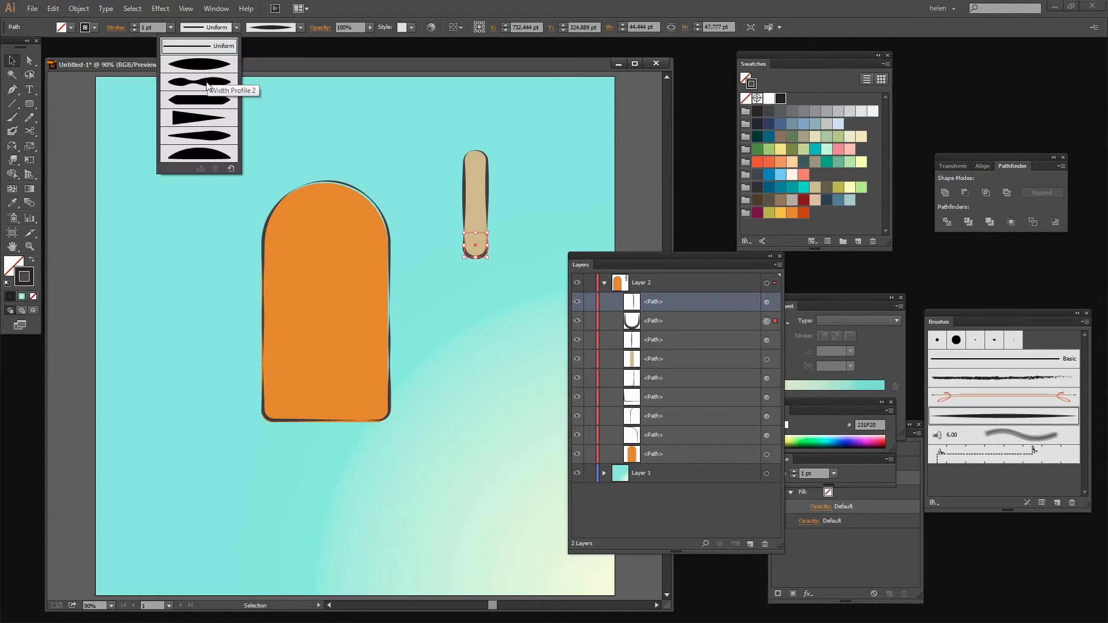
{"action": "left_click", "coordinate": [210, 86]}
{"action": "left_click", "coordinate": [464, 188]}
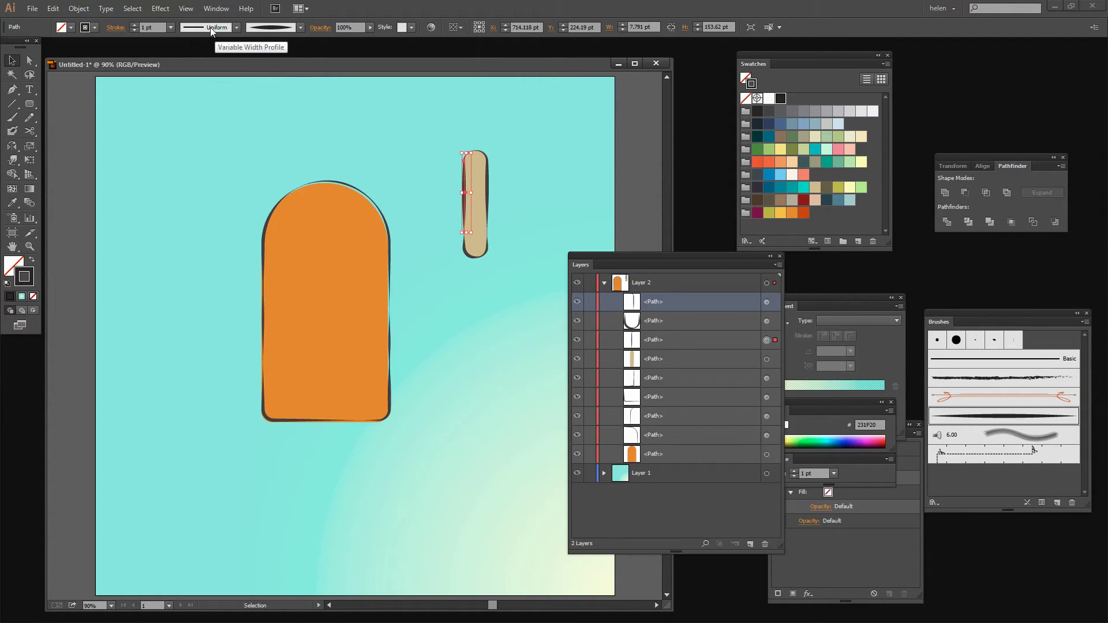
{"action": "left_click", "coordinate": [237, 28]}
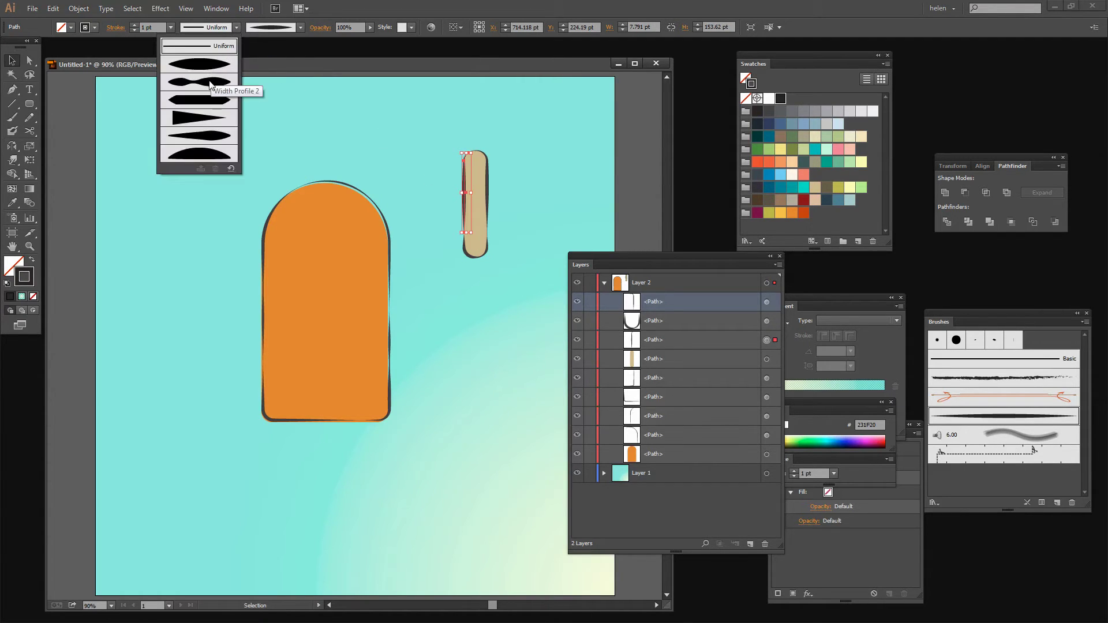
{"action": "left_click", "coordinate": [210, 100]}
{"action": "left_click", "coordinate": [498, 301]}
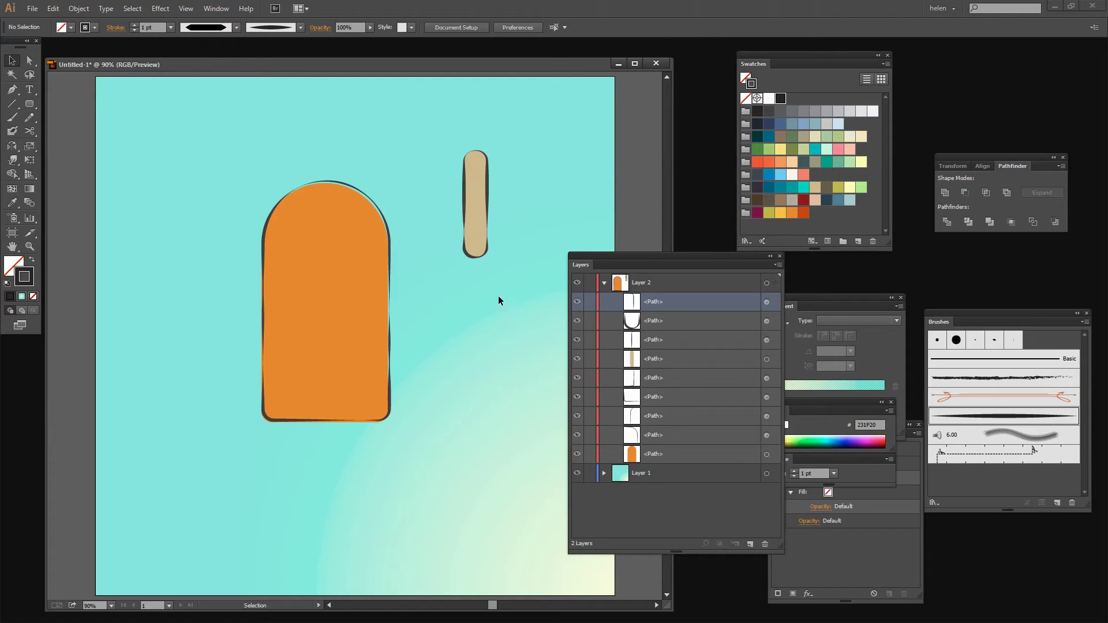
Reposition the right segment of the stick's outline horizontally to X 737.34 pt.
{"action": "left_click", "coordinate": [489, 228]}
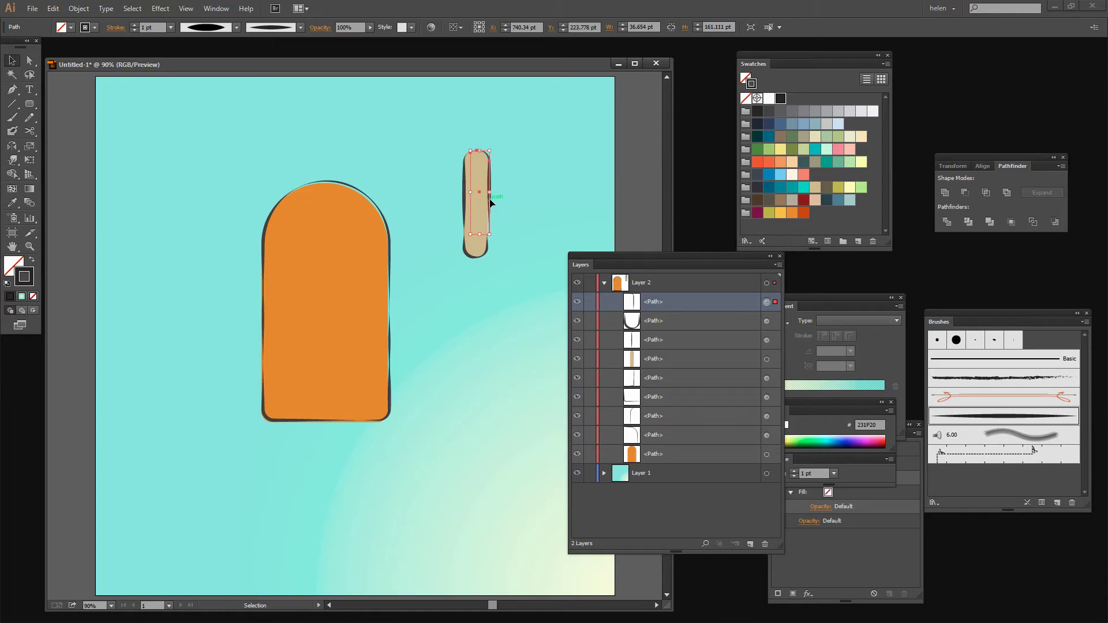
{"action": "key", "text": "Left"}
{"action": "key", "text": "Left"}
{"action": "key", "text": "Left"}
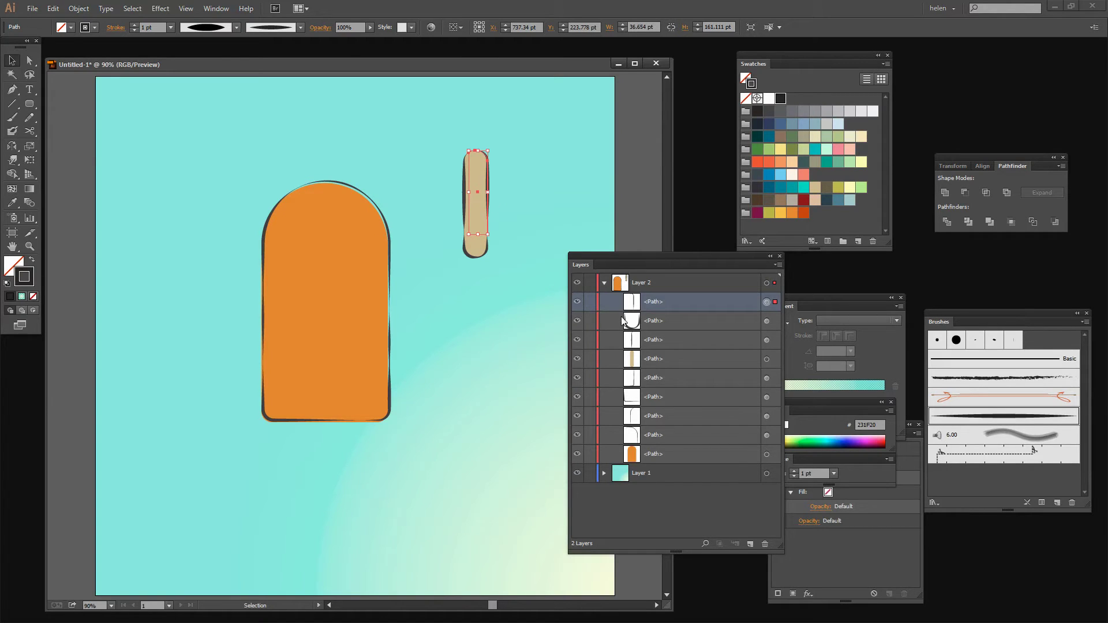
Offset the stick's tan fill shape from its outline by 4 pt to the left and 3 pt down.
{"action": "left_click", "coordinate": [629, 361]}
{"action": "left_click", "coordinate": [766, 359]}
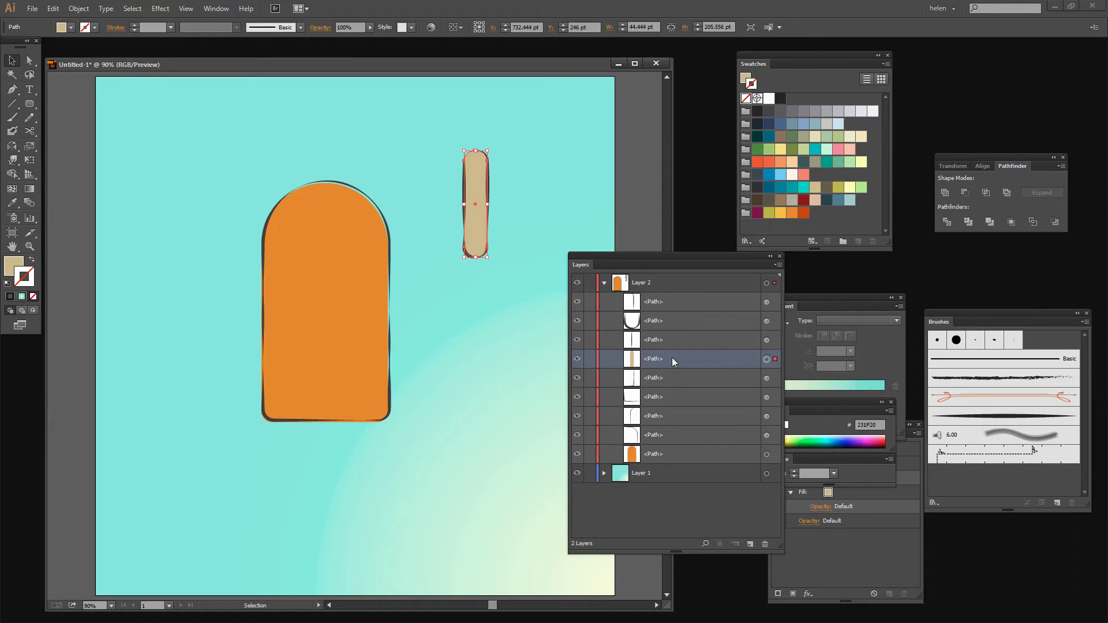
{"action": "key", "text": "Down"}
{"action": "key", "text": "Down"}
{"action": "key", "text": "Down"}
{"action": "key", "text": "Down"}
{"action": "key", "text": "Down"}
{"action": "key", "text": "Left"}
{"action": "key", "text": "Left"}
{"action": "key", "text": "Left"}
{"action": "key", "text": "Left"}
{"action": "key", "text": "Up"}
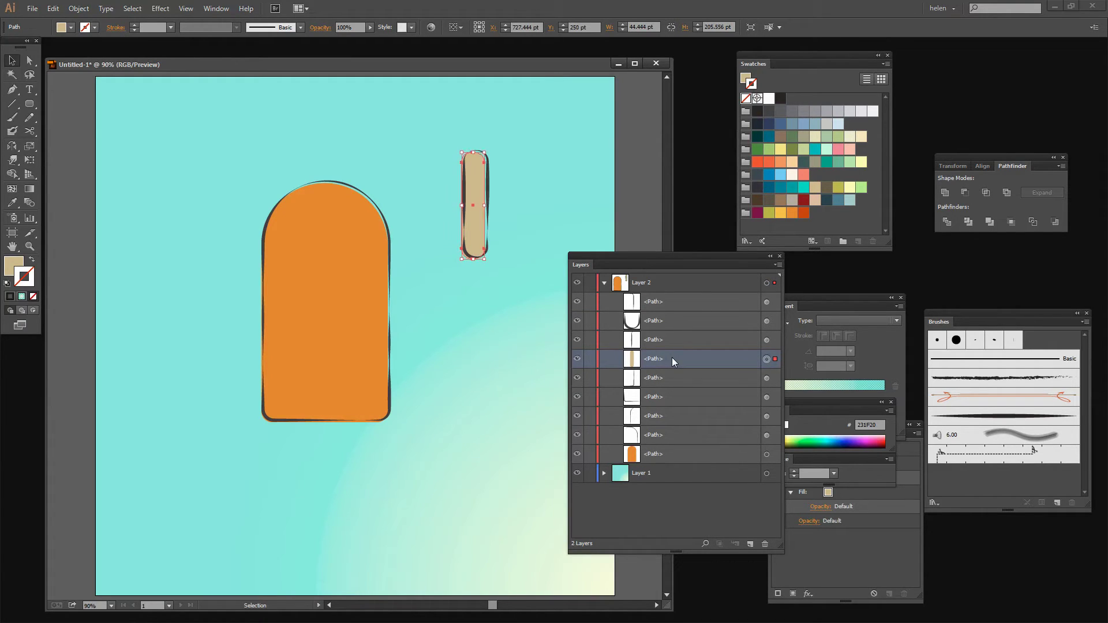
{"action": "key", "text": "Right"}
Select the stick's fill together with its three outline segments and move them over the bottom middle of the orange body.
{"action": "left_click", "coordinate": [766, 339], "text": "shift"}
{"action": "left_click", "coordinate": [766, 320], "text": "shift"}
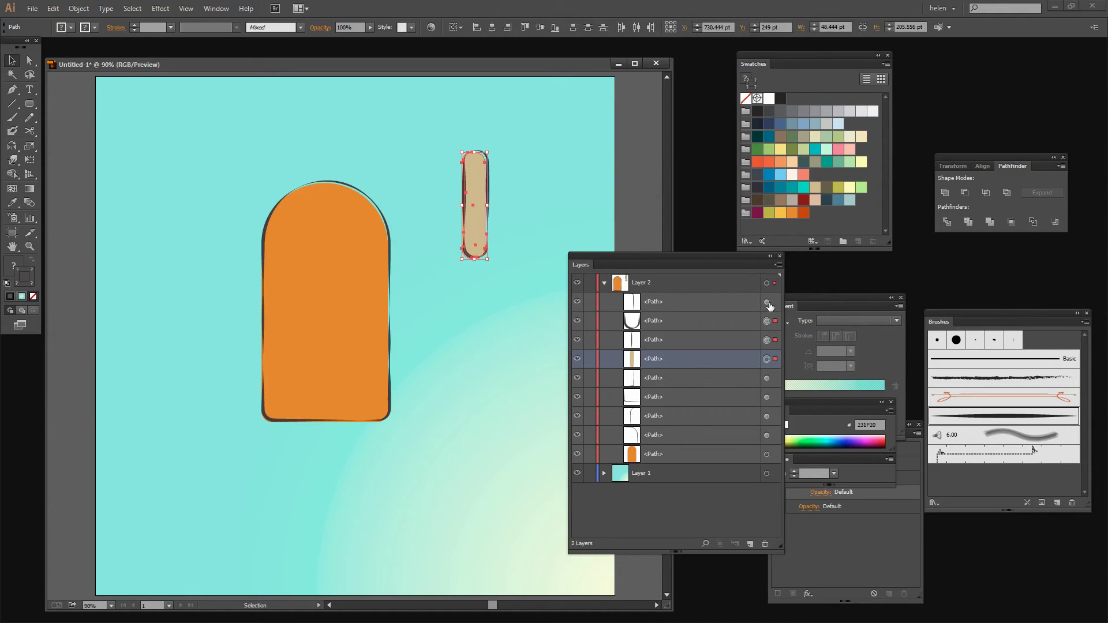
{"action": "left_click", "coordinate": [767, 301], "text": "shift"}
{"action": "left_click_drag", "start_coordinate": [474, 182], "coordinate": [324, 430]}
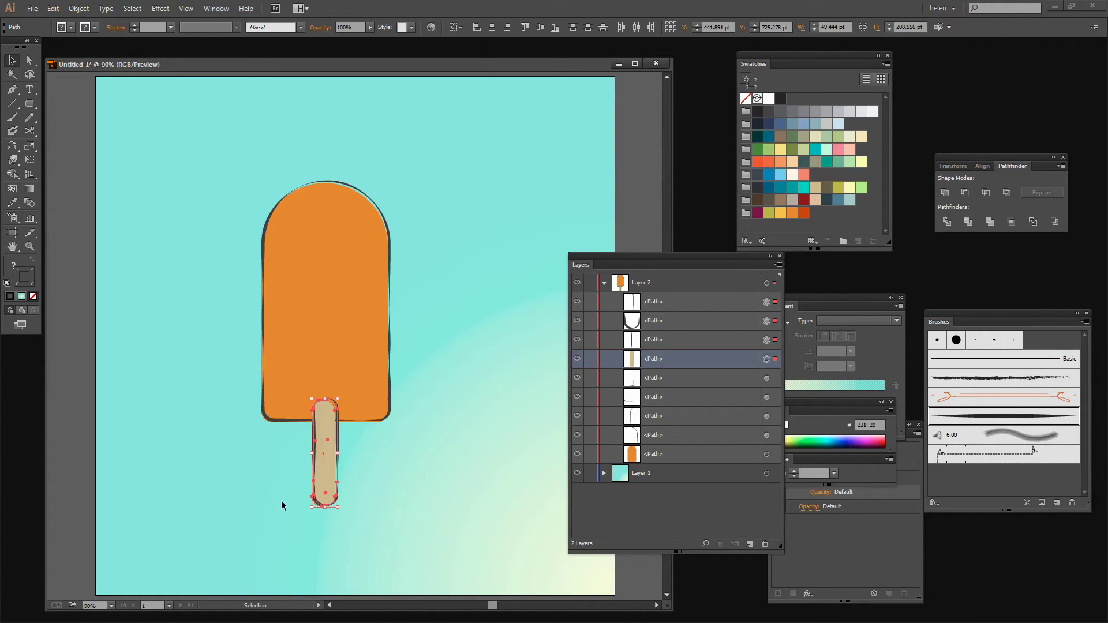
Create a new empty layer above Layer 2.
{"action": "left_click_drag", "start_coordinate": [671, 254], "coordinate": [608, 123]}
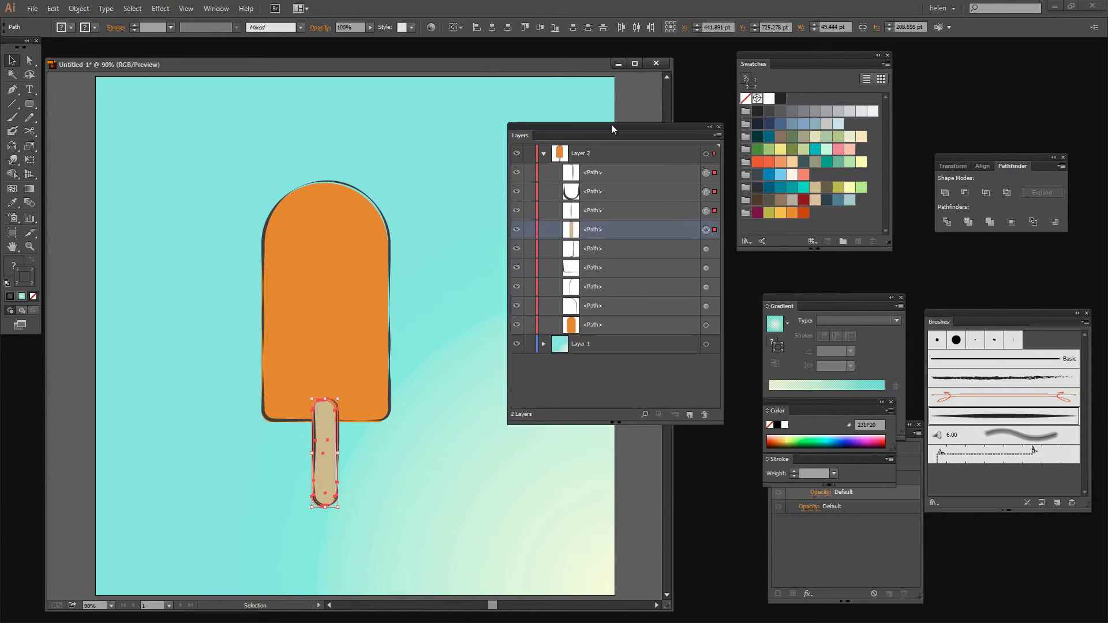
{"action": "left_click", "coordinate": [541, 342]}
{"action": "left_click", "coordinate": [674, 389]}
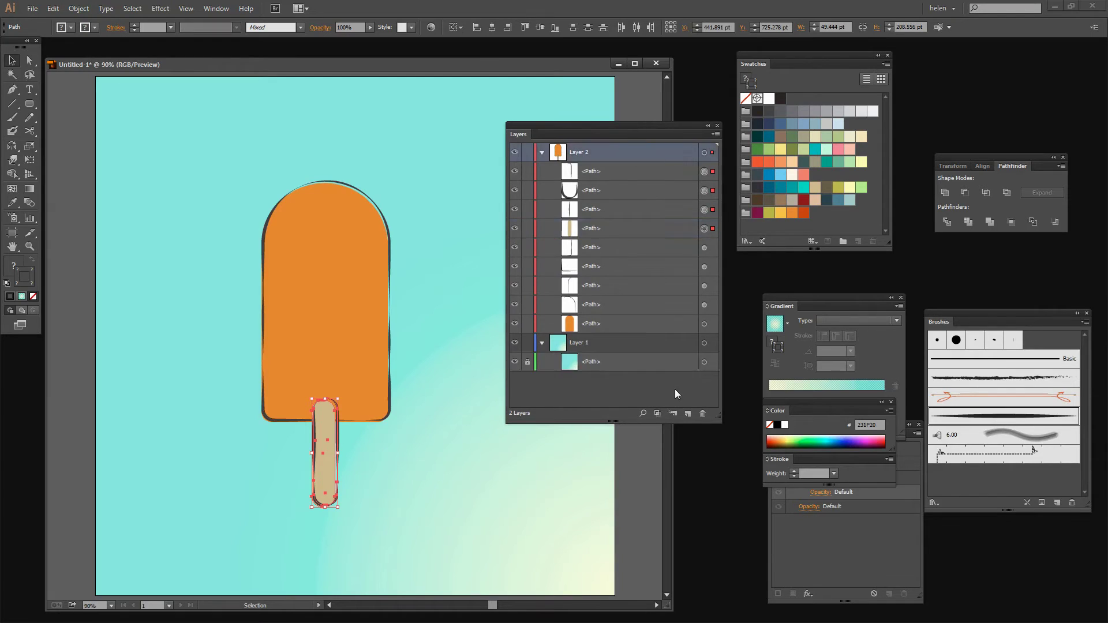
{"action": "left_click", "coordinate": [692, 413]}
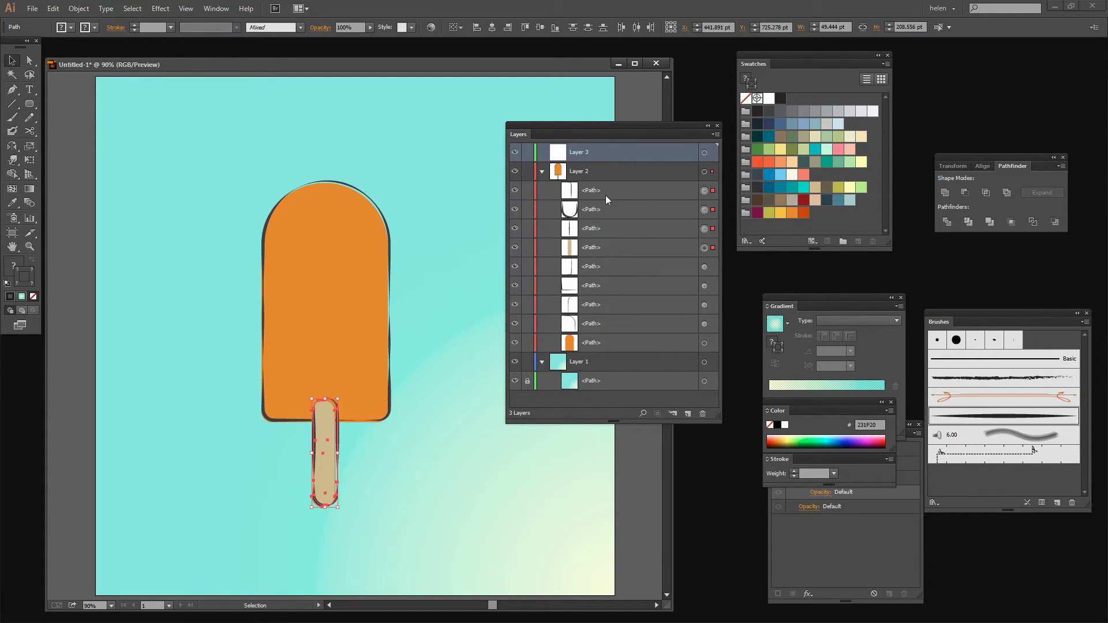
Cut the orange body with its outline segments from Layer 2, paste them in place on Layer 3, and check by toggling that layer's visibility.
{"action": "left_click", "coordinate": [599, 344]}
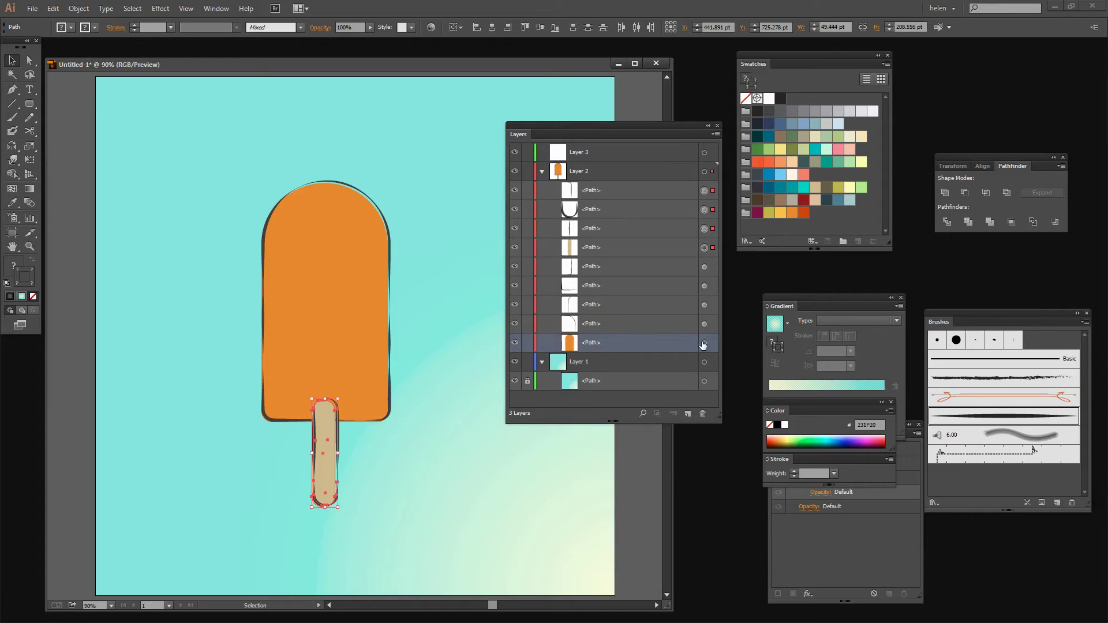
{"action": "left_click_drag", "start_coordinate": [176, 165], "coordinate": [418, 389]}
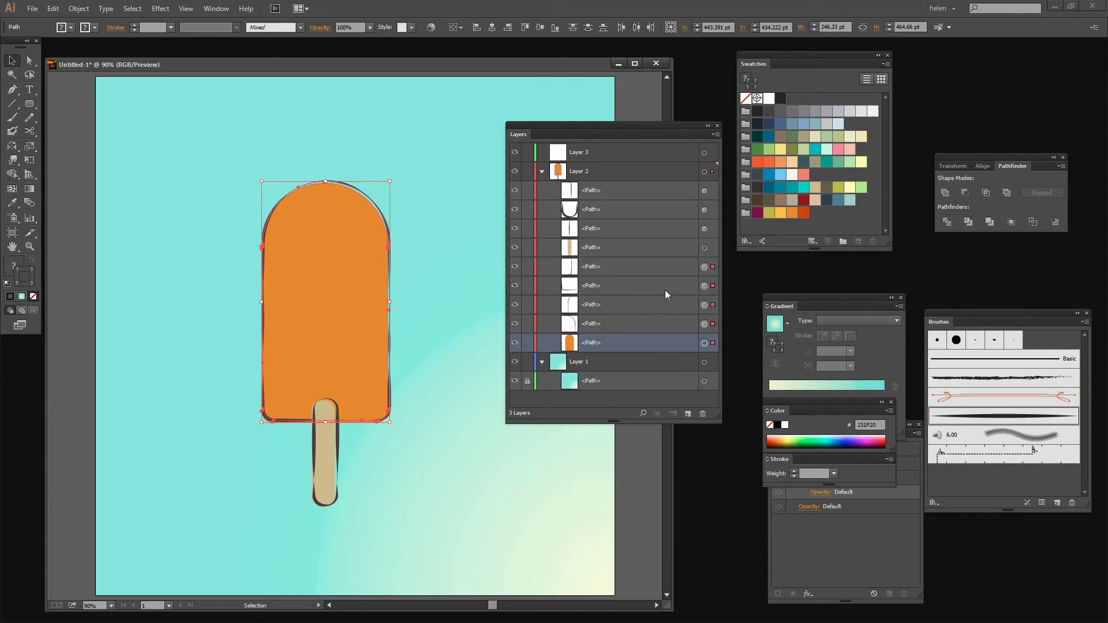
{"action": "left_click", "coordinate": [52, 8]}
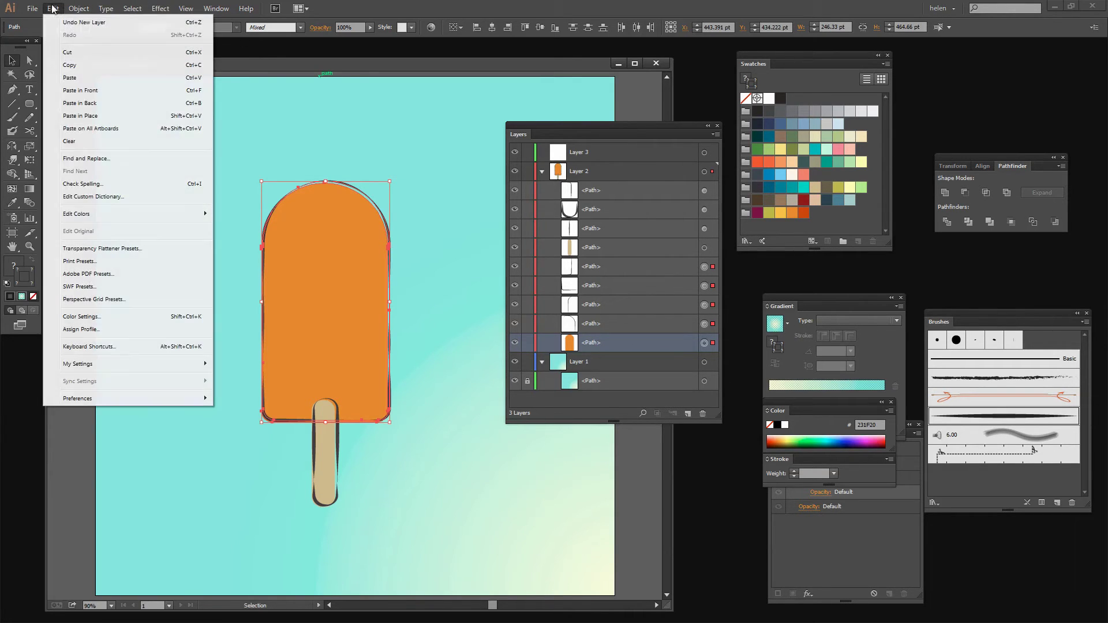
{"action": "left_click", "coordinate": [72, 58]}
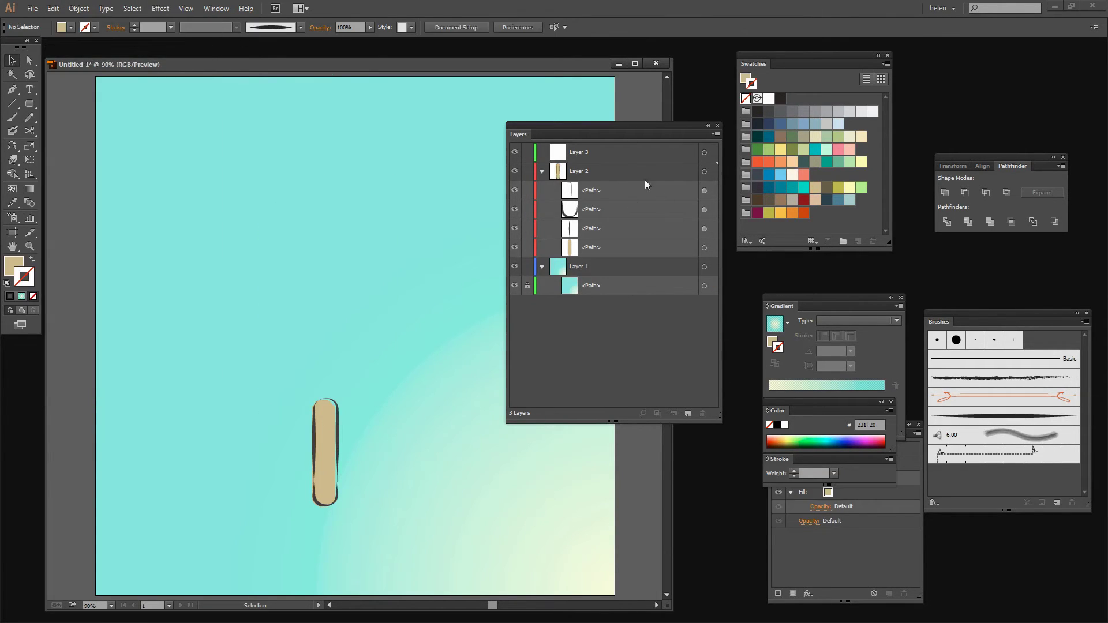
{"action": "left_click", "coordinate": [601, 152]}
{"action": "left_click", "coordinate": [52, 8]}
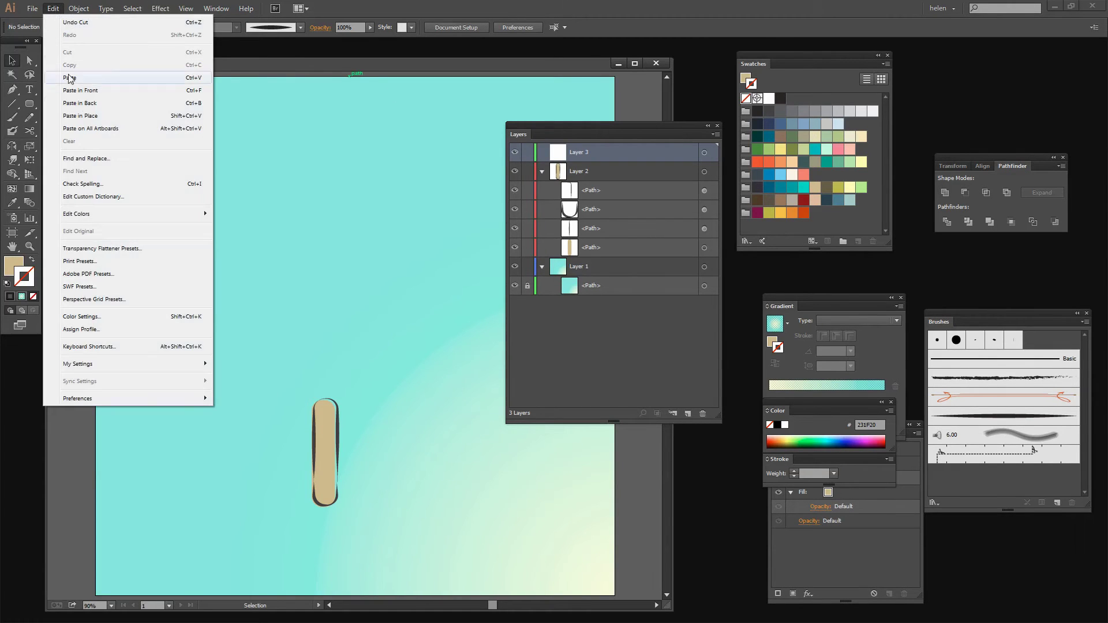
{"action": "left_click", "coordinate": [85, 118]}
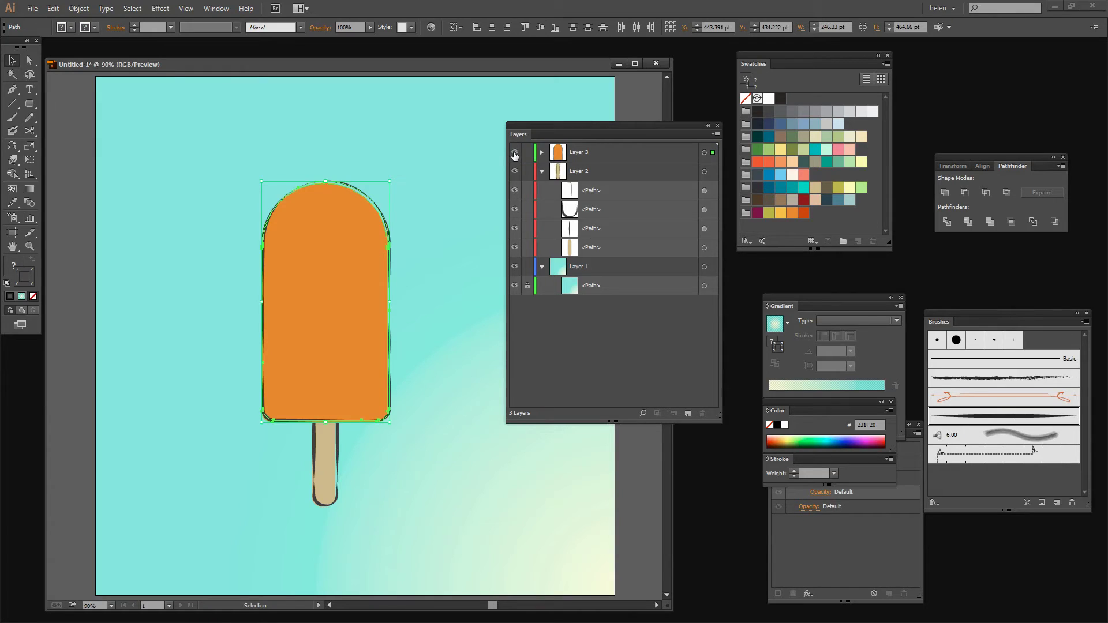
{"action": "left_click", "coordinate": [515, 155]}
{"action": "left_click", "coordinate": [515, 155]}
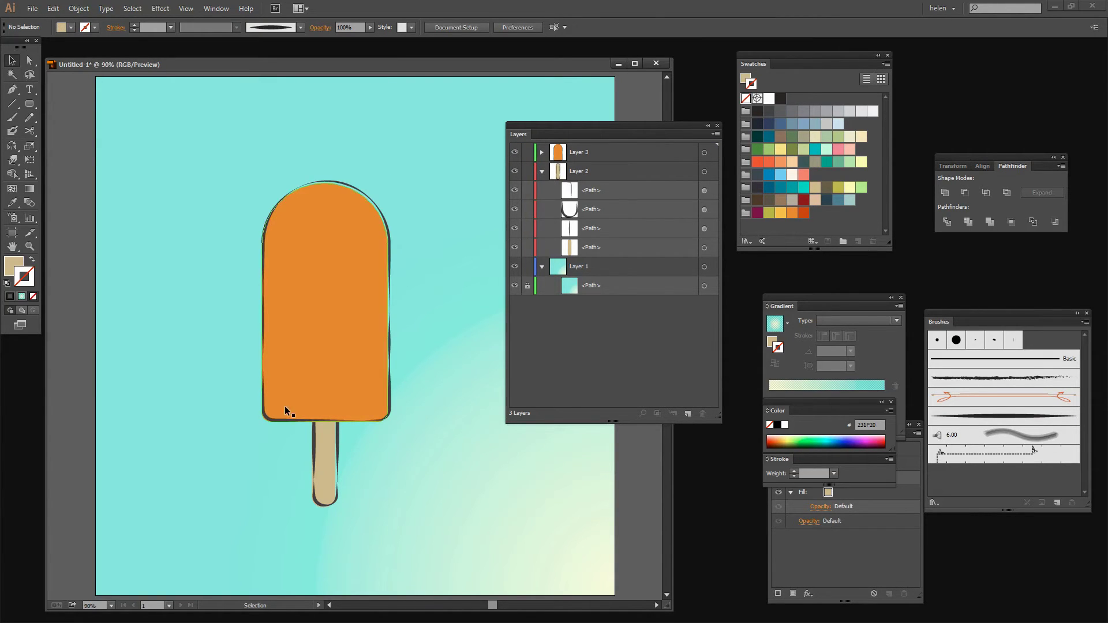
Create another new layer and move it between Layer 2 and Layer 1.
{"action": "left_click", "coordinate": [543, 169]}
{"action": "left_click_drag", "start_coordinate": [639, 123], "coordinate": [642, 120]}
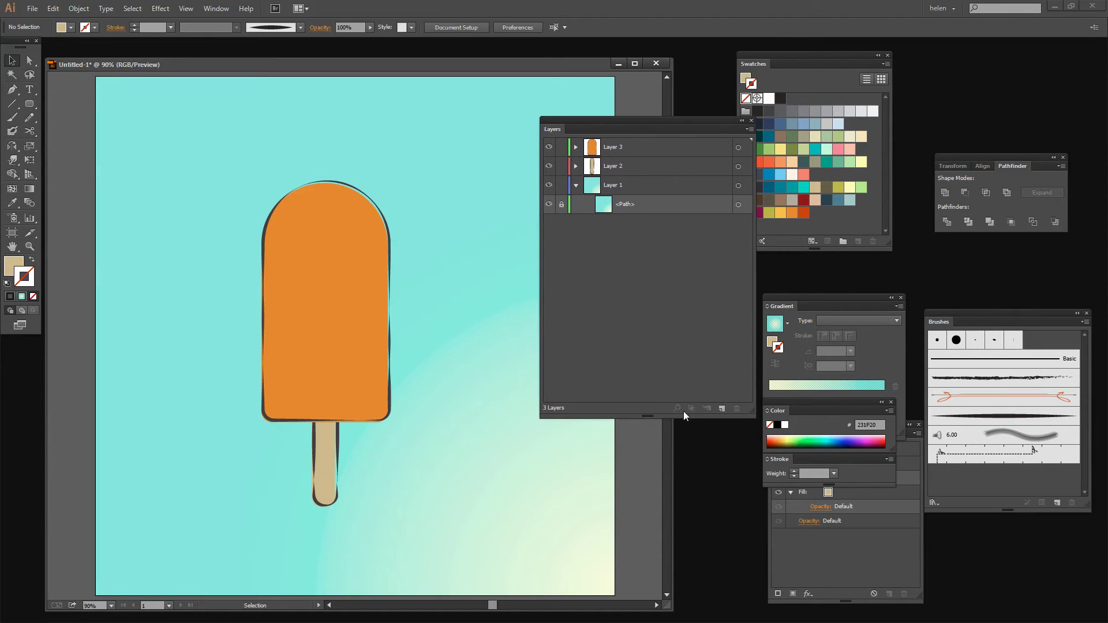
{"action": "left_click", "coordinate": [722, 407]}
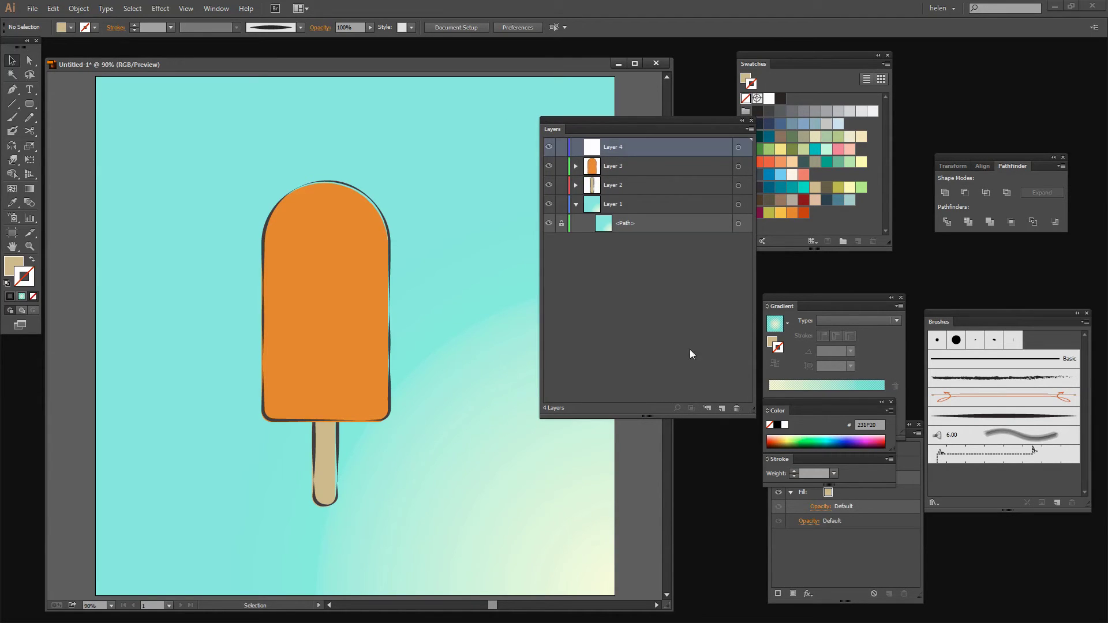
{"action": "left_click", "coordinate": [576, 205]}
{"action": "left_click_drag", "start_coordinate": [624, 147], "coordinate": [622, 195]}
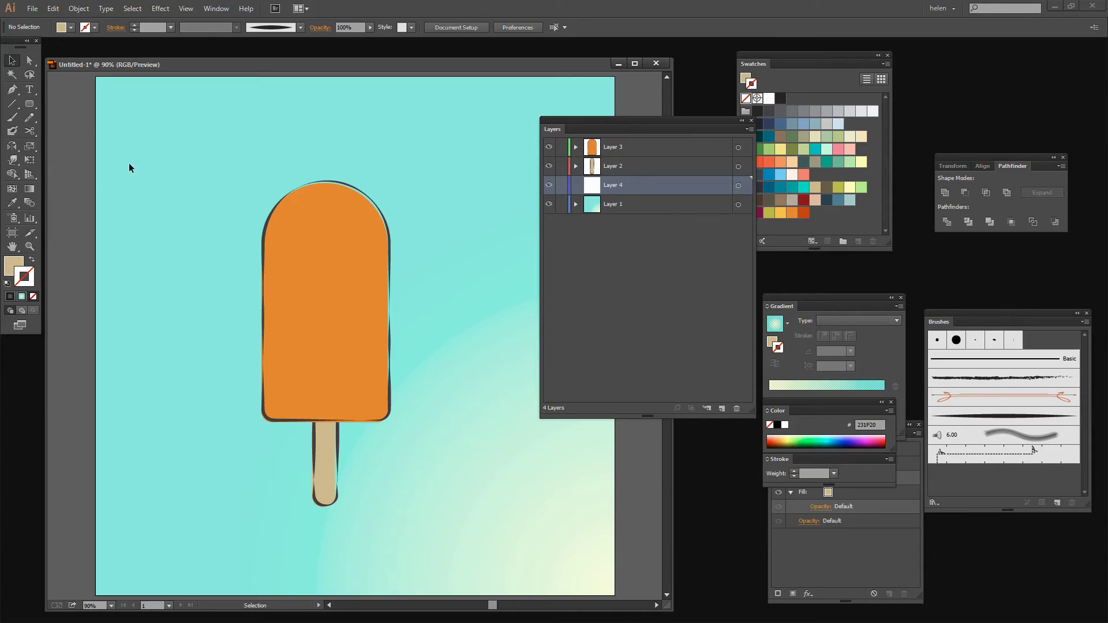
Draw a flat light green ellipse about 534 × 63 pt without stroke on Layer 4, and centre it just below the stick.
{"action": "left_click_drag", "start_coordinate": [36, 100], "coordinate": [83, 128]}
{"action": "left_click_drag", "start_coordinate": [612, 125], "coordinate": [617, 300]}
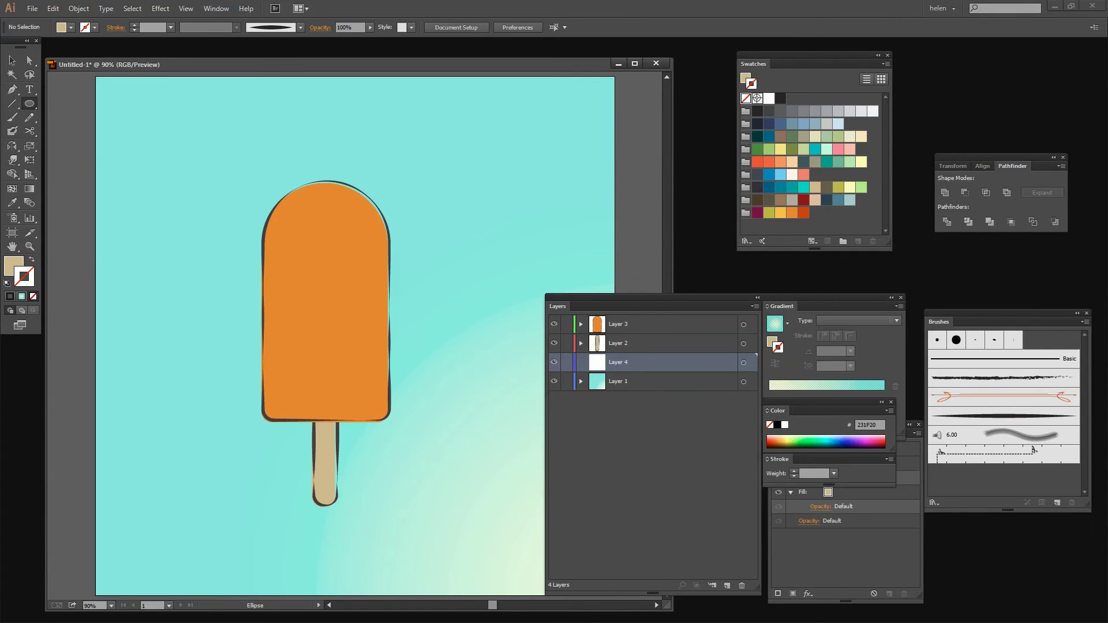
{"action": "left_click", "coordinate": [9, 263]}
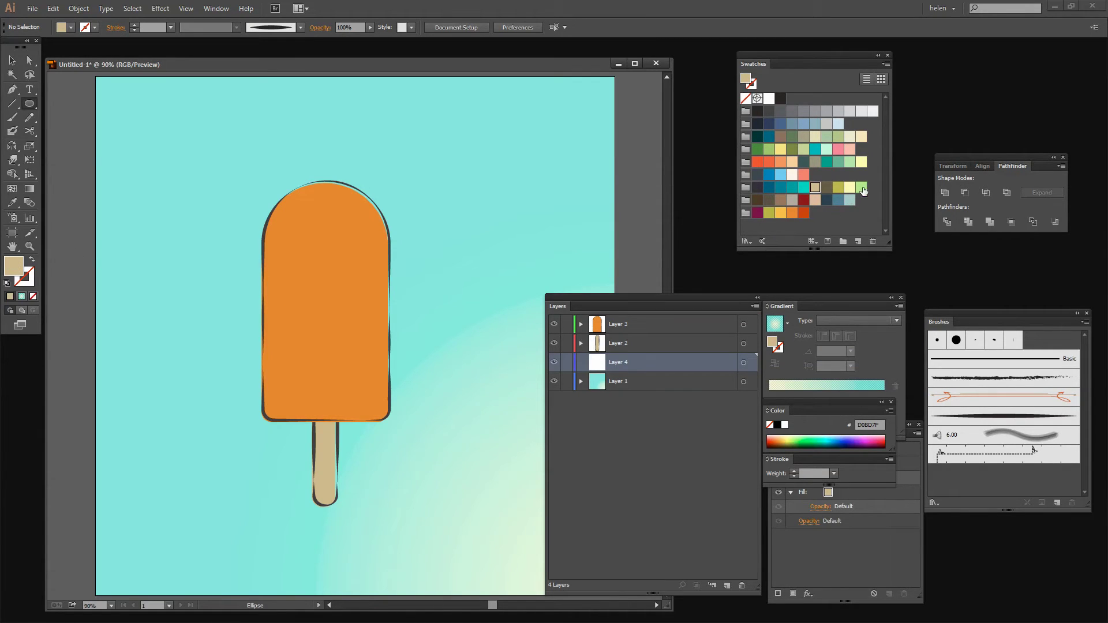
{"action": "left_click", "coordinate": [849, 162]}
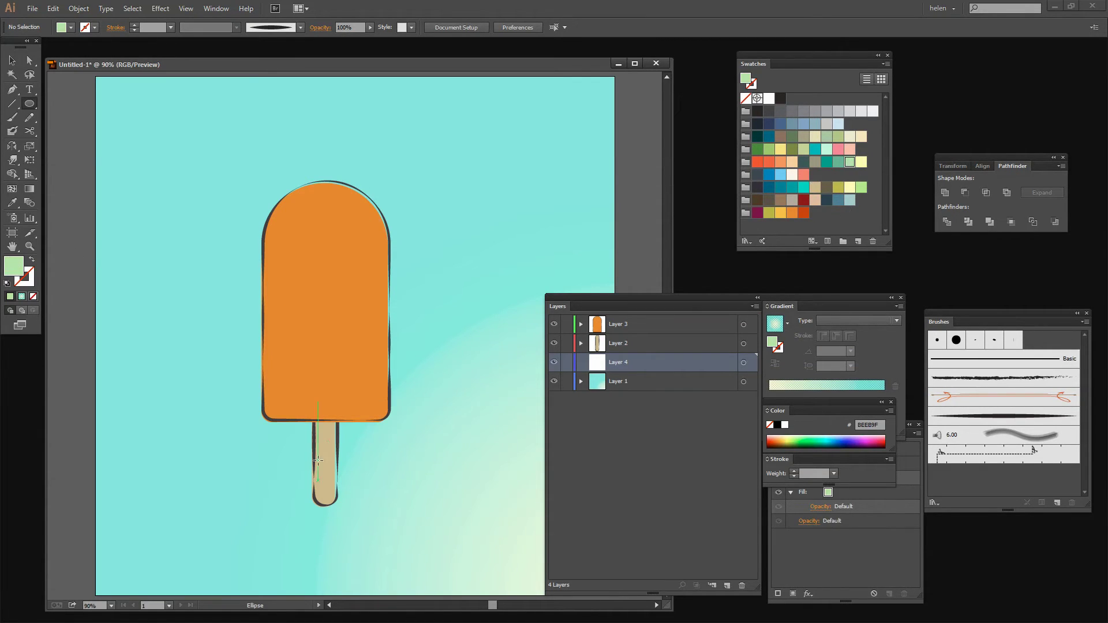
{"action": "left_click_drag", "start_coordinate": [217, 503], "coordinate": [470, 542]}
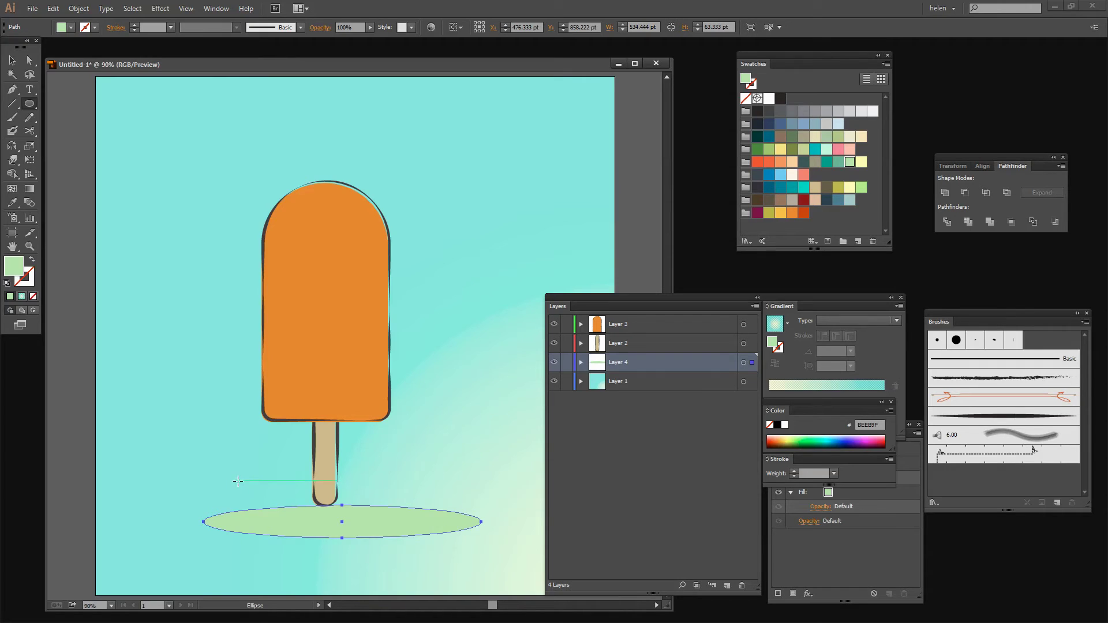
{"action": "key", "text": "v"}
{"action": "mouse_move", "coordinate": [382, 534]}
{"action": "left_mouse_down"}
{"action": "mouse_move", "coordinate": [358, 539]}
{"action": "mouse_move", "coordinate": [386, 551]}
{"action": "left_mouse_up"}
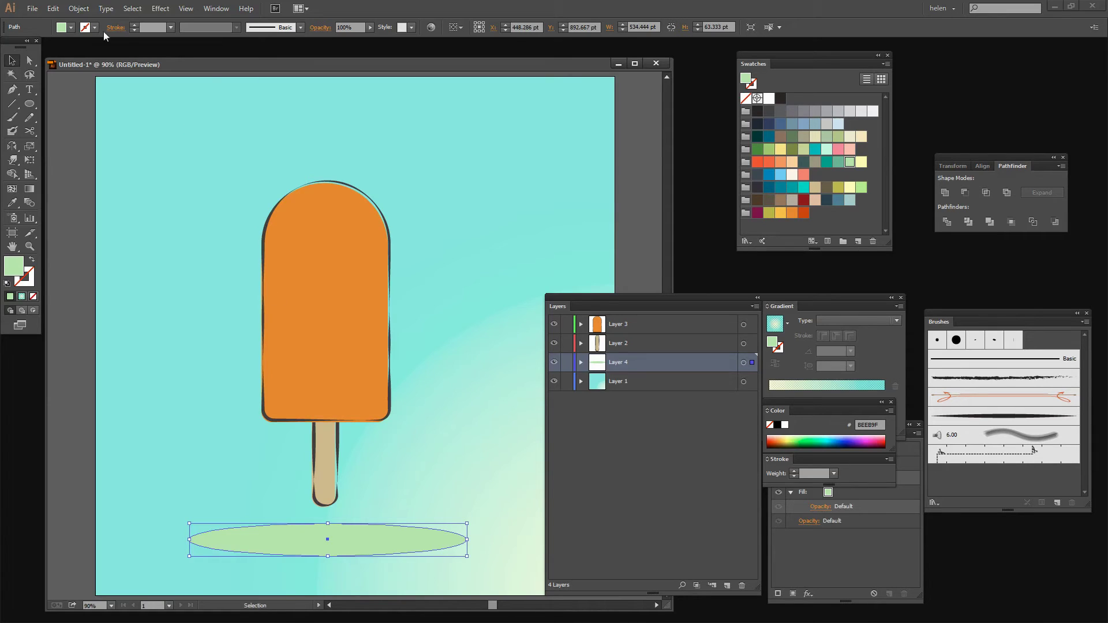
Copy the green ellipse, paste the duplicate in place, and expand Layer 4's contents.
{"action": "left_click", "coordinate": [54, 8]}
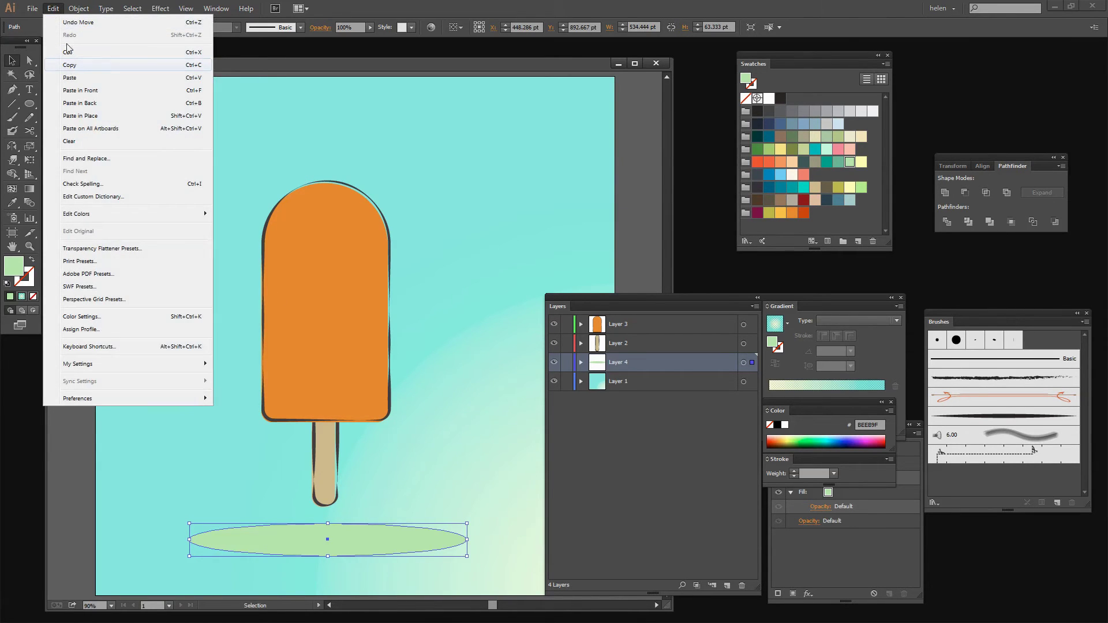
{"action": "left_click", "coordinate": [68, 64]}
{"action": "left_click", "coordinate": [52, 9]}
{"action": "left_click", "coordinate": [81, 116]}
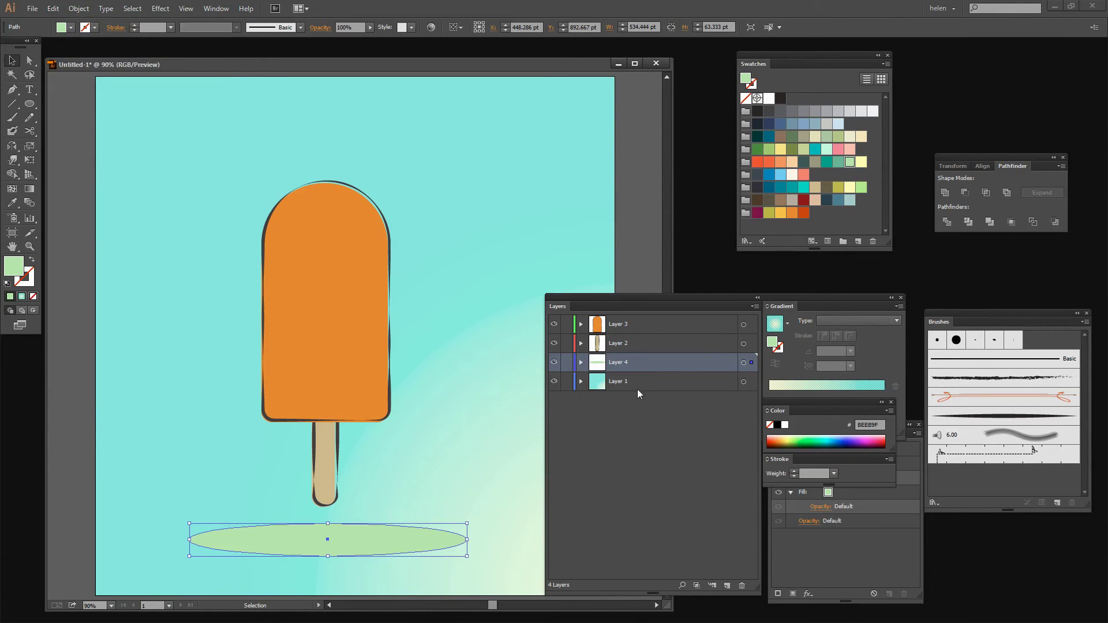
{"action": "left_click", "coordinate": [581, 362]}
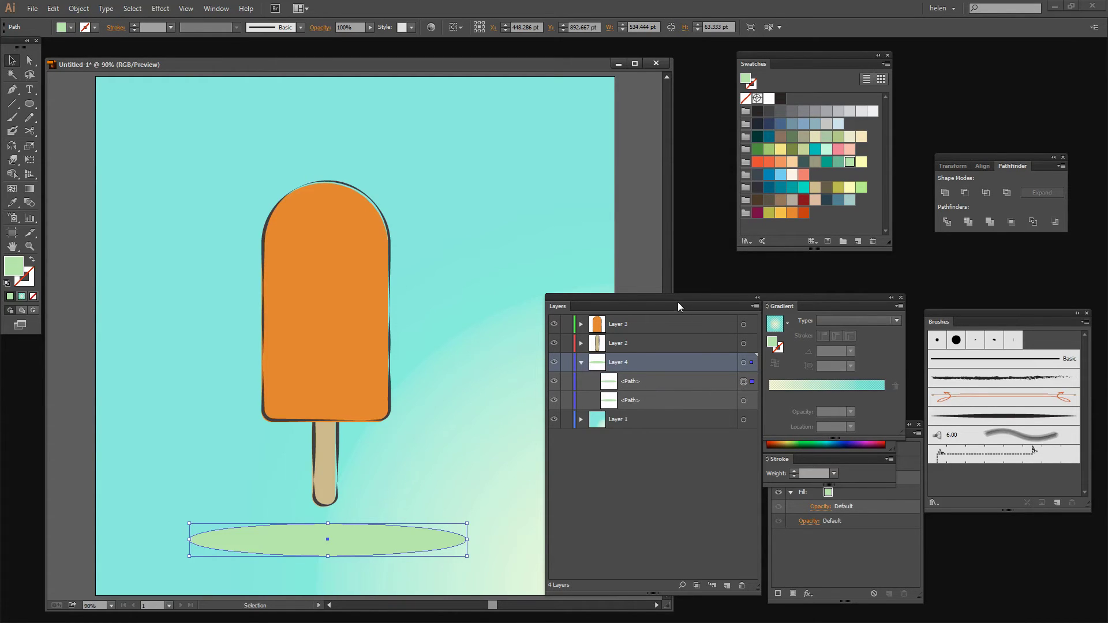
Swap the fill and stroke of the upper ellipse copy, giving it a light green stroke and no fill.
{"action": "left_click_drag", "start_coordinate": [678, 302], "coordinate": [626, 184]}
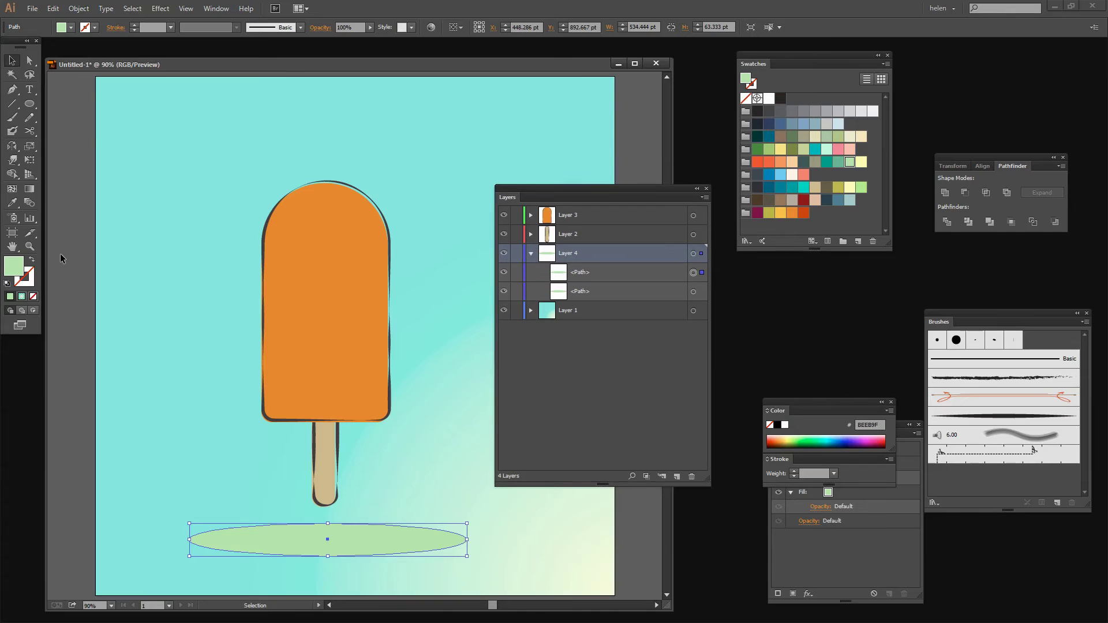
{"action": "left_click", "coordinate": [31, 260]}
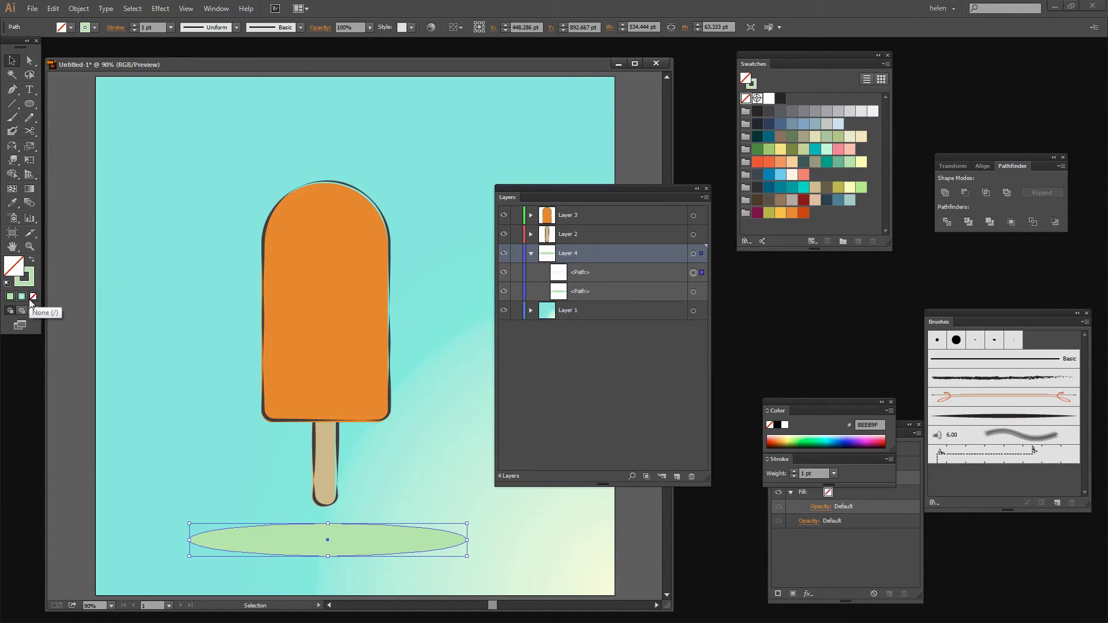
{"action": "left_click", "coordinate": [26, 282]}
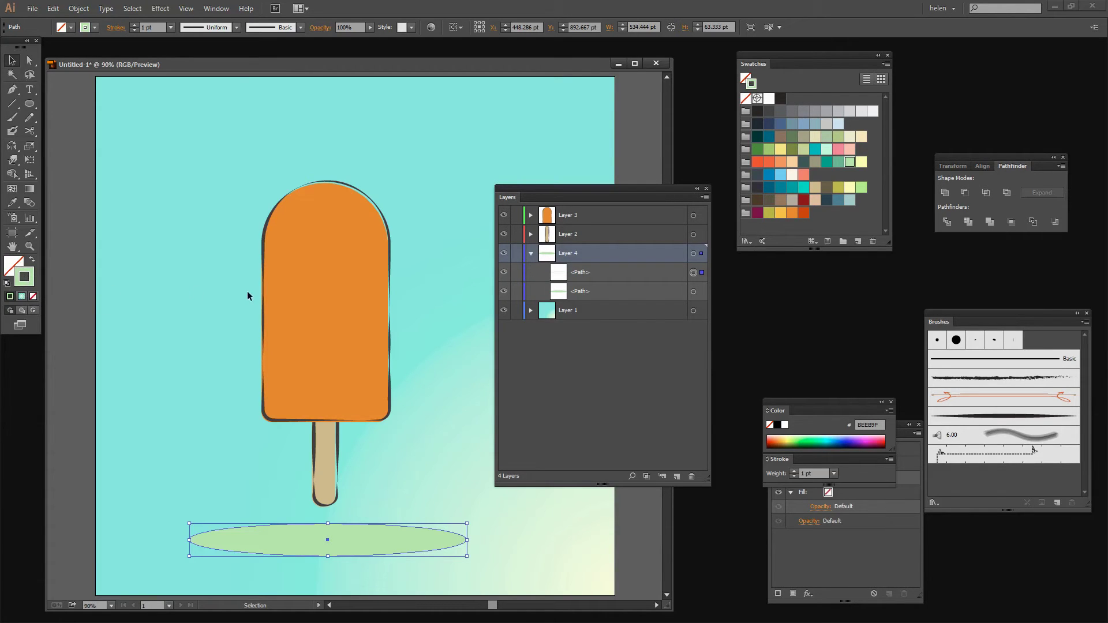
Give the upper ellipse copy a black stroke with the tapered art brush and nudge it 9 pt left and 2 pt up.
{"action": "left_click", "coordinate": [780, 99]}
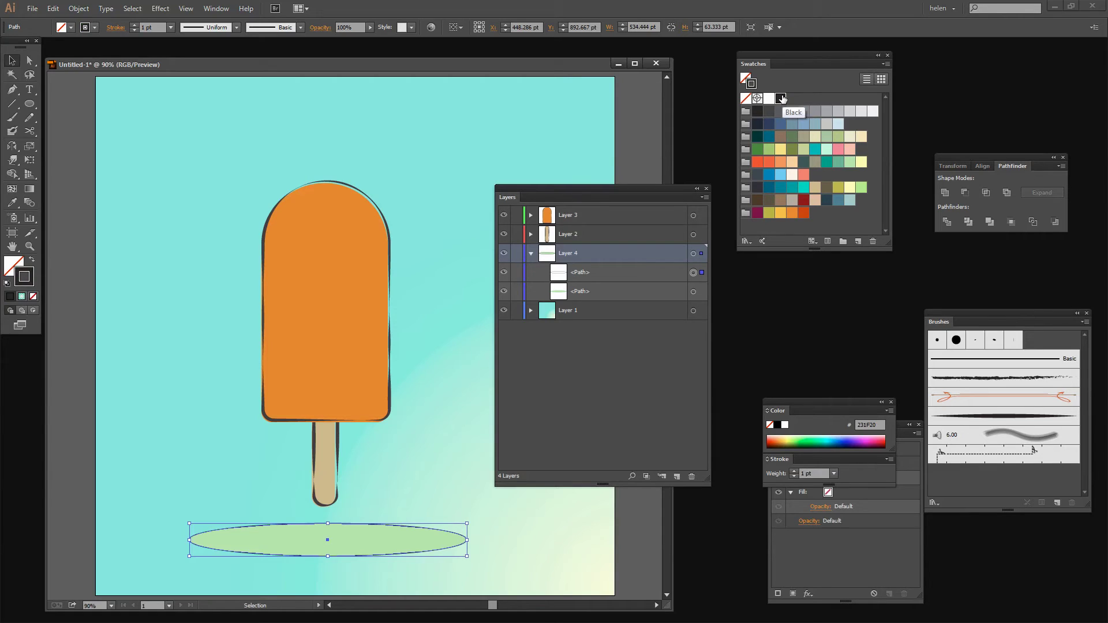
{"action": "left_click", "coordinate": [988, 421]}
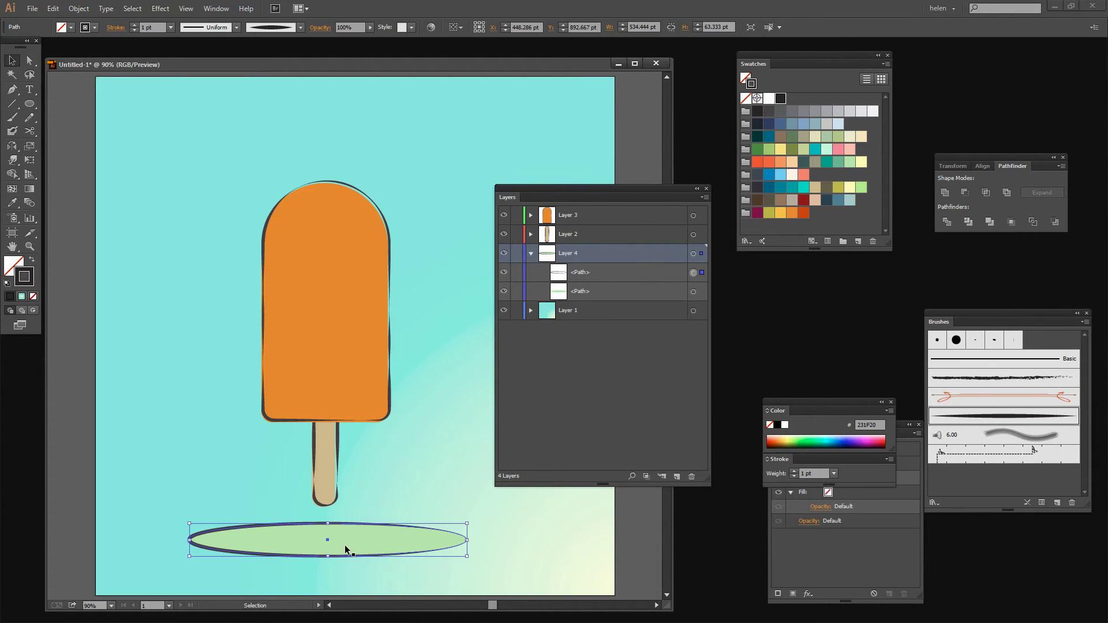
{"action": "key", "text": "Up"}
{"action": "key", "text": "Up"}
{"action": "key", "text": "Up"}
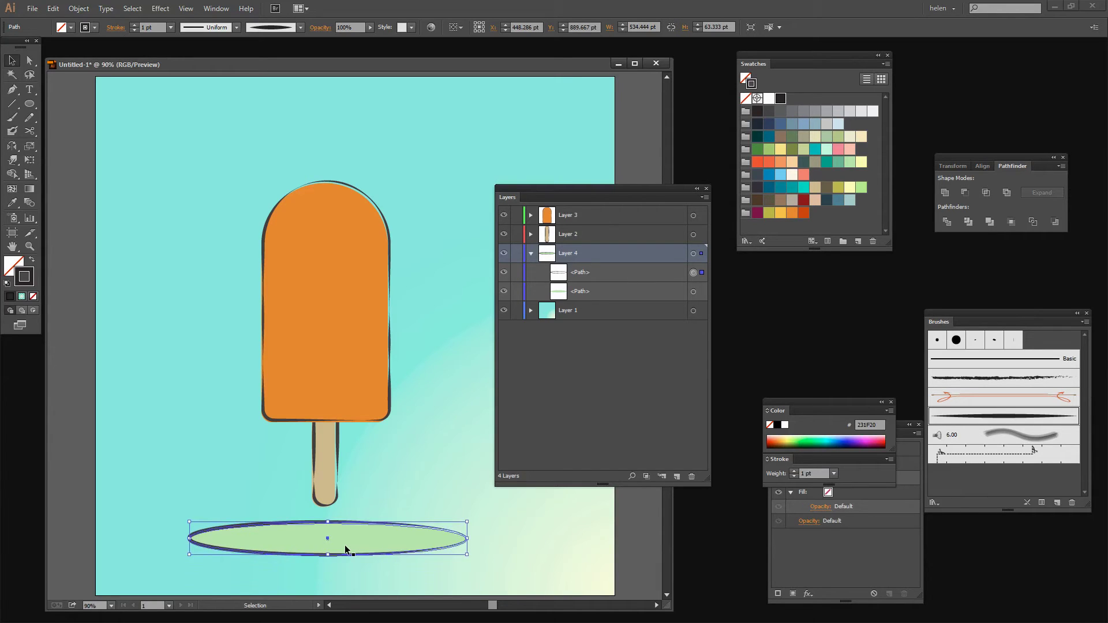
{"action": "key", "text": "Left"}
{"action": "key", "text": "Left"}
{"action": "key", "text": "Left"}
{"action": "key", "text": "Left"}
{"action": "key", "text": "Left"}
{"action": "key", "text": "Left"}
{"action": "key", "text": "Left"}
{"action": "key", "text": "Left"}
{"action": "key", "text": "Left"}
{"action": "key", "text": "Down"}
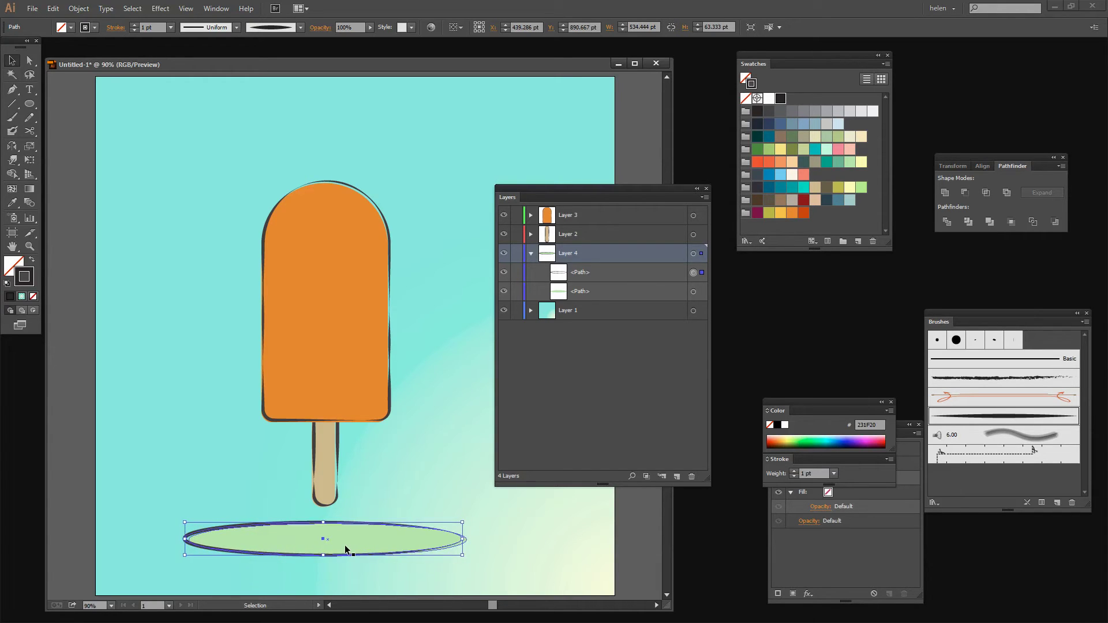
Cut the ellipse outline with Scissors at its upper left, its lower right and just above its right end.
{"action": "left_click", "coordinate": [30, 131]}
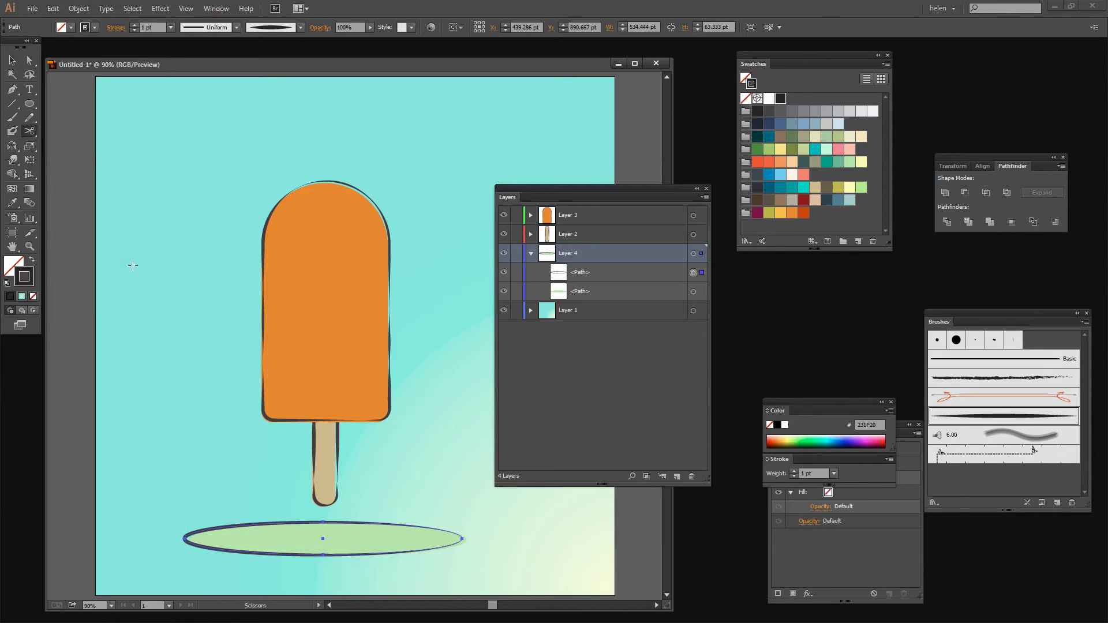
{"action": "left_click", "coordinate": [241, 525]}
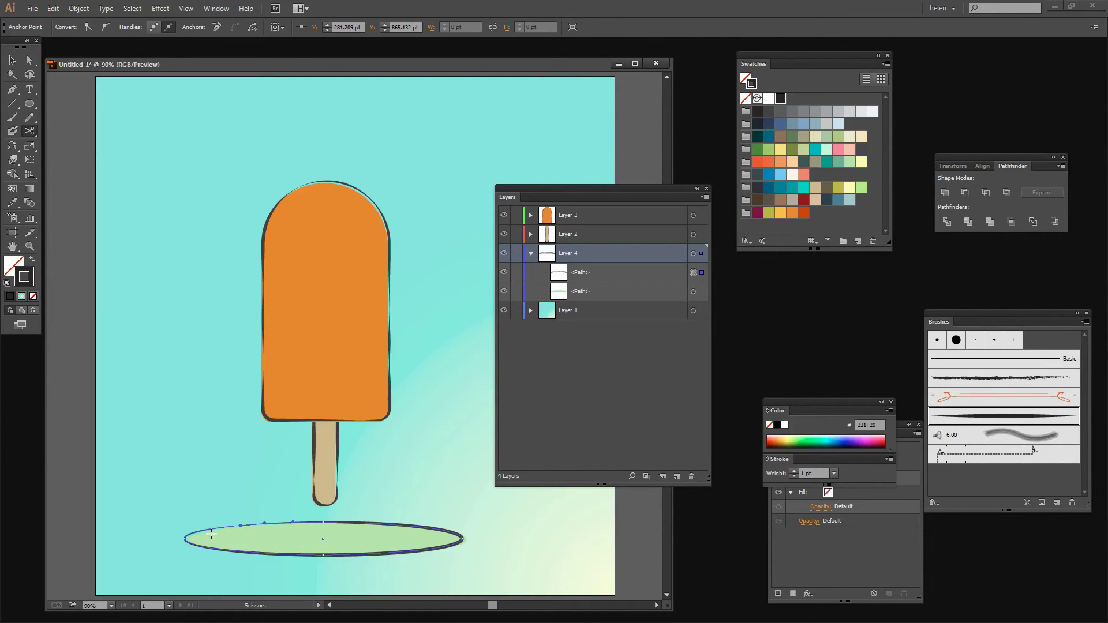
{"action": "left_click", "coordinate": [391, 554]}
{"action": "left_click", "coordinate": [453, 541]}
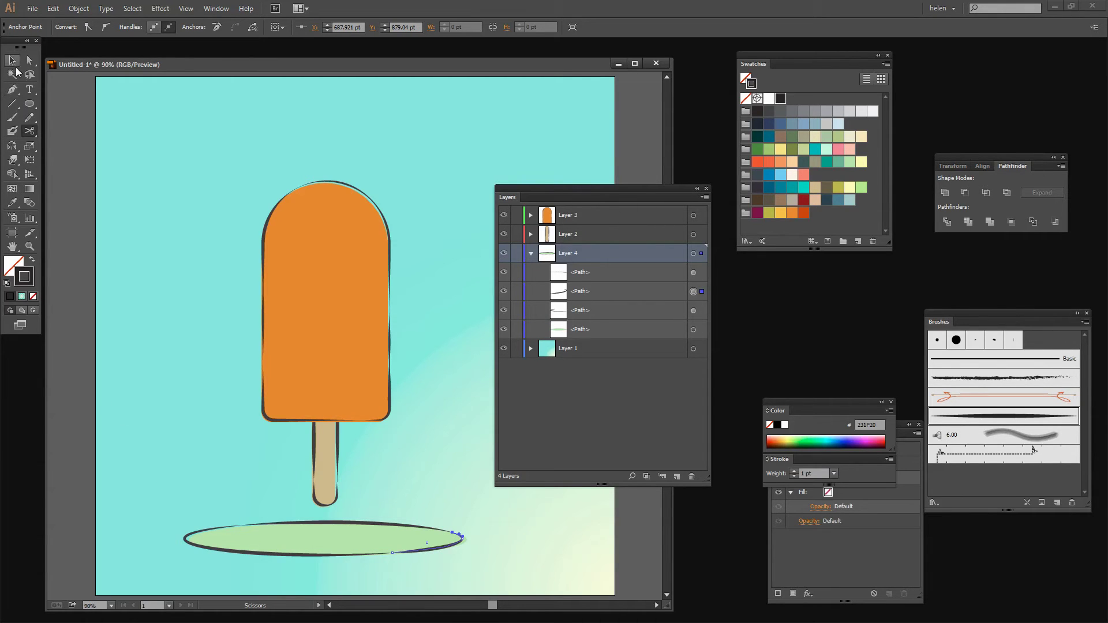
Apply the lens-shaped width profile to the long lower-left segment of the ellipse outline.
{"action": "left_click", "coordinate": [14, 63]}
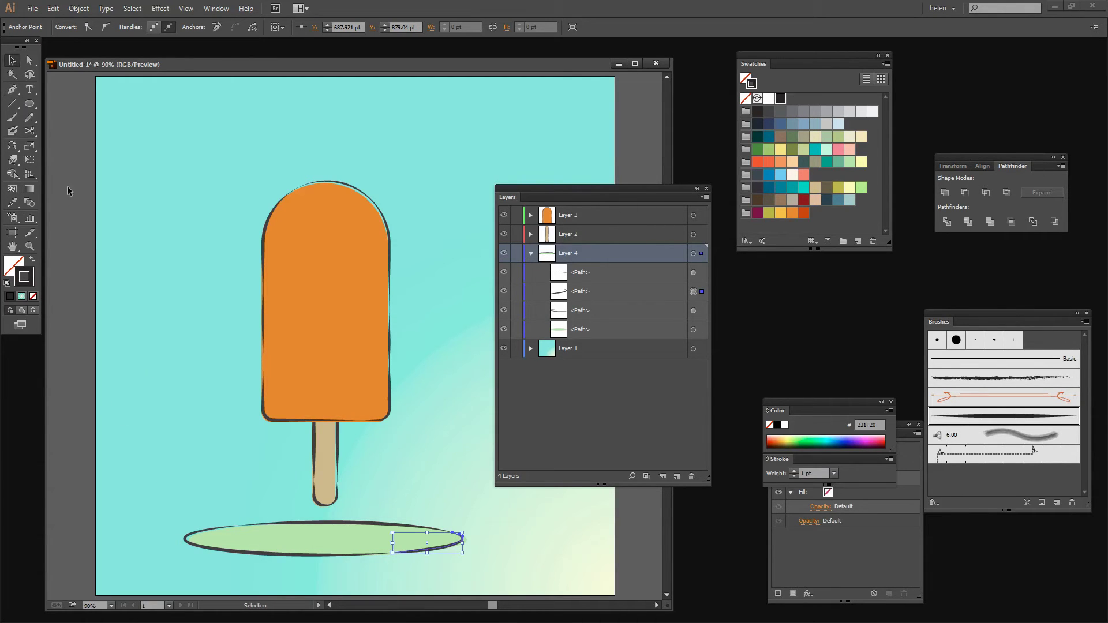
{"action": "left_click", "coordinate": [254, 552]}
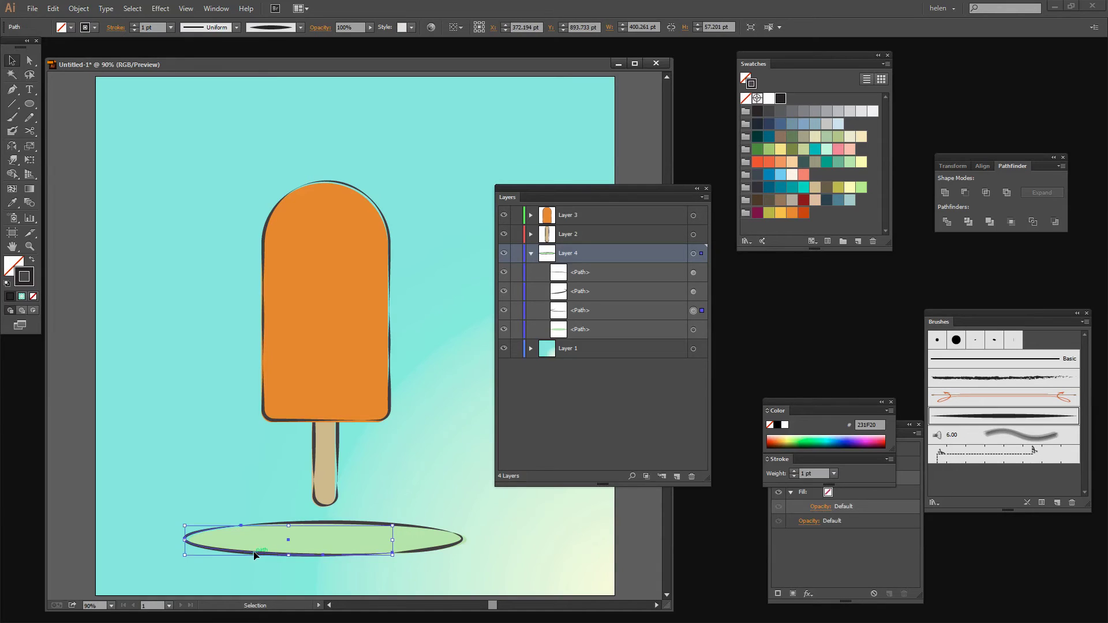
{"action": "left_click", "coordinate": [236, 27]}
{"action": "left_click", "coordinate": [202, 62]}
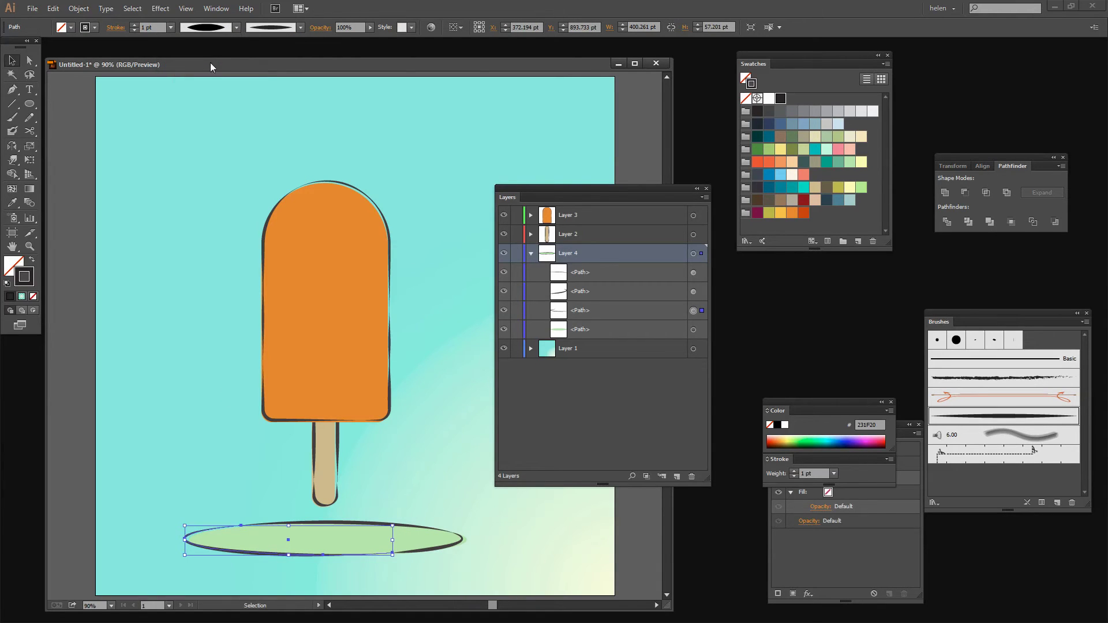
Apply the double-bulge width profile to the upper segment of the ellipse outline and reduce its stroke weight.
{"action": "left_click", "coordinate": [341, 519]}
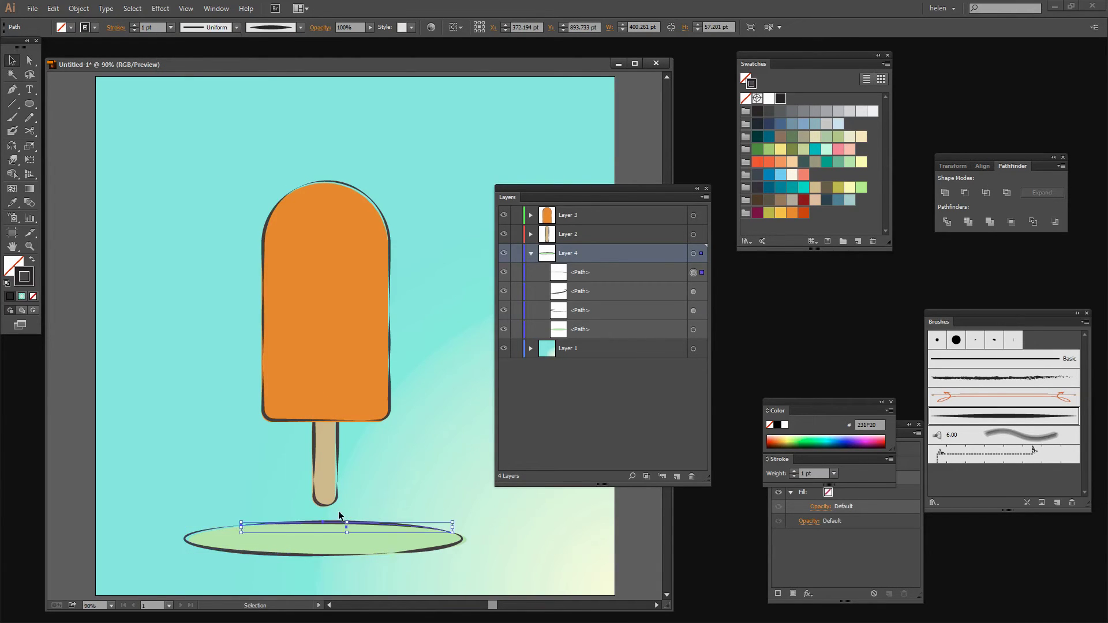
{"action": "left_click", "coordinate": [237, 27]}
{"action": "left_click", "coordinate": [219, 87]}
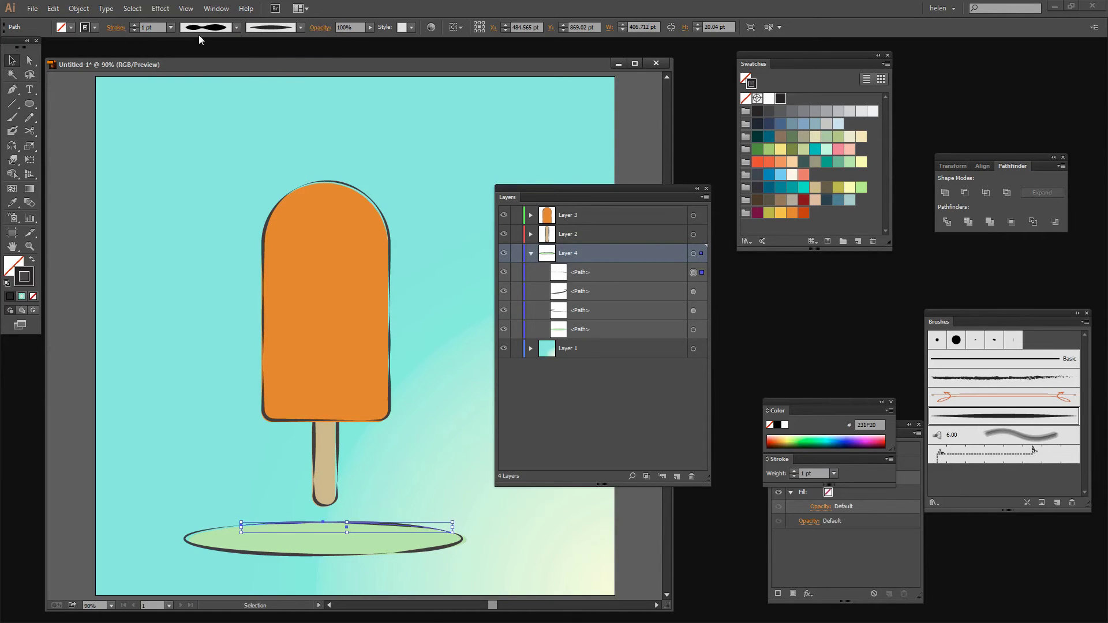
{"action": "left_click", "coordinate": [171, 27]}
{"action": "left_click", "coordinate": [187, 65]}
Set the short right segment of the ellipse outline to a 0.75 pt stroke and deselect it.
{"action": "left_click", "coordinate": [440, 550]}
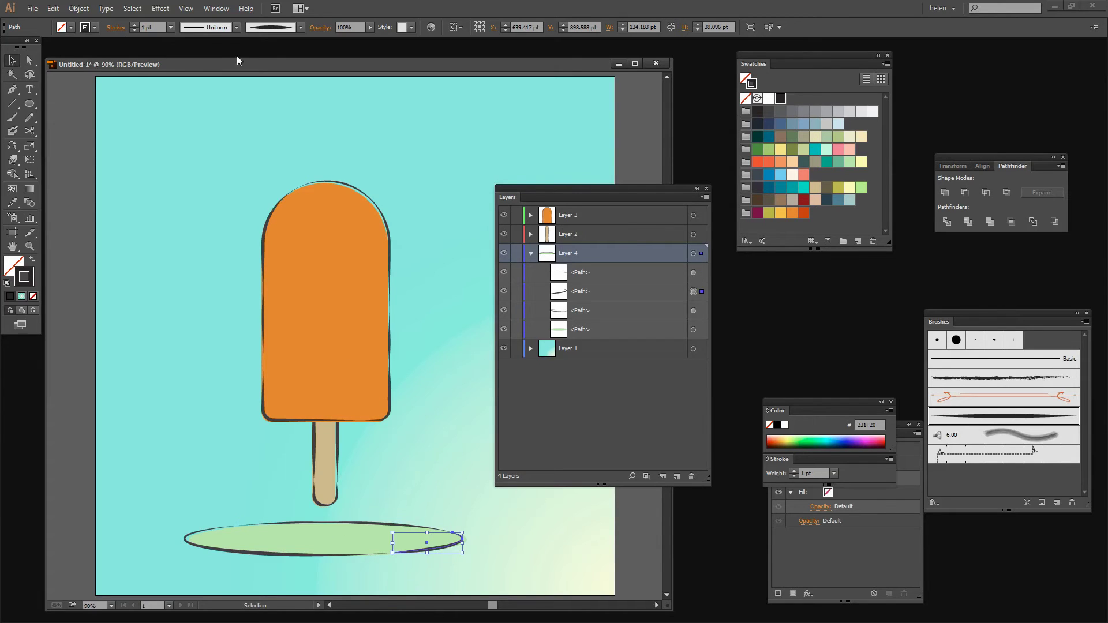
{"action": "left_click", "coordinate": [170, 27]}
{"action": "left_click", "coordinate": [187, 64]}
{"action": "left_click", "coordinate": [255, 569]}
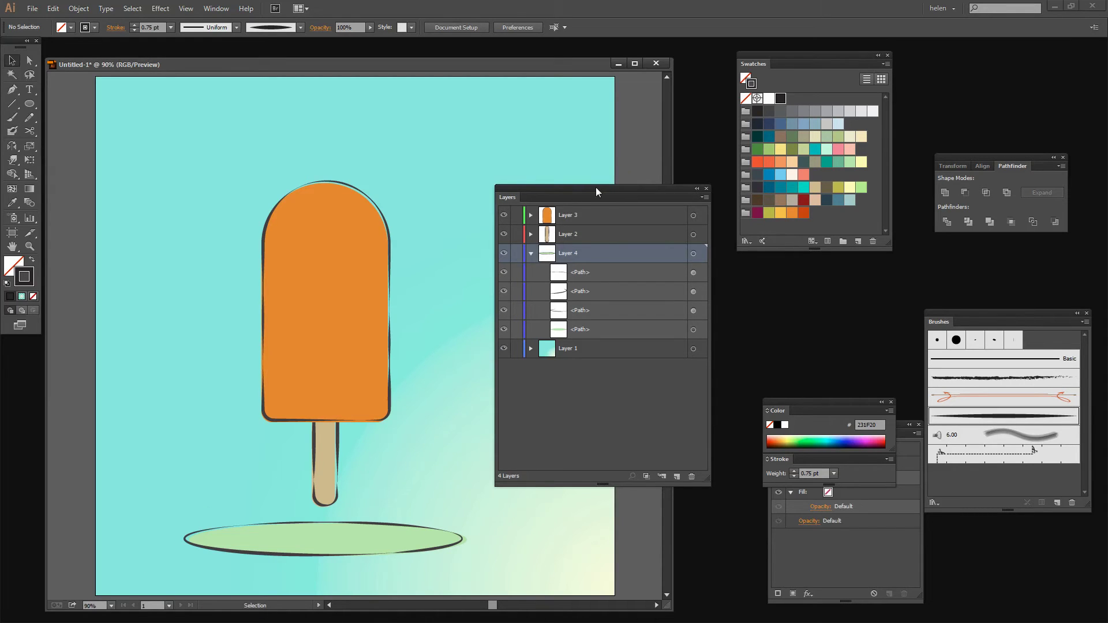
Collapse Layer 4 and draw a narrow upright ellipse about 38 × 70 pt to the upper right of the popsicle.
{"action": "left_click_drag", "start_coordinate": [595, 187], "coordinate": [634, 110]}
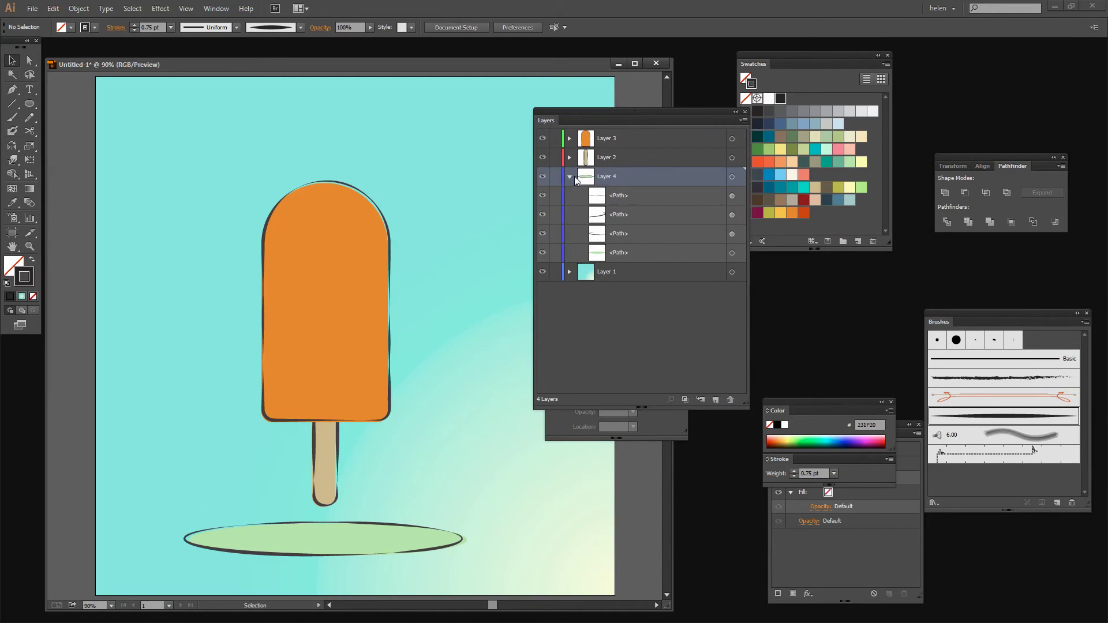
{"action": "left_click", "coordinate": [569, 177]}
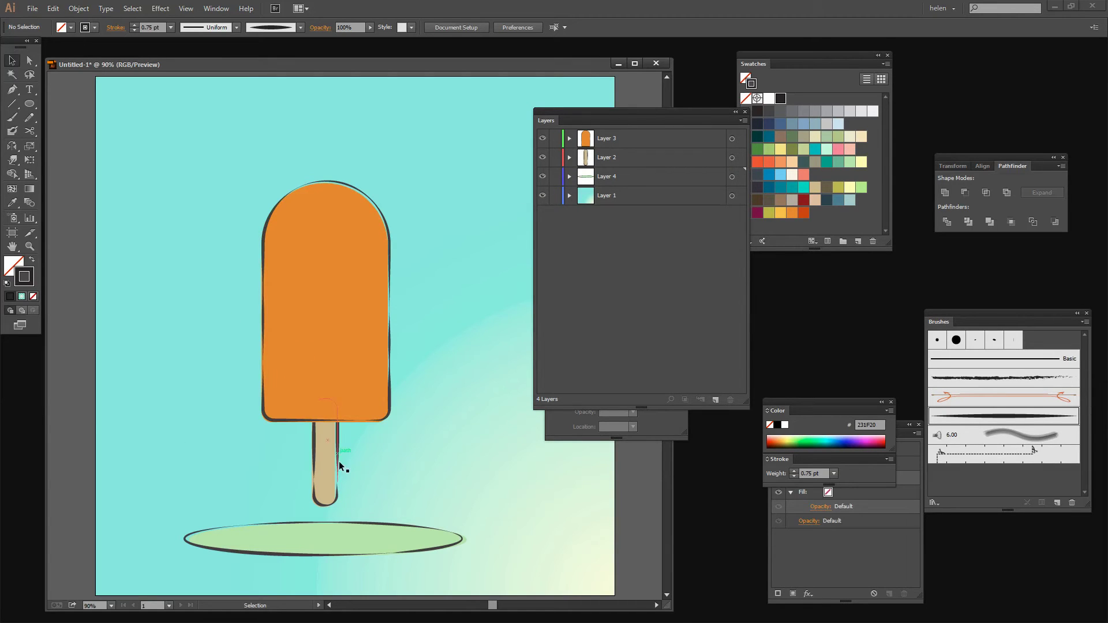
{"action": "left_click", "coordinate": [29, 105]}
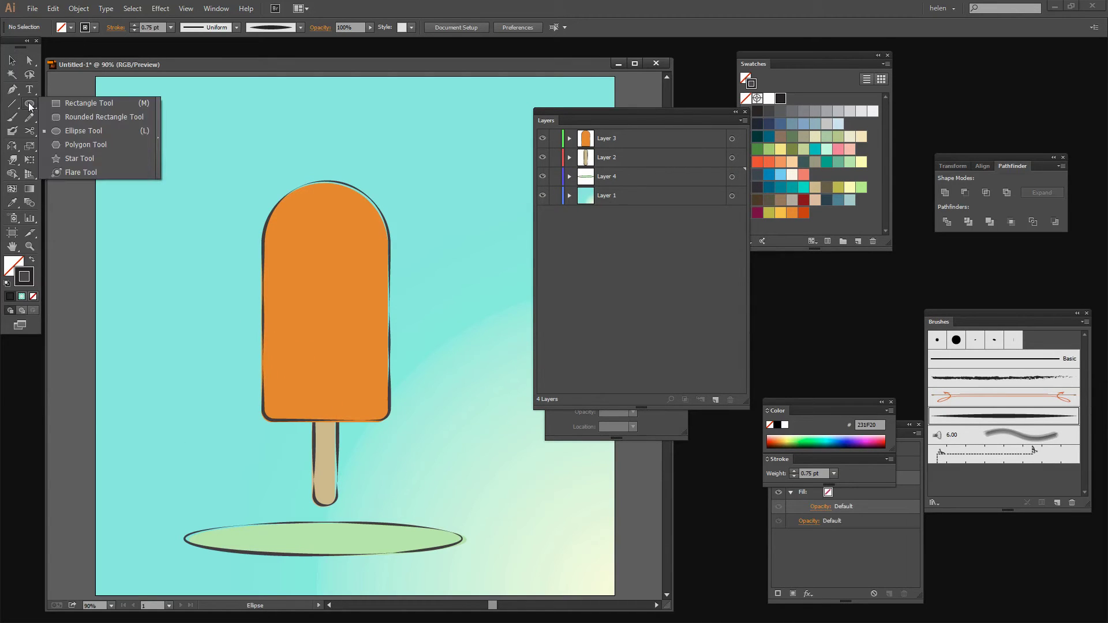
{"action": "left_click_drag", "start_coordinate": [29, 104], "coordinate": [85, 133]}
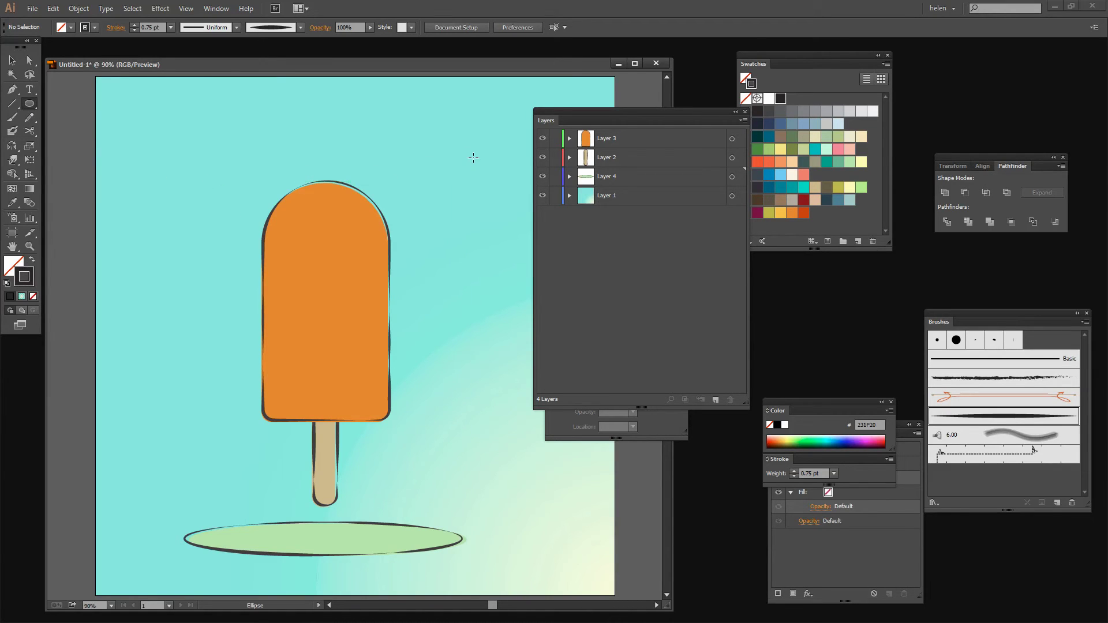
{"action": "mouse_move", "coordinate": [474, 157]}
{"action": "left_mouse_down"}
{"action": "mouse_move", "coordinate": [496, 205]}
{"action": "mouse_move", "coordinate": [494, 194]}
{"action": "left_mouse_up"}
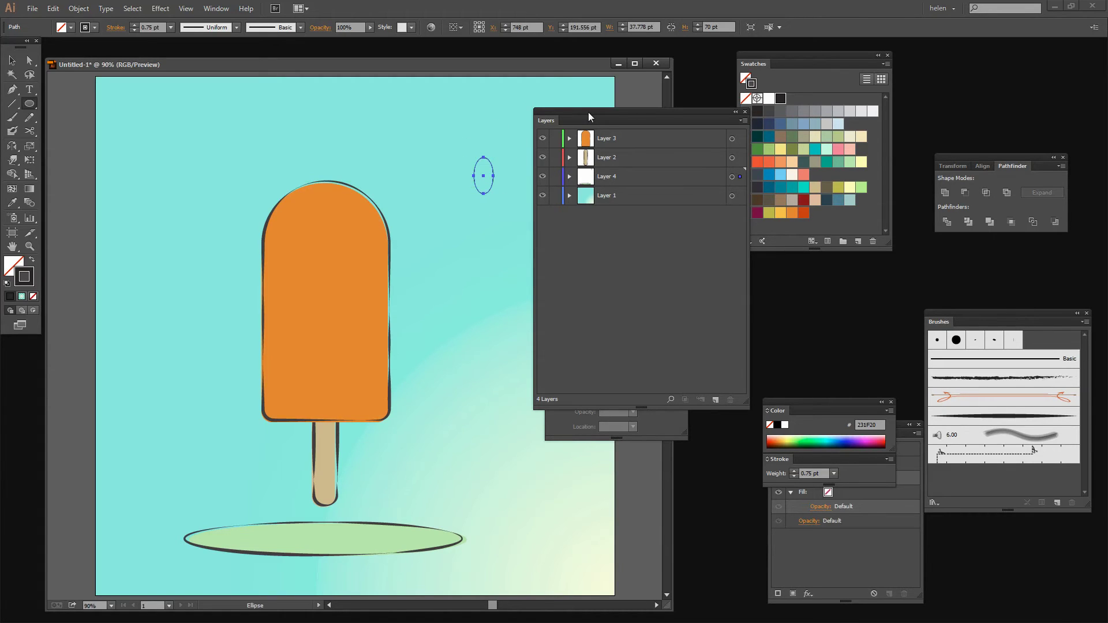
{"action": "left_click_drag", "start_coordinate": [589, 117], "coordinate": [730, 127]}
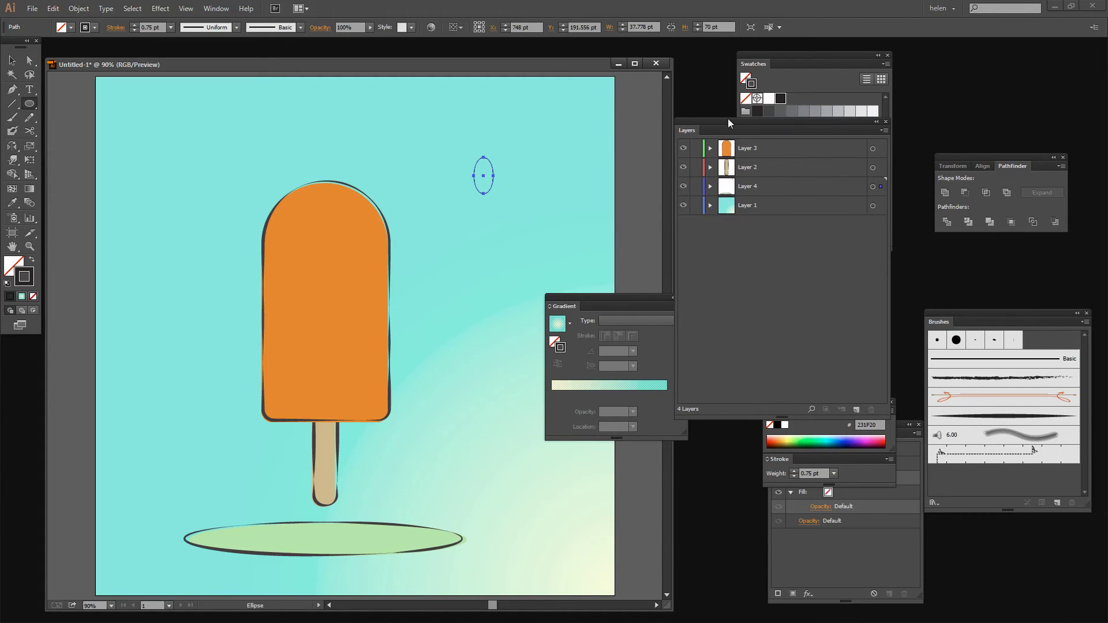
Reshape the small ellipse into a teardrop about 77 pt tall by making its top anchor a raised corner and lifting its bottom anchor slightly.
{"action": "left_click", "coordinate": [30, 61]}
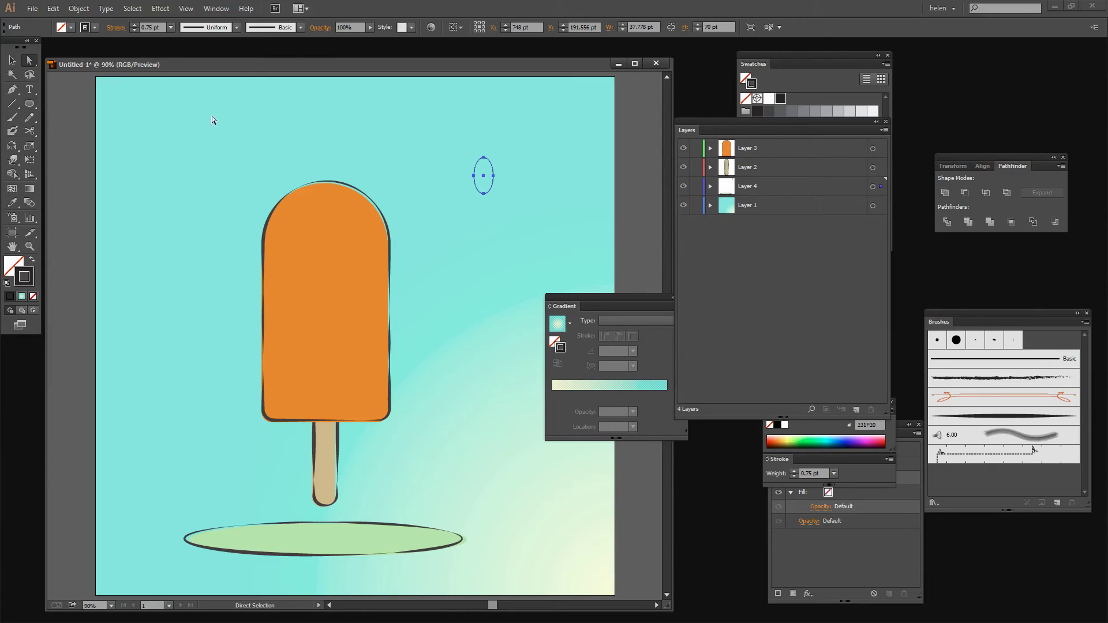
{"action": "left_click", "coordinate": [482, 157]}
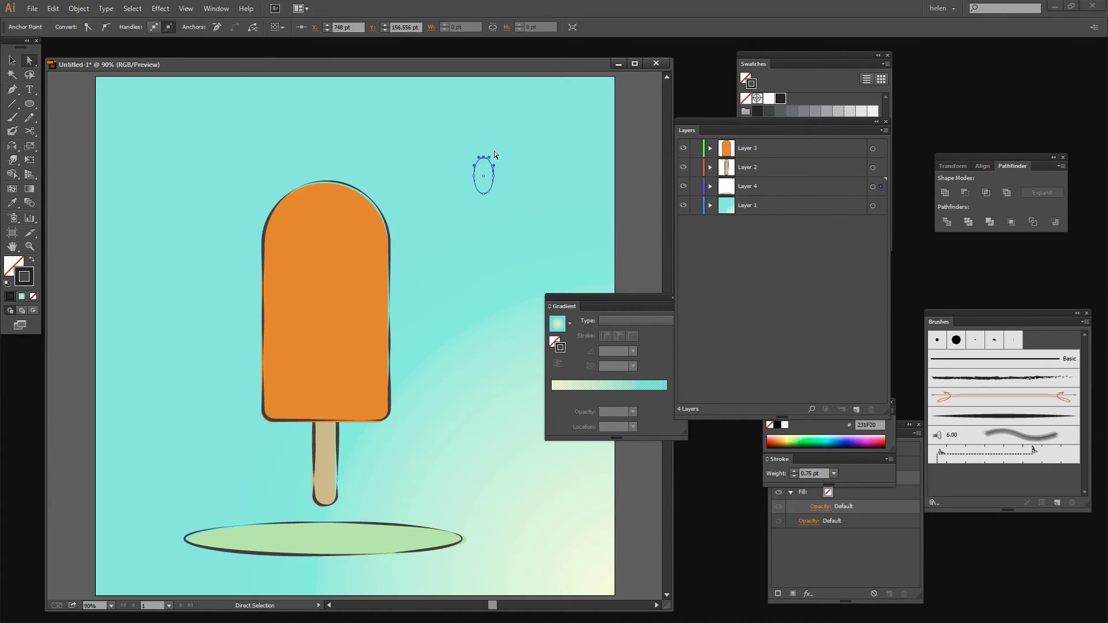
{"action": "left_click", "coordinate": [88, 28]}
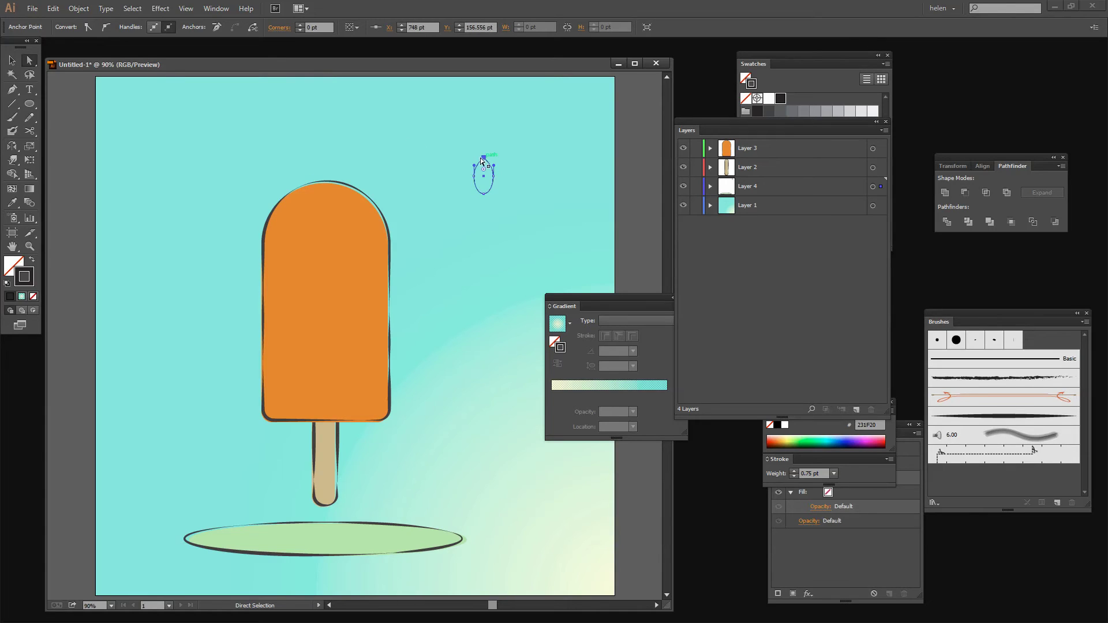
{"action": "left_click_drag", "start_coordinate": [484, 157], "coordinate": [484, 149]}
{"action": "left_click_drag", "start_coordinate": [484, 195], "coordinate": [485, 191]}
{"action": "left_click", "coordinate": [487, 179]}
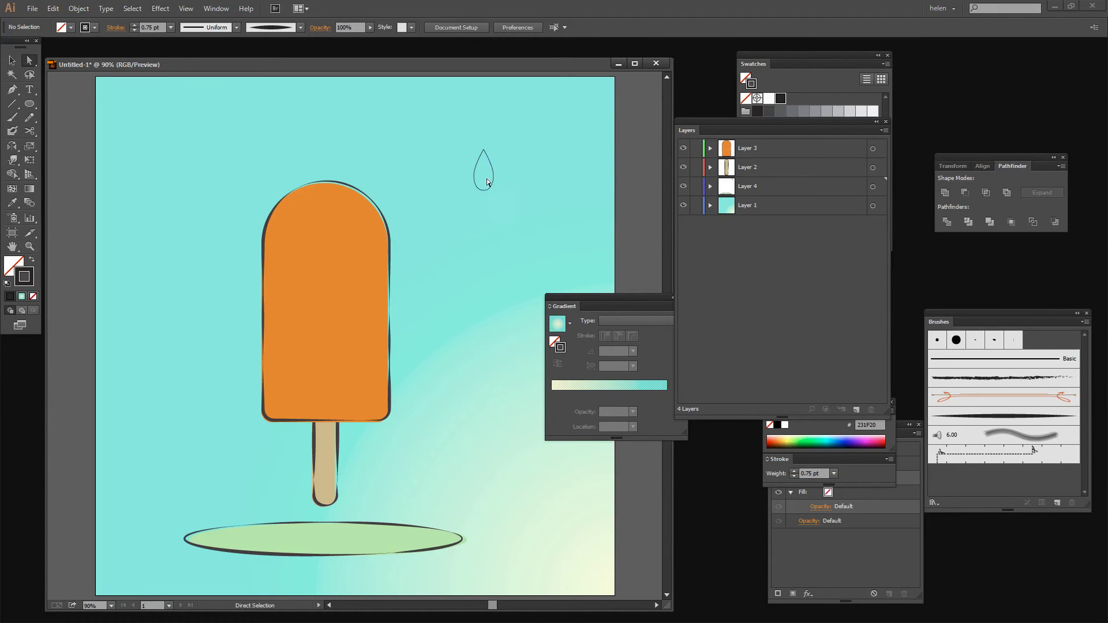
Copy the teardrop and paste the duplicate in place.
{"action": "left_click", "coordinate": [492, 167]}
{"action": "left_click_drag", "start_coordinate": [508, 210], "coordinate": [508, 209]}
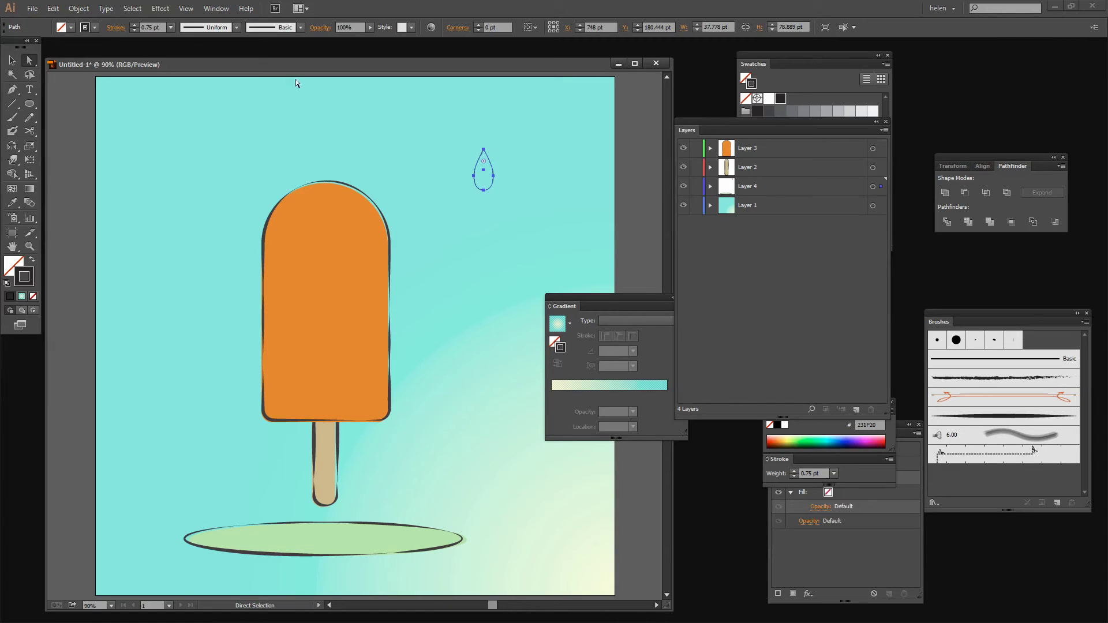
{"action": "left_click", "coordinate": [53, 9]}
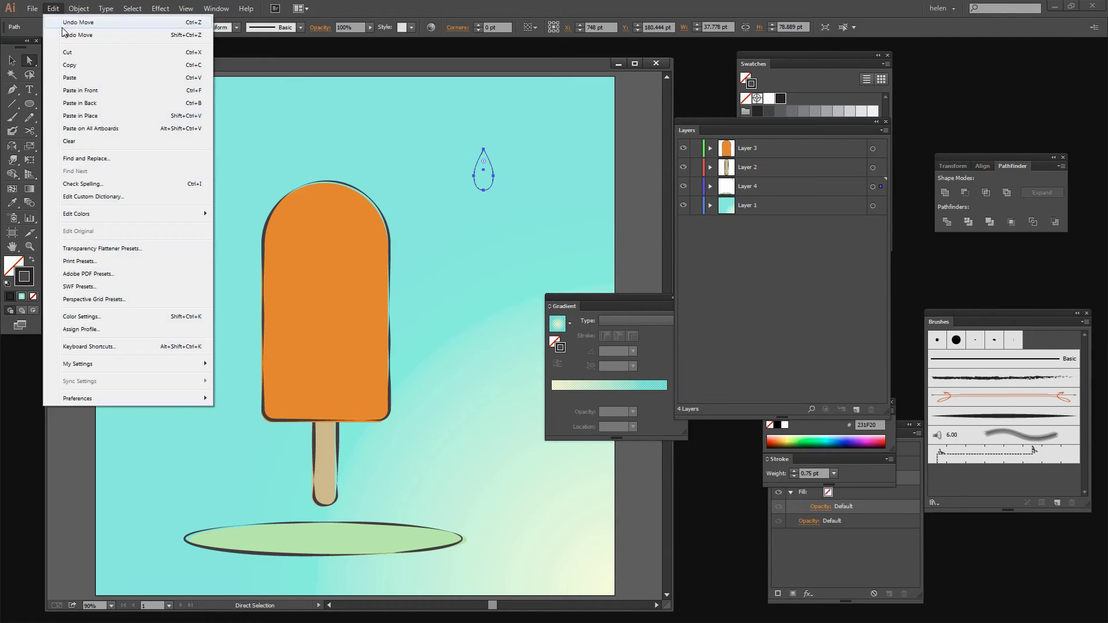
{"action": "left_click", "coordinate": [67, 65]}
{"action": "left_click", "coordinate": [53, 9]}
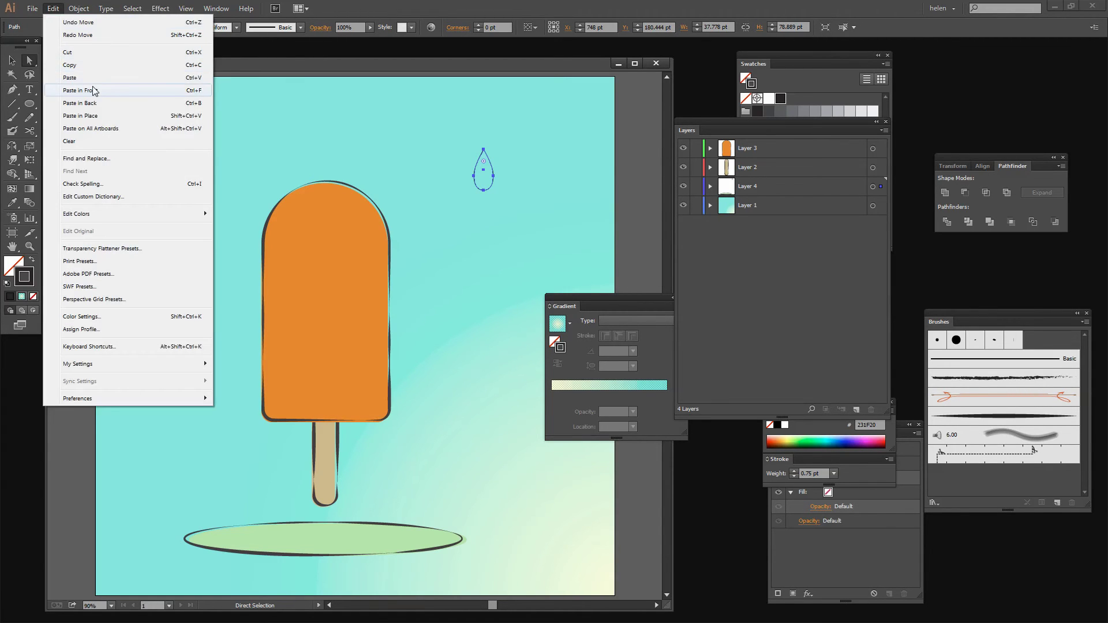
{"action": "left_click", "coordinate": [92, 115]}
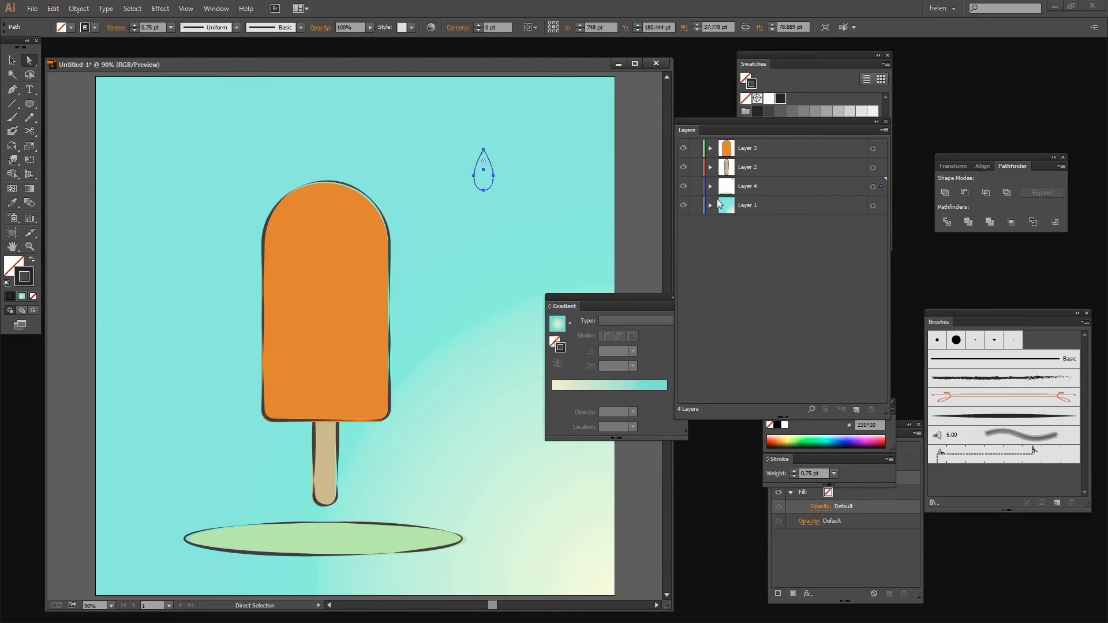
Expand Layer 4 and apply the tapered art brush to the upper teardrop path.
{"action": "left_click", "coordinate": [710, 186]}
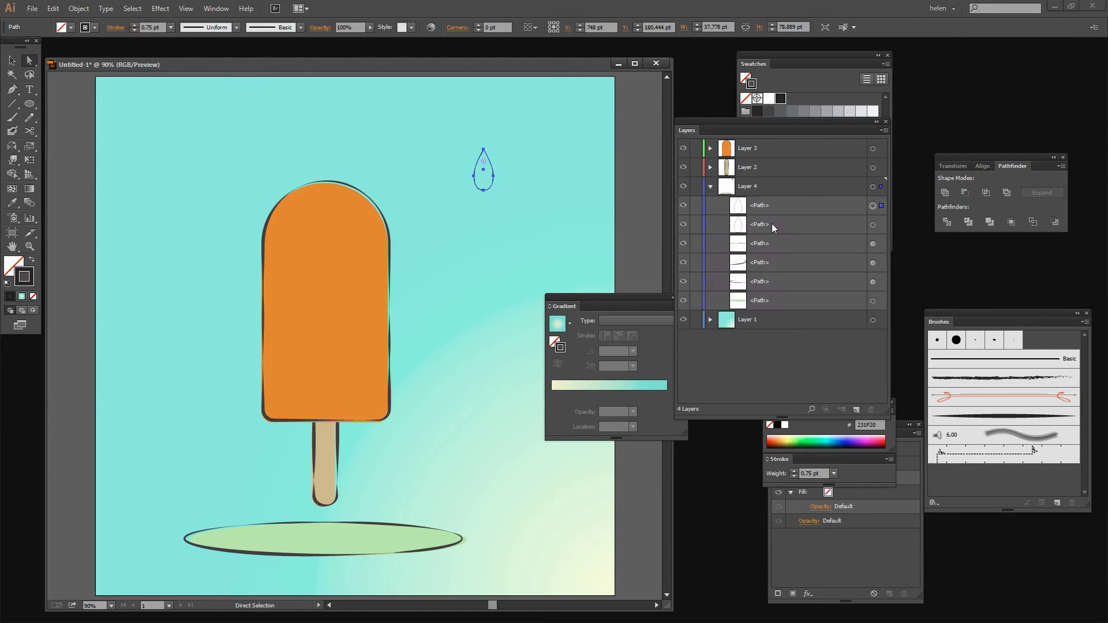
{"action": "left_click", "coordinate": [732, 202]}
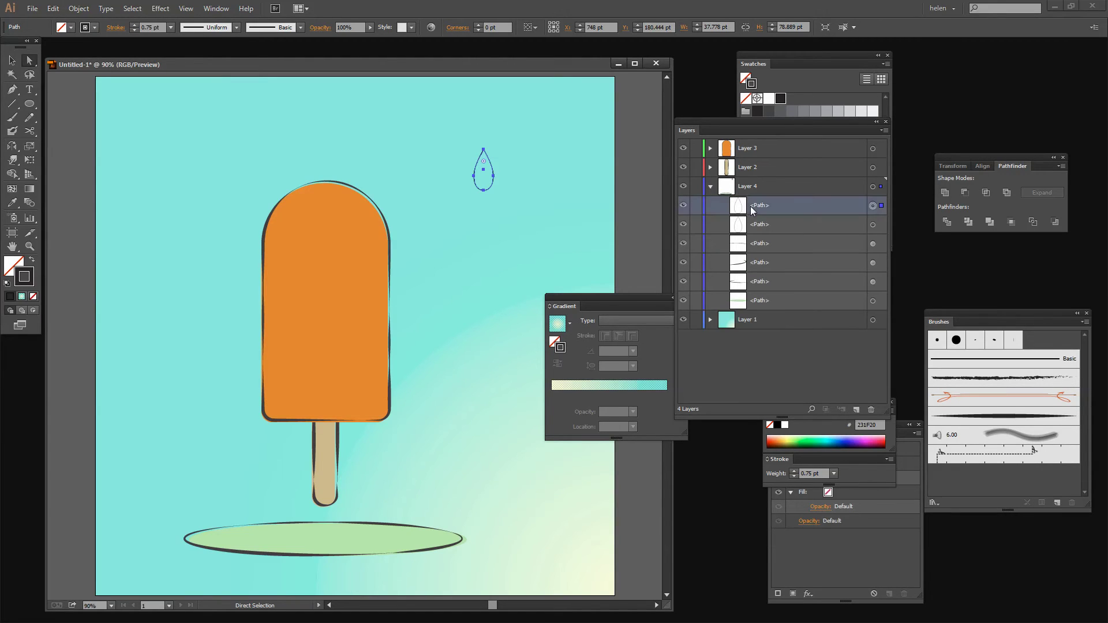
{"action": "left_click", "coordinate": [991, 417]}
Fill the lower teardrop path in Layer 4 with the popsicle's orange.
{"action": "left_click", "coordinate": [768, 224]}
{"action": "left_click", "coordinate": [873, 225]}
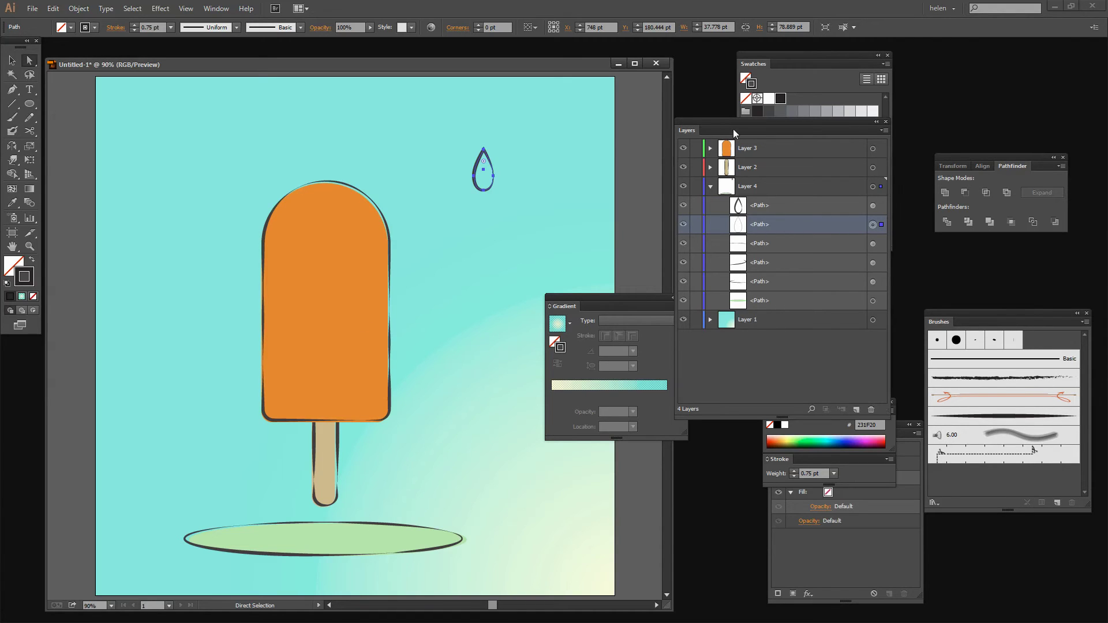
{"action": "left_click_drag", "start_coordinate": [732, 129], "coordinate": [844, 276]}
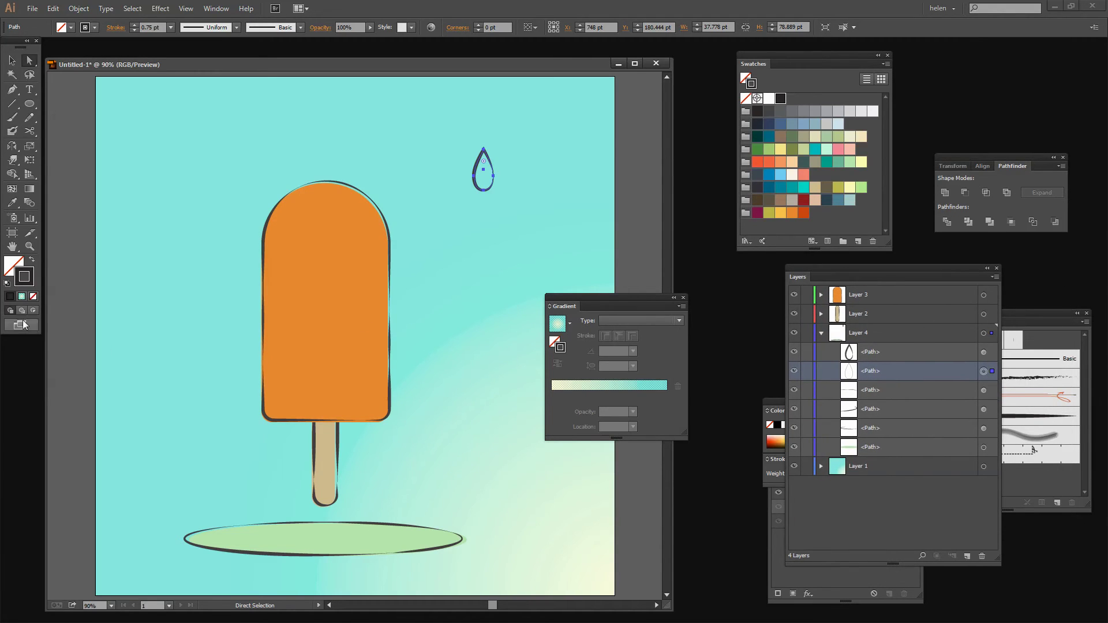
{"action": "left_click", "coordinate": [32, 260]}
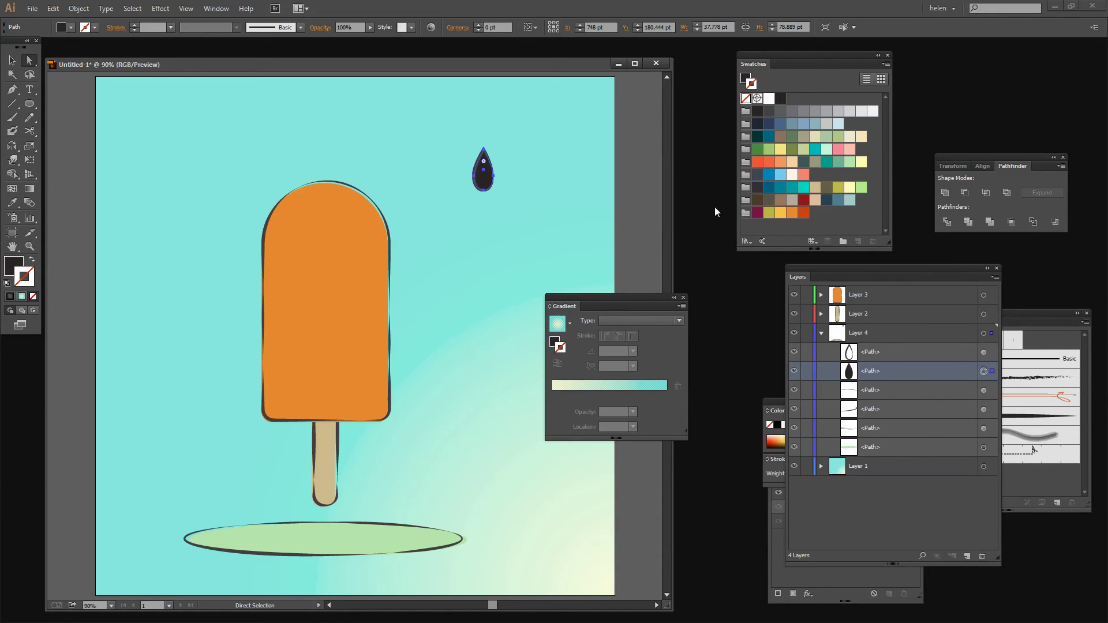
{"action": "left_click", "coordinate": [791, 213]}
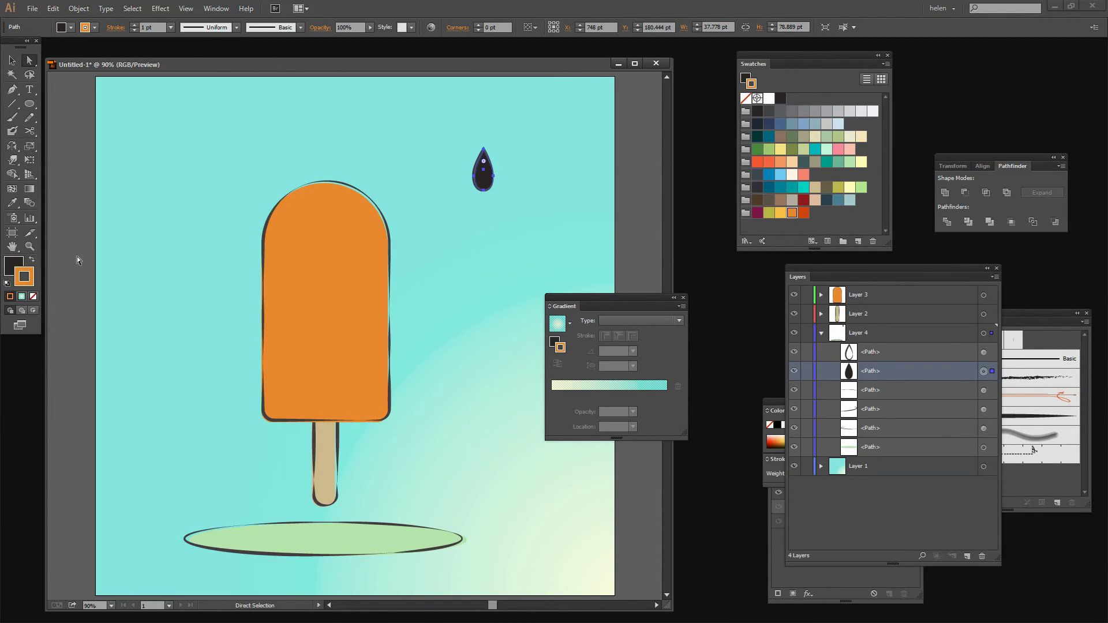
{"action": "left_click", "coordinate": [33, 261]}
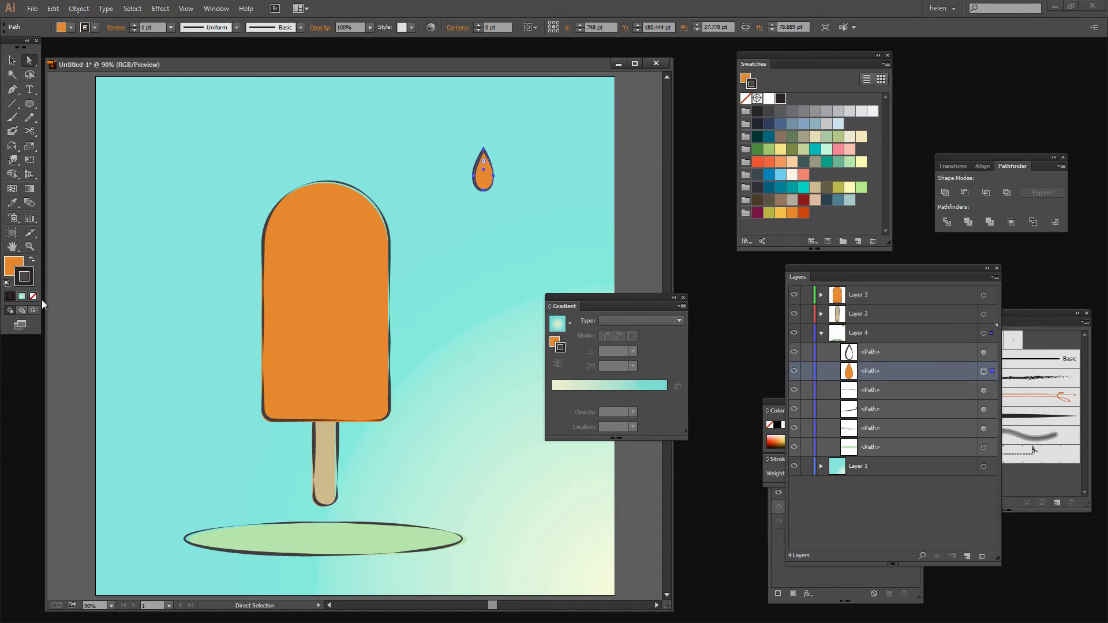
Remove the stroke from the orange teardrop fill and nudge it slightly to offset it from its dark outline.
{"action": "left_click", "coordinate": [34, 297]}
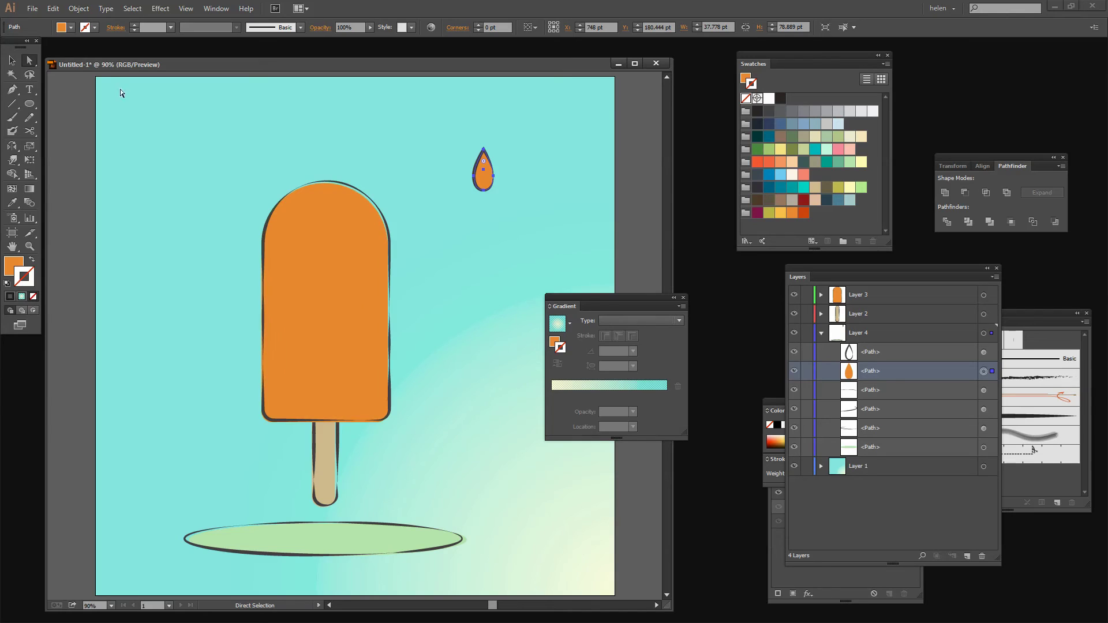
{"action": "left_click", "coordinate": [11, 60]}
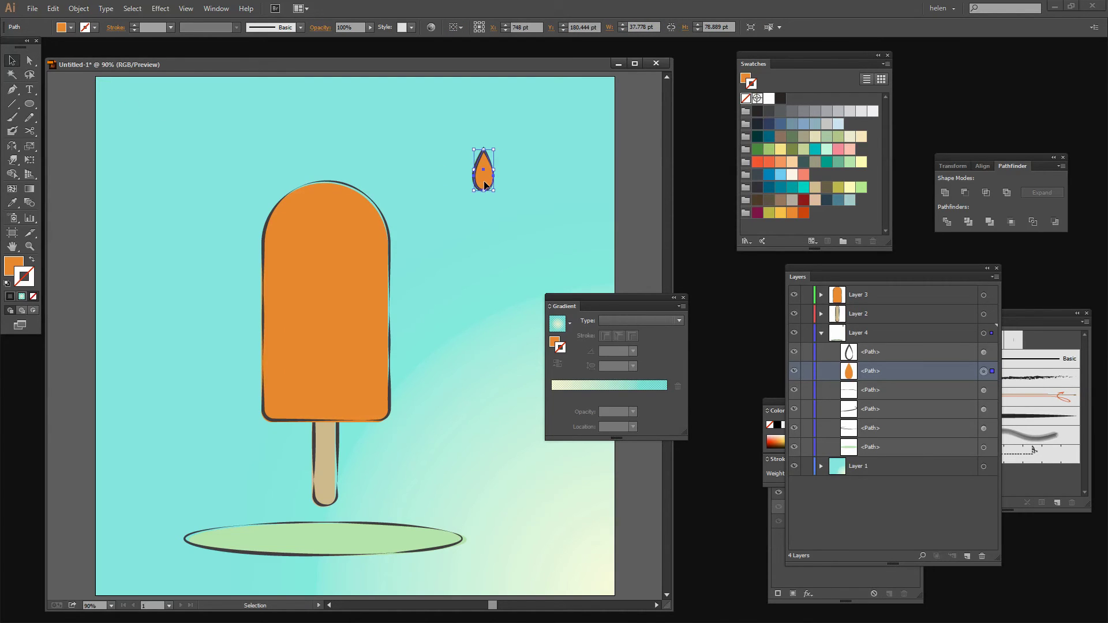
{"action": "key", "text": "Right"}
{"action": "key", "text": "Right"}
{"action": "key", "text": "Right"}
{"action": "key", "text": "Right"}
{"action": "key", "text": "Right"}
{"action": "key", "text": "Down"}
{"action": "key", "text": "Down"}
{"action": "key", "text": "Down"}
{"action": "key", "text": "Down"}
{"action": "key", "text": "Down"}
{"action": "key", "text": "Down"}
{"action": "key", "text": "Down"}
{"action": "key", "text": "Down"}
{"action": "key", "text": "Down"}
{"action": "key", "text": "Left"}
{"action": "key", "text": "Left"}
{"action": "key", "text": "Left"}
{"action": "key", "text": "Left"}
{"action": "key", "text": "Left"}
{"action": "key", "text": "Right"}
{"action": "left_click", "coordinate": [527, 192]}
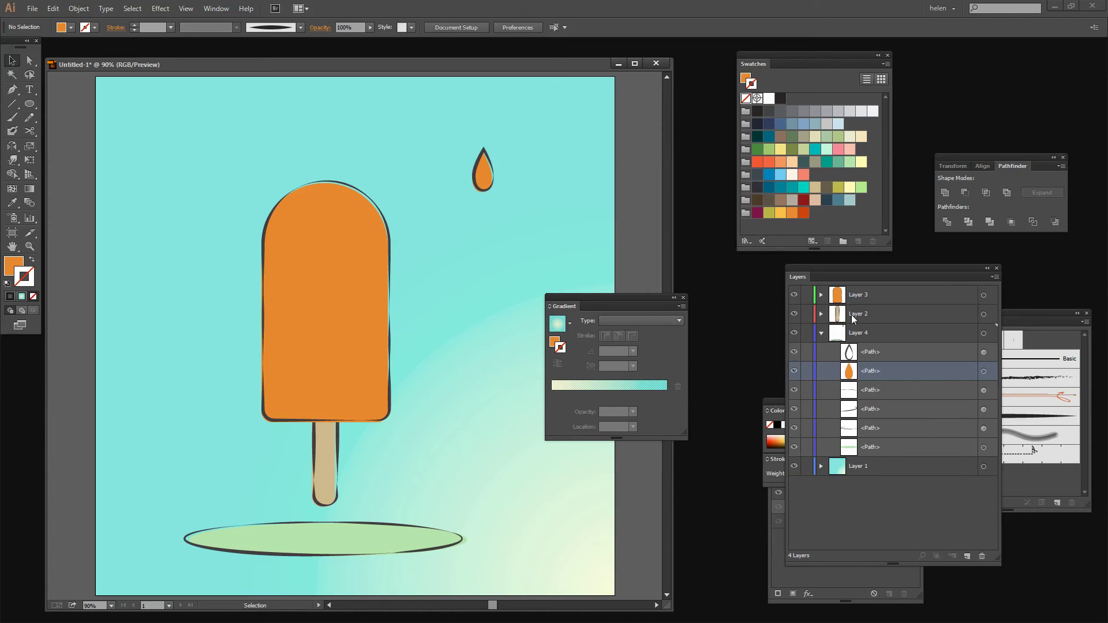
Set the stroke weight of the teardrop's outline path in Layer 4 to 0.5 pt.
{"action": "left_click", "coordinate": [984, 353]}
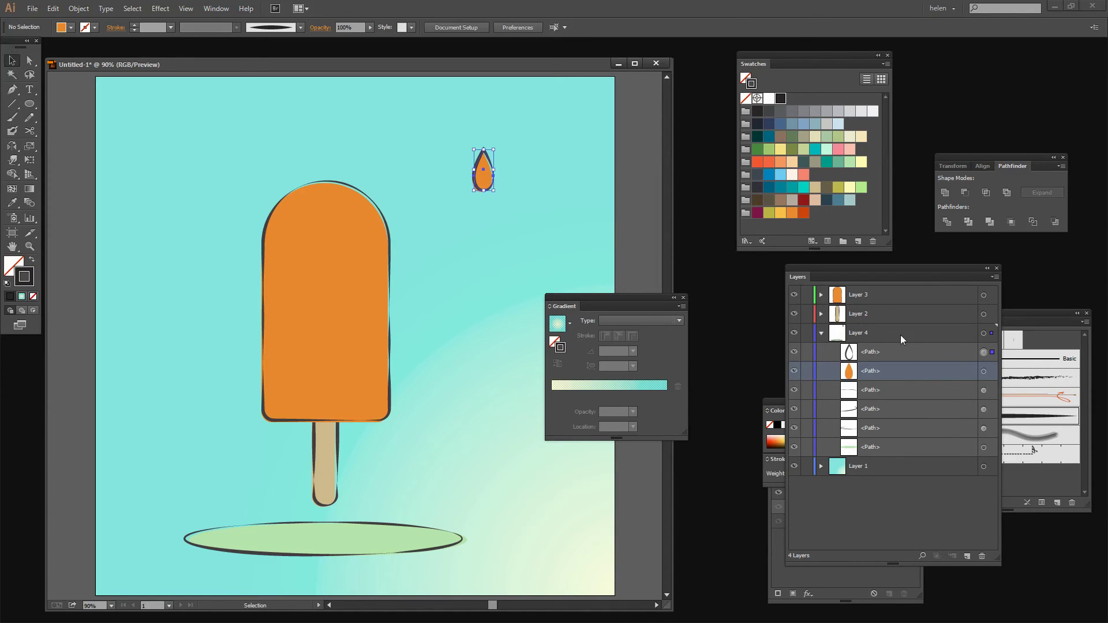
{"action": "left_click", "coordinate": [170, 28]}
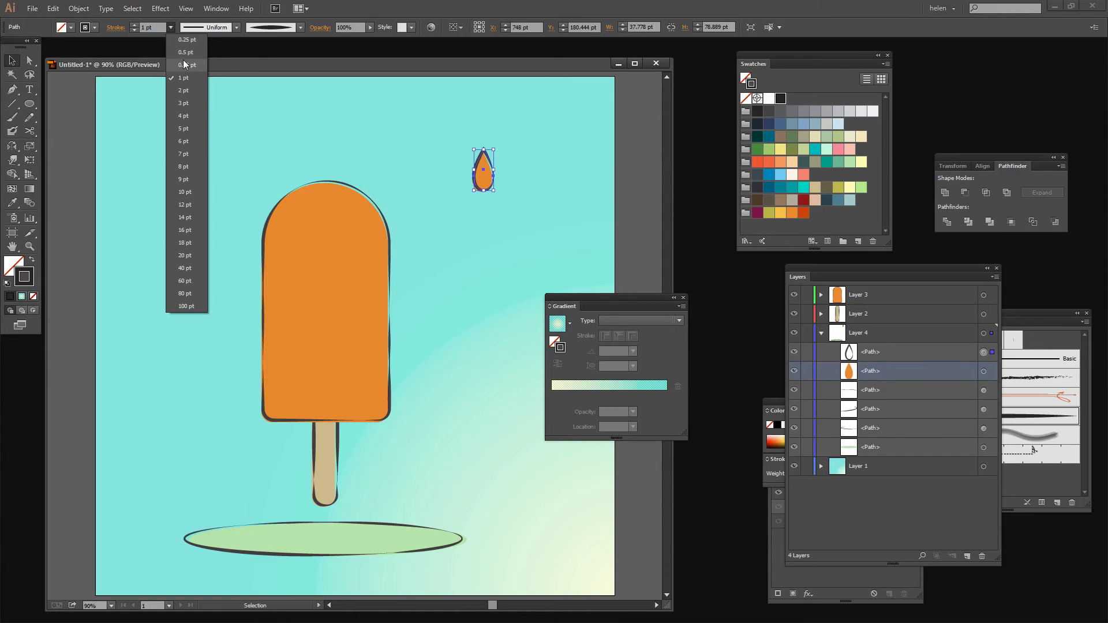
{"action": "left_click", "coordinate": [184, 64]}
{"action": "left_click", "coordinate": [171, 27]}
{"action": "left_click", "coordinate": [186, 52]}
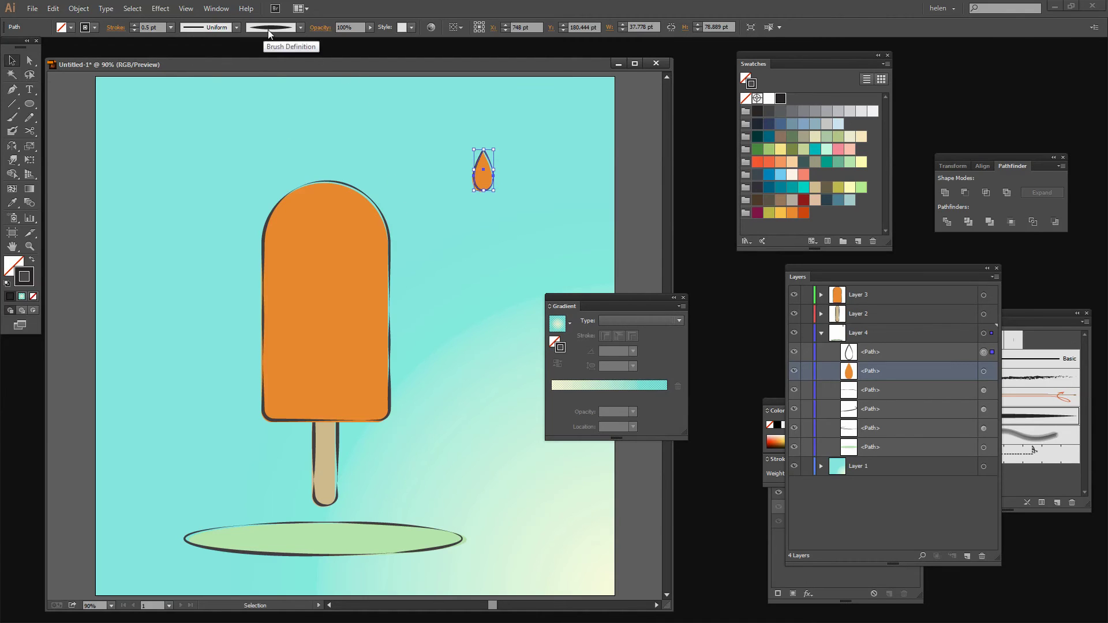
Split the teardrop outline into two segments by cutting it near its upper-left side and lower-right side.
{"action": "key", "text": "c"}
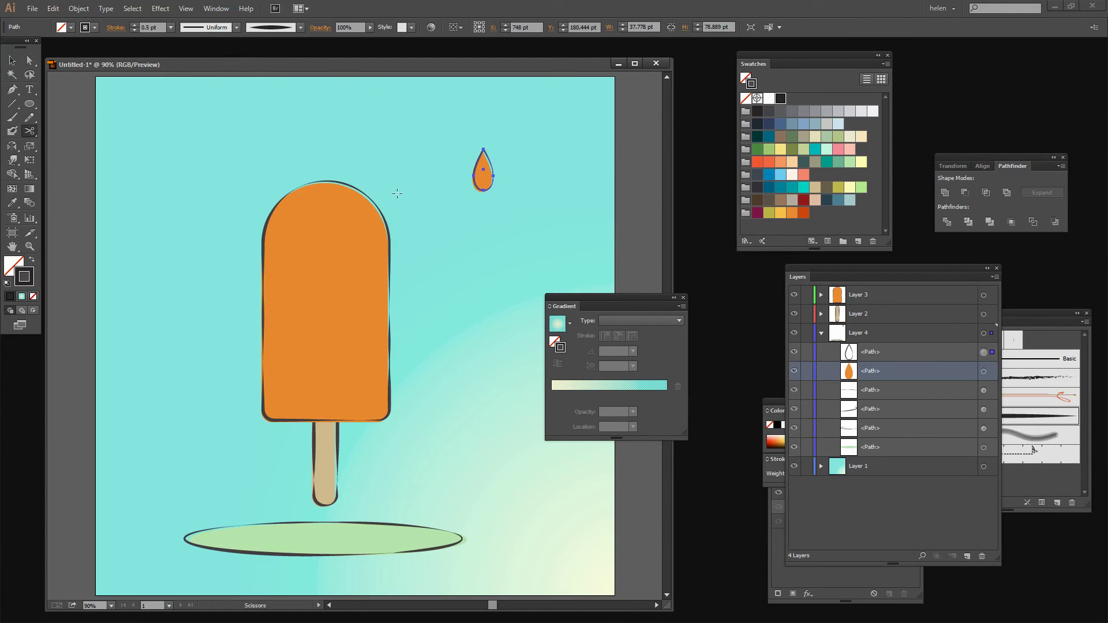
{"action": "left_click", "coordinate": [479, 156]}
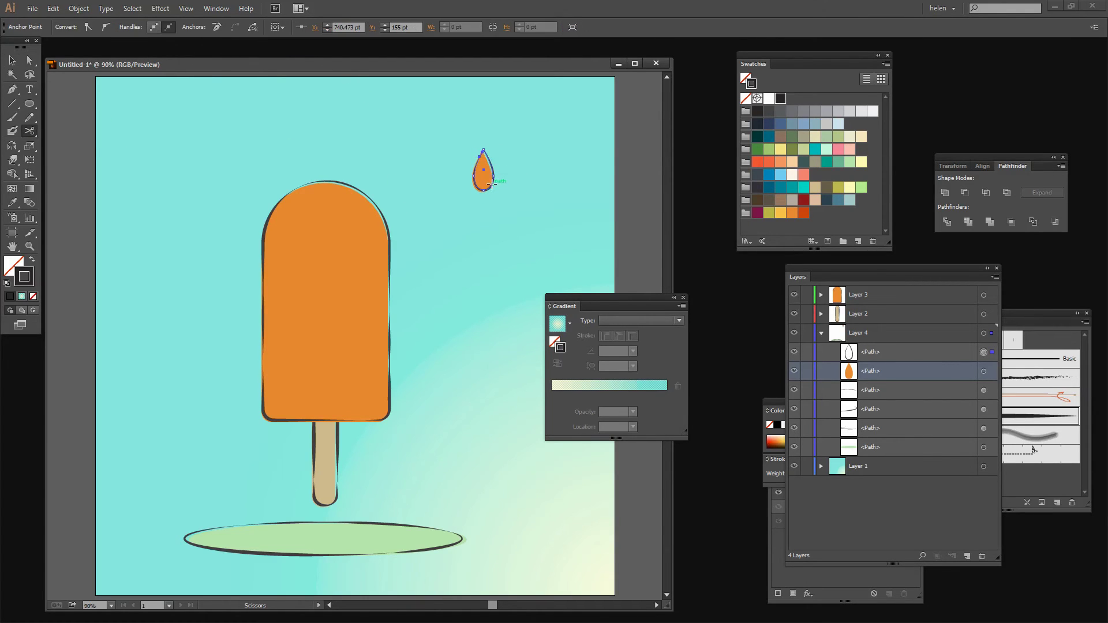
{"action": "left_click", "coordinate": [490, 186]}
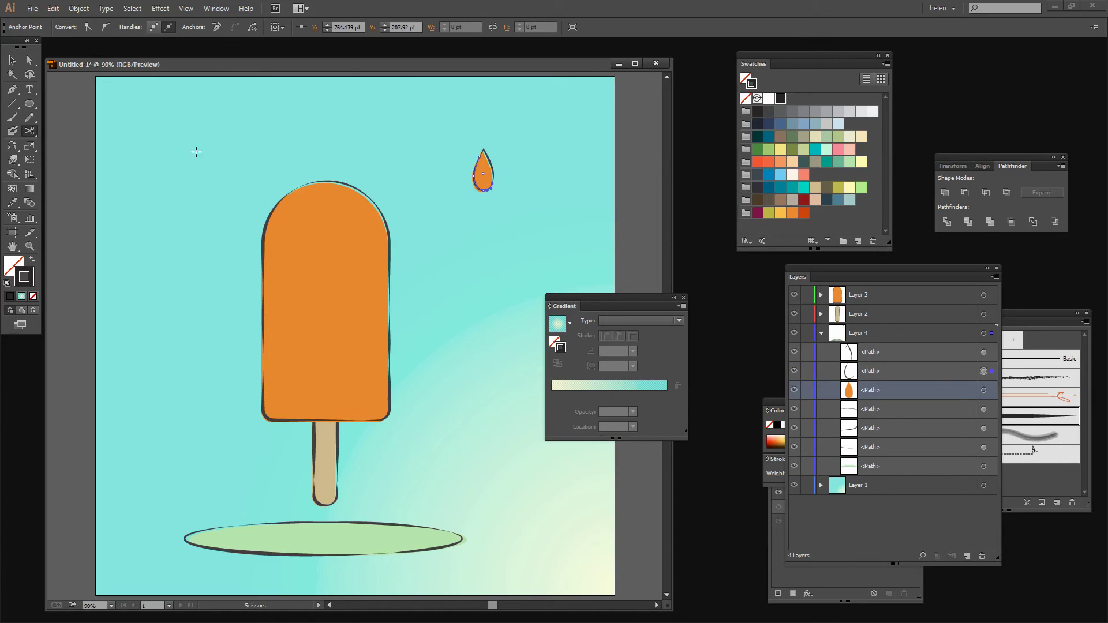
Scale the whole teardrop down to about 29 × 59 pt and place it below the popsicle, just right of the stick.
{"action": "left_click", "coordinate": [11, 60]}
{"action": "left_click", "coordinate": [525, 235]}
{"action": "left_click_drag", "start_coordinate": [529, 233], "coordinate": [466, 133]}
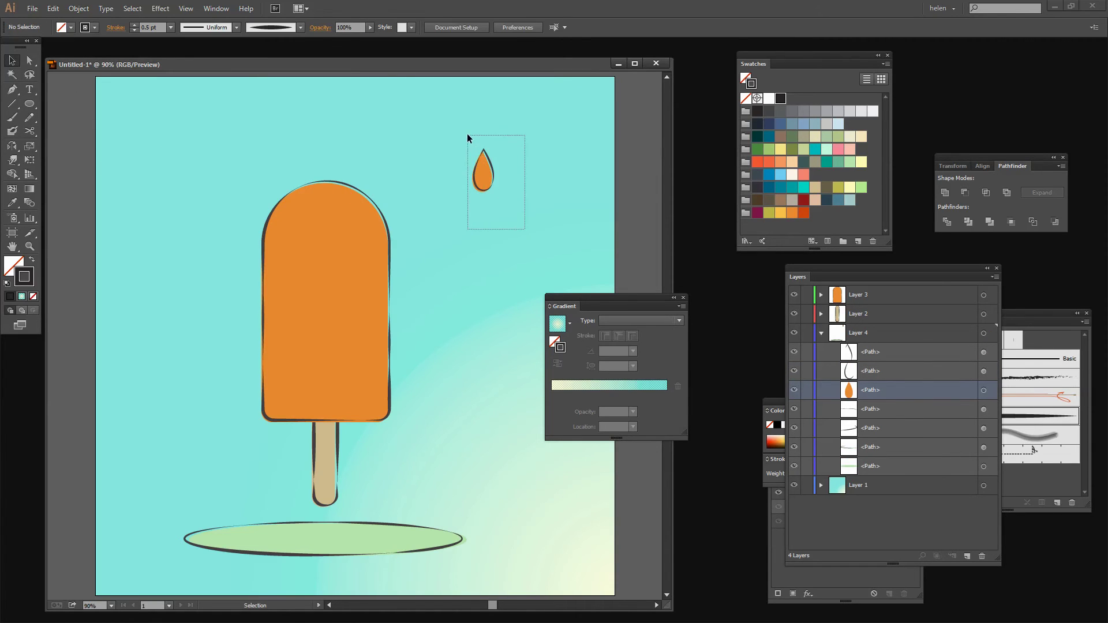
{"action": "left_click_drag", "start_coordinate": [485, 176], "coordinate": [366, 458]}
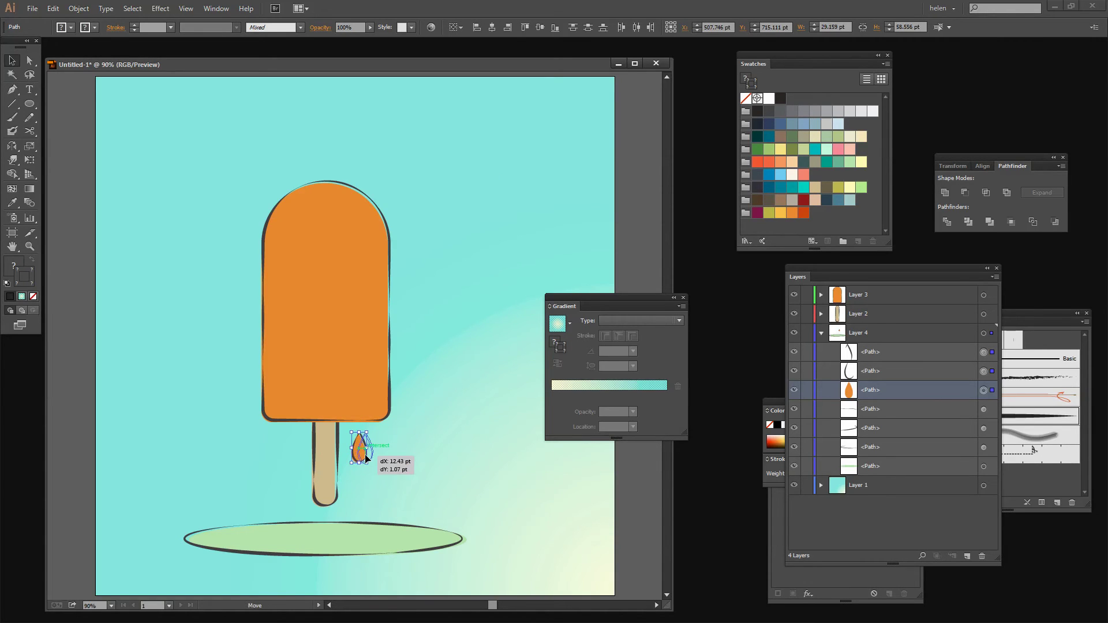
{"action": "left_click", "coordinate": [442, 490]}
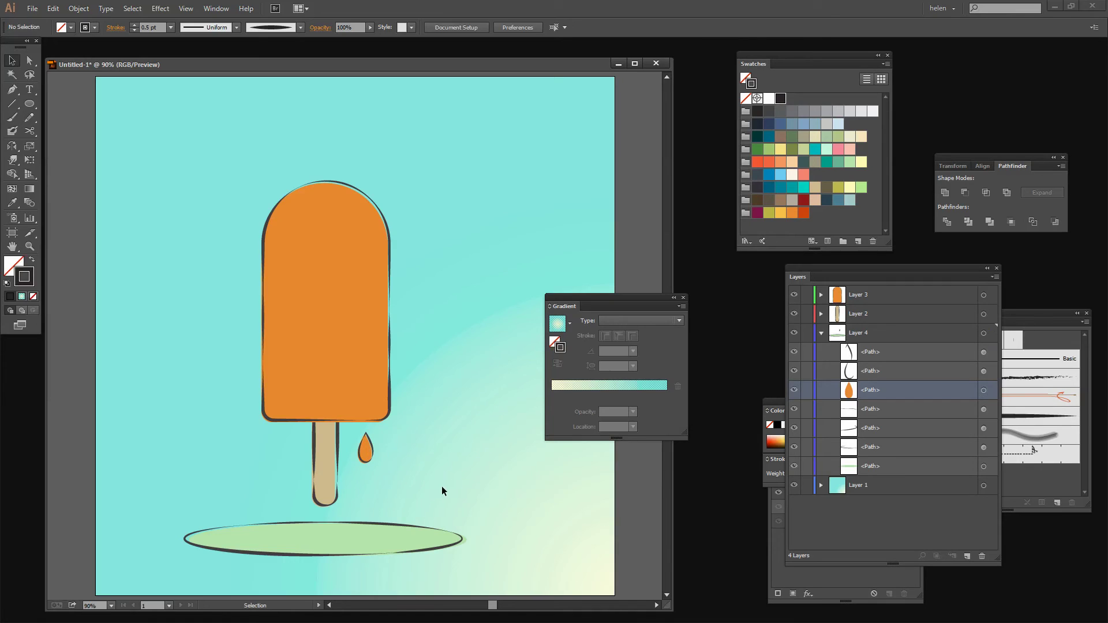
Apply a wavy variable width profile to the teardrop's right outline segment and a tapered one to its left segment.
{"action": "left_click", "coordinate": [369, 440]}
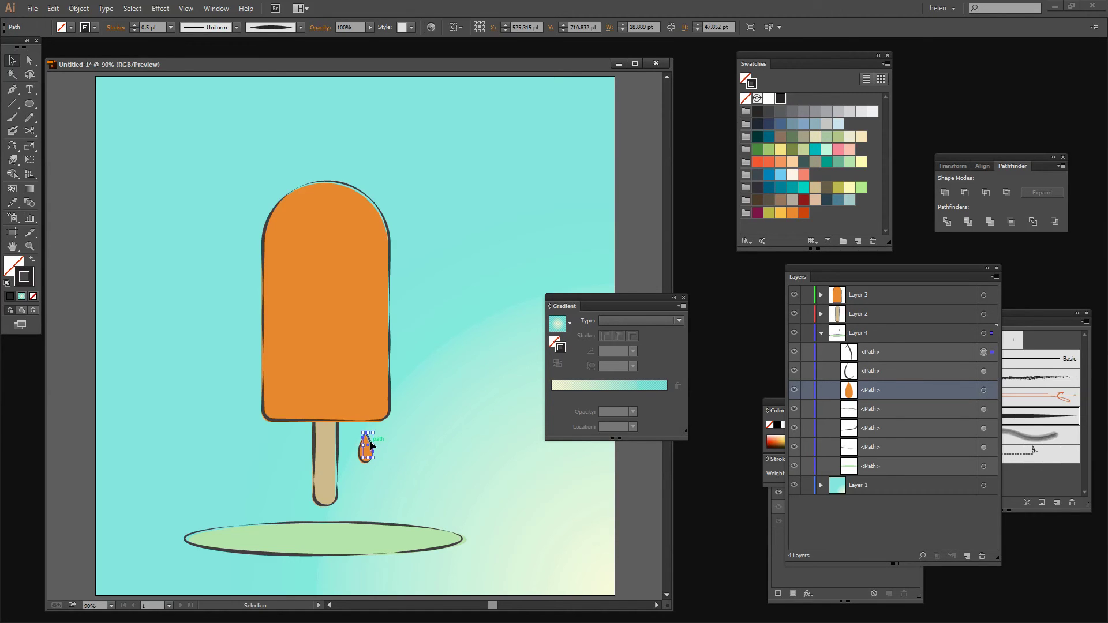
{"action": "left_click", "coordinate": [236, 28]}
{"action": "left_click", "coordinate": [206, 82]}
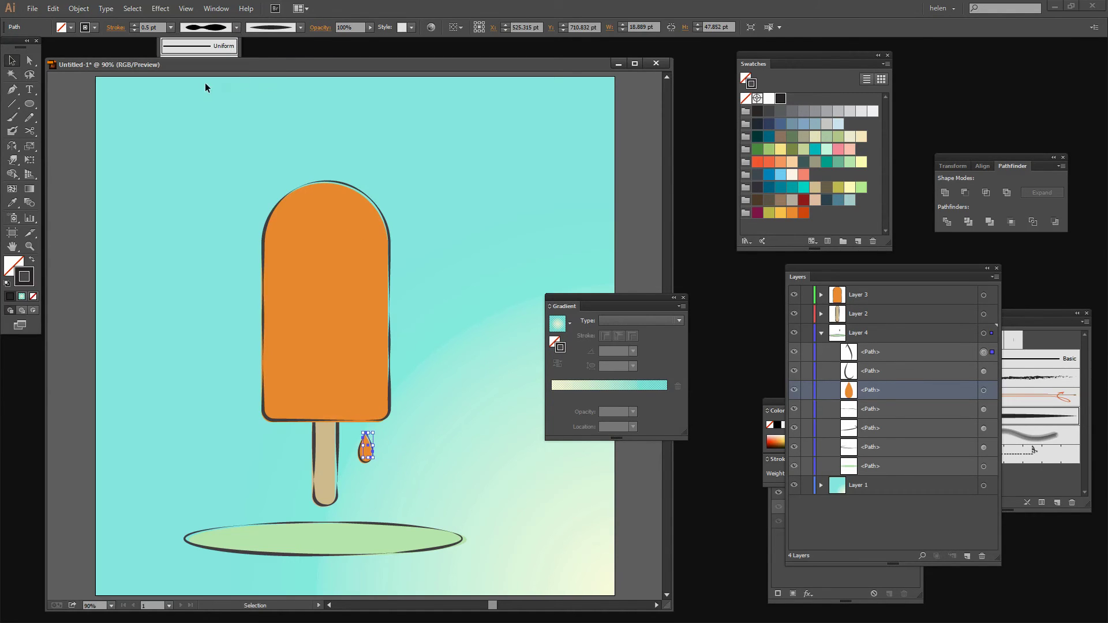
{"action": "left_click", "coordinate": [380, 473]}
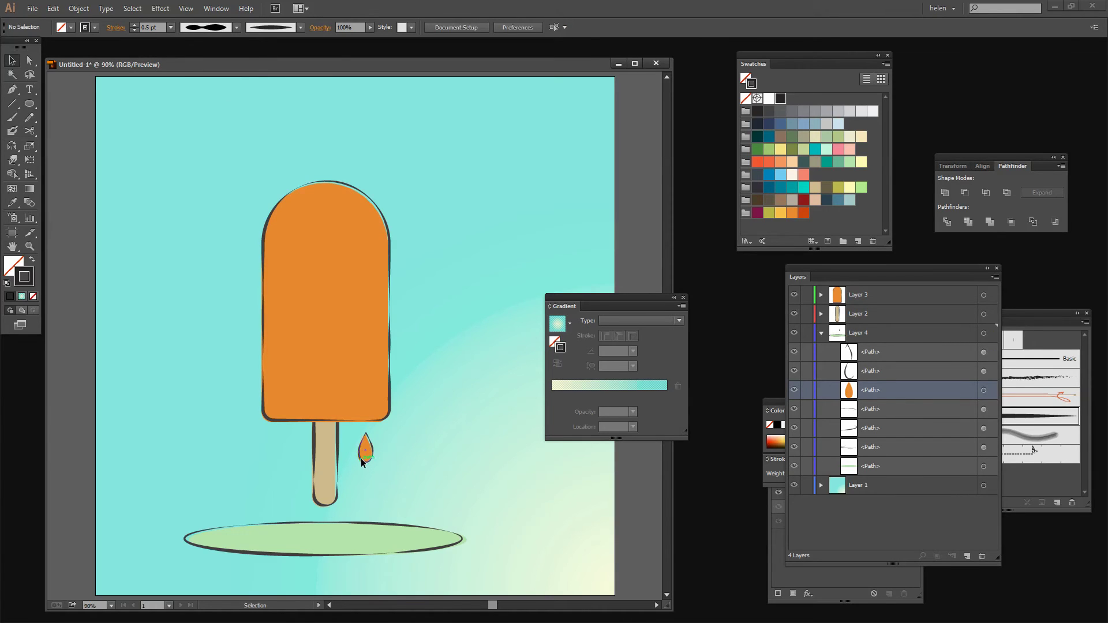
{"action": "left_click", "coordinate": [362, 456]}
{"action": "left_click", "coordinate": [237, 28]}
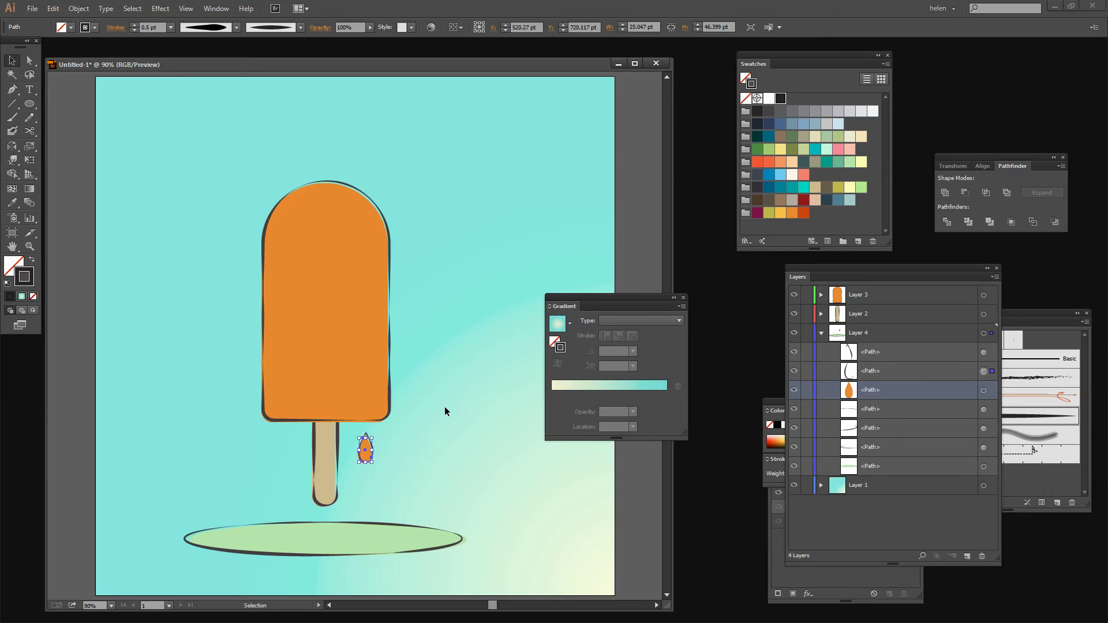
{"action": "left_click", "coordinate": [451, 527]}
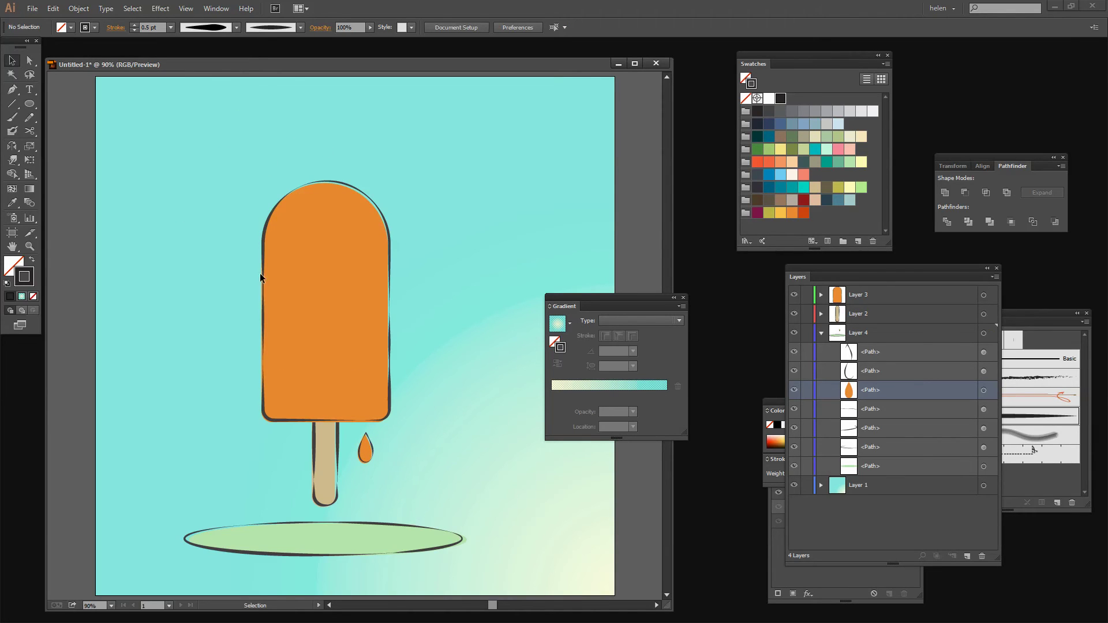
Tilt the popsicle, stick and drip together slightly clockwise and shift them a little to the right.
{"action": "left_click_drag", "start_coordinate": [609, 305], "coordinate": [886, 402]}
{"action": "left_click_drag", "start_coordinate": [218, 145], "coordinate": [446, 514]}
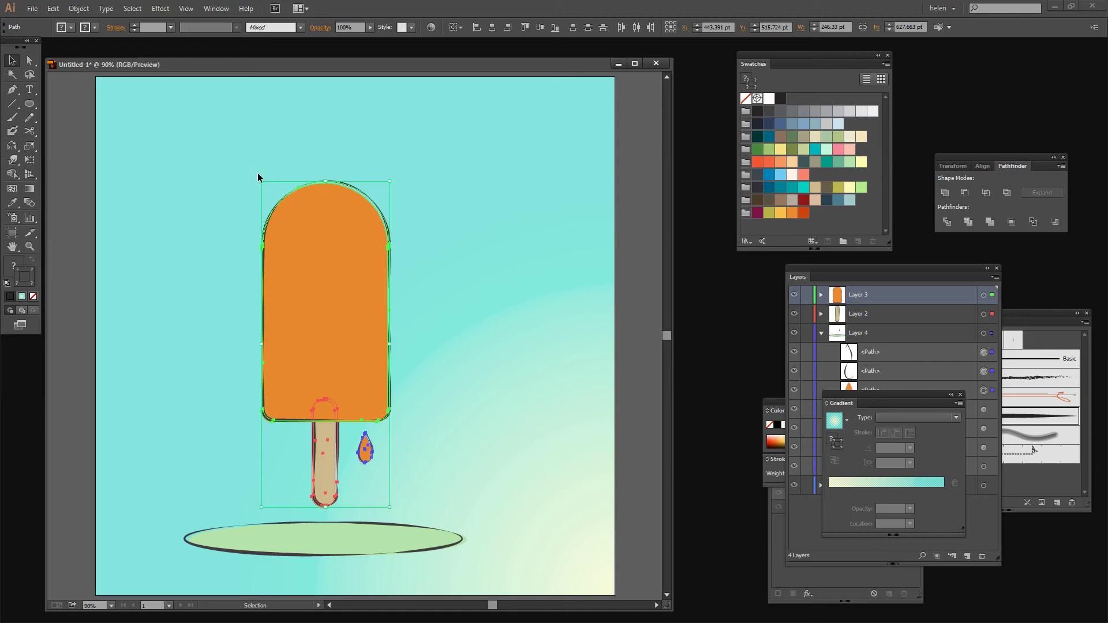
{"action": "left_click_drag", "start_coordinate": [257, 180], "coordinate": [296, 169]}
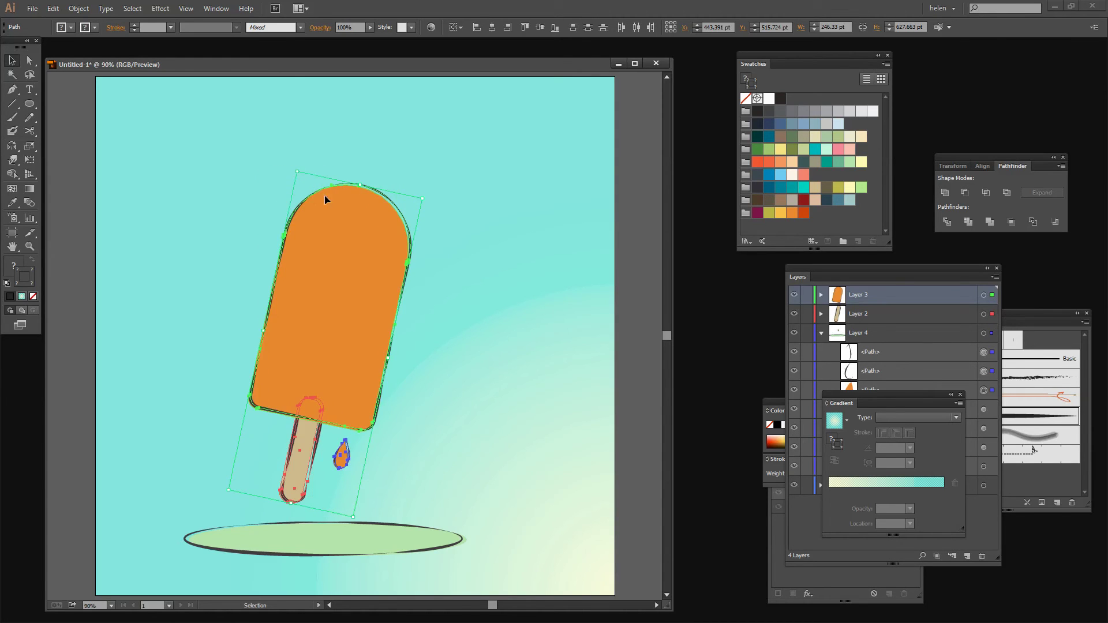
{"action": "left_click_drag", "start_coordinate": [357, 302], "coordinate": [390, 299]}
{"action": "left_click", "coordinate": [532, 467]}
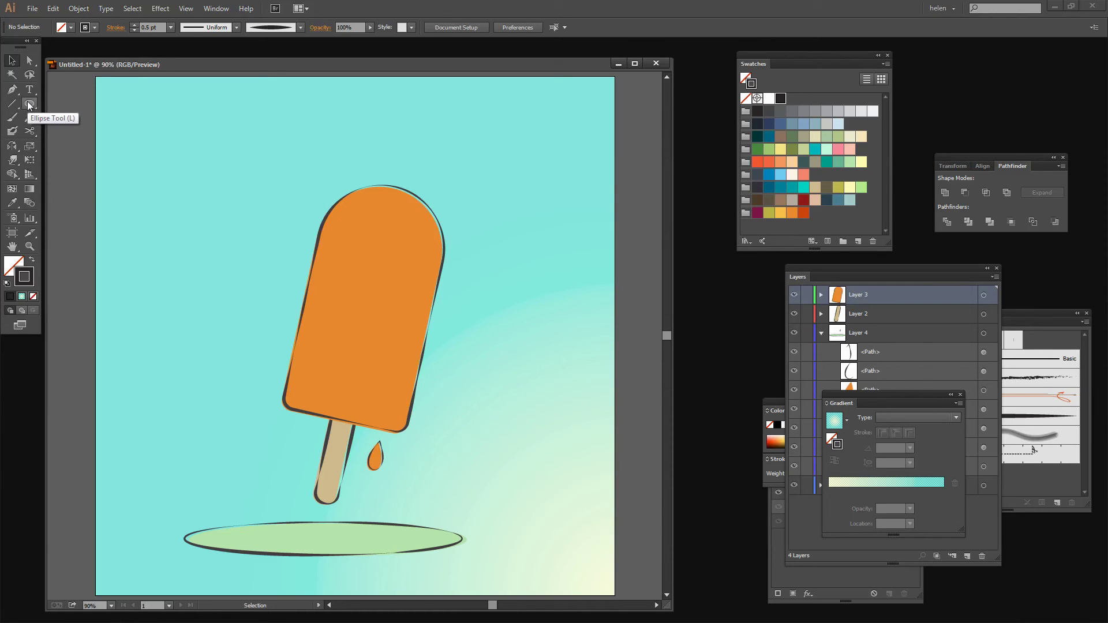
Draw a circle about 256 pt in diameter in the artboard's upper-left area and close the gradient settings.
{"action": "left_click_drag", "start_coordinate": [29, 105], "coordinate": [78, 128]}
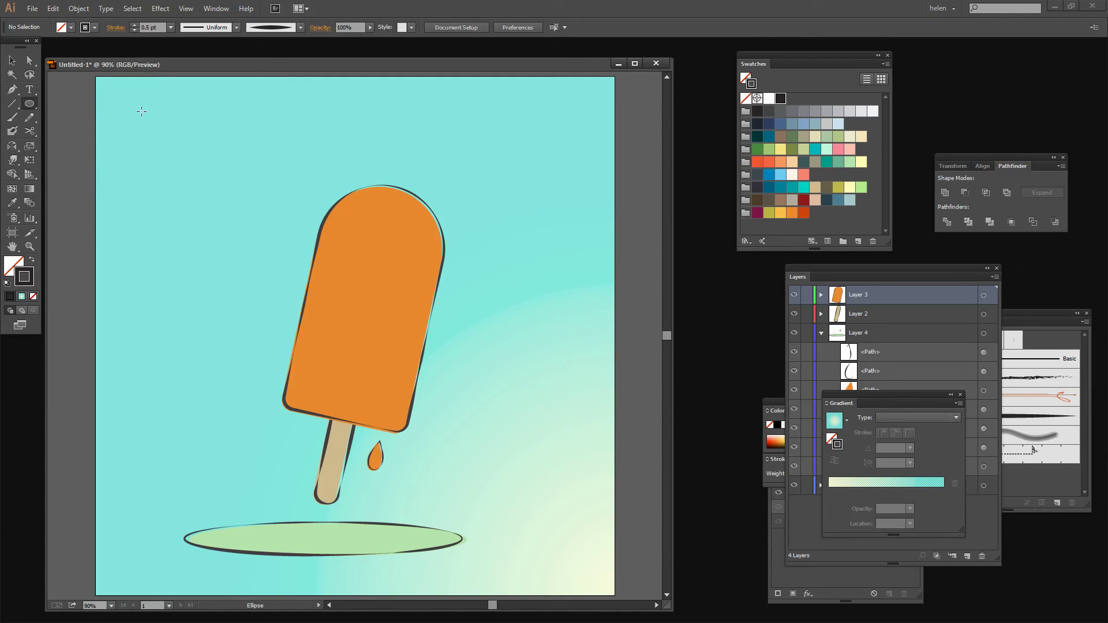
{"action": "left_click_drag", "start_coordinate": [142, 111], "coordinate": [274, 241]}
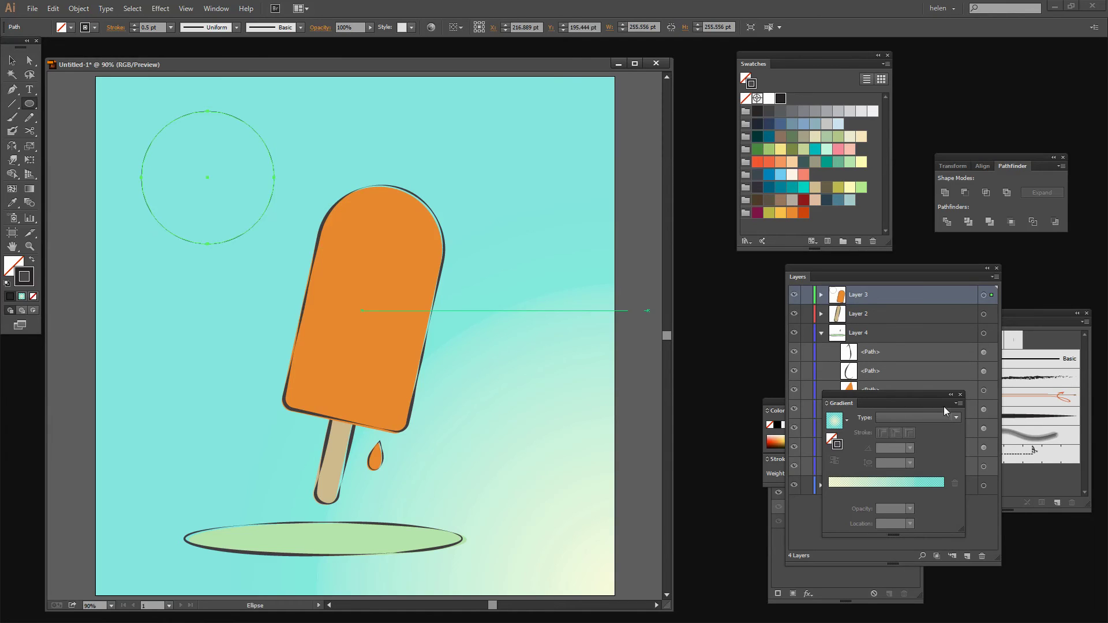
{"action": "left_click", "coordinate": [960, 394]}
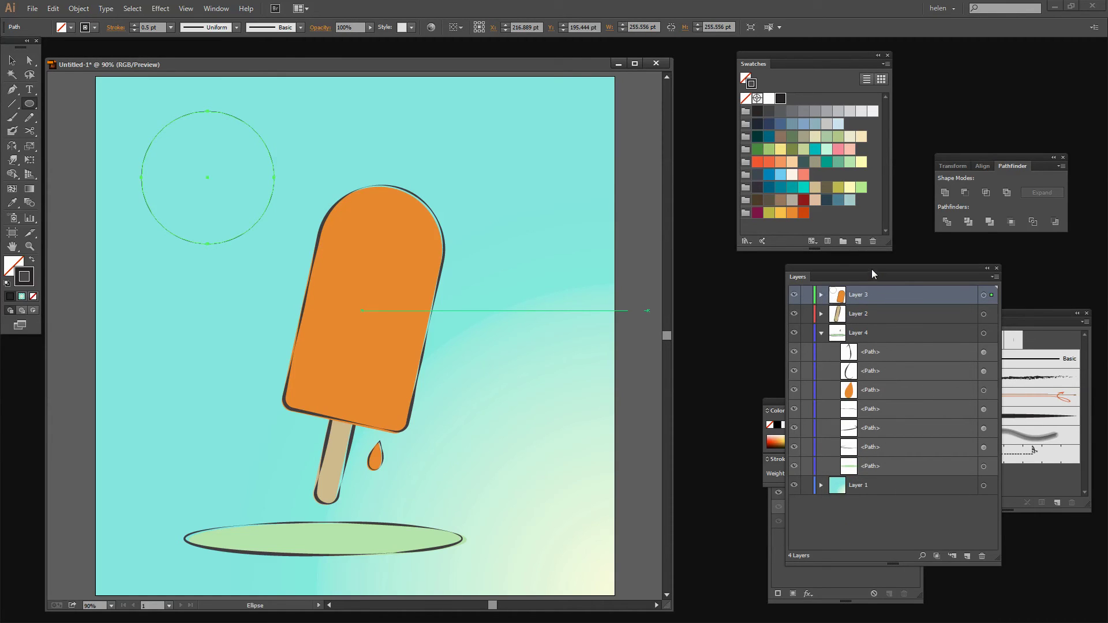
Move the circle onto a new topmost layer and fill it with pale yellow, leaving it without a stroke.
{"action": "left_click_drag", "start_coordinate": [872, 270], "coordinate": [838, 270]}
{"action": "left_click", "coordinate": [933, 556]}
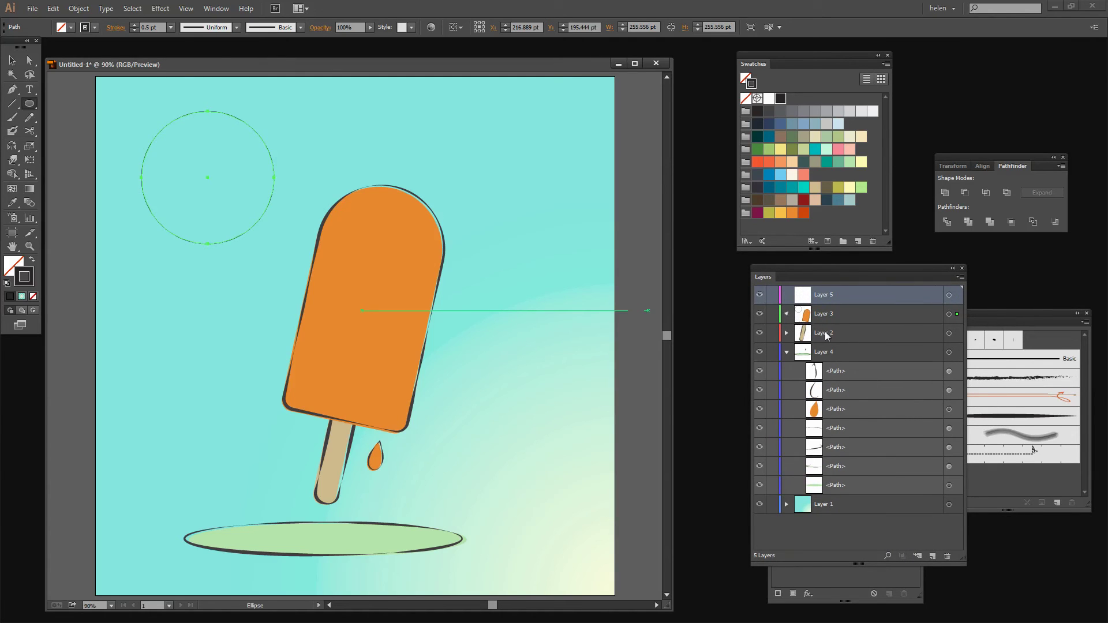
{"action": "left_click_drag", "start_coordinate": [860, 333], "coordinate": [847, 296]}
{"action": "left_click", "coordinate": [786, 314]}
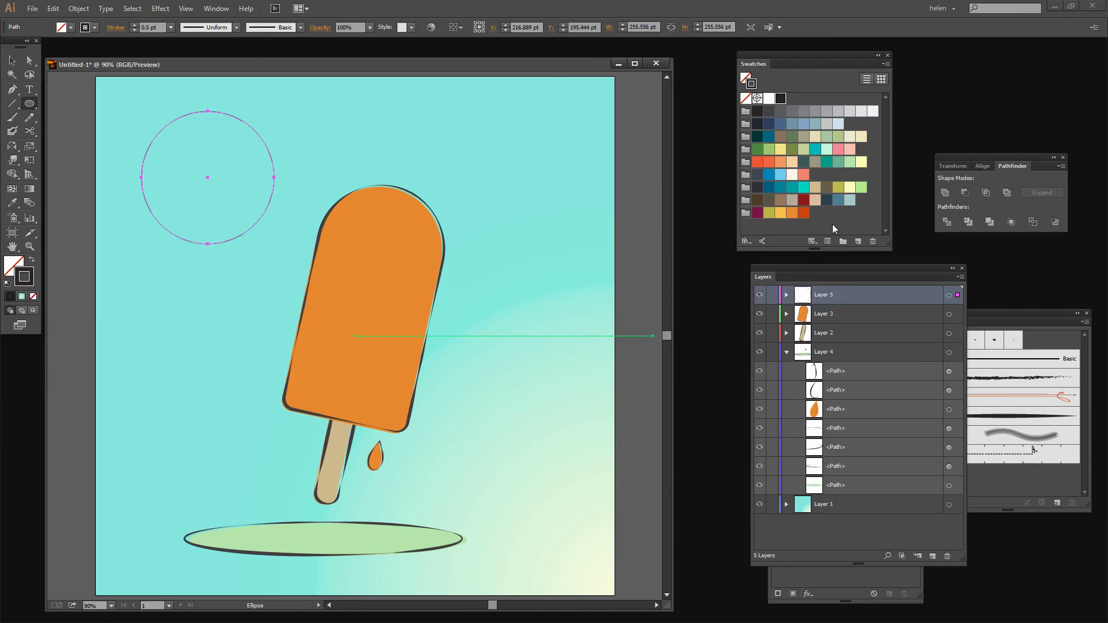
{"action": "left_click", "coordinate": [861, 162]}
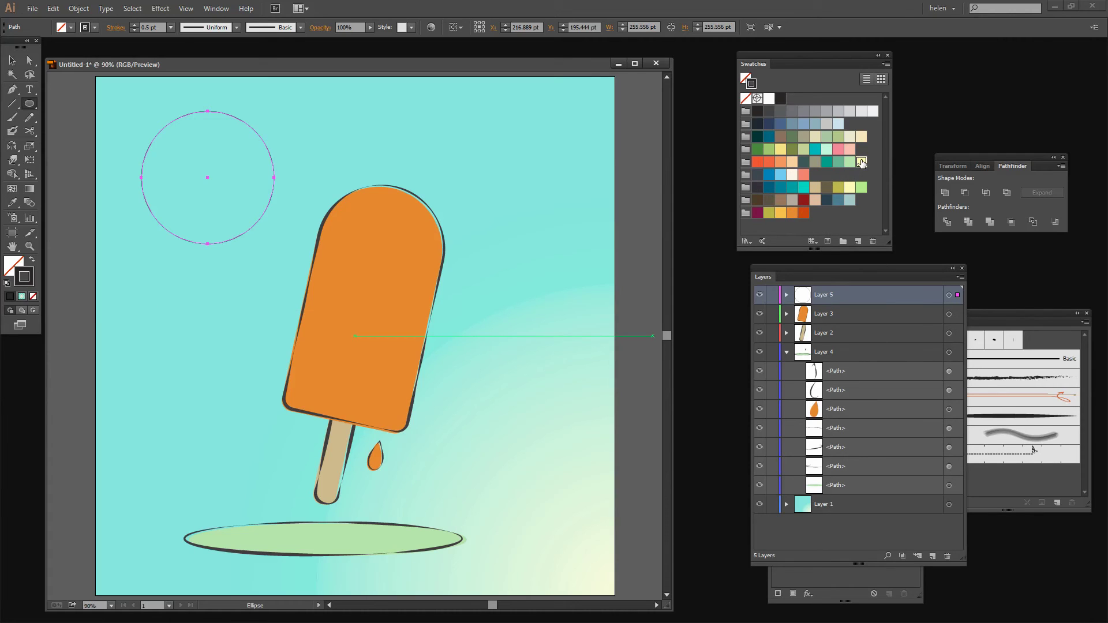
{"action": "left_click", "coordinate": [32, 260]}
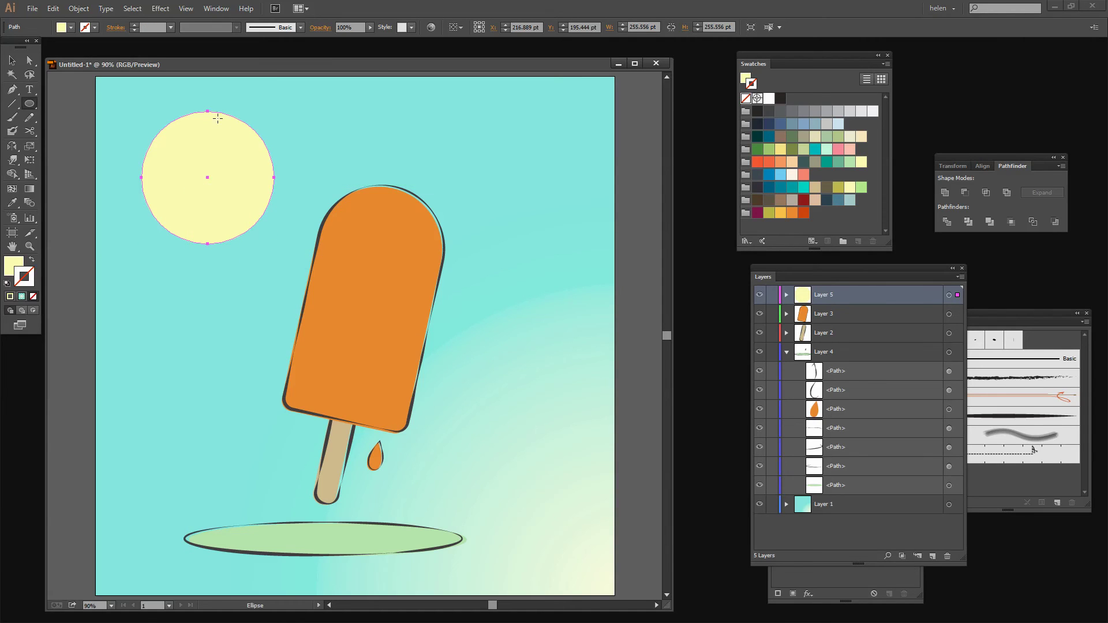
Apply a Zig Zag effect to the yellow circle with 24 pt absolute size, 11 ridges per segment and corner points.
{"action": "left_click", "coordinate": [160, 10]}
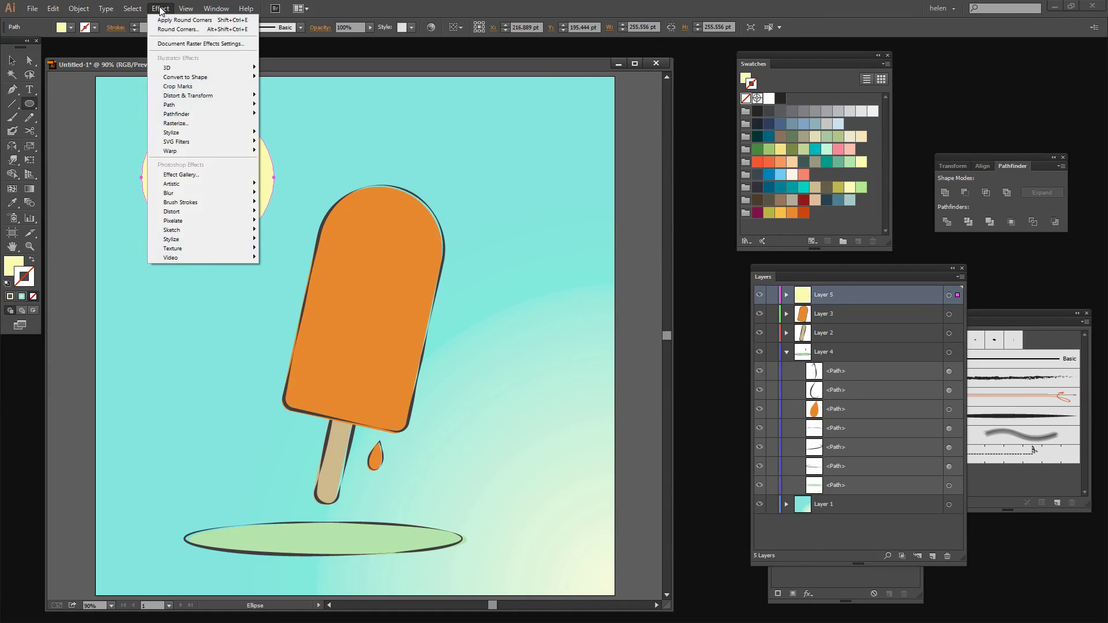
{"action": "mouse_move", "coordinate": [199, 95]}
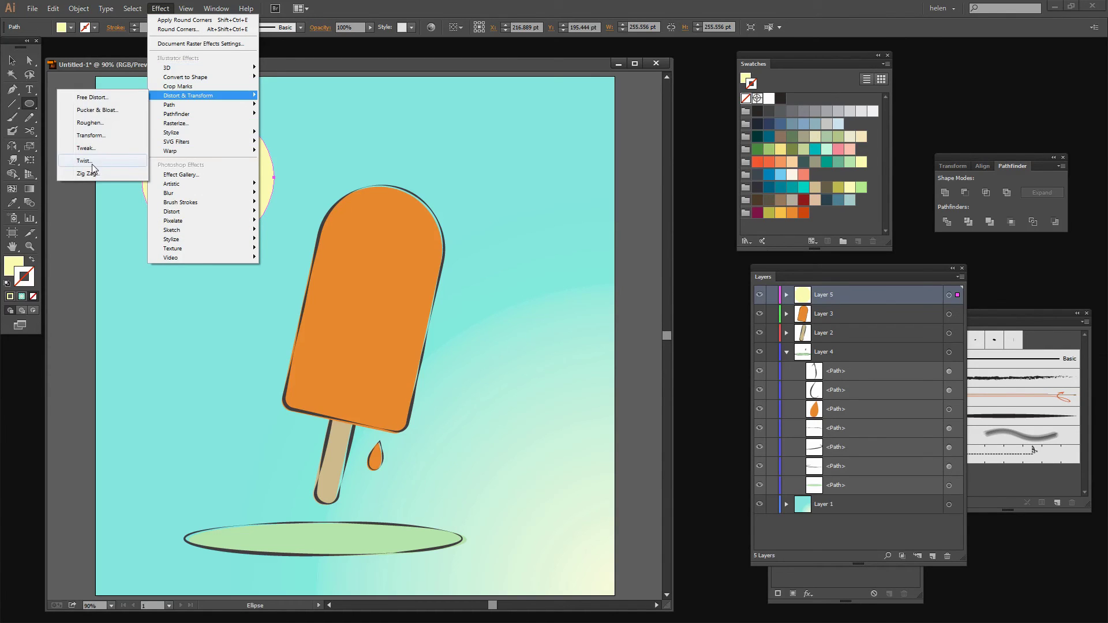
{"action": "left_click", "coordinate": [78, 173]}
{"action": "left_click_drag", "start_coordinate": [715, 104], "coordinate": [378, 140]}
{"action": "left_click", "coordinate": [321, 285]}
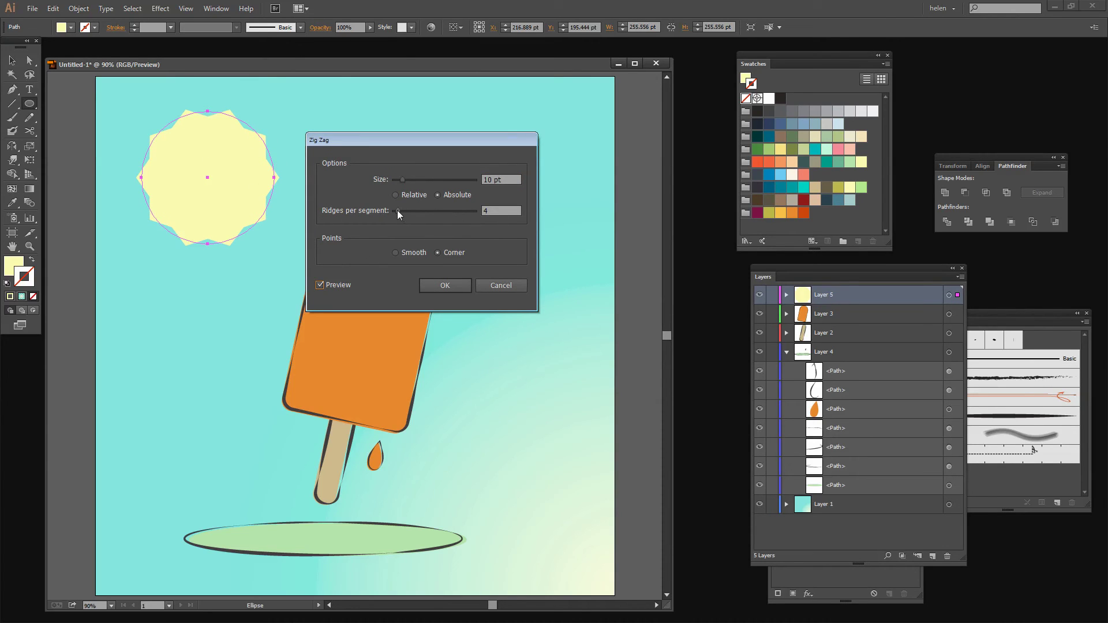
{"action": "left_click_drag", "start_coordinate": [397, 210], "coordinate": [411, 181]}
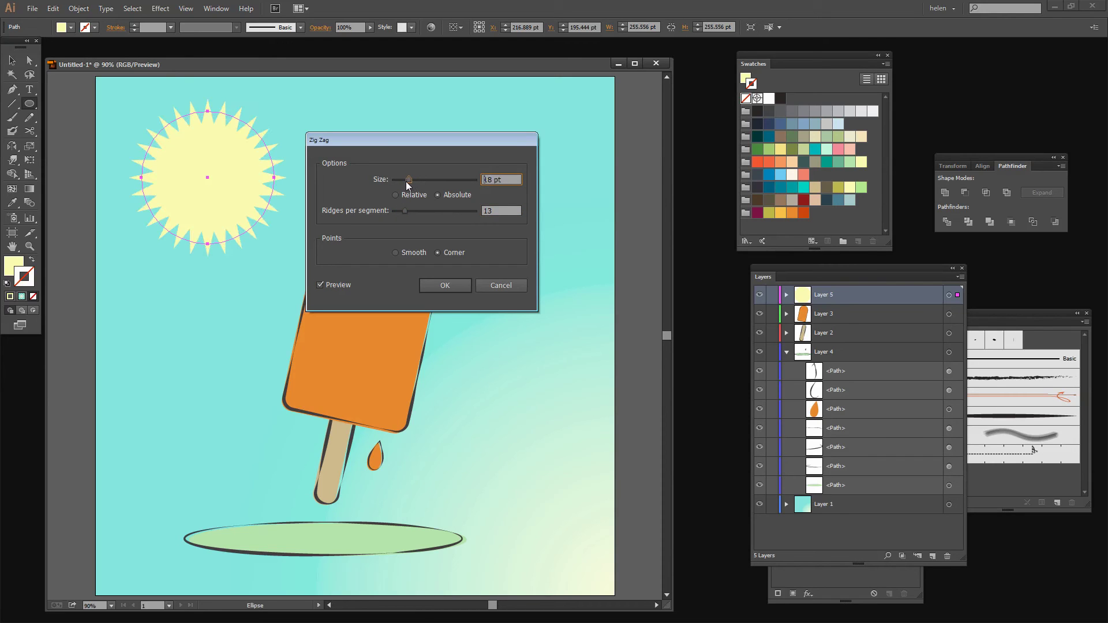
{"action": "left_click", "coordinate": [395, 195]}
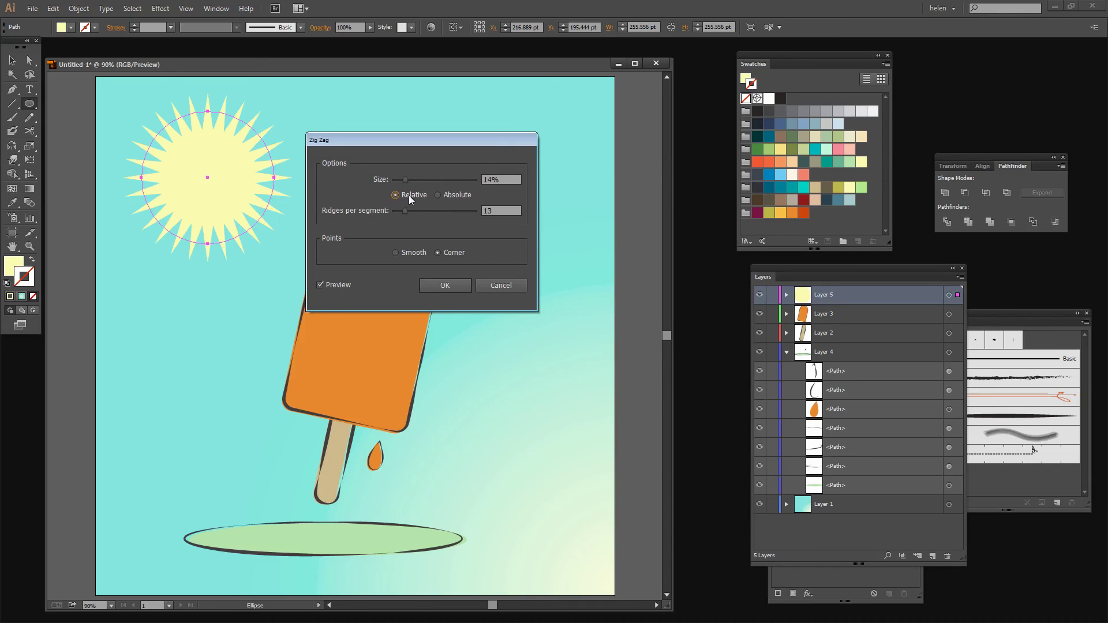
{"action": "left_click", "coordinate": [437, 195]}
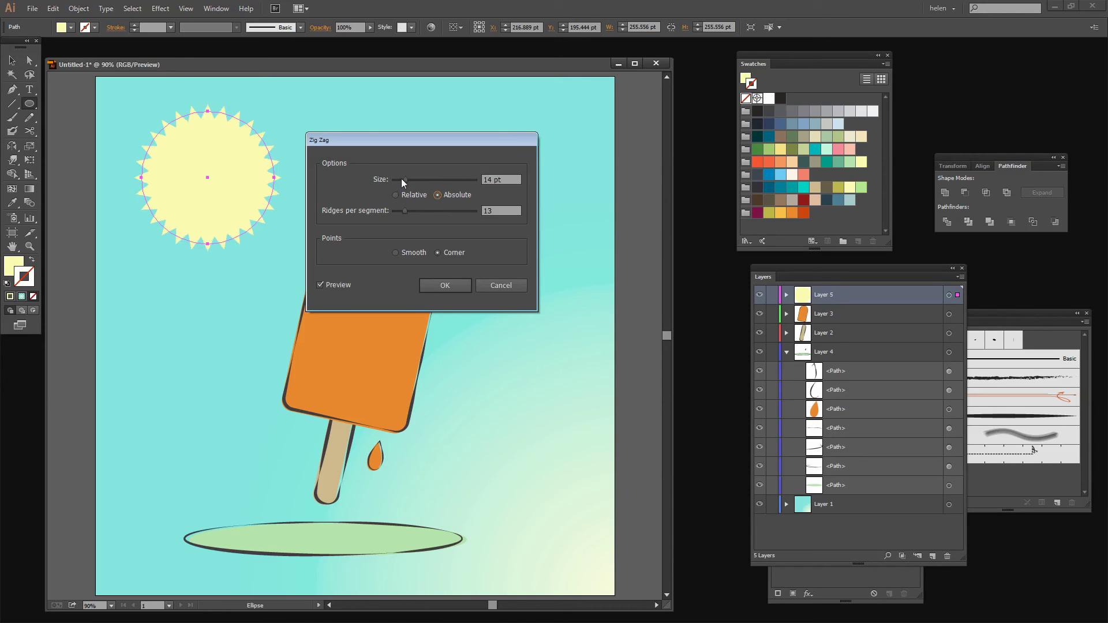
{"action": "mouse_move", "coordinate": [403, 179]}
{"action": "left_mouse_down"}
{"action": "mouse_move", "coordinate": [404, 210]}
{"action": "mouse_move", "coordinate": [418, 212]}
{"action": "mouse_move", "coordinate": [401, 177]}
{"action": "mouse_move", "coordinate": [409, 181]}
{"action": "mouse_move", "coordinate": [401, 211]}
{"action": "mouse_move", "coordinate": [413, 179]}
{"action": "left_mouse_up"}
{"action": "type", "text": "8"}
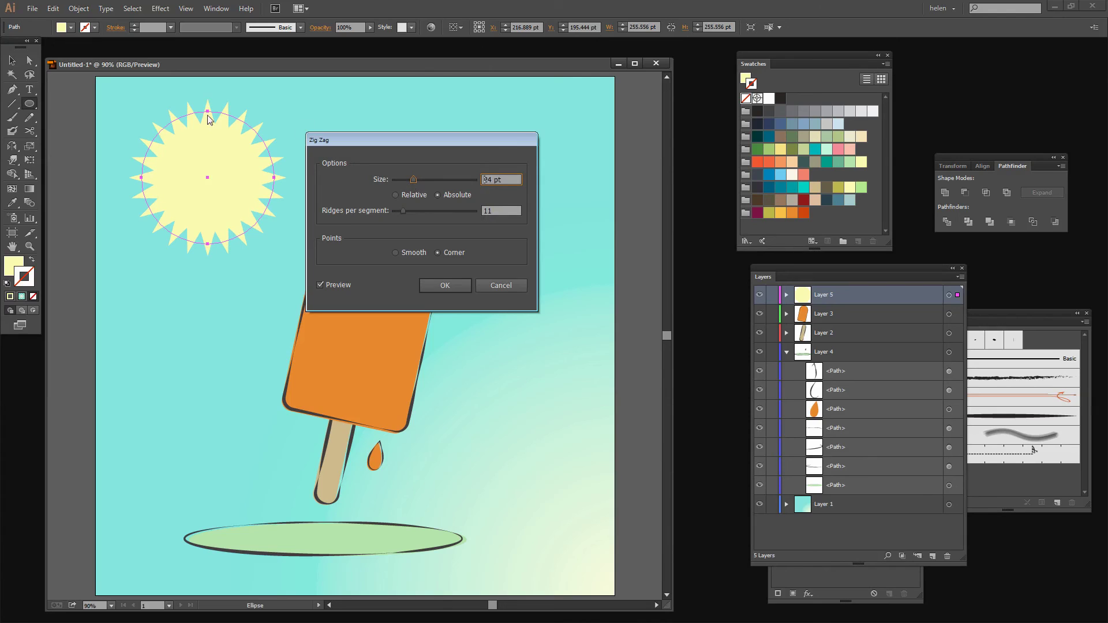
{"action": "left_click", "coordinate": [445, 285]}
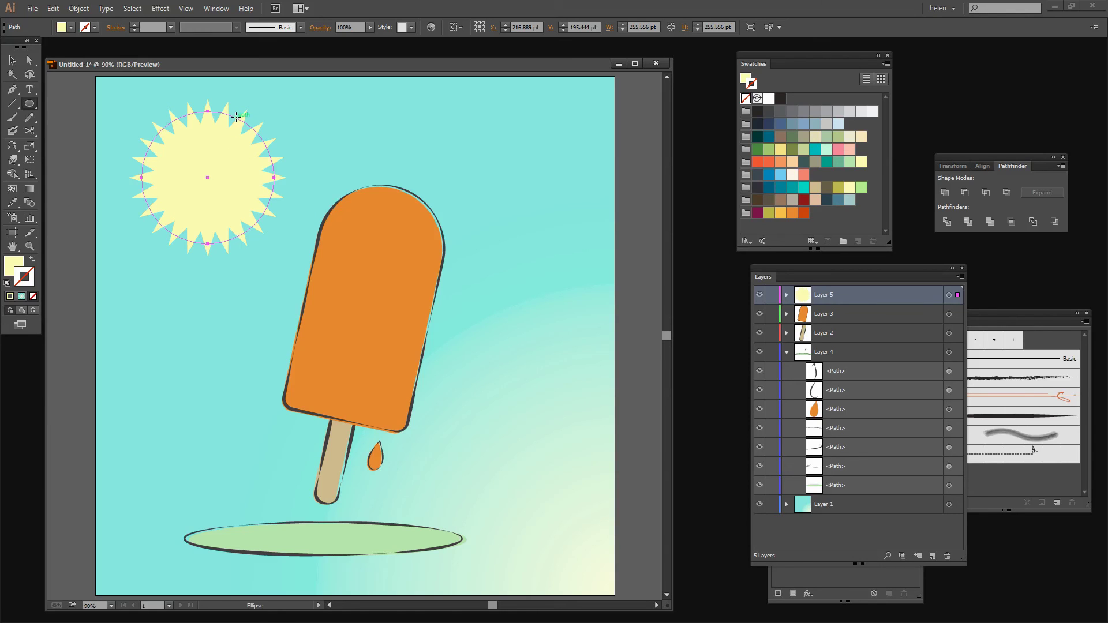
Start a Roughen effect on the yellow sun with preview on and set its relative size to 4%.
{"action": "left_click", "coordinate": [160, 8]}
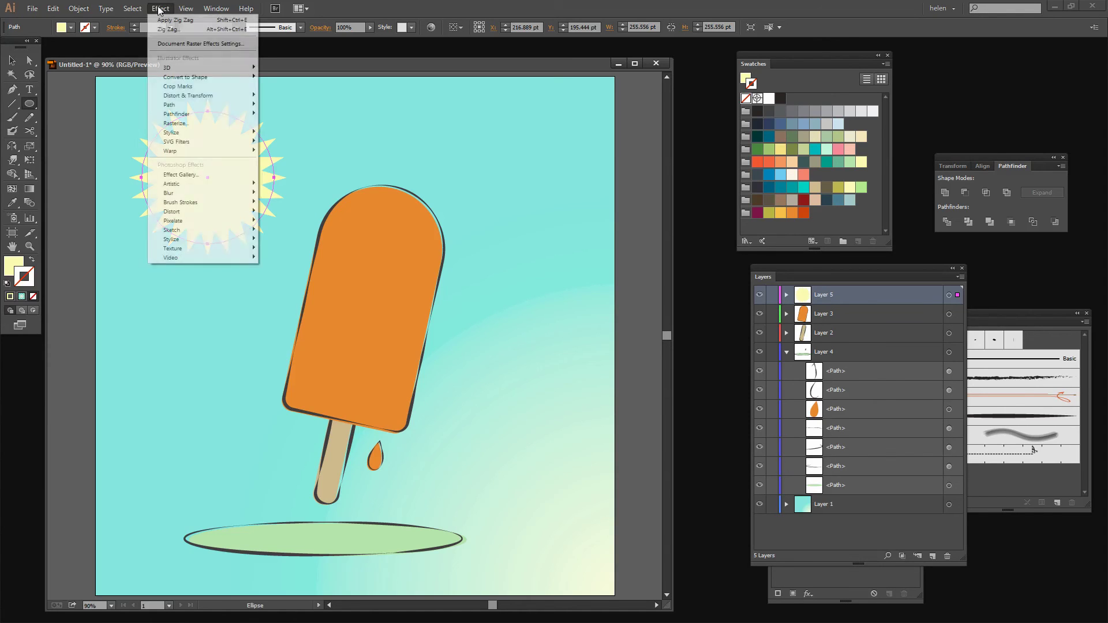
{"action": "left_click", "coordinate": [160, 8]}
{"action": "left_click", "coordinate": [160, 9]}
{"action": "mouse_move", "coordinate": [190, 99]}
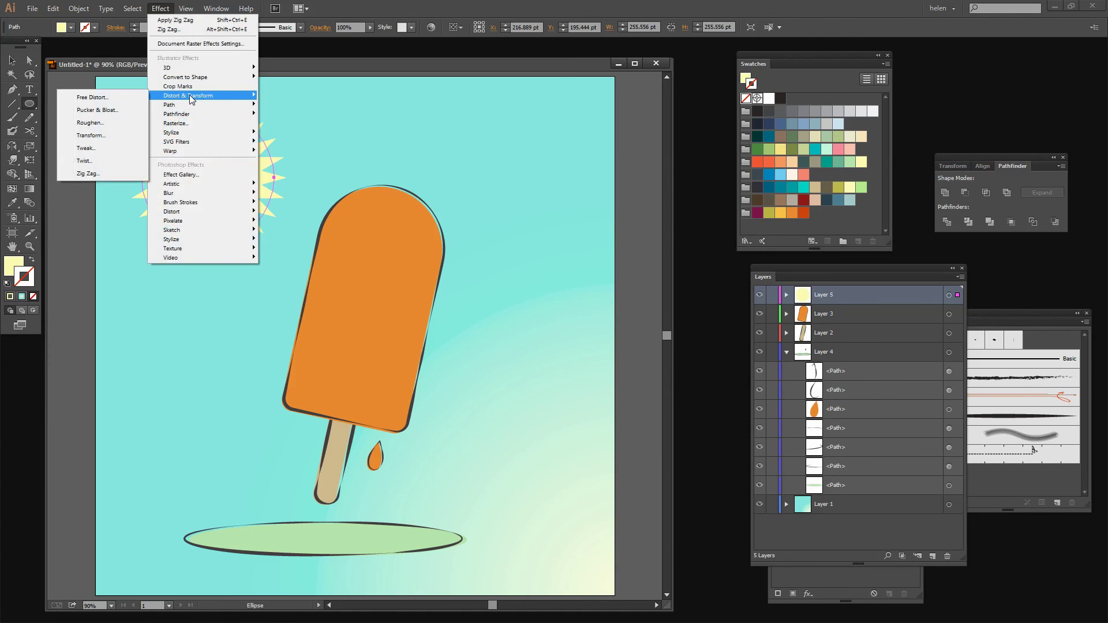
{"action": "left_click", "coordinate": [84, 123]}
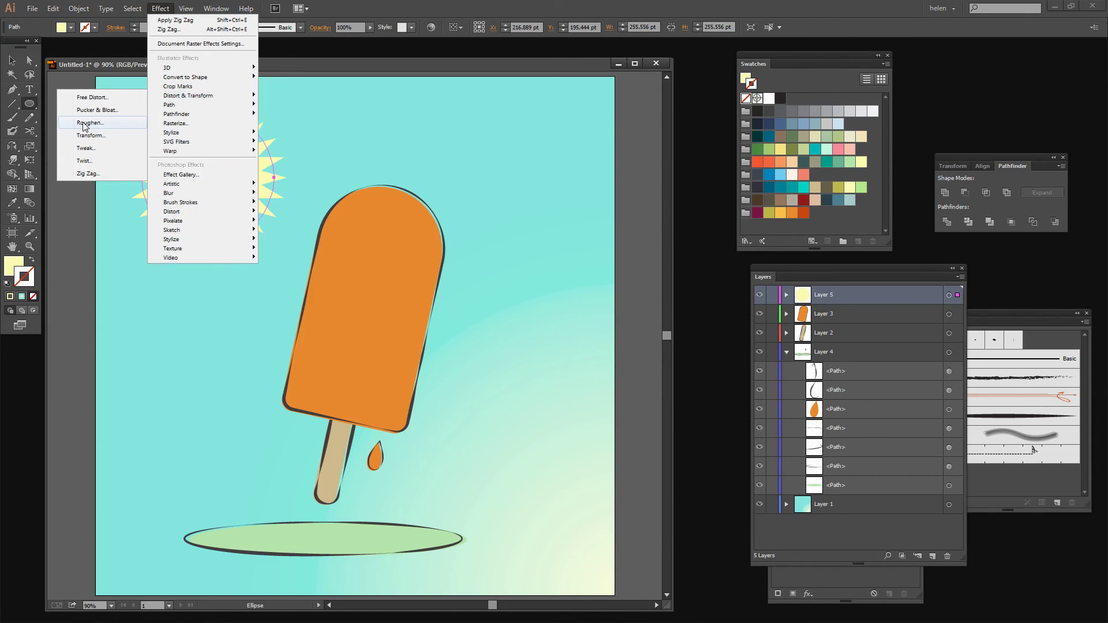
{"action": "left_click_drag", "start_coordinate": [589, 296], "coordinate": [386, 129]}
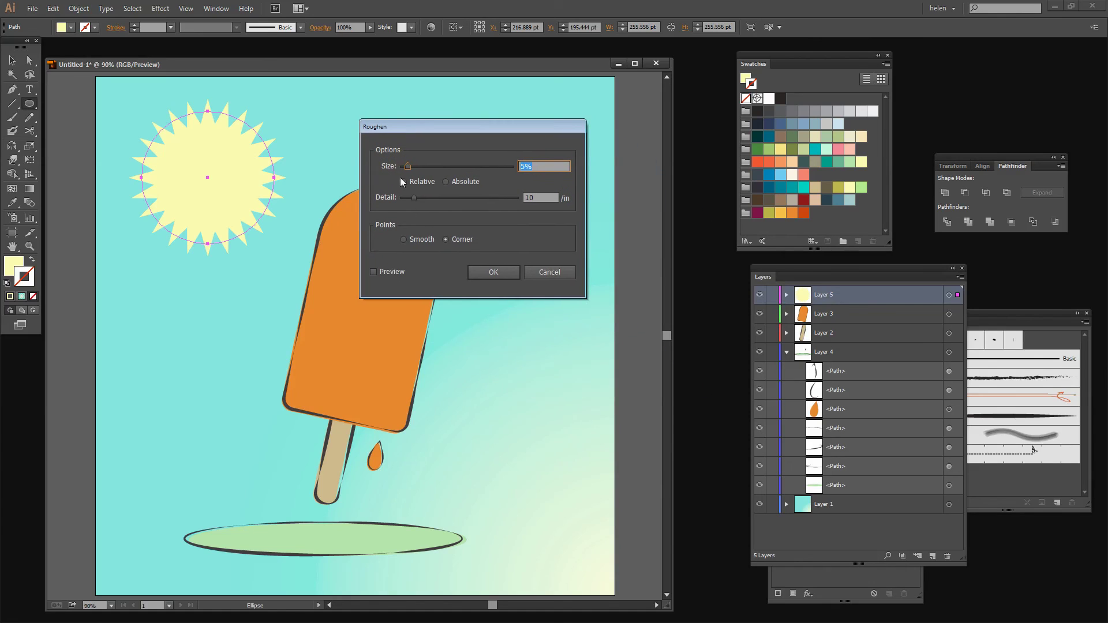
{"action": "left_click", "coordinate": [373, 272]}
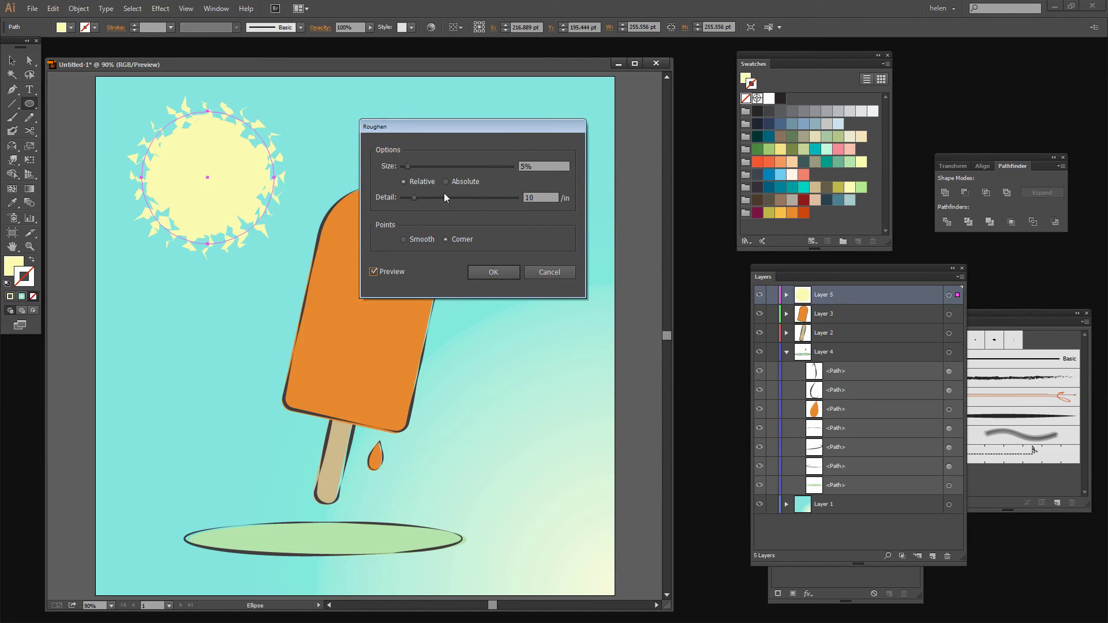
{"action": "left_click_drag", "start_coordinate": [411, 197], "coordinate": [404, 166]}
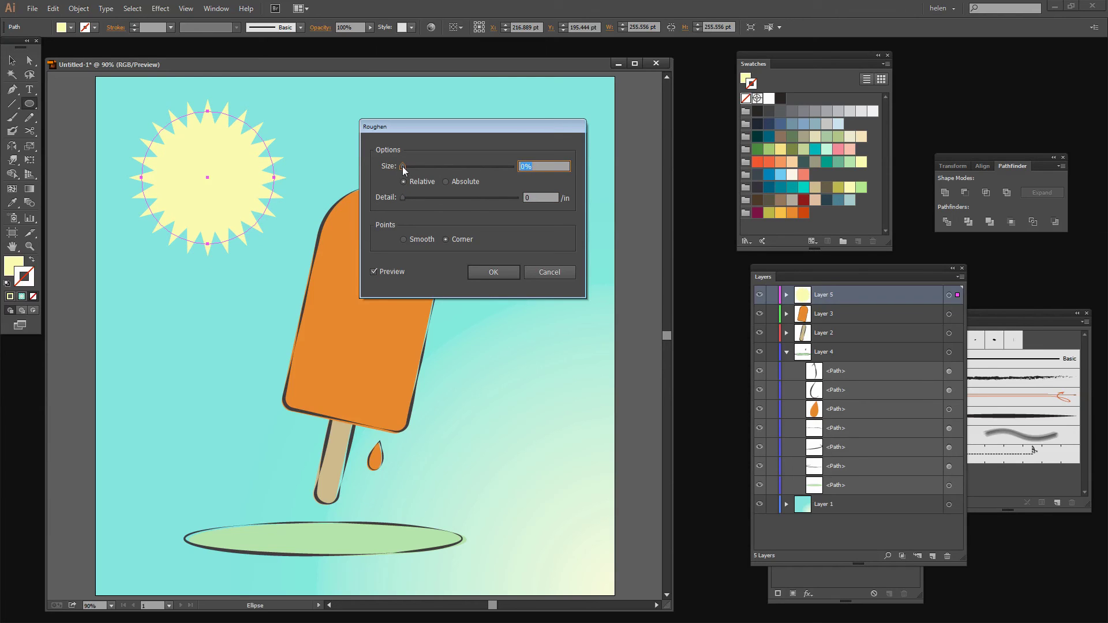
{"action": "left_click", "coordinate": [524, 166]}
{"action": "key", "text": "Up"}
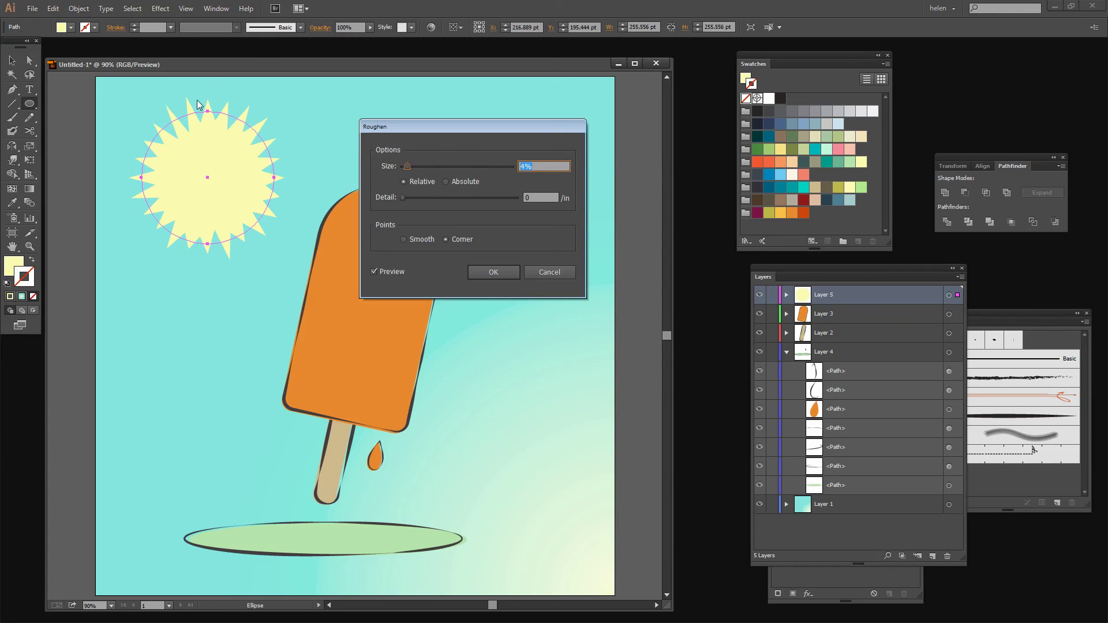
Set the Roughen detail to 2.1 per inch with corner points and apply the effect to the sun.
{"action": "left_click", "coordinate": [527, 196]}
{"action": "key", "text": "Up"}
{"action": "key", "text": "Up"}
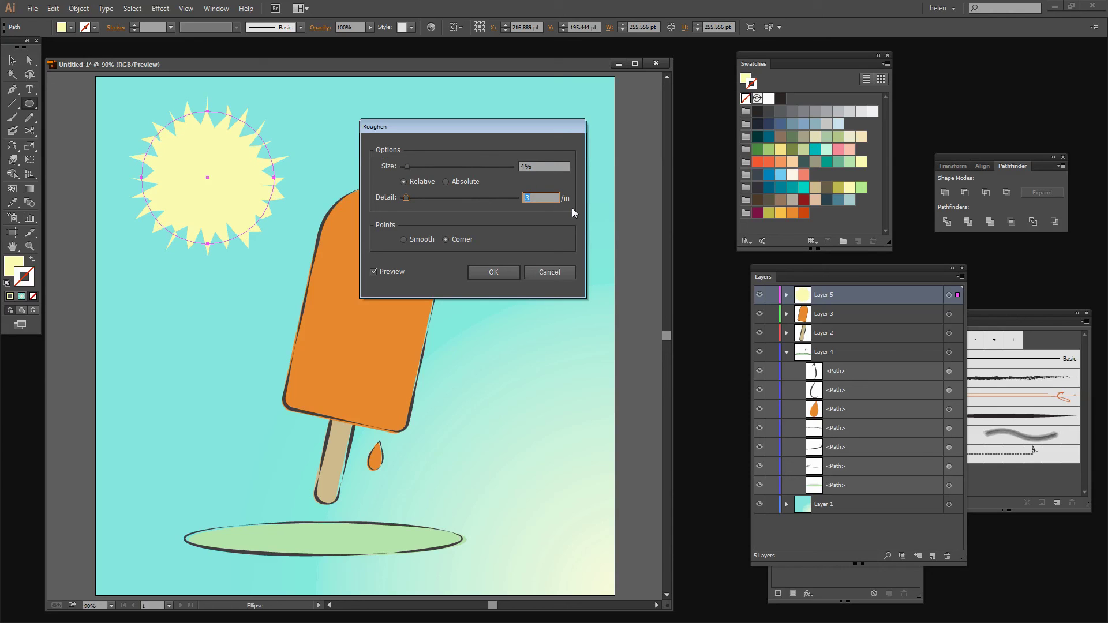
{"action": "key", "text": "Down"}
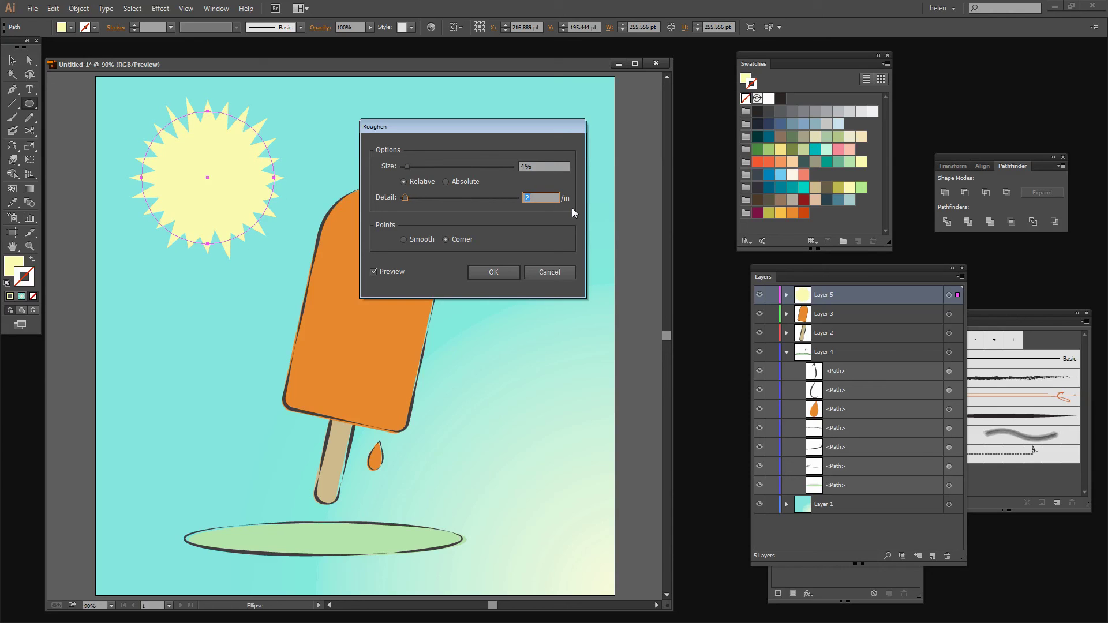
{"action": "key", "text": "Up"}
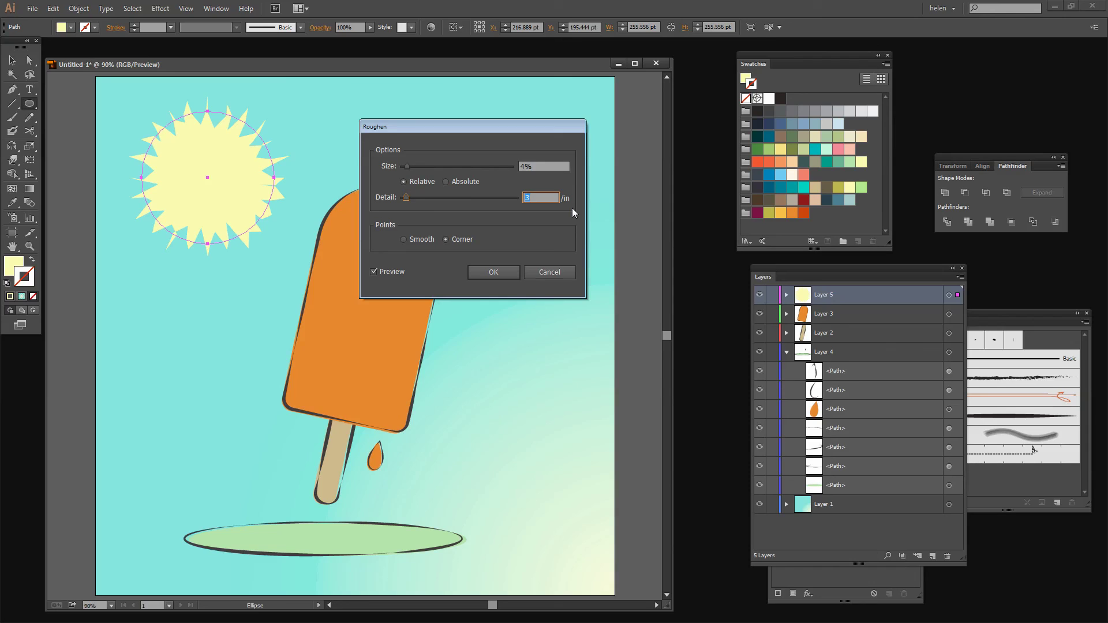
{"action": "key", "text": "Down"}
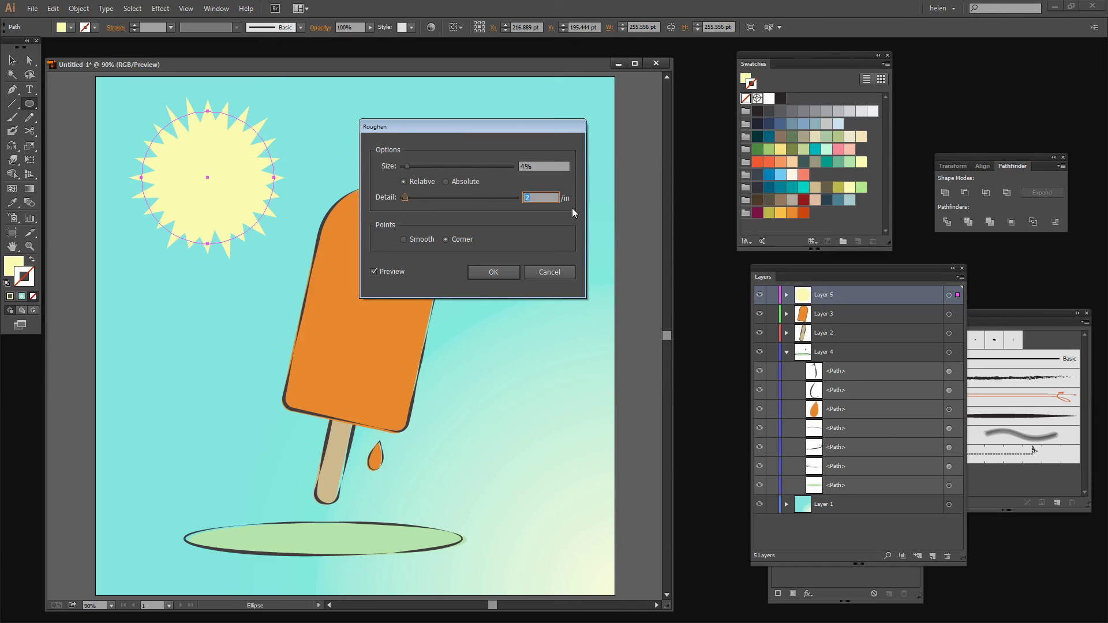
{"action": "type", "text": ".2"}
{"action": "key", "text": "Tab"}
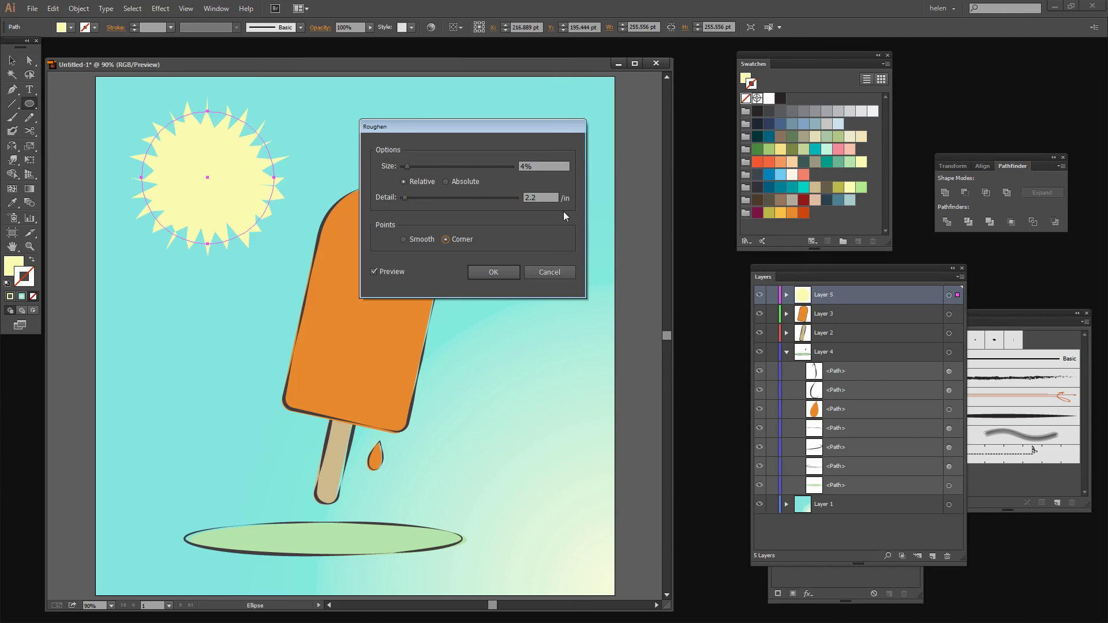
{"action": "left_click", "coordinate": [556, 198]}
{"action": "key", "text": "BackSpace"}
{"action": "type", "text": "1"}
{"action": "key", "text": "Tab"}
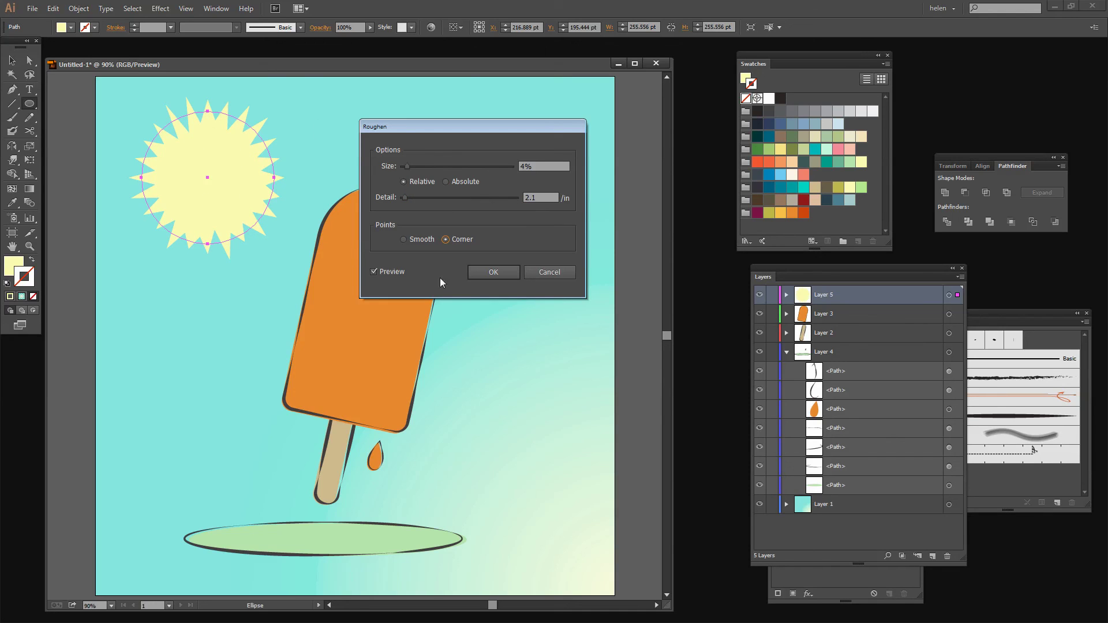
{"action": "left_click", "coordinate": [489, 272]}
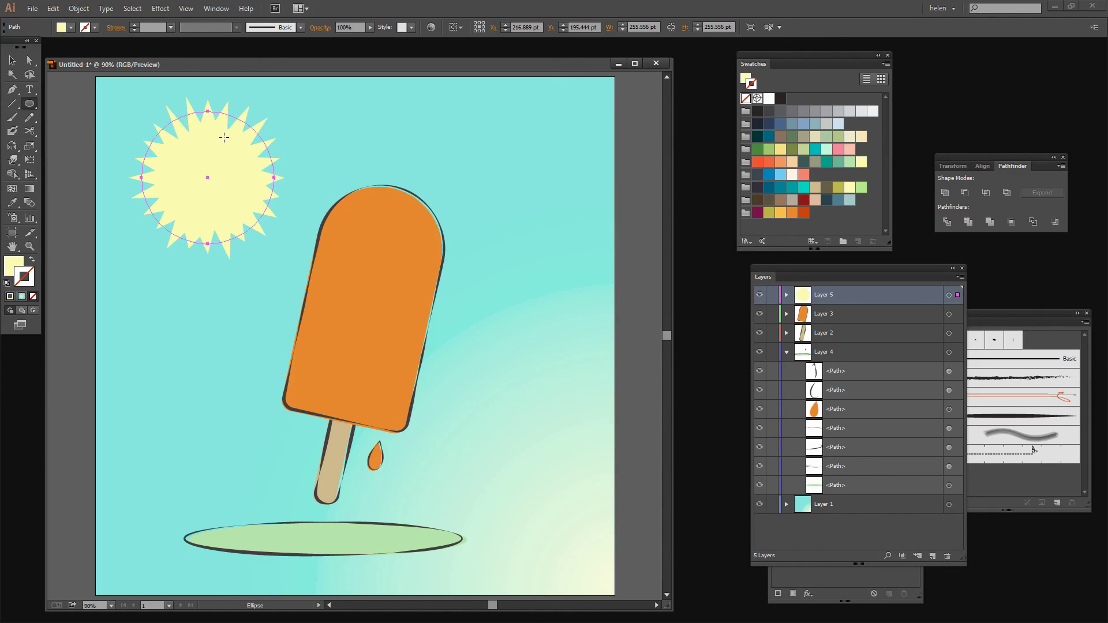
Expand the sun's appearance into editable paths, then copy the shape and paste the duplicate in place.
{"action": "left_click", "coordinate": [79, 10]}
{"action": "left_click", "coordinate": [141, 146]}
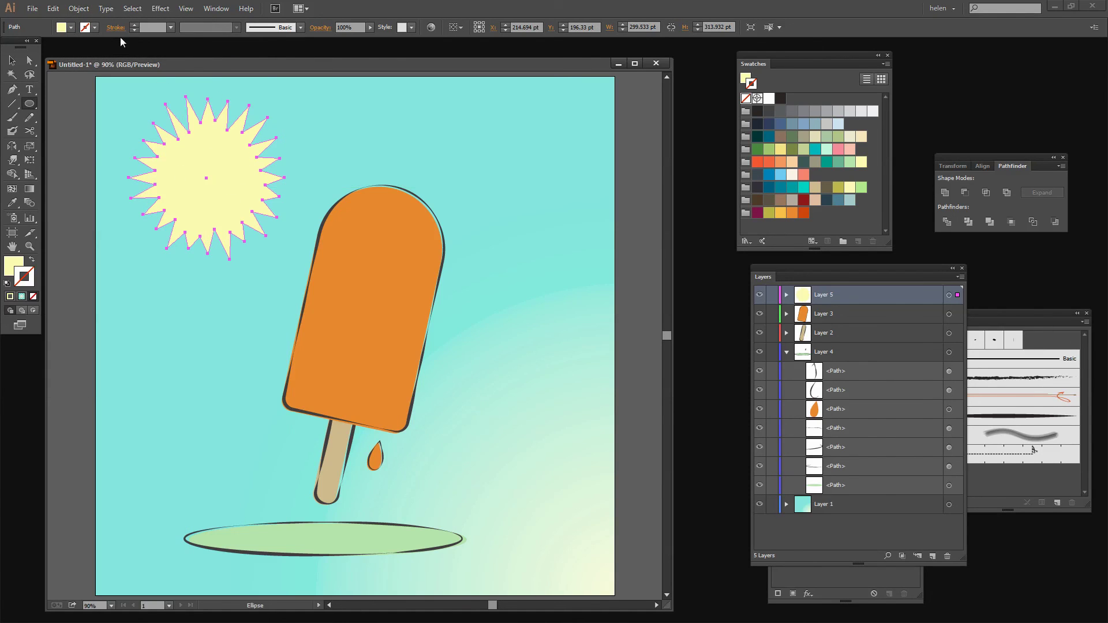
{"action": "left_click", "coordinate": [53, 8]}
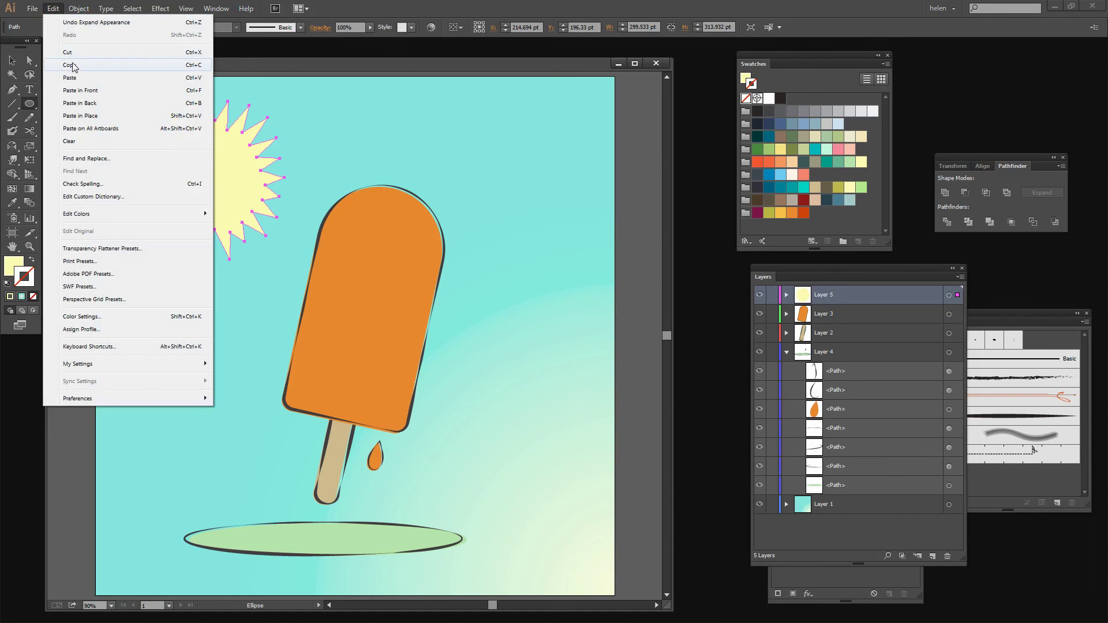
{"action": "left_click", "coordinate": [53, 9]}
{"action": "left_click", "coordinate": [53, 9]}
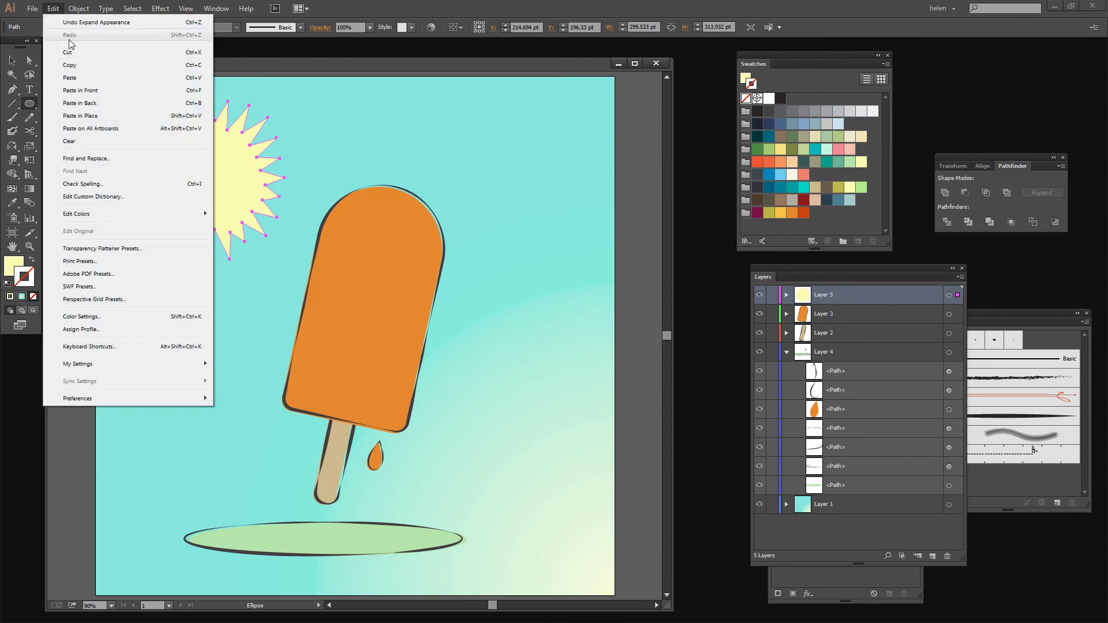
{"action": "left_click", "coordinate": [75, 117]}
Give the duplicate sun no fill and a near-black stroke using the tapered art brush.
{"action": "left_click", "coordinate": [26, 278]}
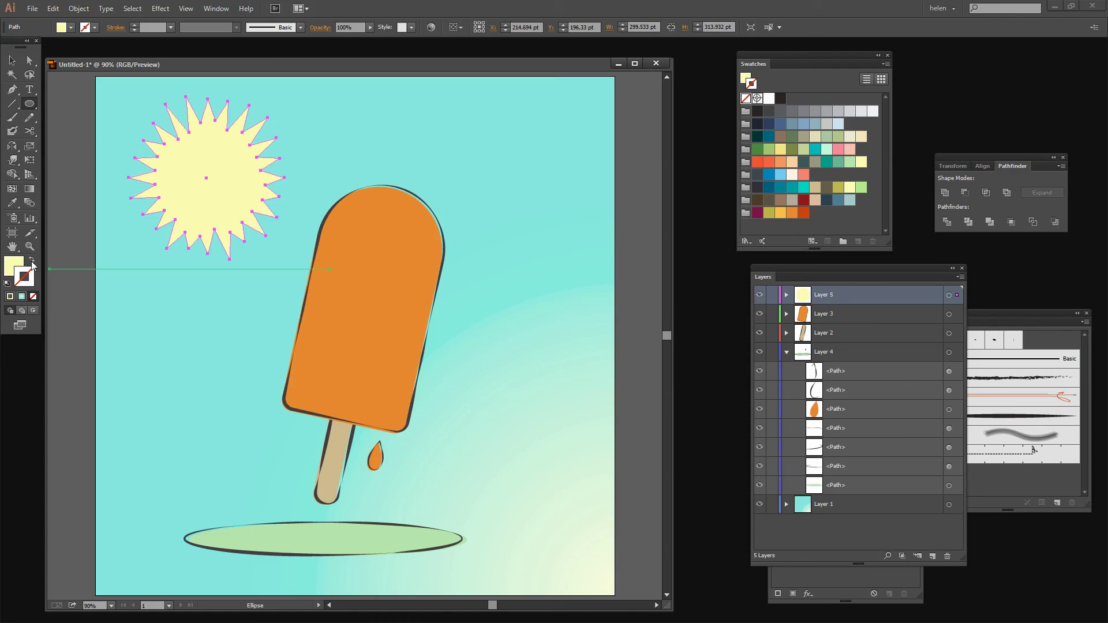
{"action": "left_click", "coordinate": [32, 260]}
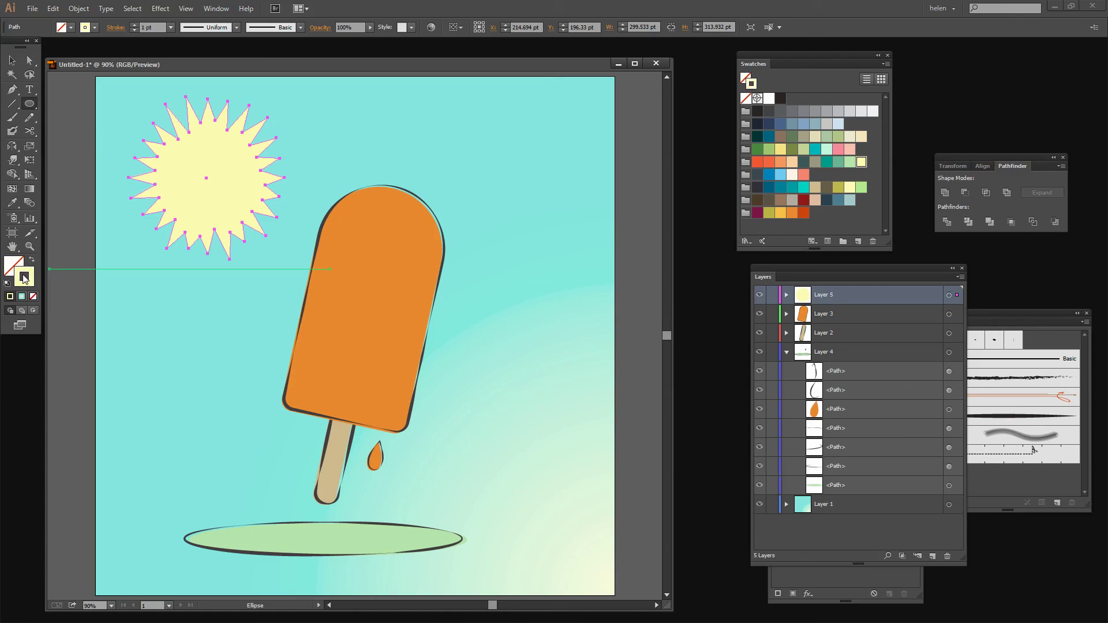
{"action": "left_click", "coordinate": [779, 98]}
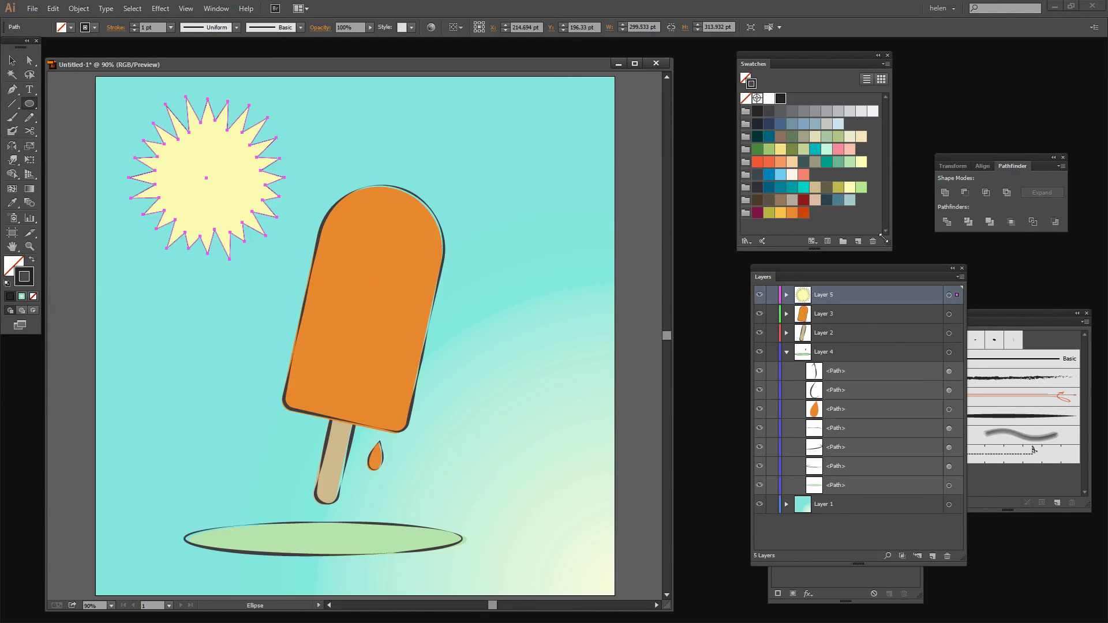
{"action": "left_click", "coordinate": [998, 417]}
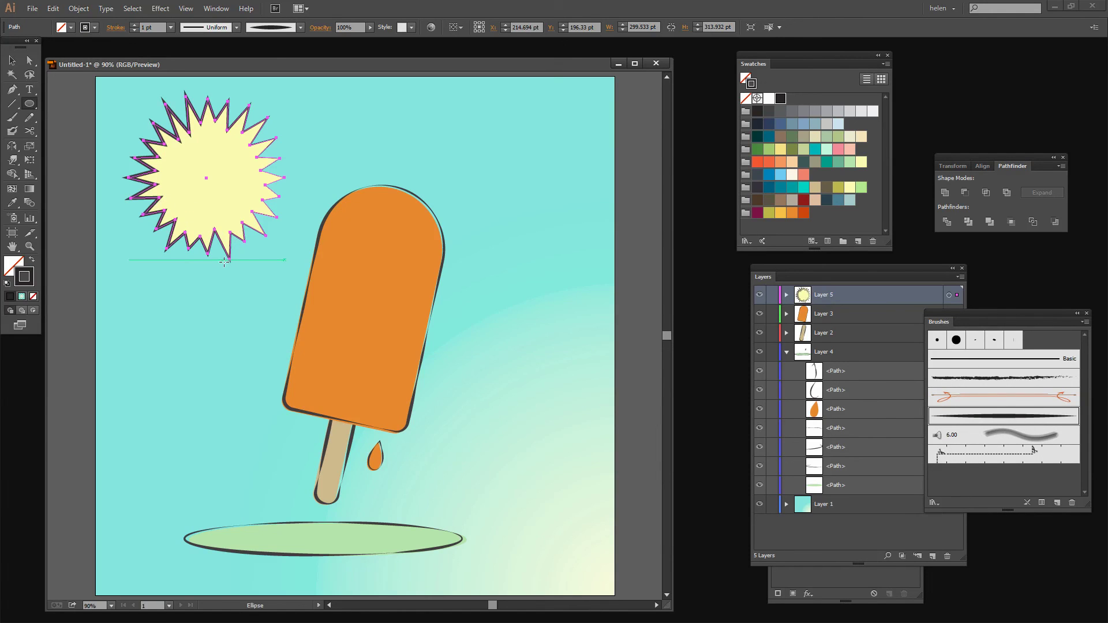
Nudge the sun's dark outline 7 pt right and 5 pt up so it is offset from the yellow shape.
{"action": "key", "text": "Right"}
{"action": "key", "text": "Right"}
{"action": "key", "text": "Right"}
{"action": "key", "text": "Right"}
{"action": "key", "text": "Right"}
{"action": "key", "text": "Right"}
{"action": "key", "text": "Right"}
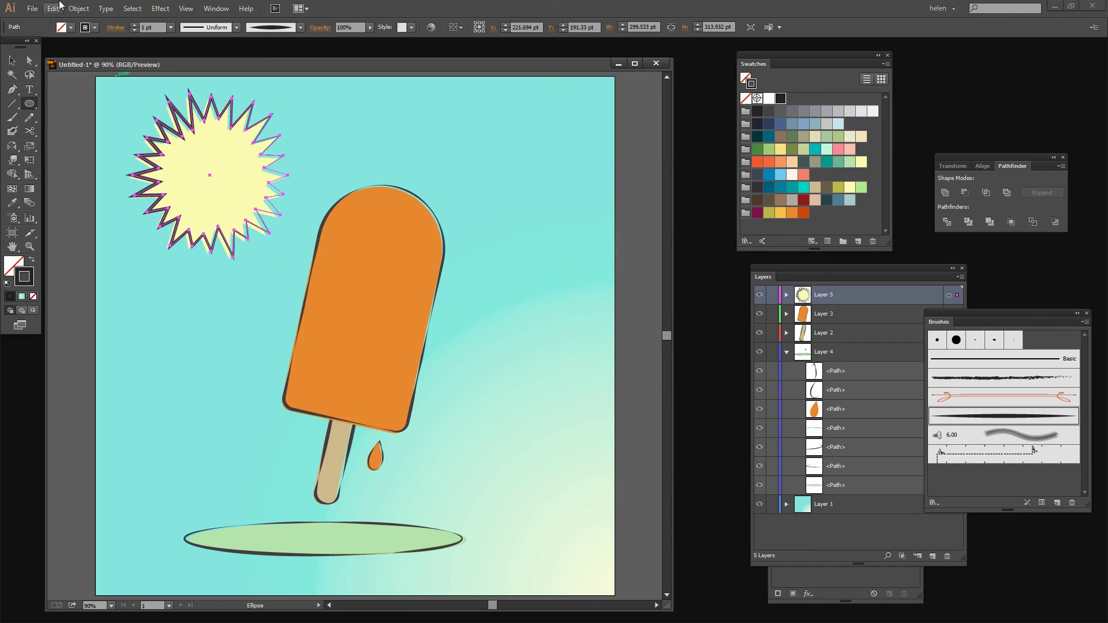
Set the sun outline's stroke weight to 0.75 pt.
{"action": "left_click", "coordinate": [12, 60]}
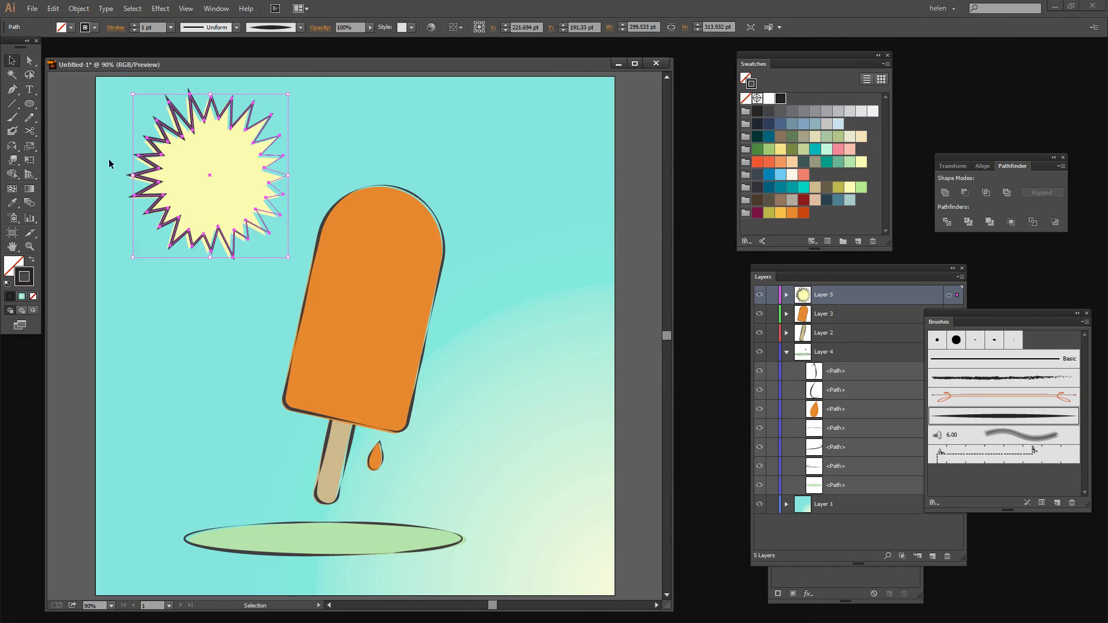
{"action": "left_click", "coordinate": [171, 27]}
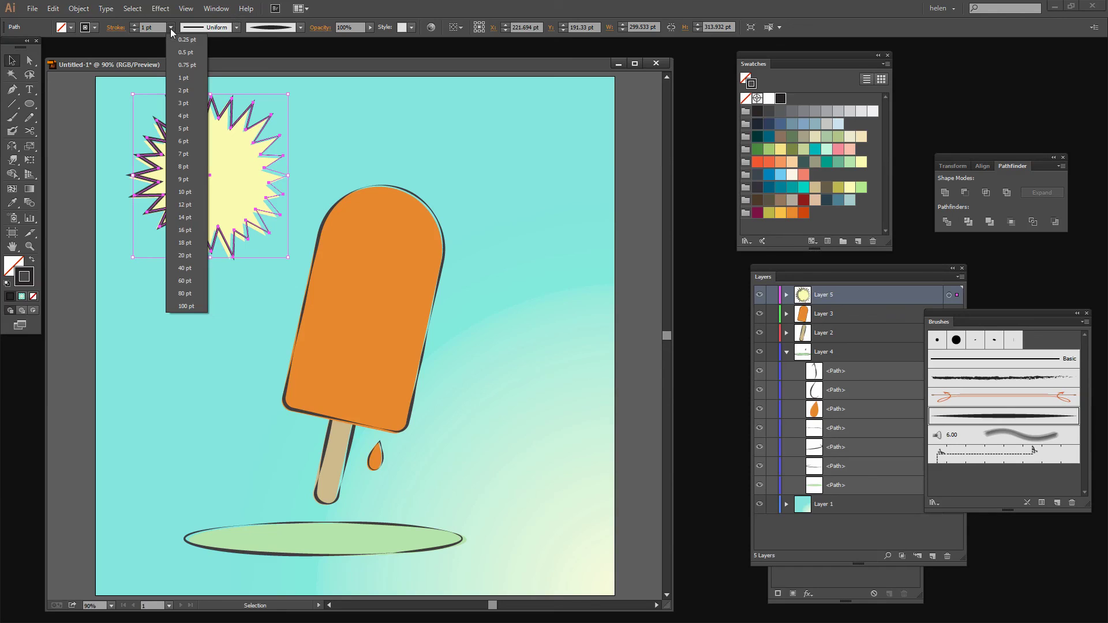
{"action": "left_click", "coordinate": [192, 65]}
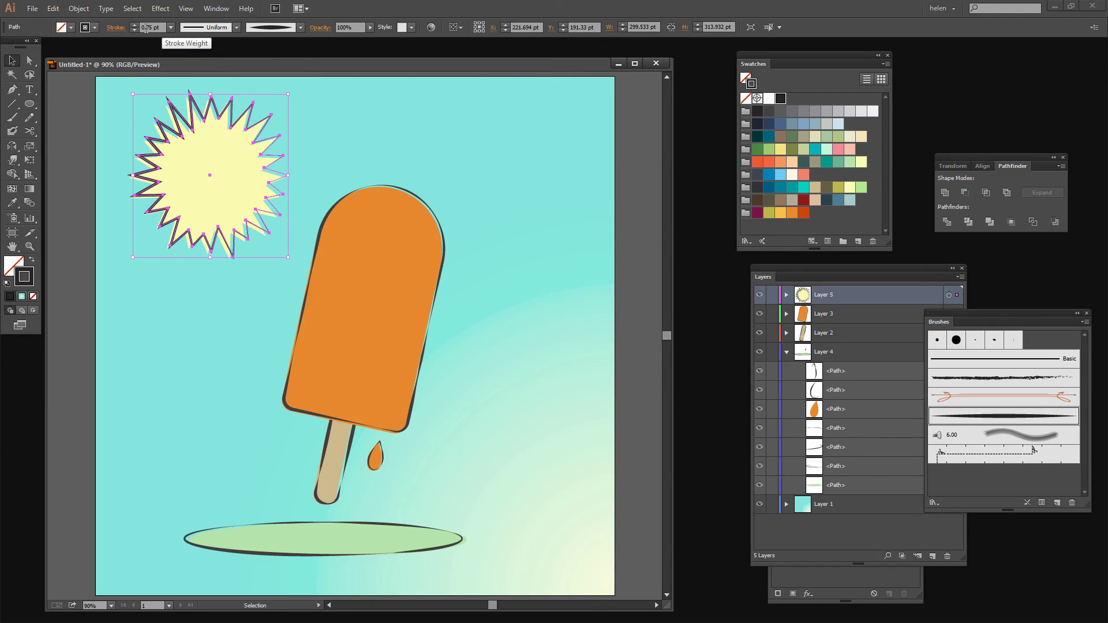
Split the sun's dark outline into several separate segments with the Scissors tool, cutting at points all around its rays.
{"action": "left_click", "coordinate": [33, 130]}
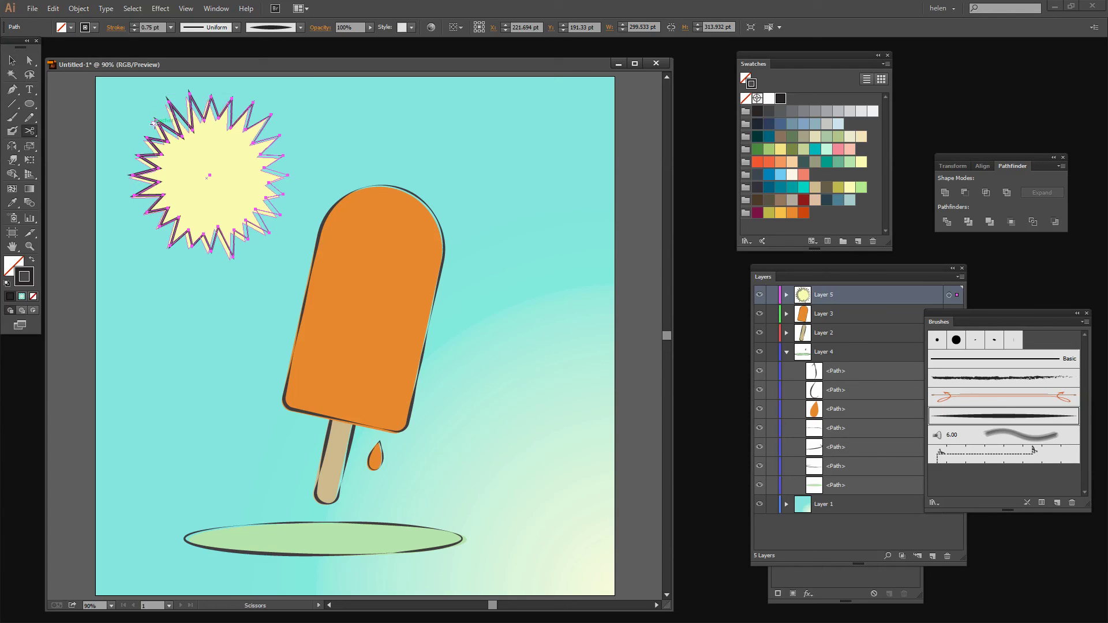
{"action": "left_click", "coordinate": [180, 139]}
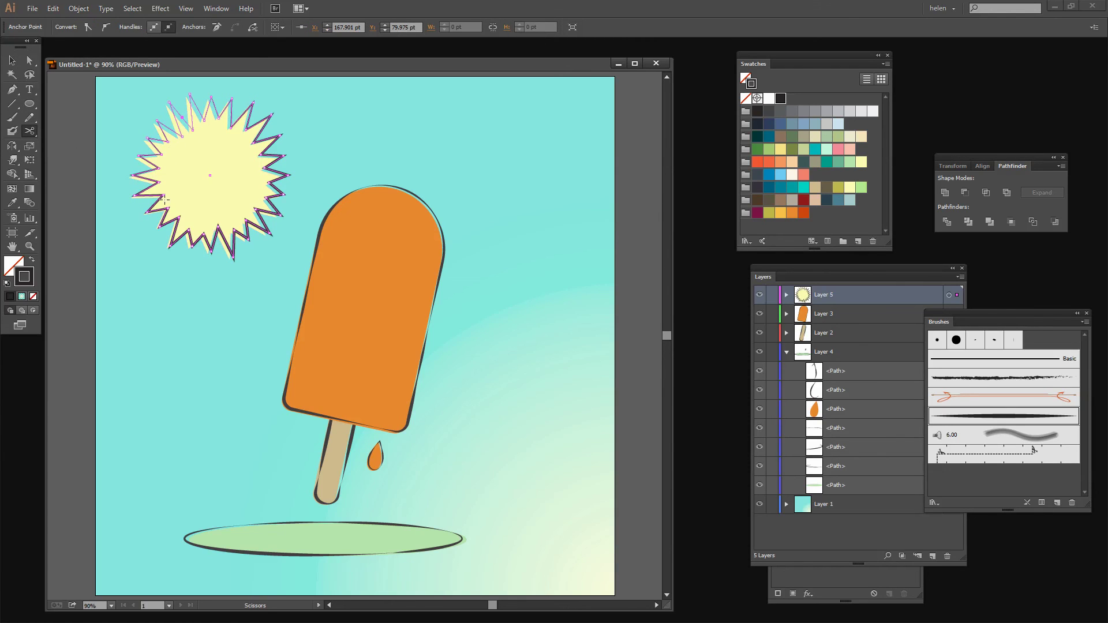
{"action": "left_click", "coordinate": [166, 216]}
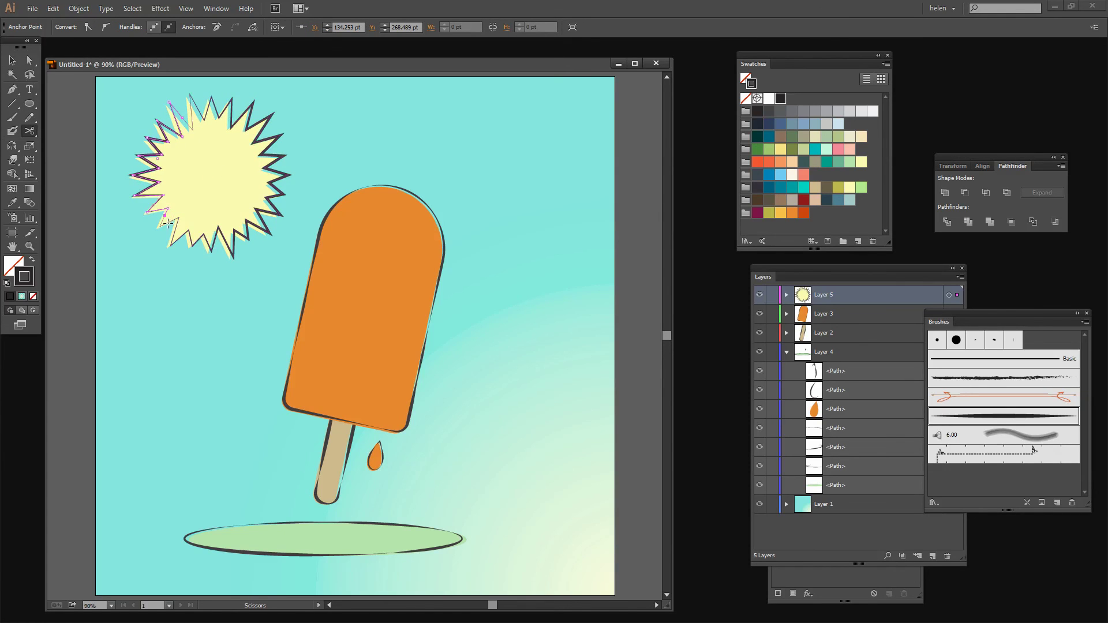
{"action": "left_click", "coordinate": [241, 235]}
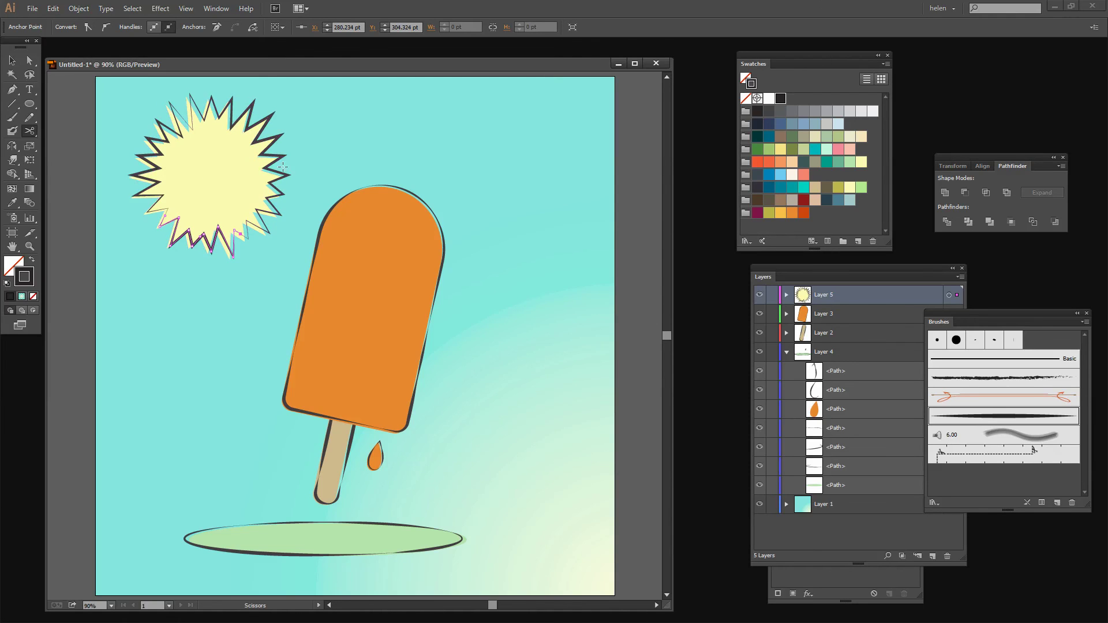
{"action": "left_click", "coordinate": [274, 146]}
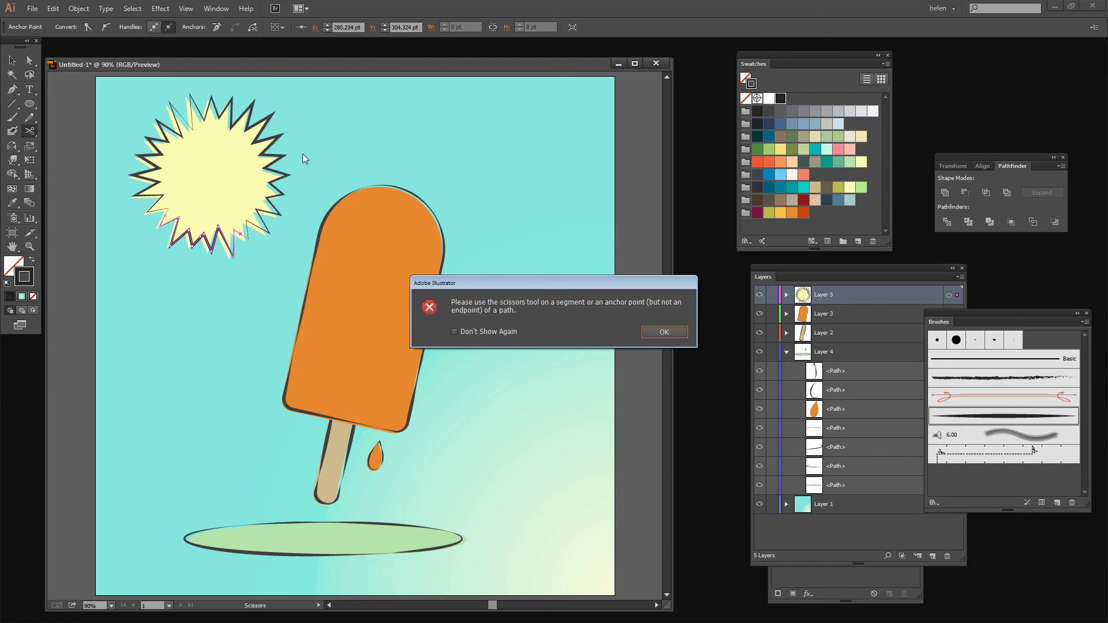
{"action": "left_click", "coordinate": [664, 332]}
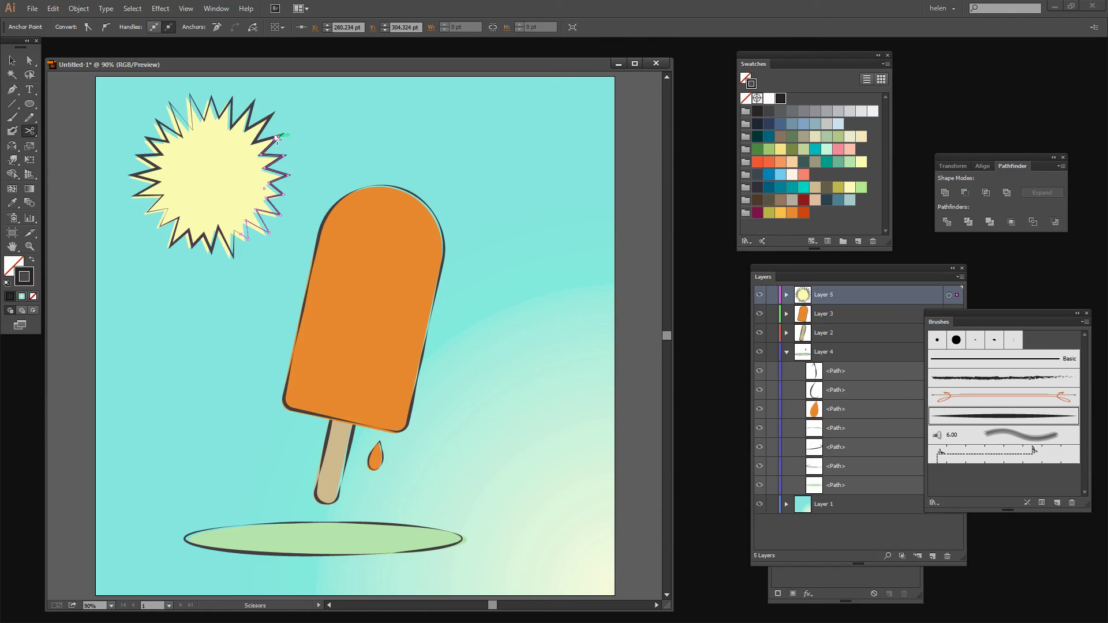
{"action": "left_click", "coordinate": [275, 139]}
{"action": "left_click", "coordinate": [233, 108]}
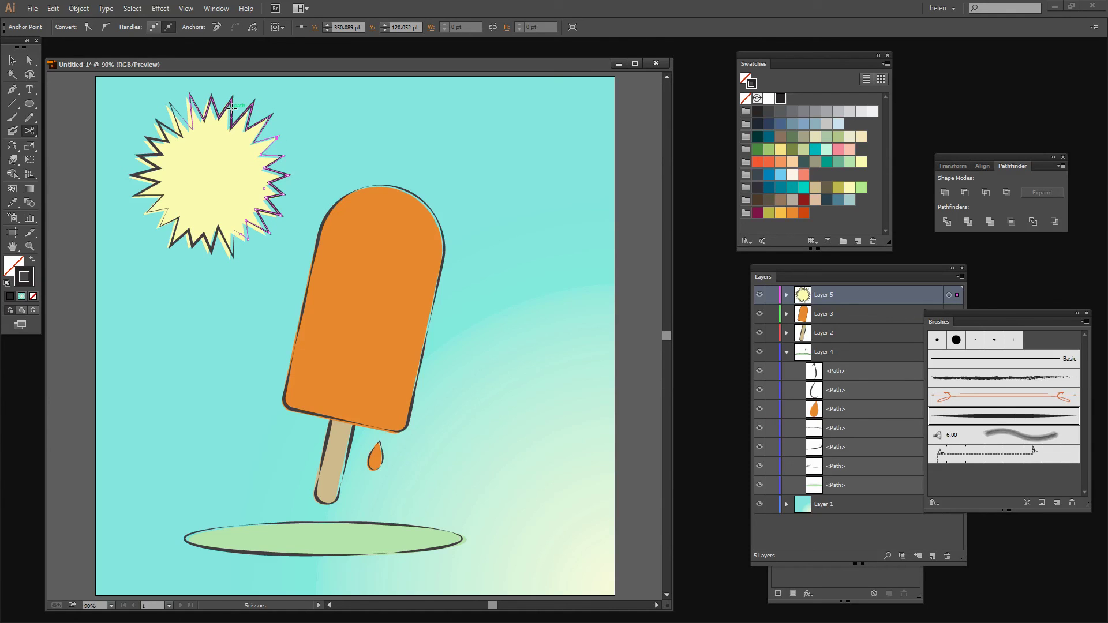
{"action": "left_click", "coordinate": [233, 108]}
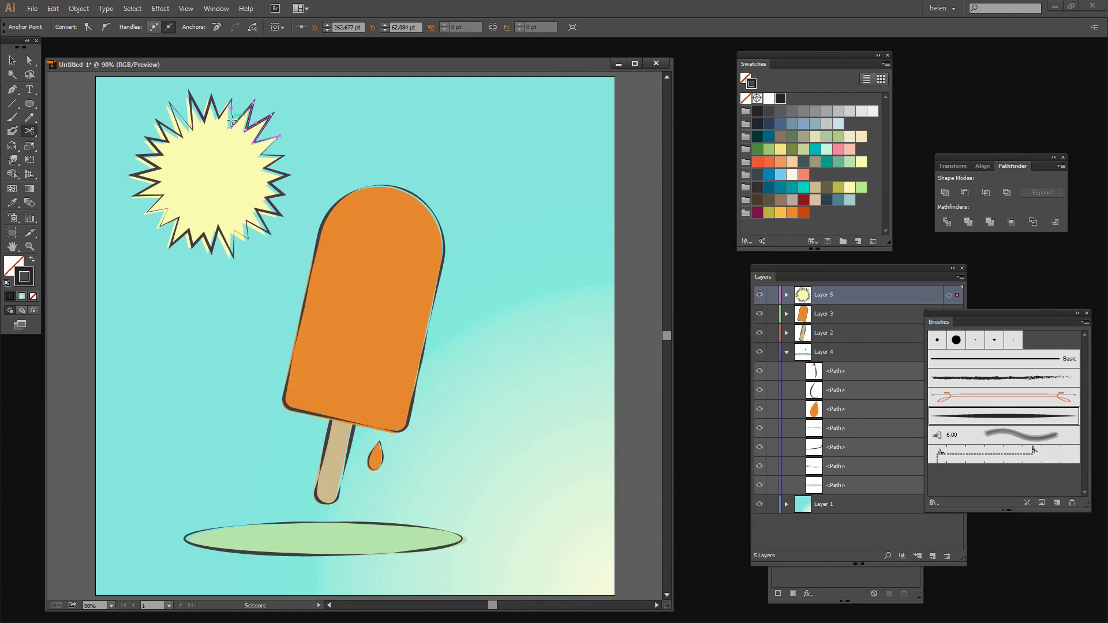
{"action": "left_click", "coordinate": [204, 238]}
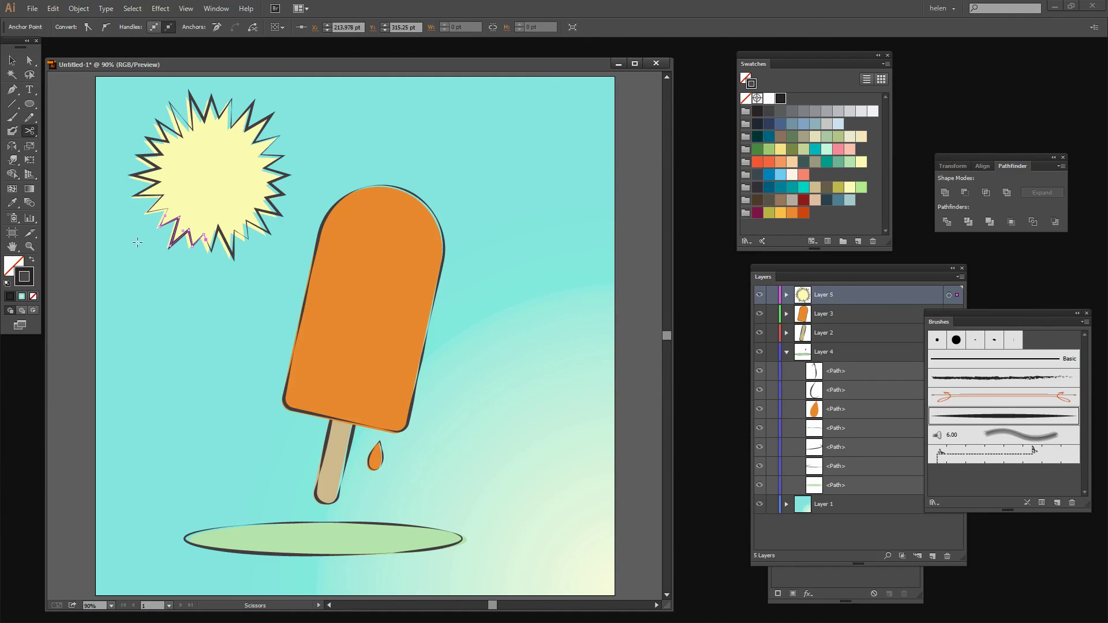
Apply Width Profile 2 to the segment of the sun's dark outline around its top rays.
{"action": "left_click", "coordinate": [12, 60]}
{"action": "left_click", "coordinate": [191, 98]}
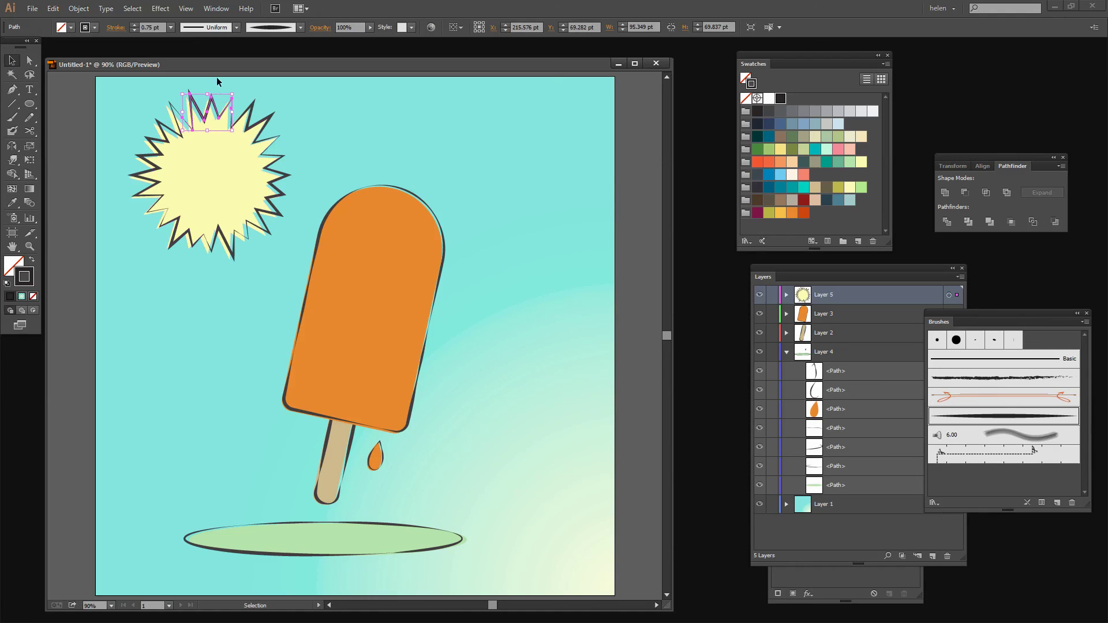
{"action": "left_click", "coordinate": [237, 28]}
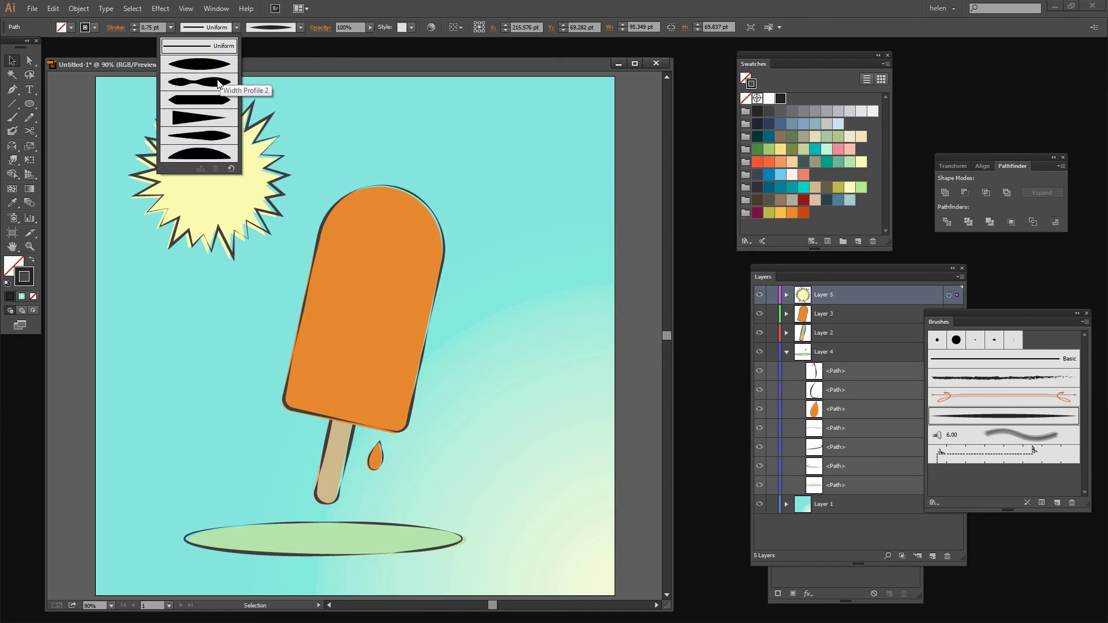
{"action": "left_click", "coordinate": [234, 86]}
Apply Width Profile 3 to the segment of the sun's dark outline around its upper-right rays.
{"action": "left_click", "coordinate": [269, 144]}
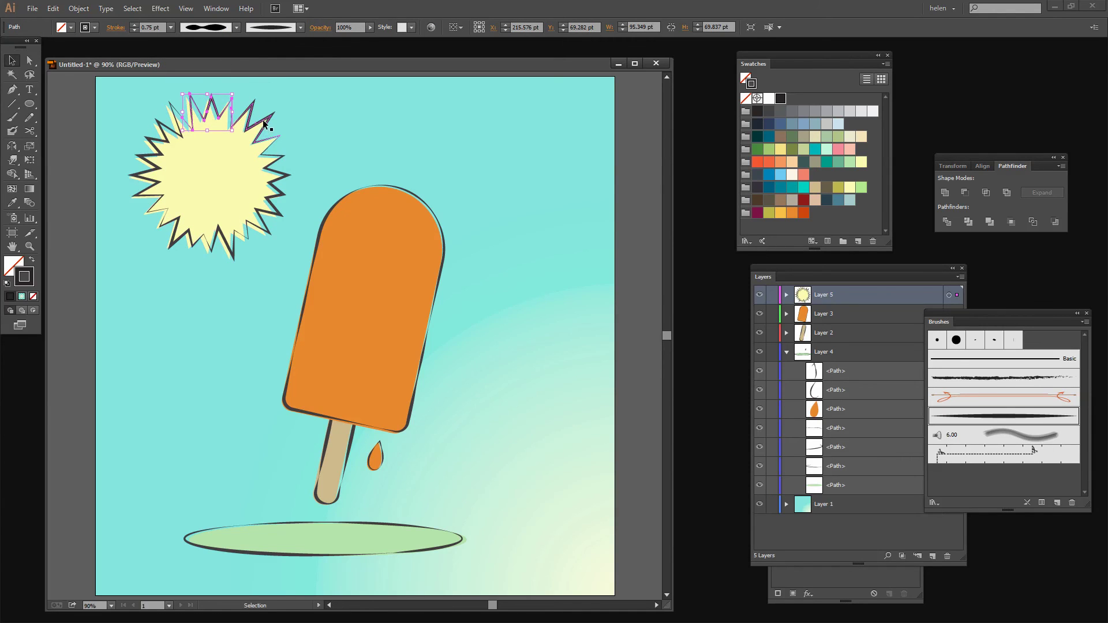
{"action": "left_click", "coordinate": [236, 27]}
{"action": "left_click", "coordinate": [214, 103]}
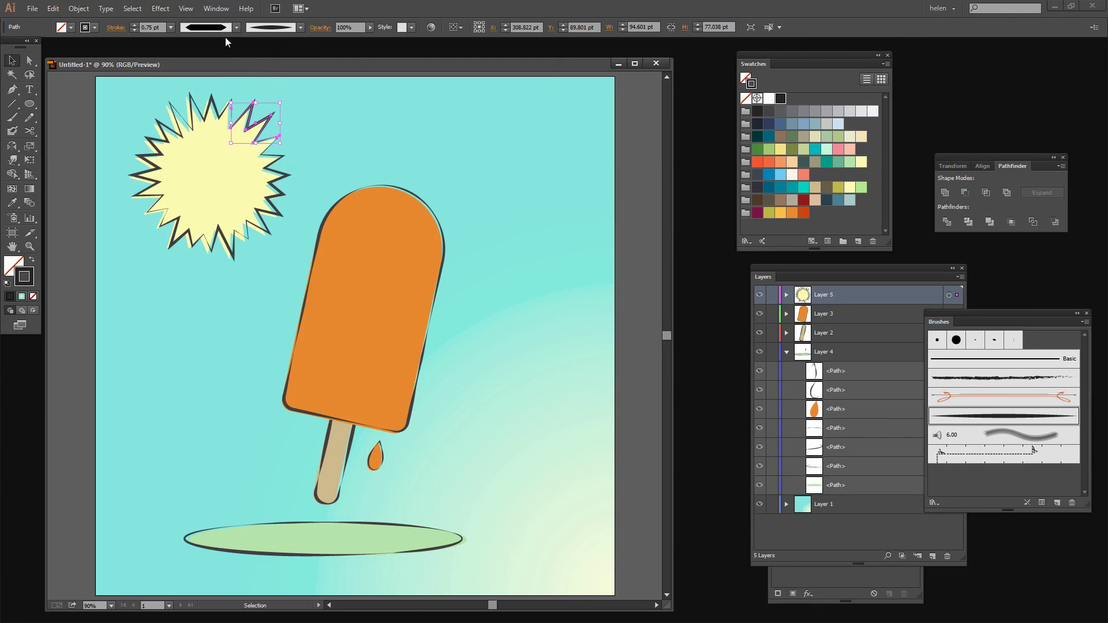
{"action": "left_click", "coordinate": [171, 27]}
{"action": "left_click", "coordinate": [184, 53]}
Apply Width Profile 1 to the outline segments along the sun's right side and its lower-left rays, and leave nothing selected.
{"action": "left_click", "coordinate": [276, 210]}
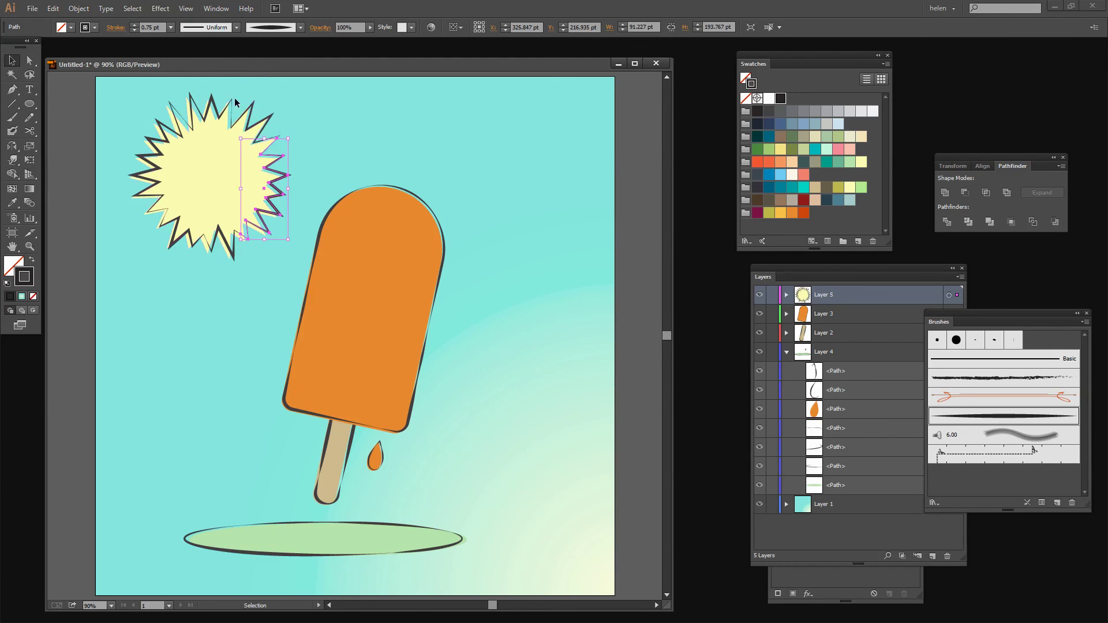
{"action": "left_click", "coordinate": [236, 27]}
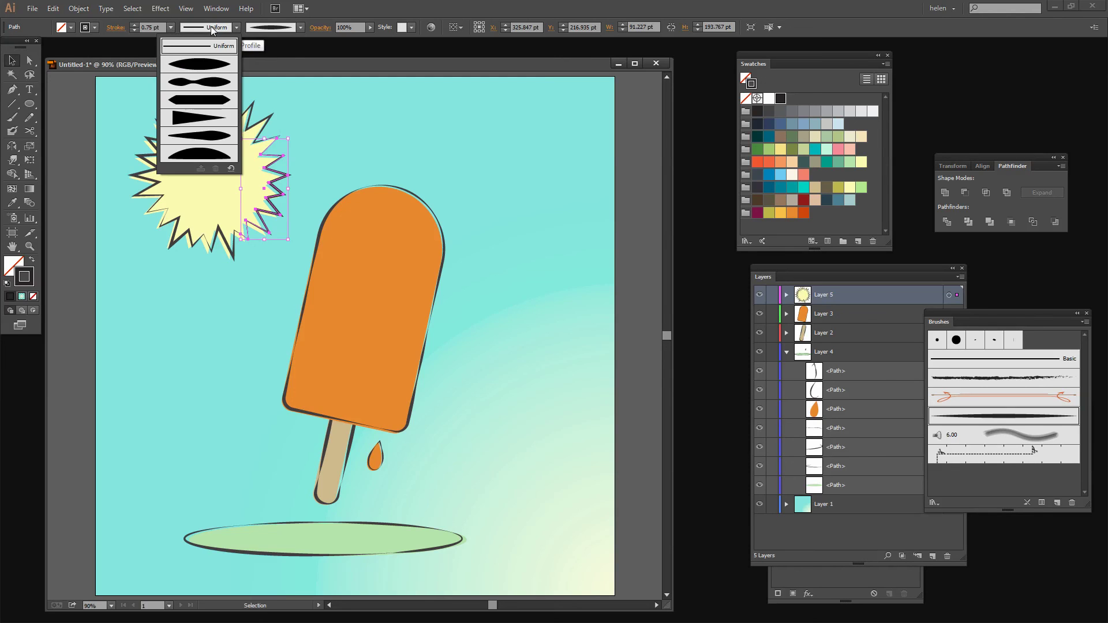
{"action": "left_click", "coordinate": [212, 66]}
{"action": "left_click", "coordinate": [173, 234]}
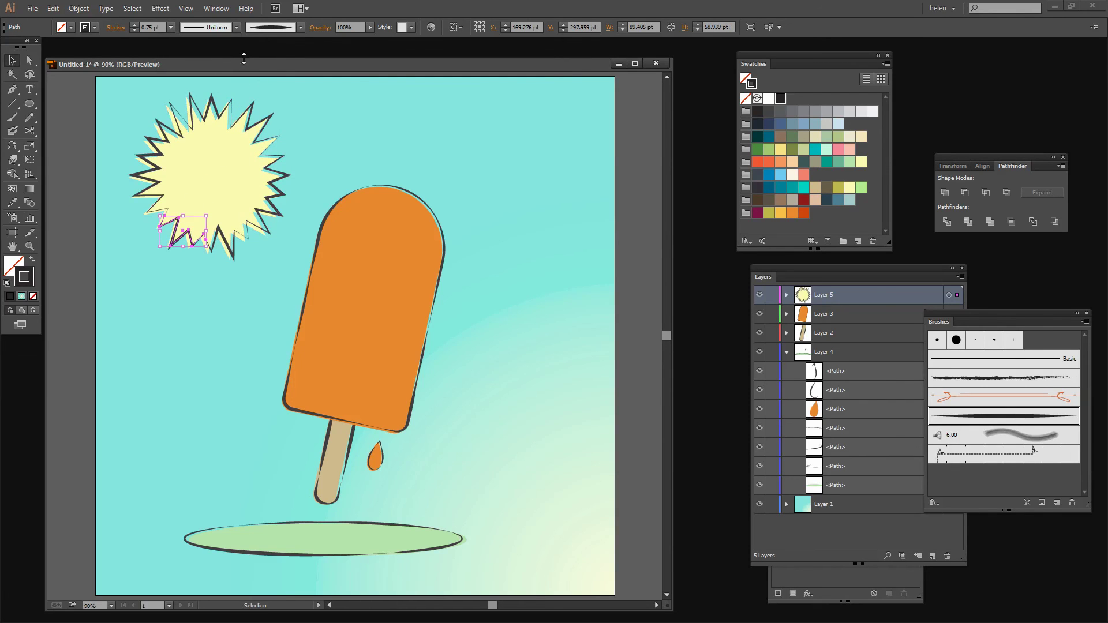
{"action": "left_click", "coordinate": [236, 27]}
{"action": "left_click", "coordinate": [200, 68]}
{"action": "left_click", "coordinate": [171, 314]}
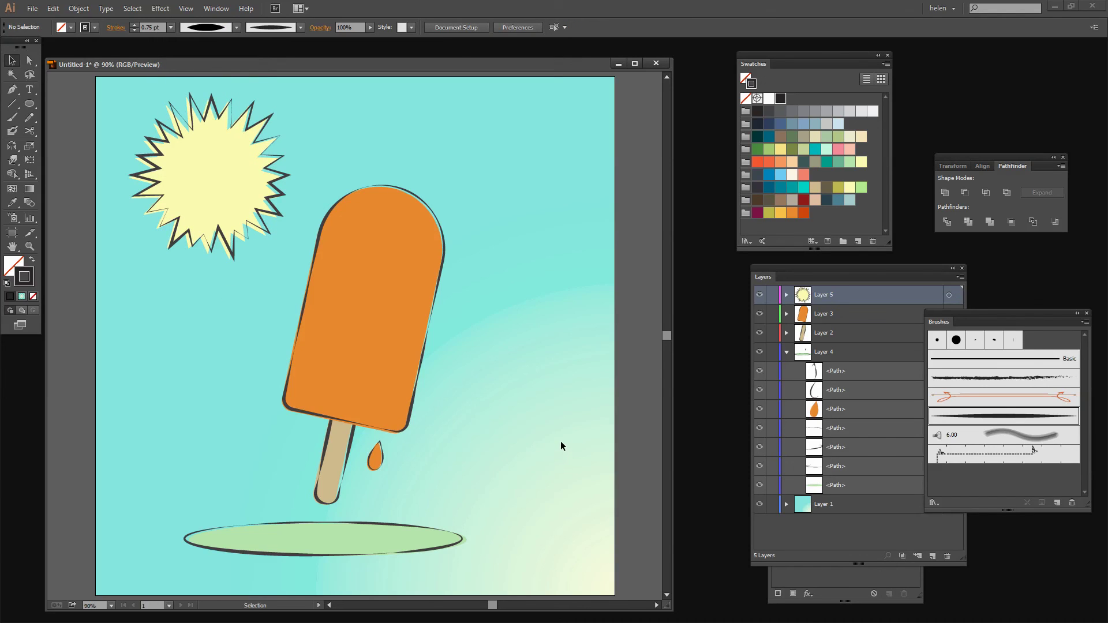